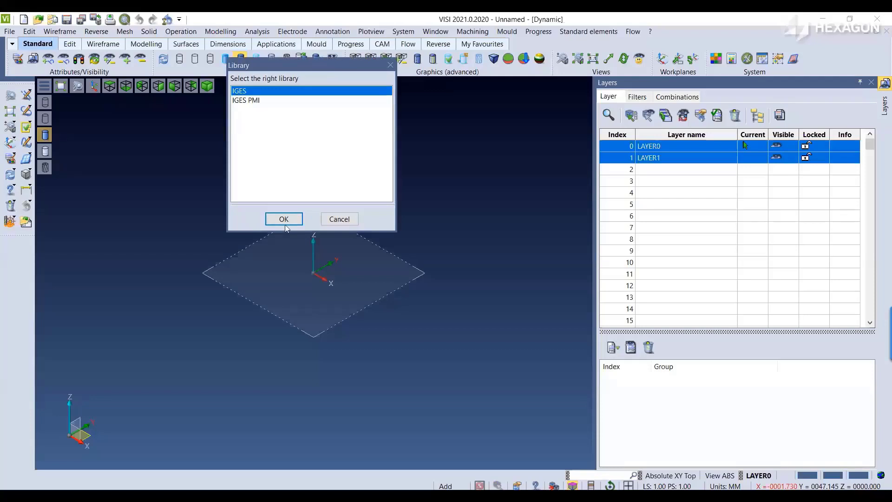
Import the part file using the IGES library
click(284, 221)
click(274, 296)
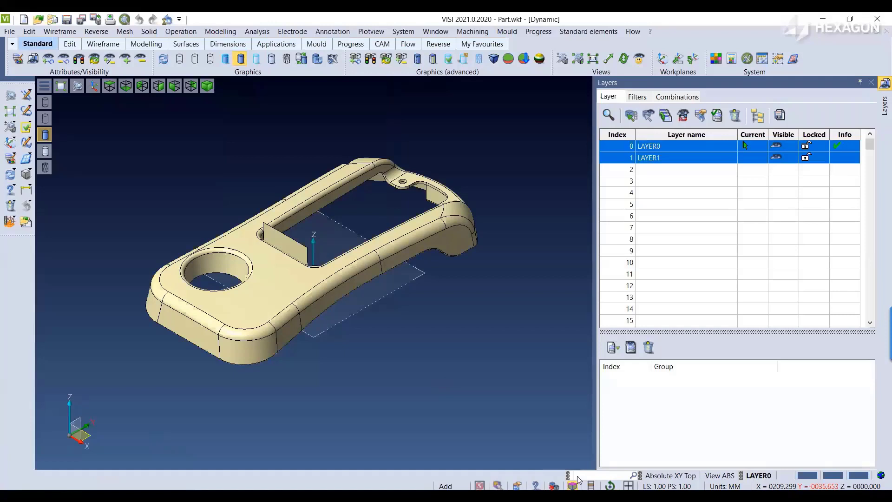
Find the Validate bodies command and run it on the whole imported cover body
text(validat)
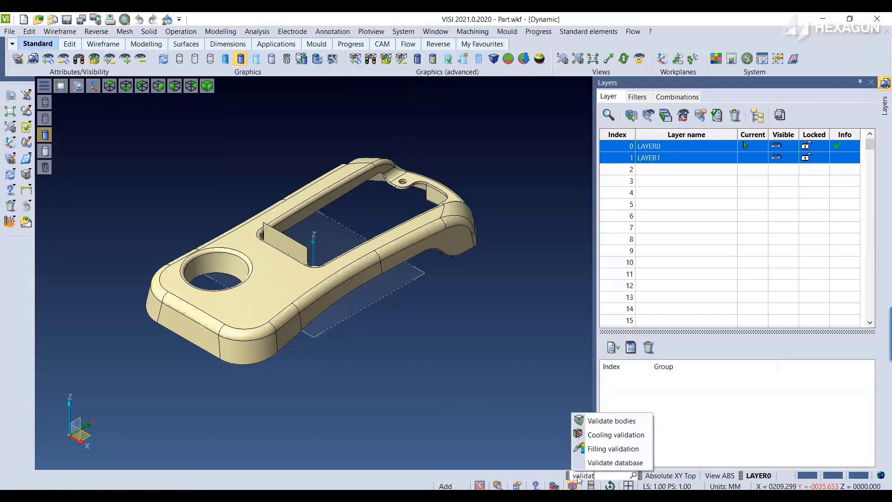
text(e)
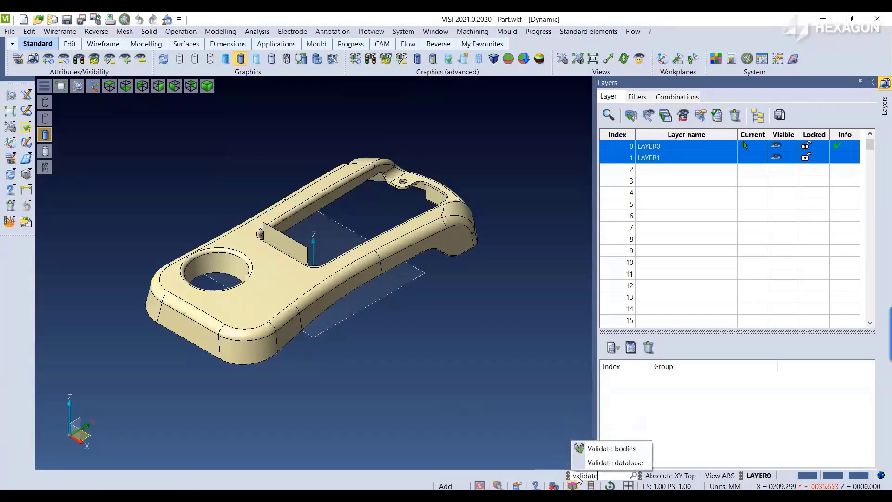
click(599, 450)
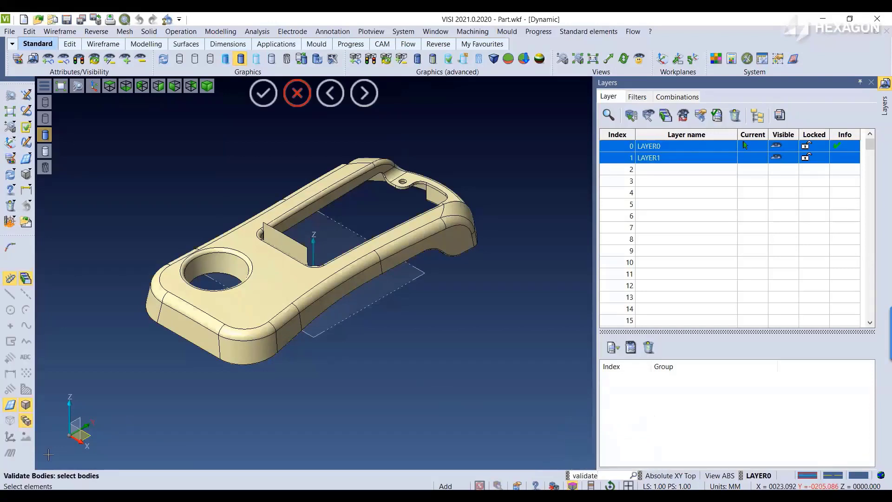
scroll(313, 408, down, 2)
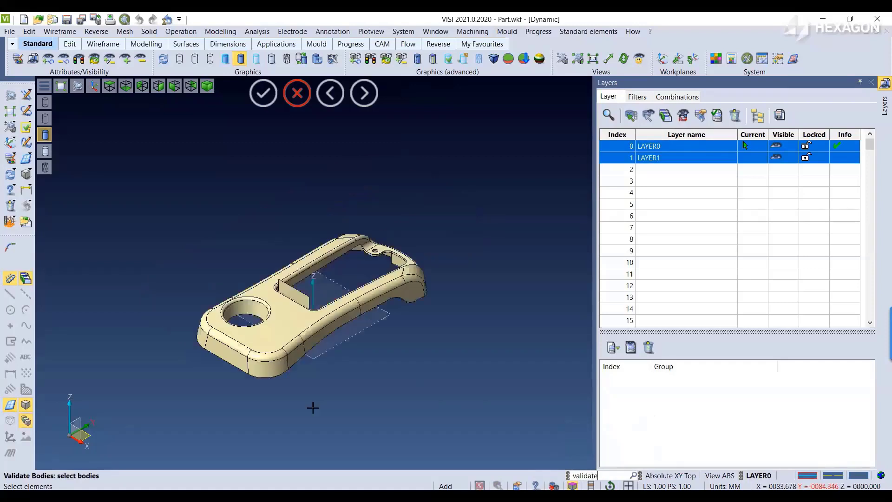
scroll(265, 388, up, 1)
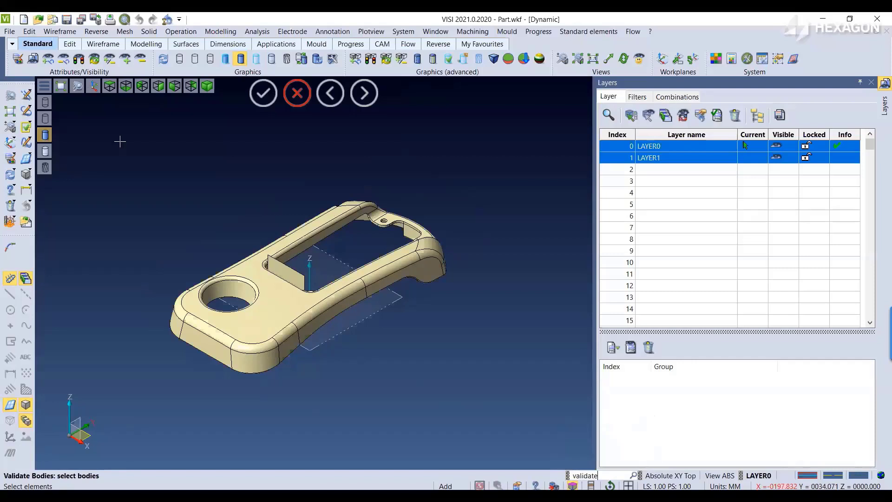
drag(120, 141, 503, 404)
right_click(503, 404)
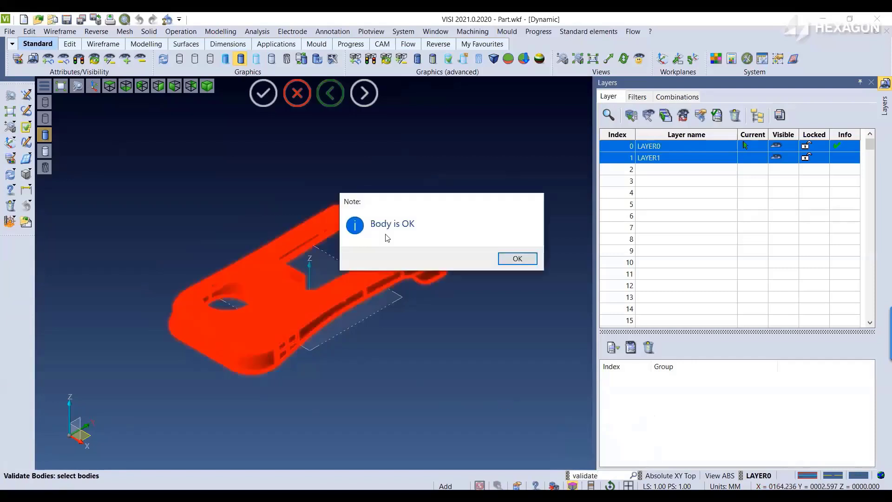
click(517, 261)
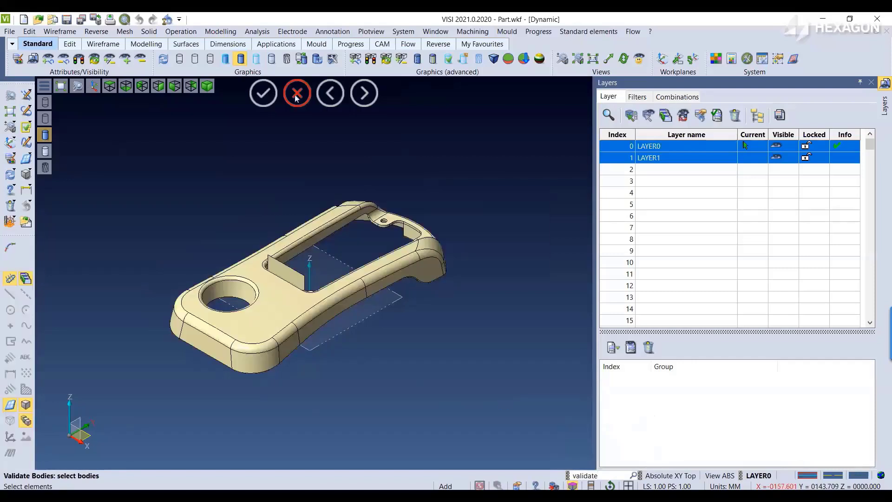
click(296, 95)
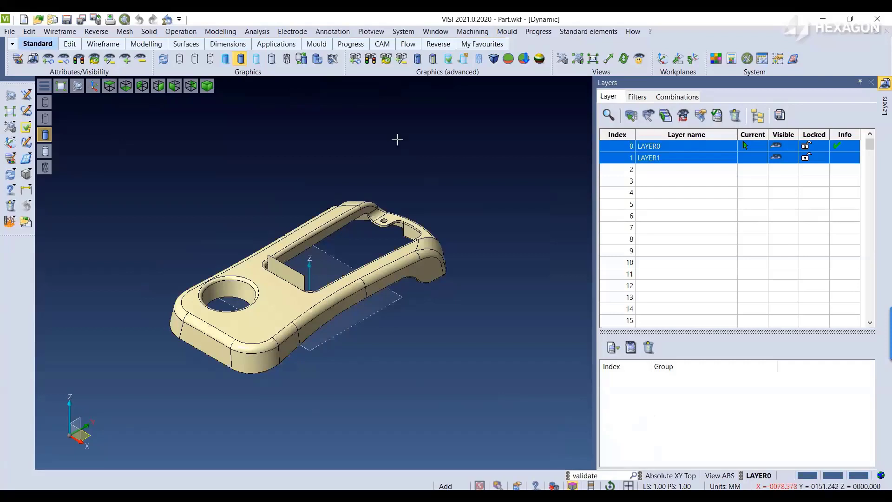
Check the model's Status list of CAD elements, looking at the Solids and Sheet entries
right_drag(399, 140, 344, 119)
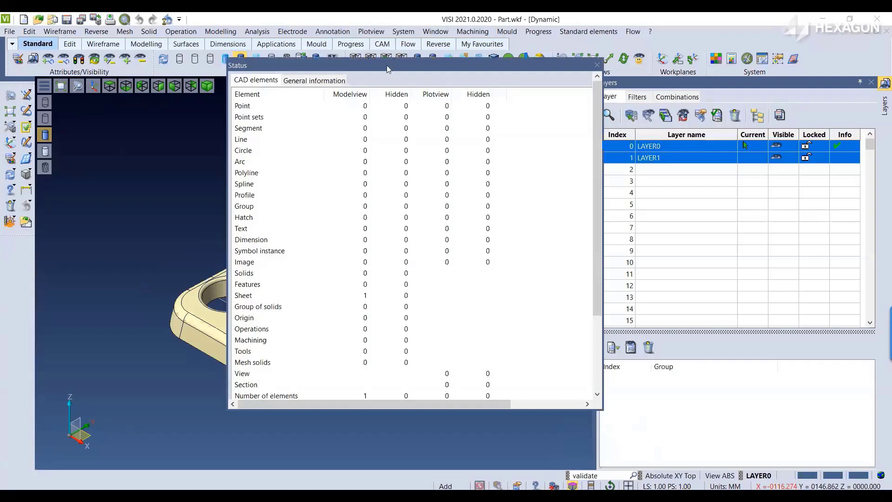
drag(388, 67, 393, 56)
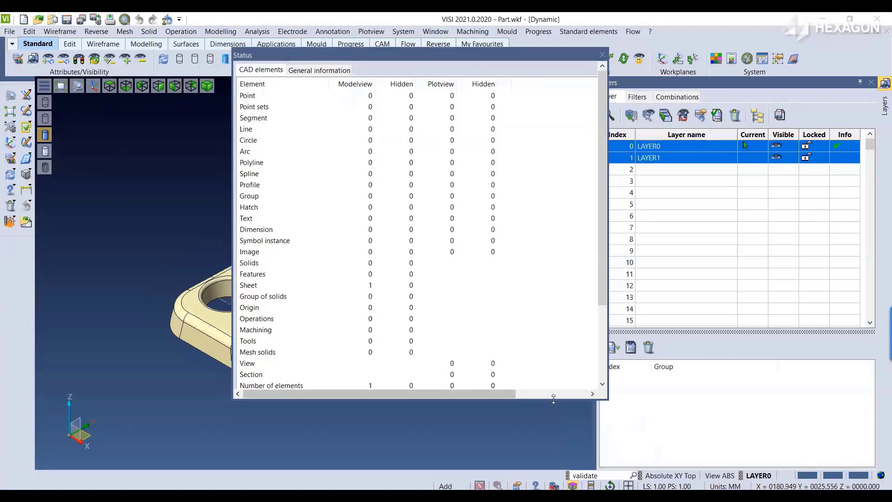
drag(553, 398, 553, 452)
click(248, 264)
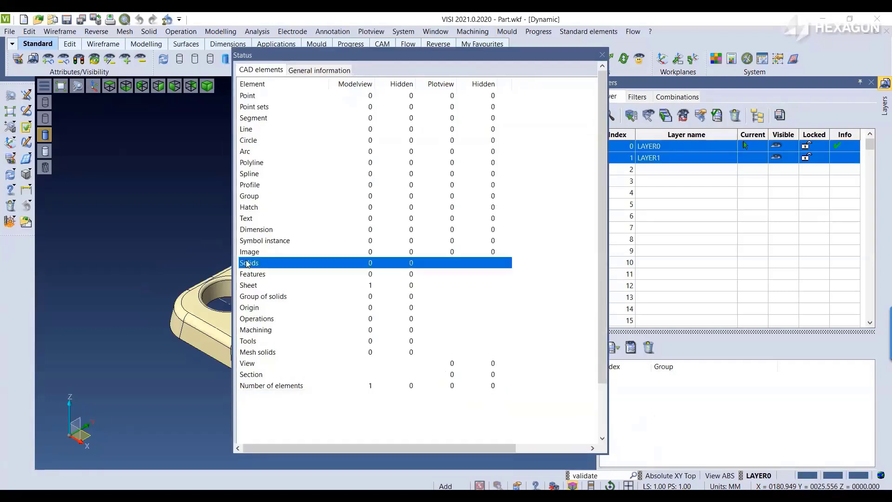
click(248, 285)
scroll(604, 375, down, 2)
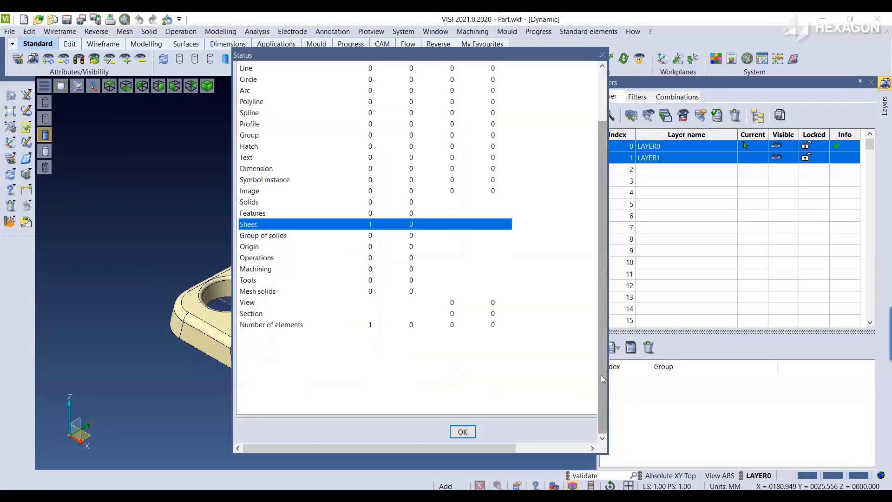
click(459, 431)
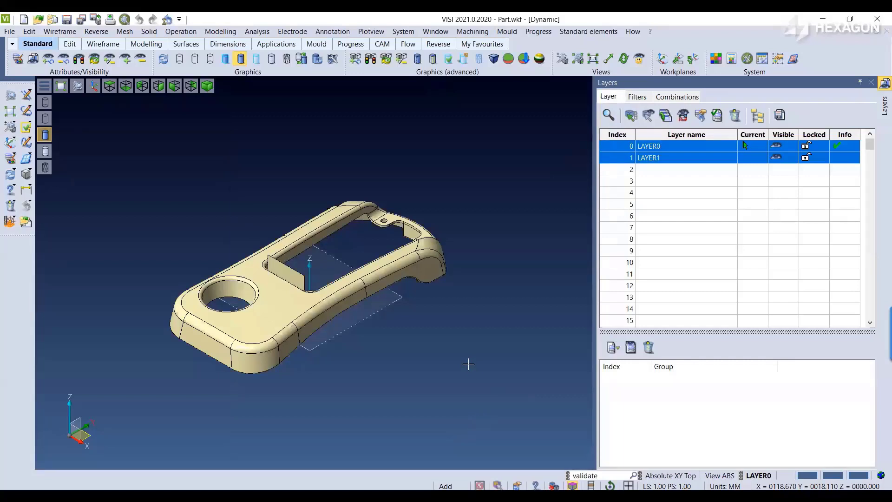
Use Draw Edges to highlight all peripheral edges of the sheet body and examine each open area up close
click(60, 31)
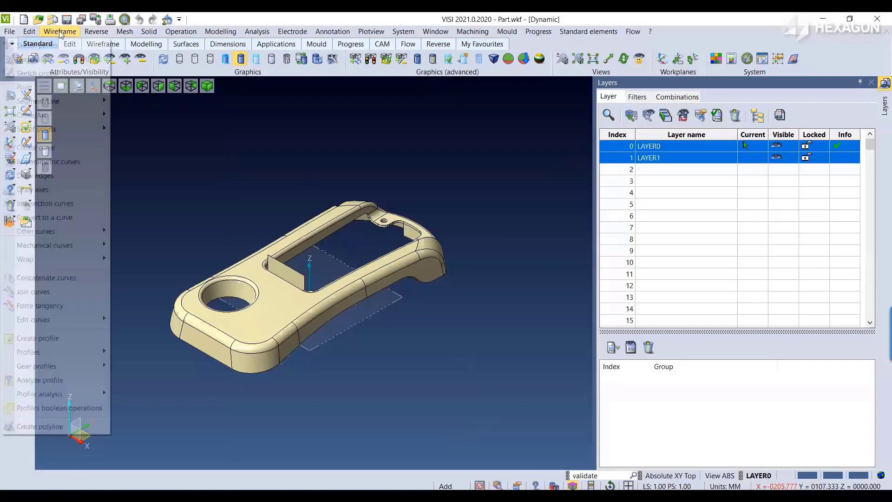
click(46, 175)
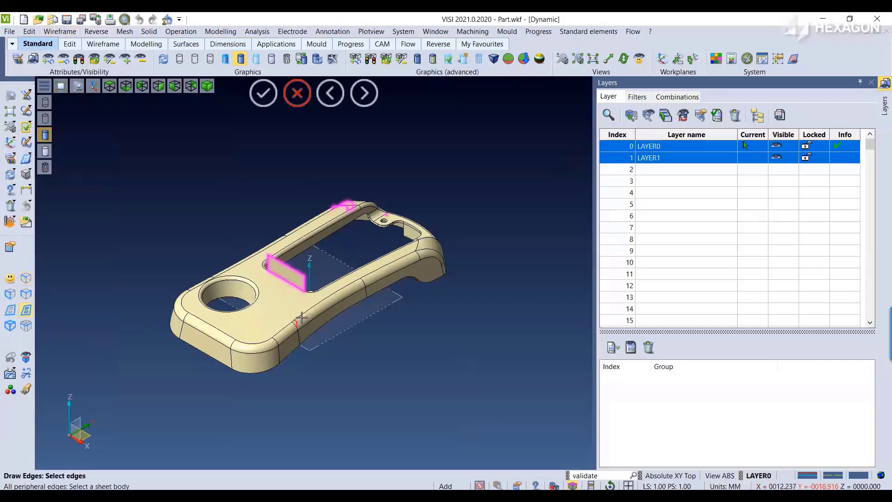
middle_drag(289, 316, 422, 355)
scroll(459, 269, down, 3)
scroll(318, 350, up, 3)
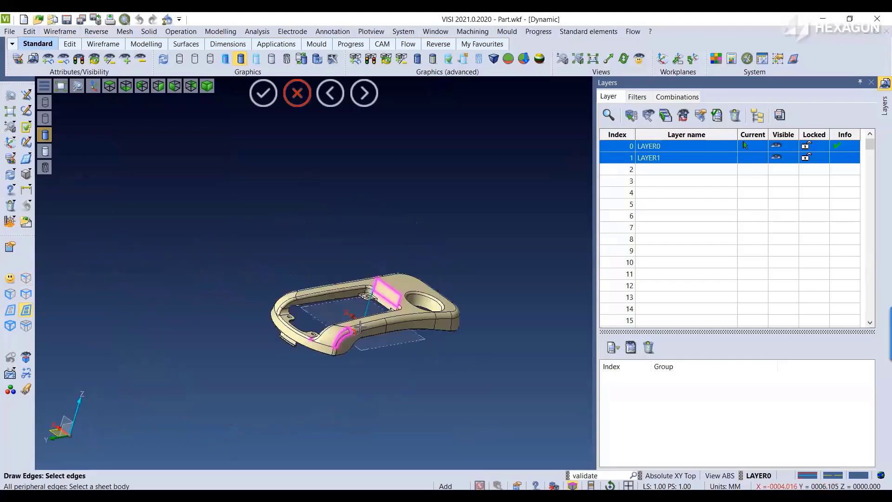
middle_drag(343, 331, 329, 367)
scroll(290, 358, up, 2)
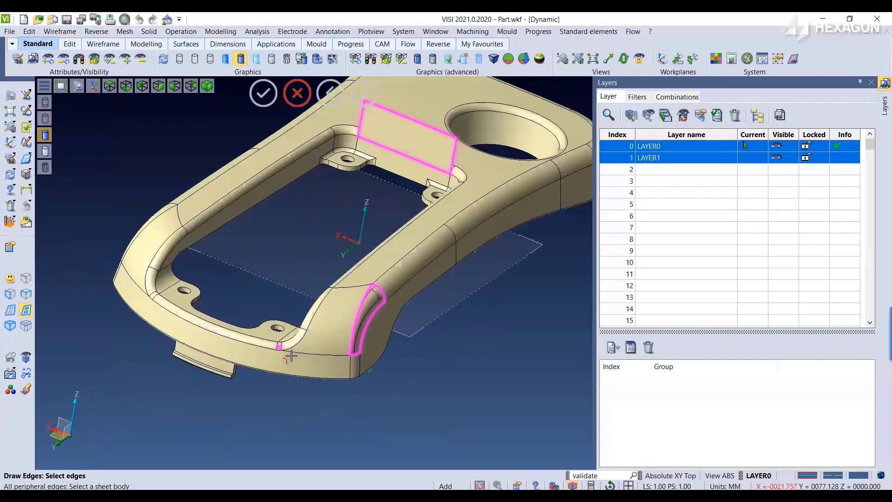
scroll(284, 355, up, 4)
scroll(274, 336, up, 2)
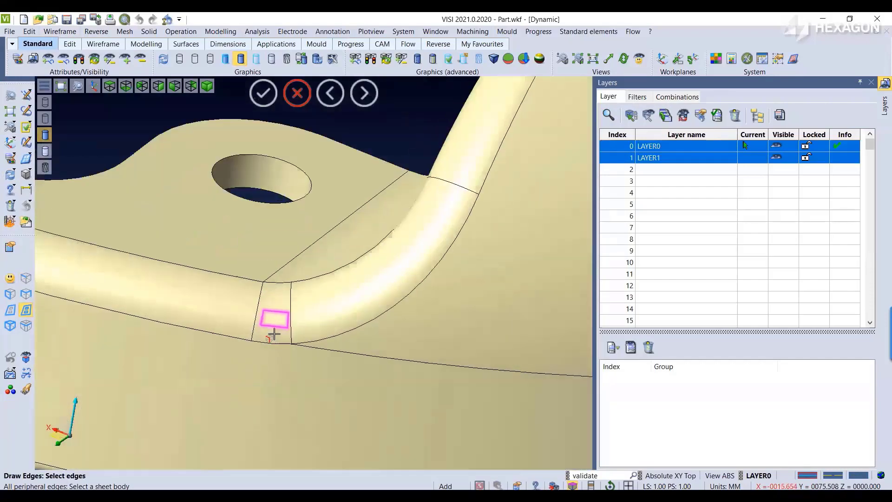
middle_drag(274, 320, 273, 212)
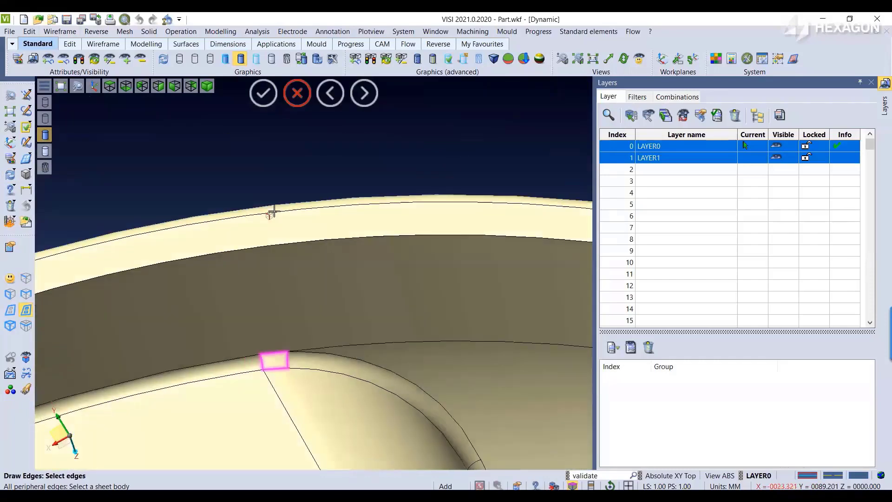
scroll(279, 364, up, 5)
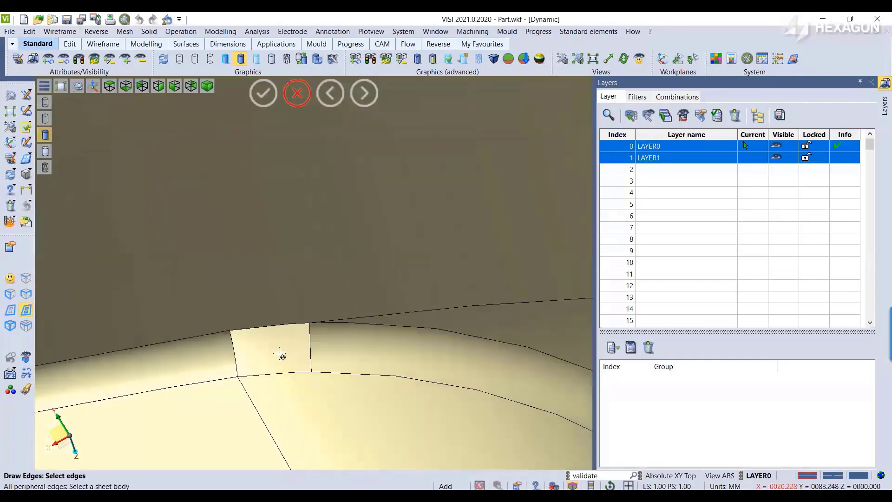
middle_drag(279, 353, 276, 348)
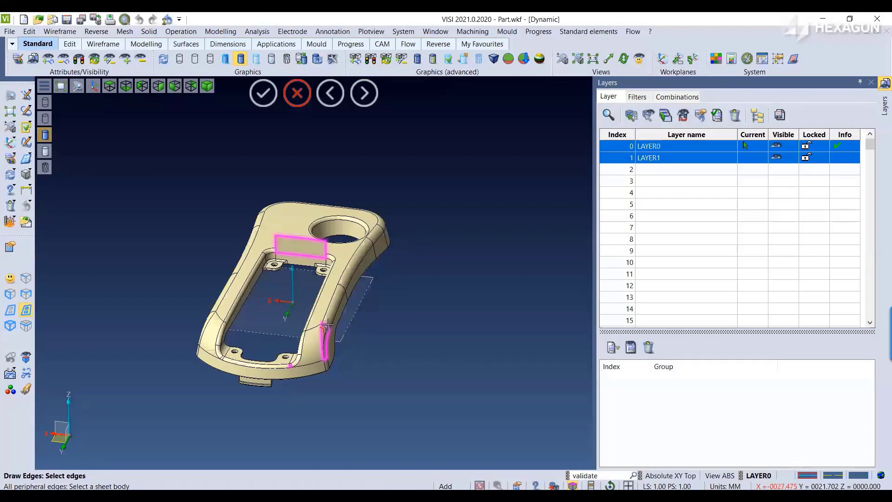
Repair the oversized flat wall face at the window's end with Edit surface trimming, activating automatic trimming repair at the default tolerance
click(149, 31)
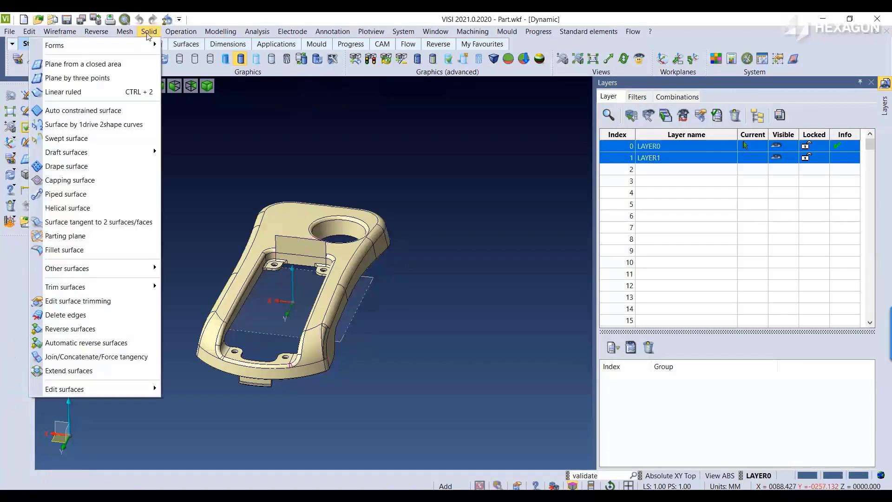
click(80, 302)
scroll(288, 251, up, 3)
scroll(288, 251, up, 3)
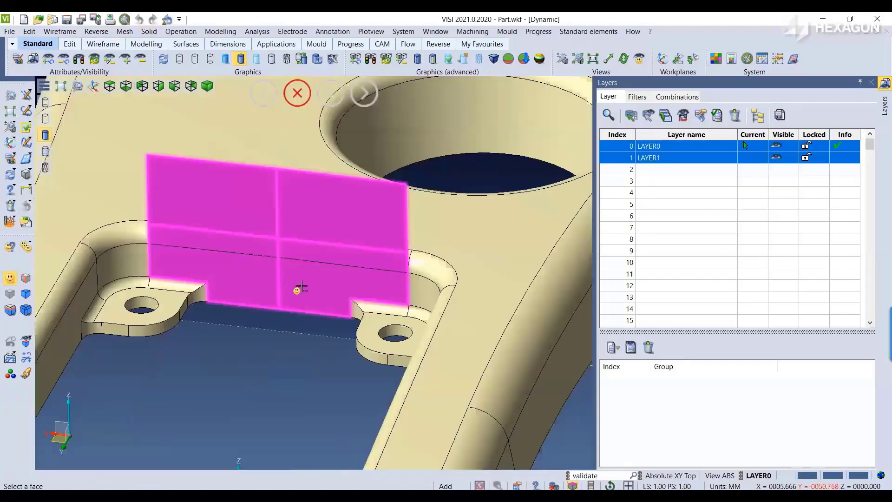
click(301, 288)
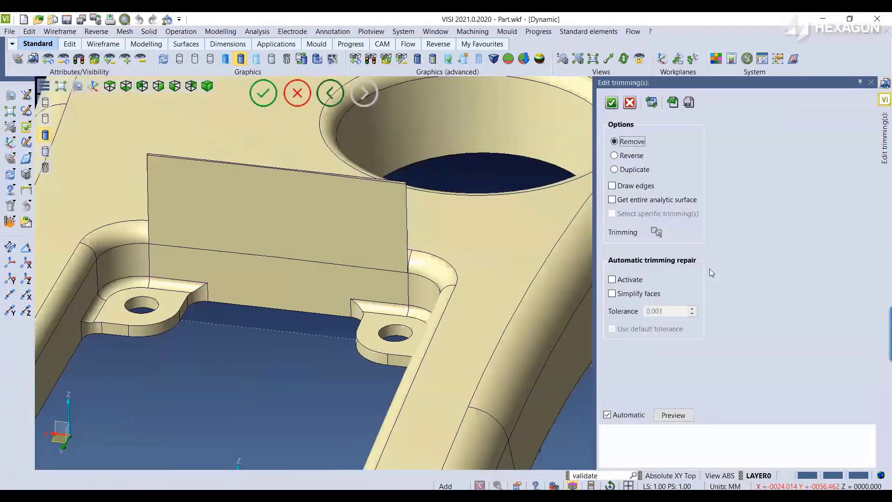
click(619, 282)
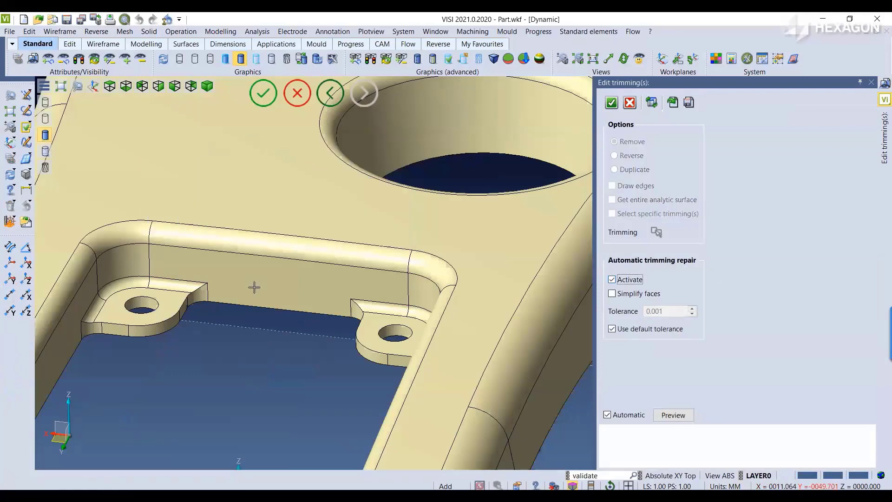
click(611, 104)
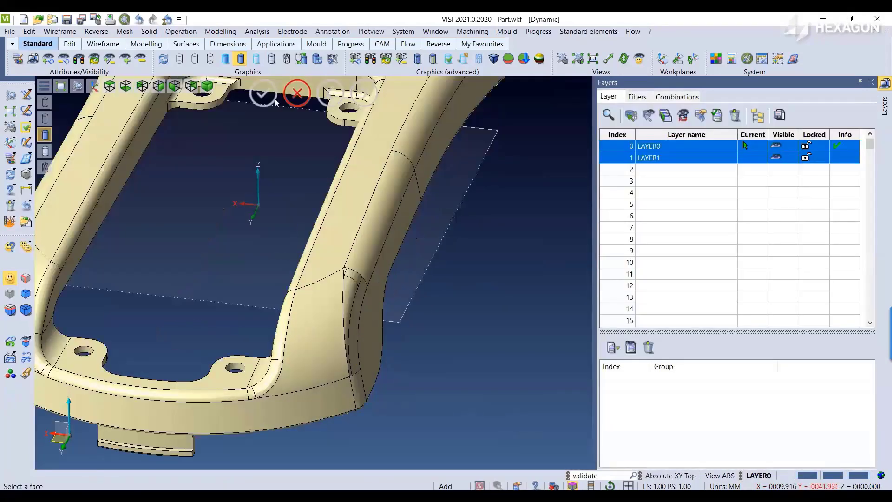
click(274, 98)
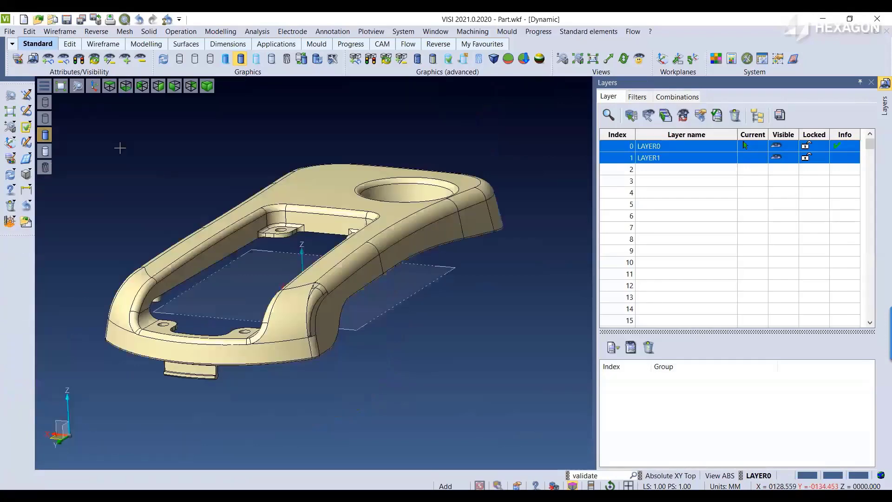
Draw the peripheral edges around the missing fillet face at the cover's outer corner with Draw Edges
right_click(133, 150)
mouse_move(186, 176)
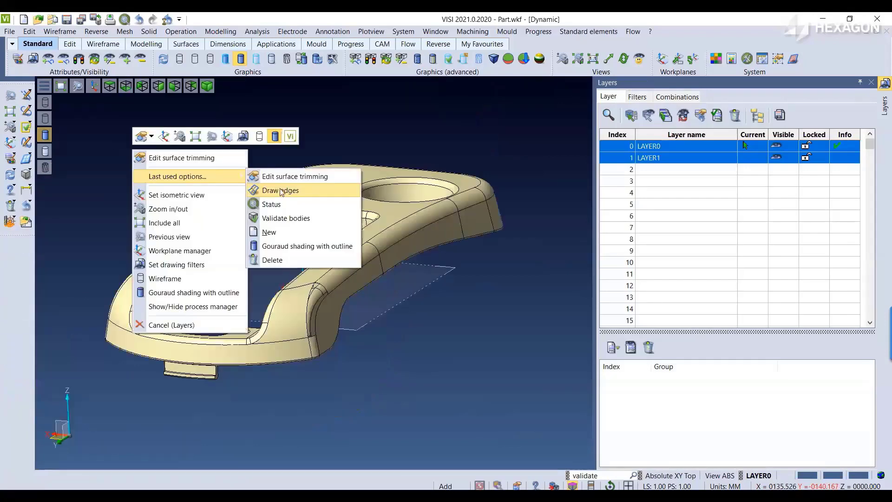
click(280, 190)
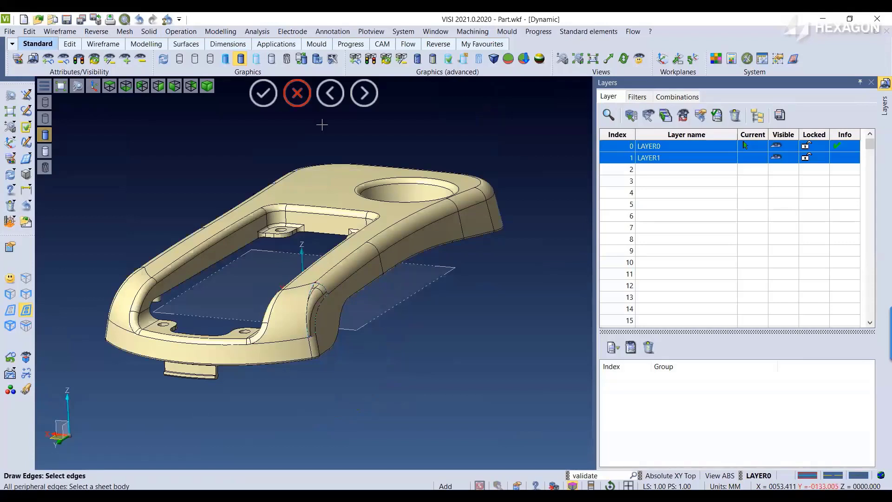
scroll(312, 342, up, 3)
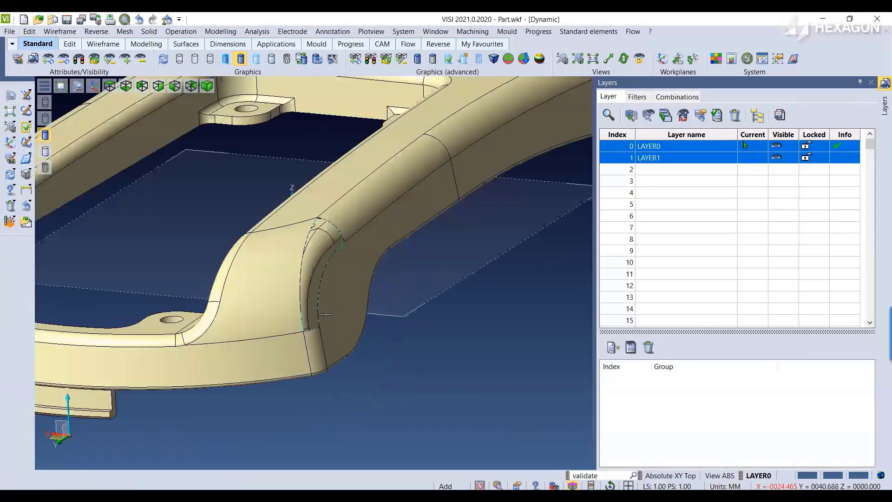
scroll(362, 246, down, 1)
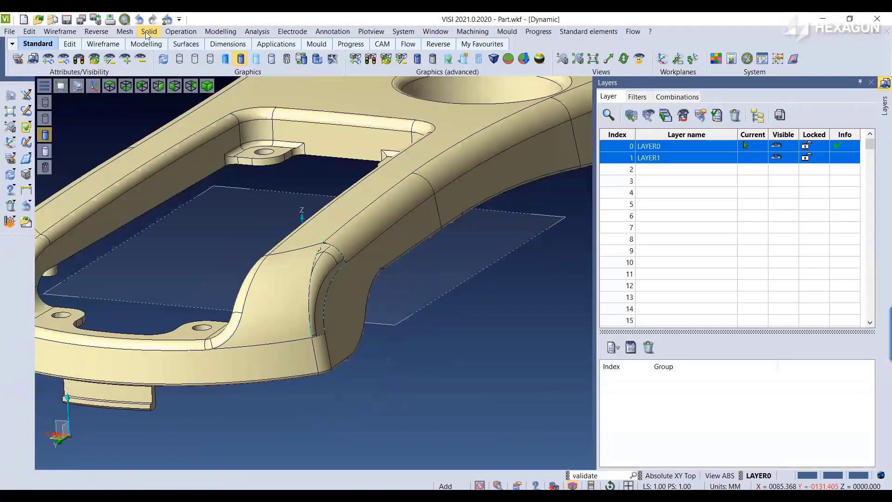
Create an Auto Constrained Surface from the edge curves around the missing fillet face at the cover's outer corner, using the default tolerance
drag(271, 208, 373, 378)
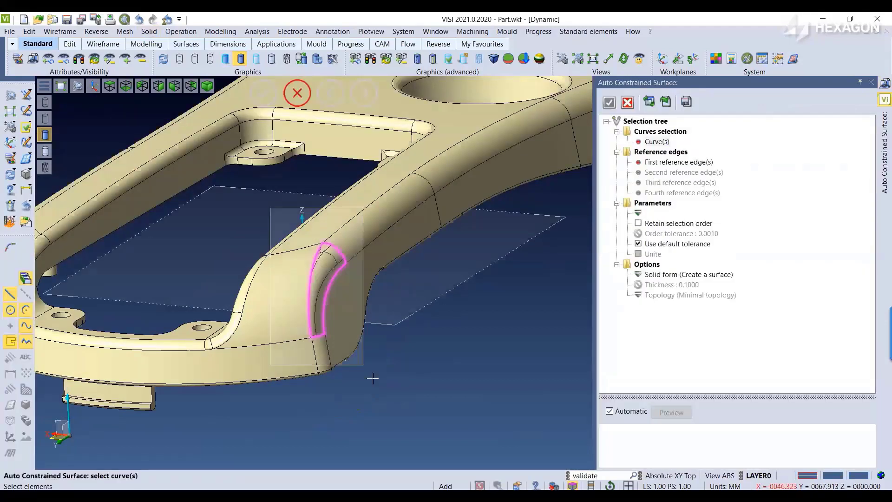
right_click(372, 378)
click(682, 415)
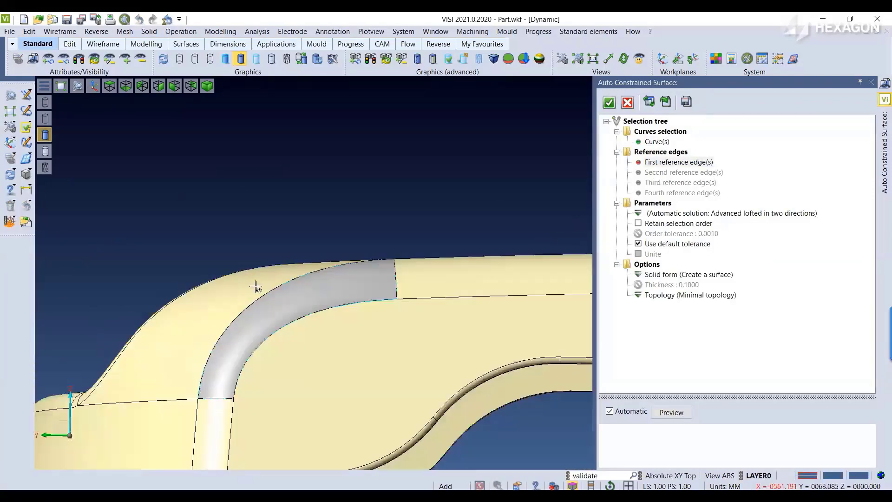
middle_drag(256, 287, 295, 313)
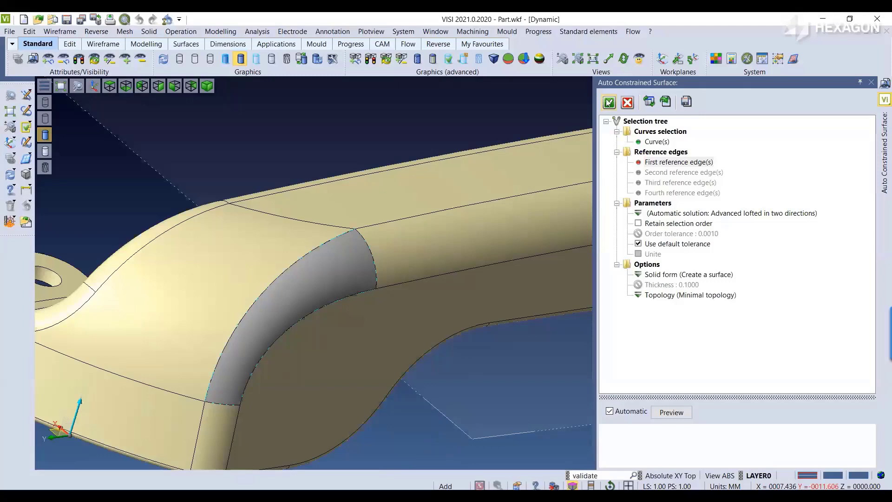
click(609, 102)
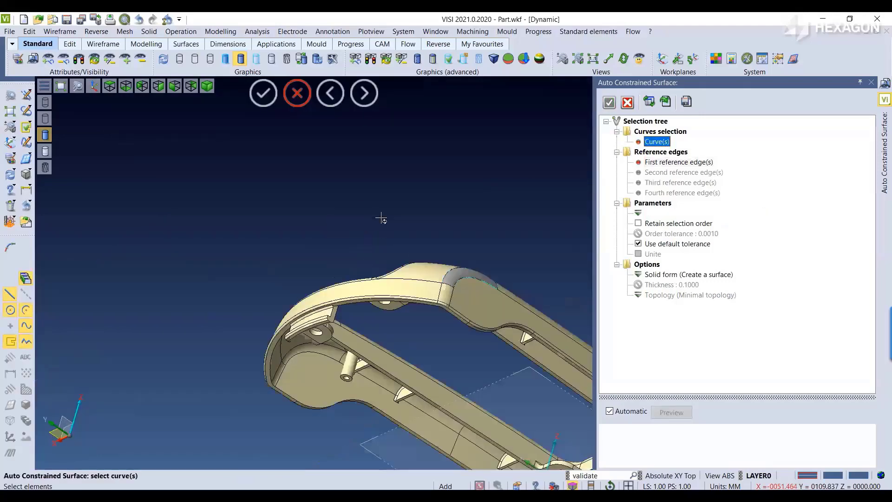
Fill the small missing blend face with another Auto Constrained Surface and Unite the new surfaces with the cover body
click(609, 102)
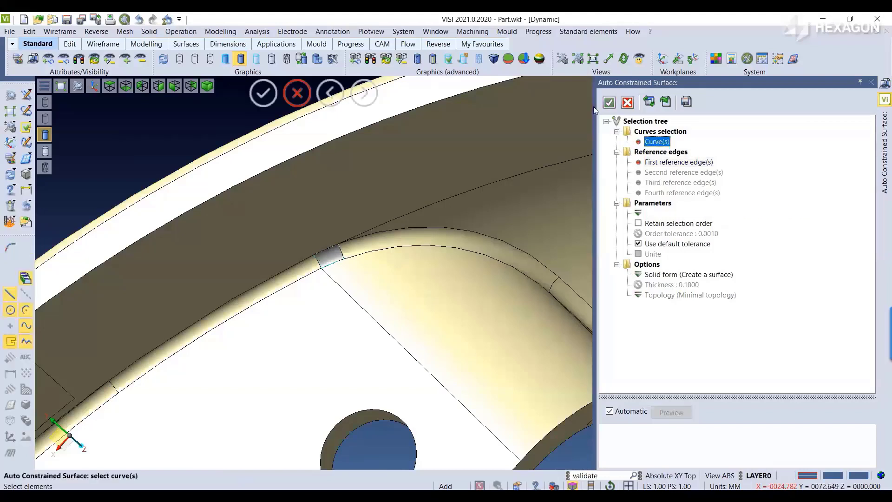
click(297, 99)
right_drag(411, 314, 411, 230)
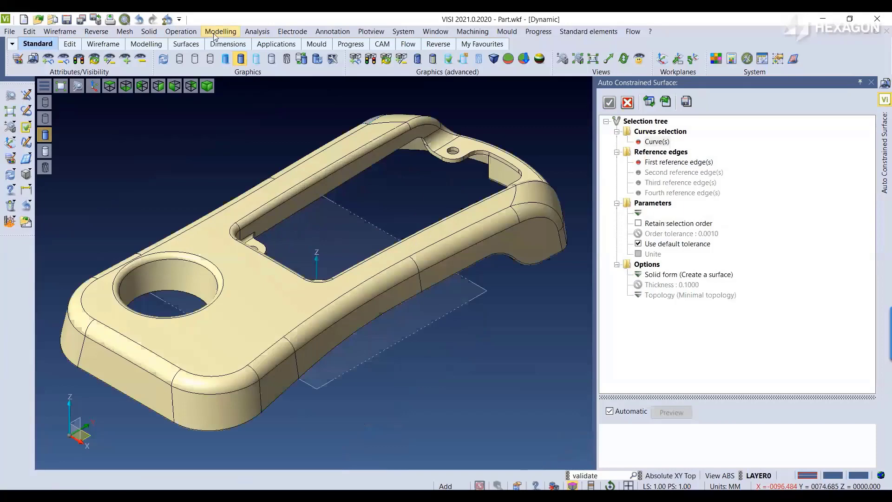
click(180, 31)
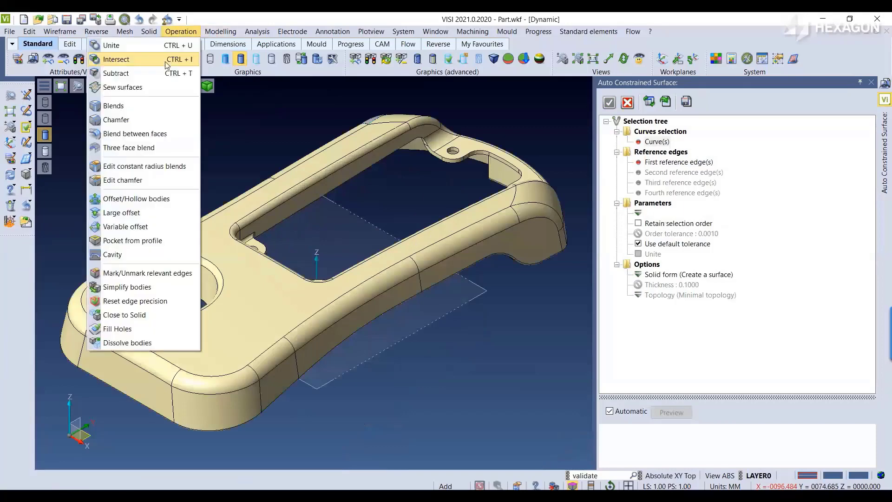
click(145, 45)
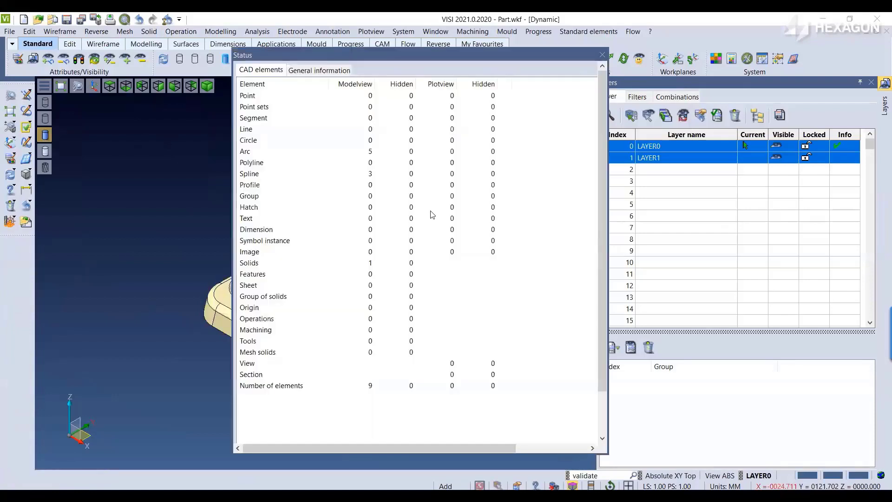
Check the Solids and Sheet entries in the model's Status list of CAD elements, and close the list
click(251, 263)
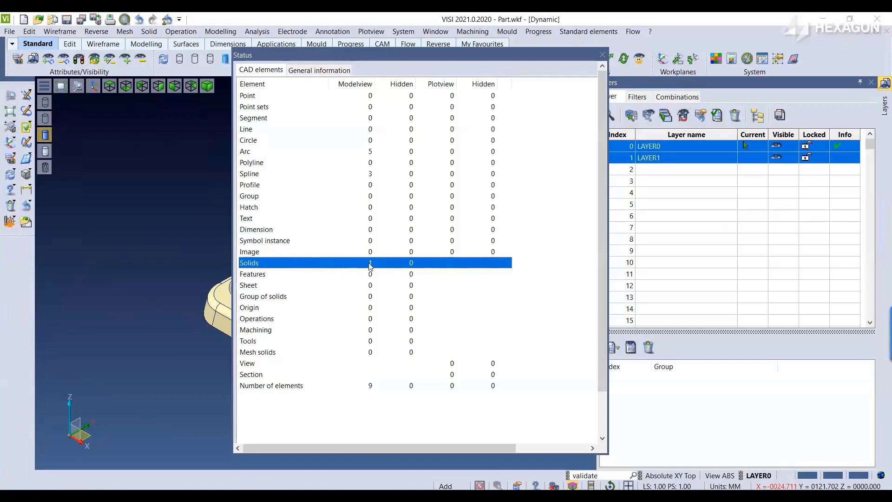
click(374, 286)
scroll(373, 288, down, 2)
click(464, 432)
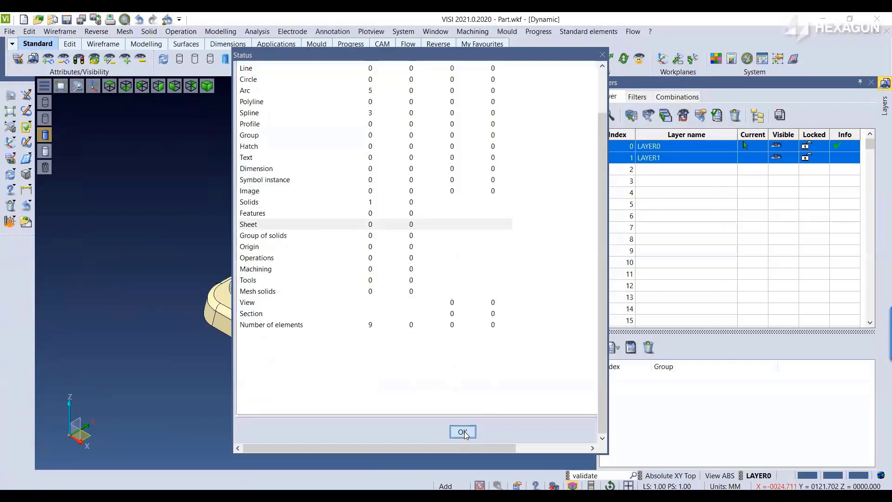
click(465, 432)
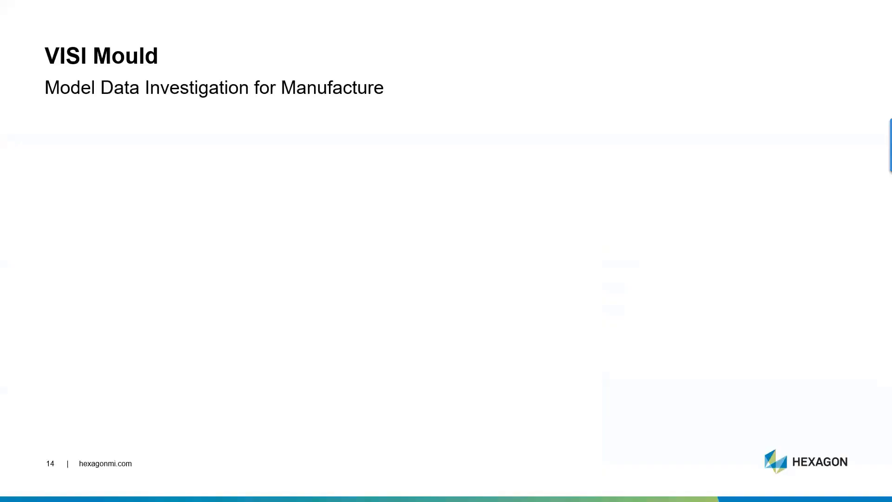
key(Right)
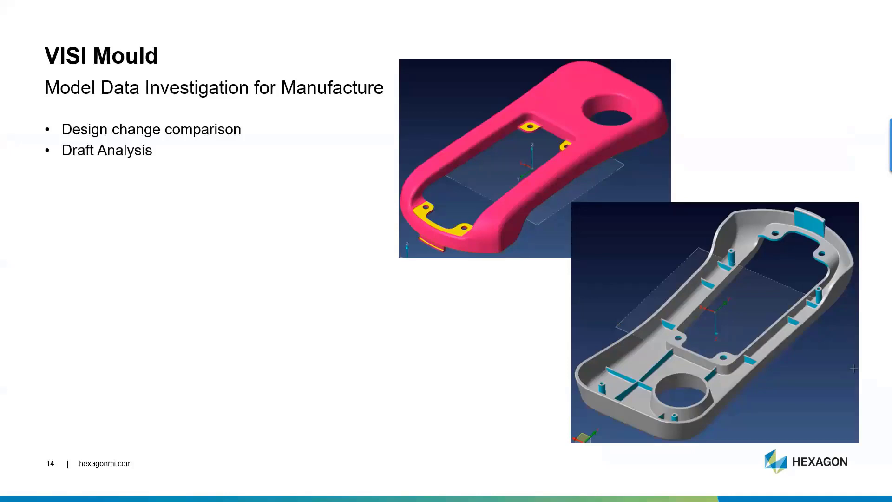
key(Right)
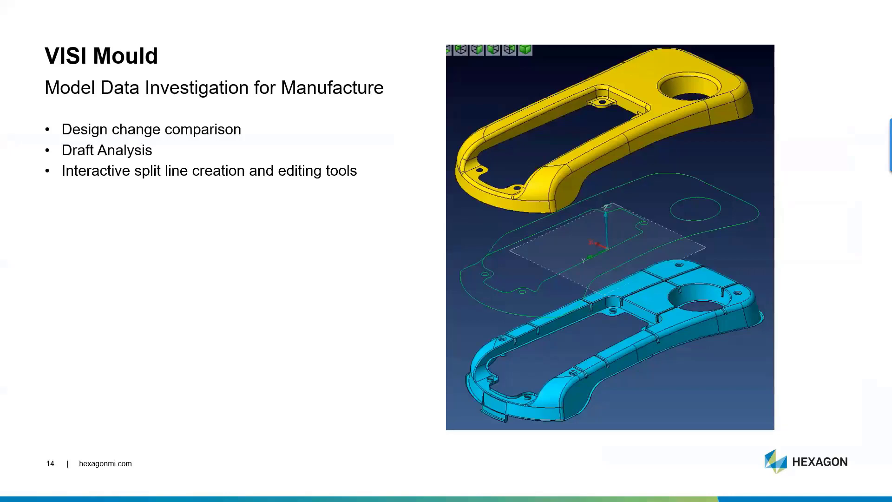
key(Right)
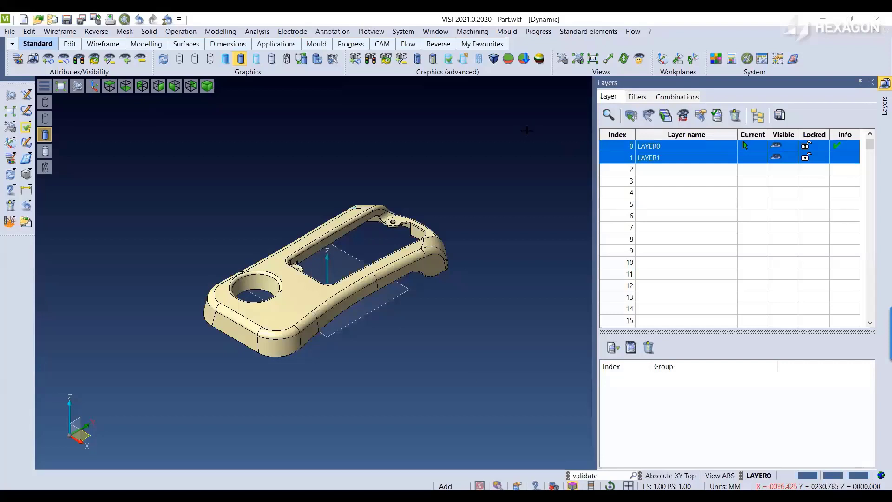
Run a strip Draft analysis on the cover body with the second angle range coloured pink
click(256, 32)
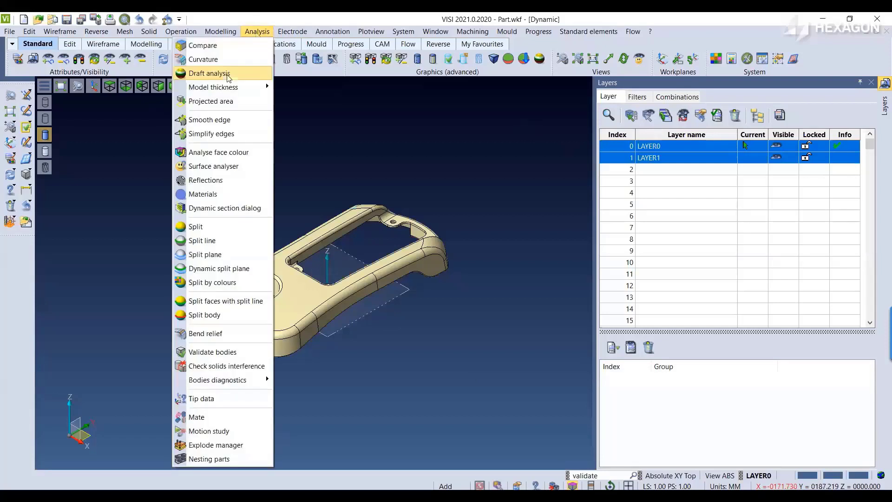
click(205, 73)
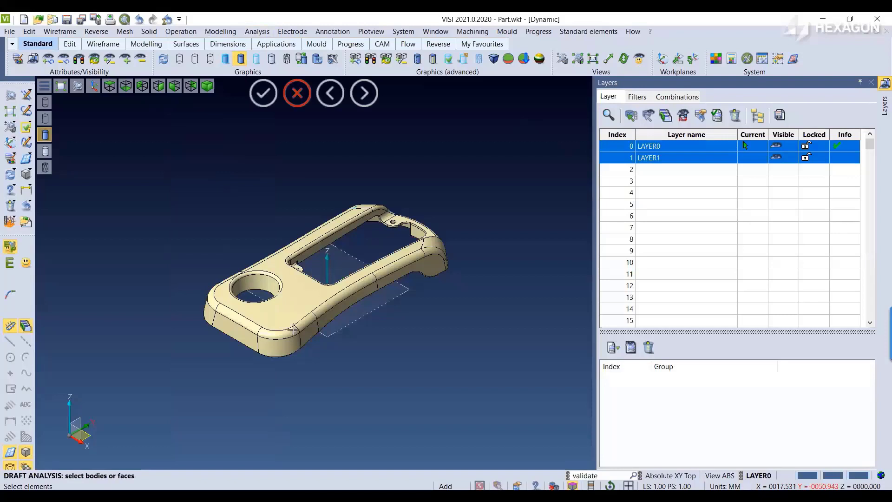
click(293, 329)
middle_click(427, 338)
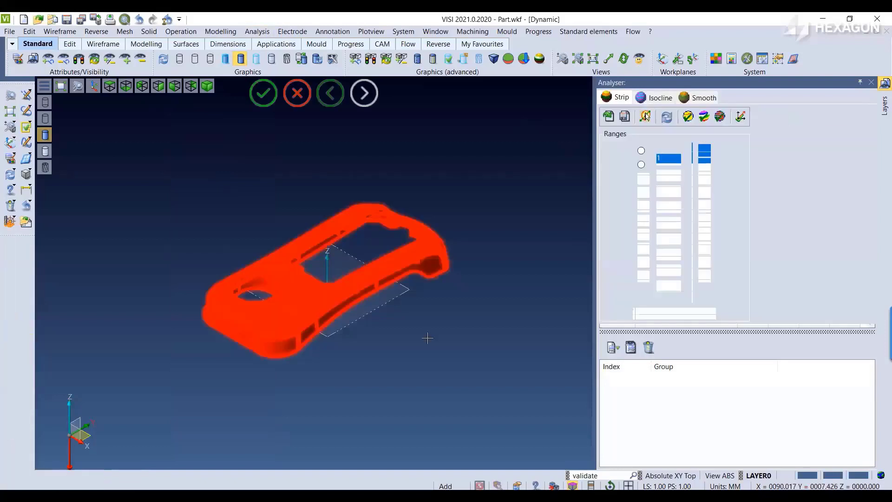
click(639, 164)
click(704, 164)
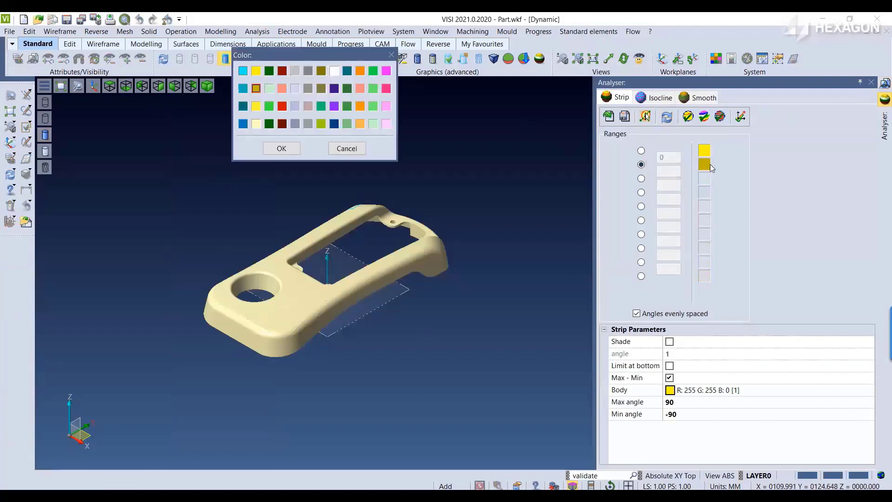
click(386, 88)
click(287, 148)
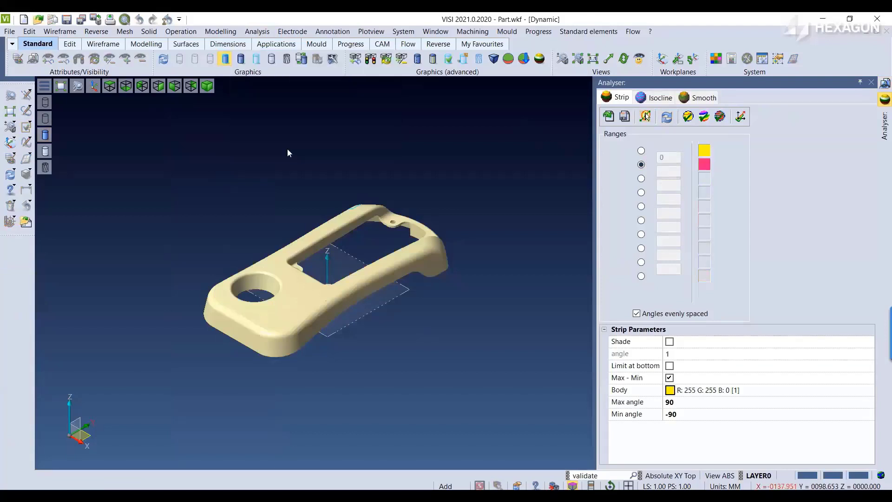
click(667, 117)
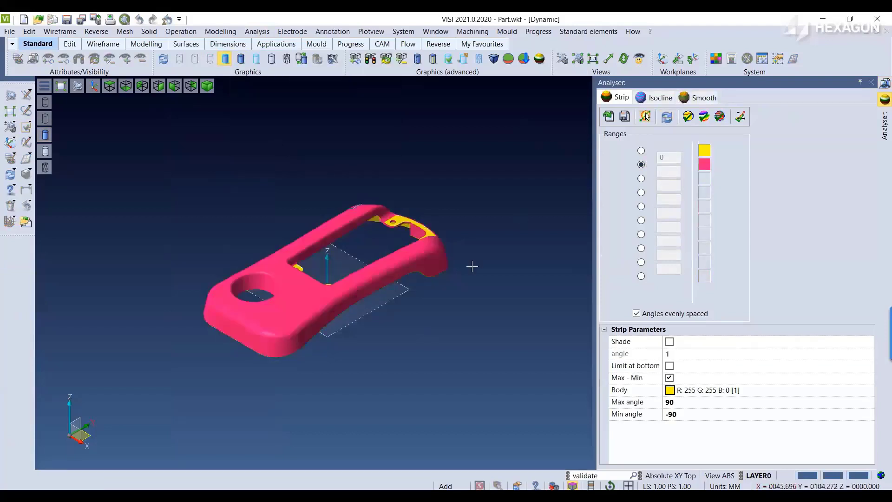
Examine the draft colours on the window's screw tabs and on the protruding clip at the cover's end
middle_drag(474, 271, 351, 253)
scroll(284, 290, up, 4)
scroll(284, 290, up, 3)
middle_drag(287, 286, 283, 309)
scroll(286, 286, up, 6)
scroll(305, 318, down, 8)
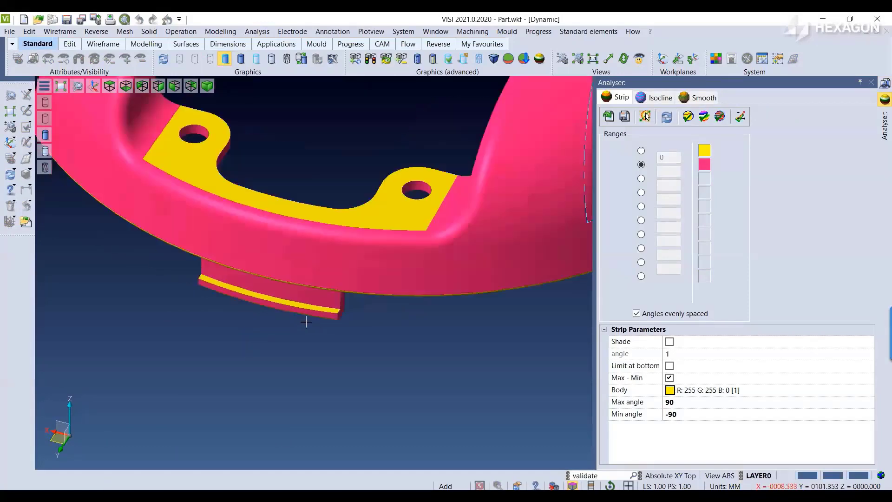
middle_drag(396, 316, 350, 320)
scroll(360, 296, up, 8)
scroll(324, 293, down, 4)
scroll(413, 295, up, 4)
scroll(356, 322, up, 4)
scroll(372, 291, down, 8)
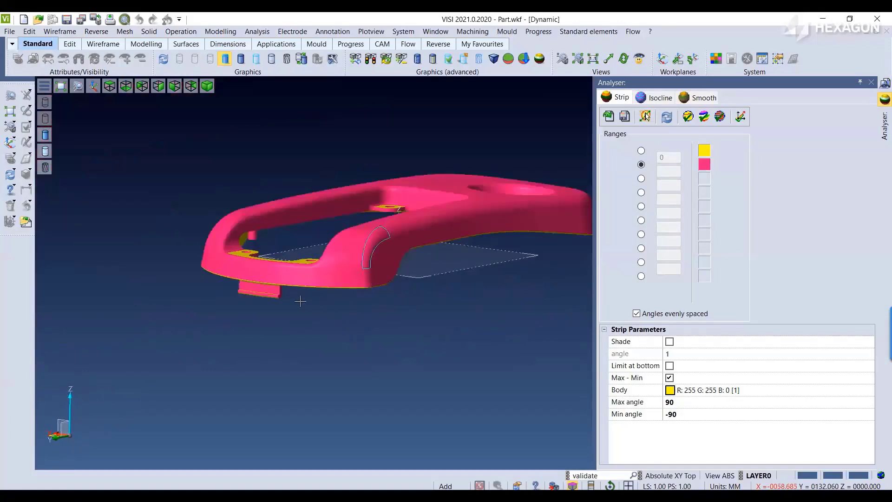
scroll(265, 280, down, 1)
mouse_move(316, 283)
middle_down()
mouse_move(333, 307)
mouse_move(322, 295)
middle_up()
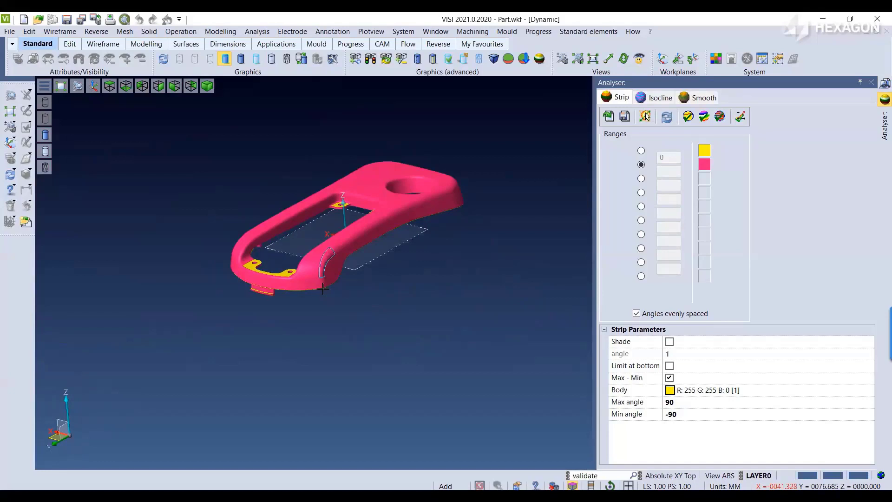
Switch the draft analysis to Isocline with the Vertical faces mode and update the display on the cover
click(662, 99)
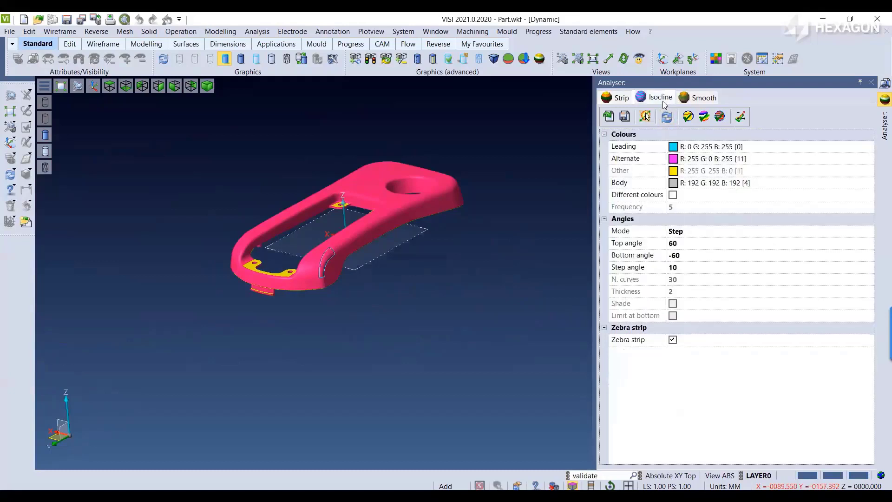
click(691, 232)
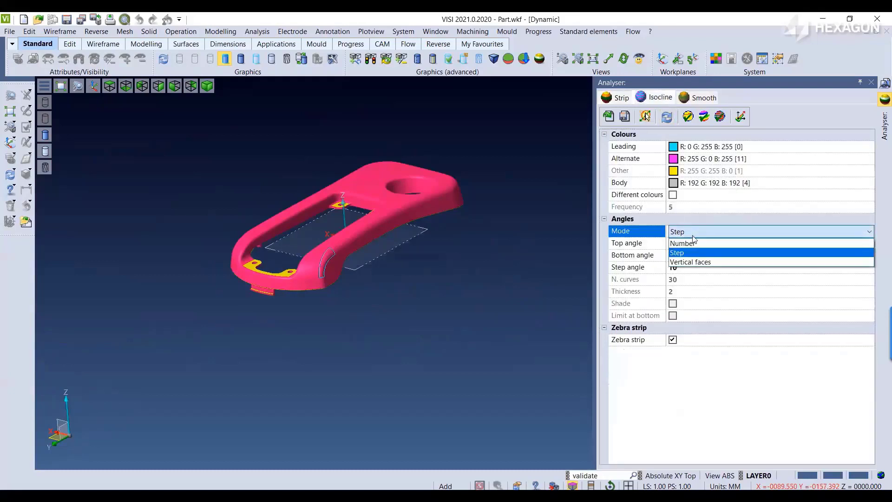
click(697, 262)
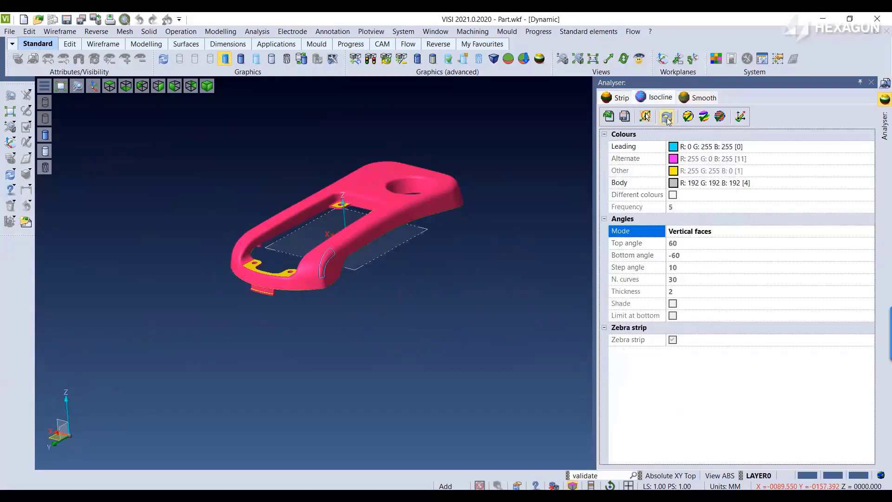
click(667, 118)
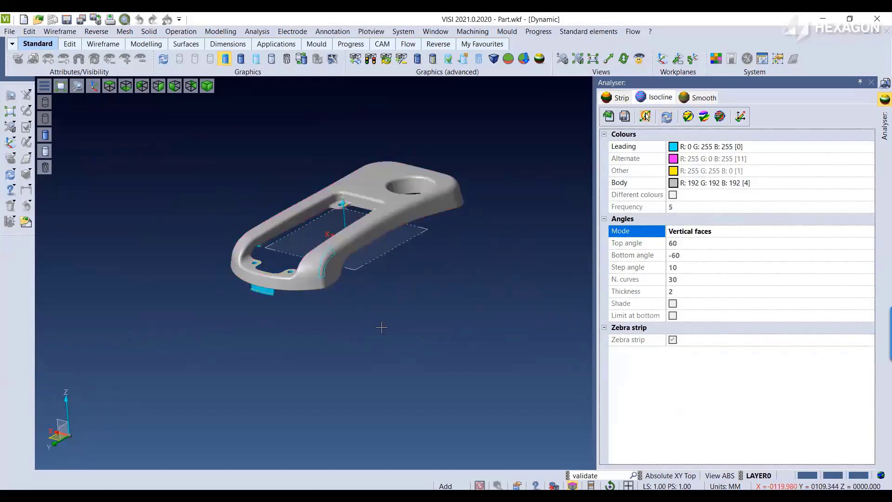
Inspect the cover's underside for vertical faces on the bosses, ribs, screw tabs and clip
middle_drag(384, 325, 376, 179)
scroll(376, 180, up, 8)
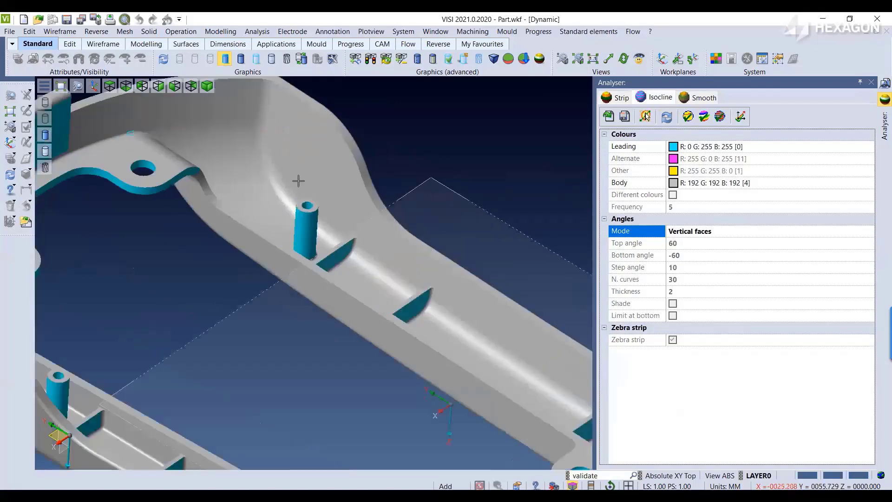
scroll(349, 233, down, 4)
middle_drag(361, 275, 327, 283)
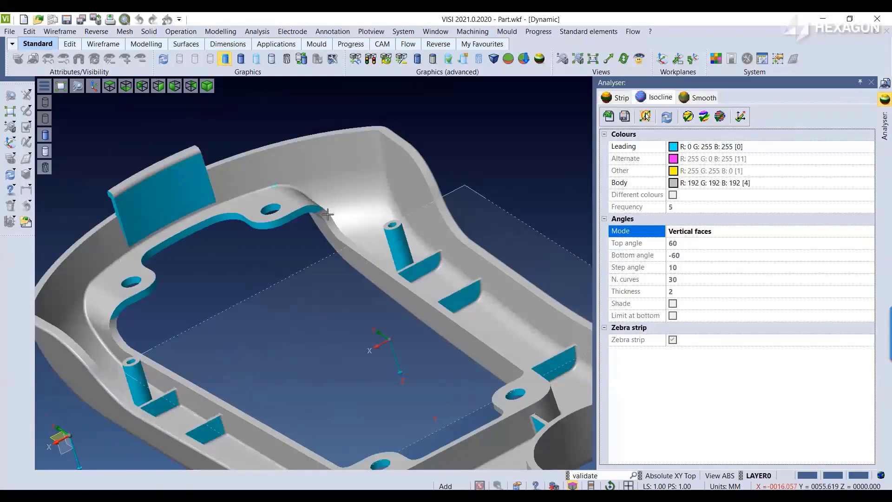
scroll(280, 229, down, 3)
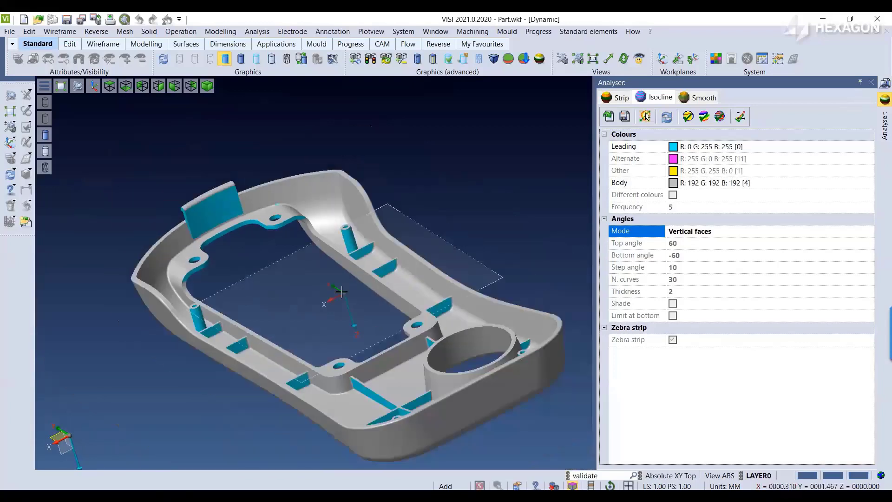
middle_drag(281, 229, 312, 237)
scroll(442, 335, up, 2)
scroll(443, 335, up, 2)
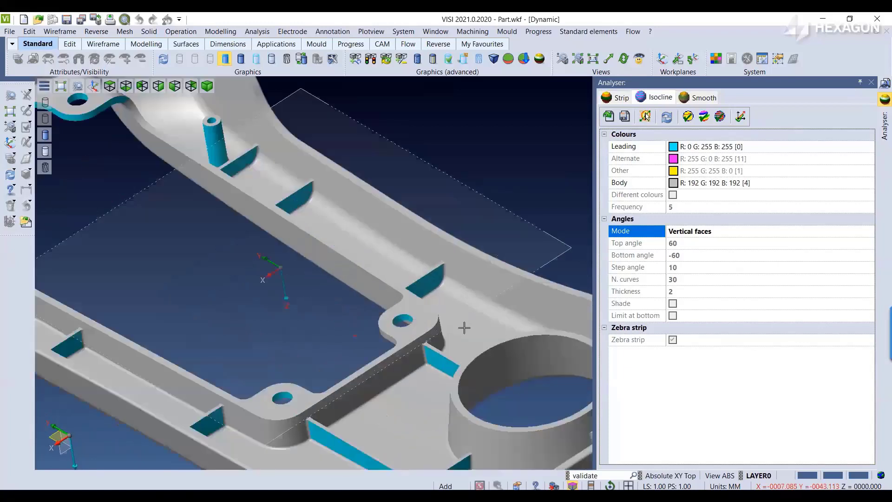
scroll(350, 301, down, 1)
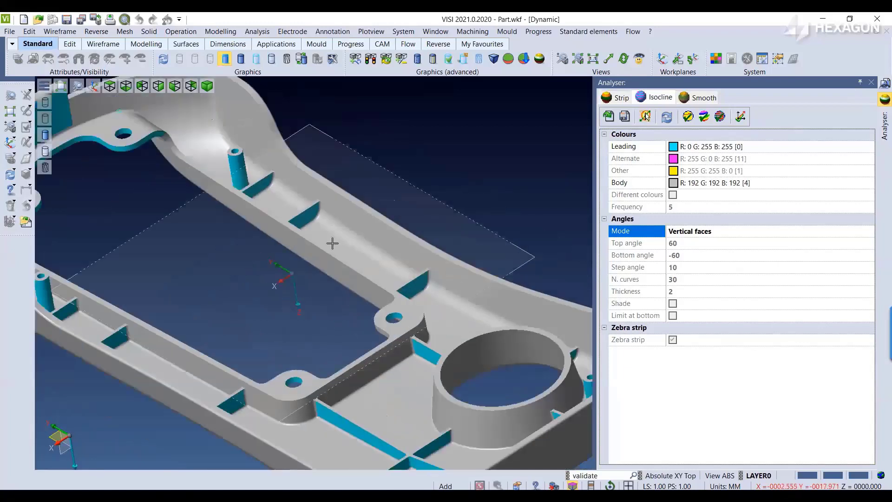
Check the draft angles of the screw boss and the inner side wall with the Surface analyser
click(257, 31)
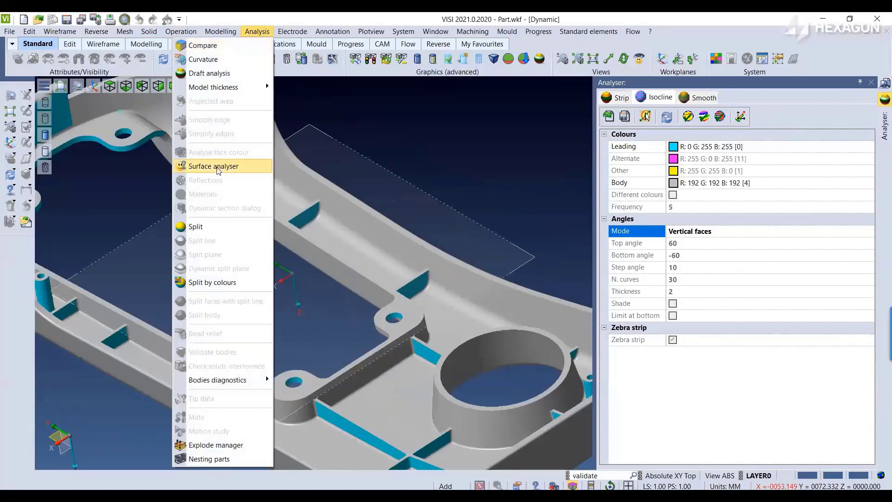
click(215, 166)
scroll(218, 171, up, 4)
click(246, 272)
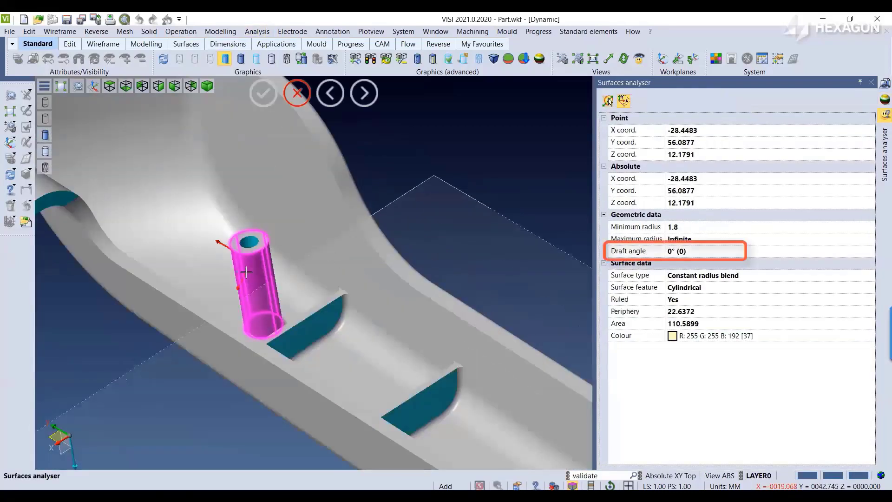
click(283, 179)
scroll(283, 179, down, 4)
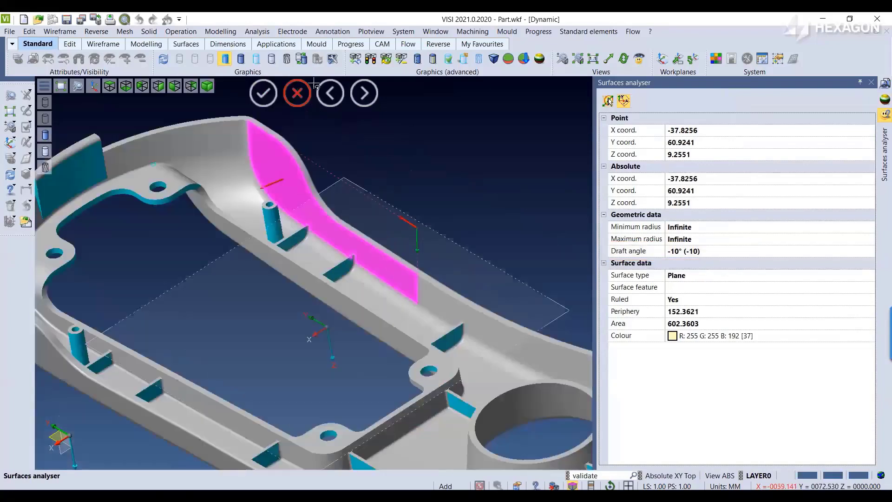
Close the Surface analyser, imprint the isocline curves and colour the vertical face sets on the cover
click(297, 94)
scroll(279, 158, down, 3)
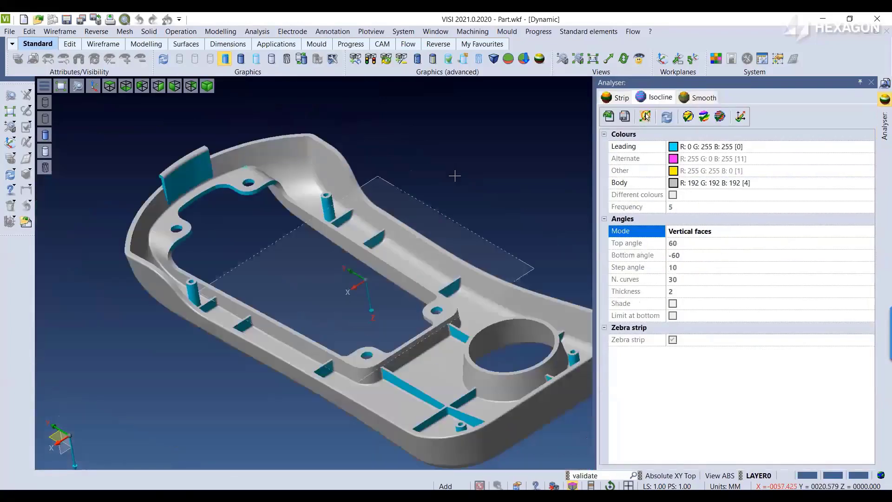
scroll(234, 199, up, 2)
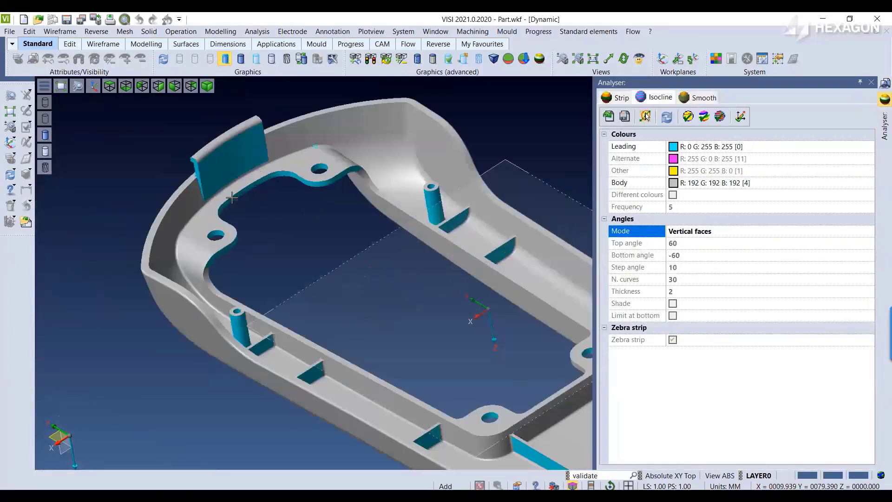
scroll(232, 197, up, 1)
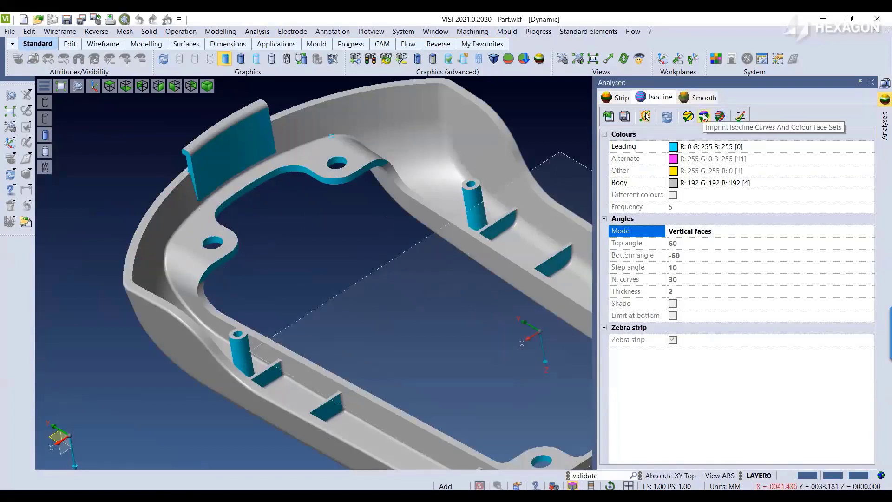
click(704, 117)
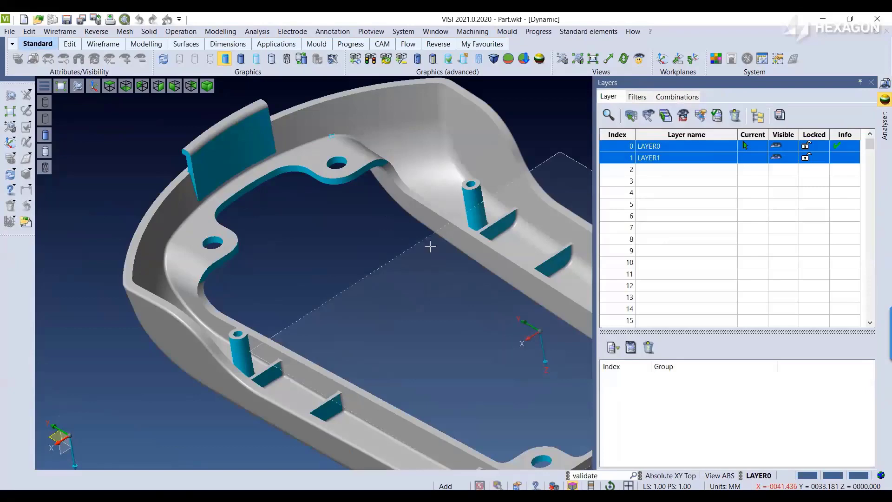
scroll(409, 253, down, 3)
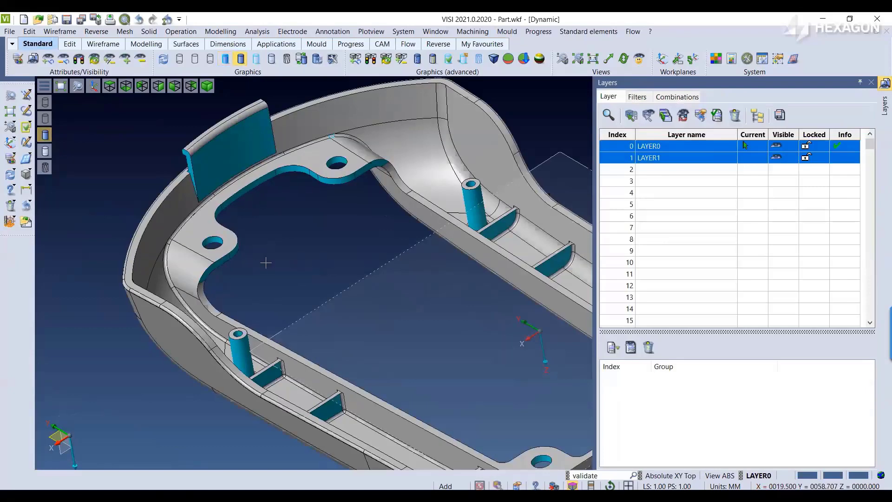
scroll(266, 263, down, 1)
Set up a face draft on the screw boss from its top edge, enabling Incremental angle and Draft reapplying blends
click(226, 33)
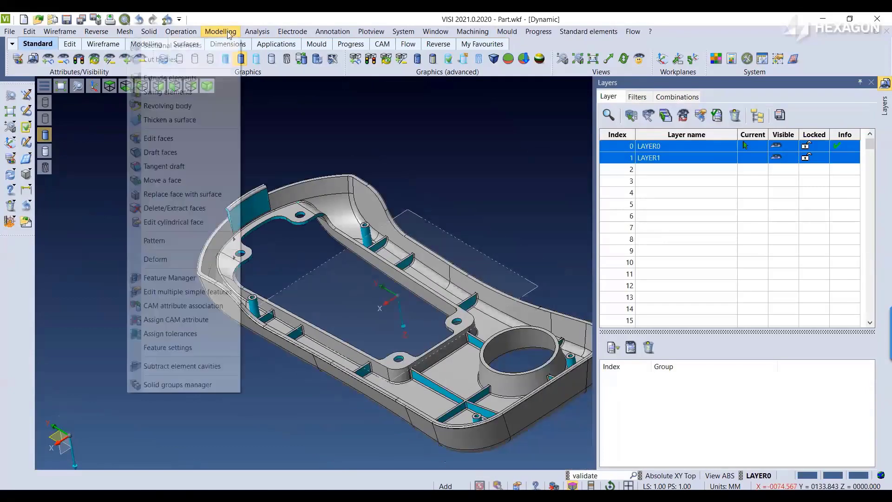
click(178, 169)
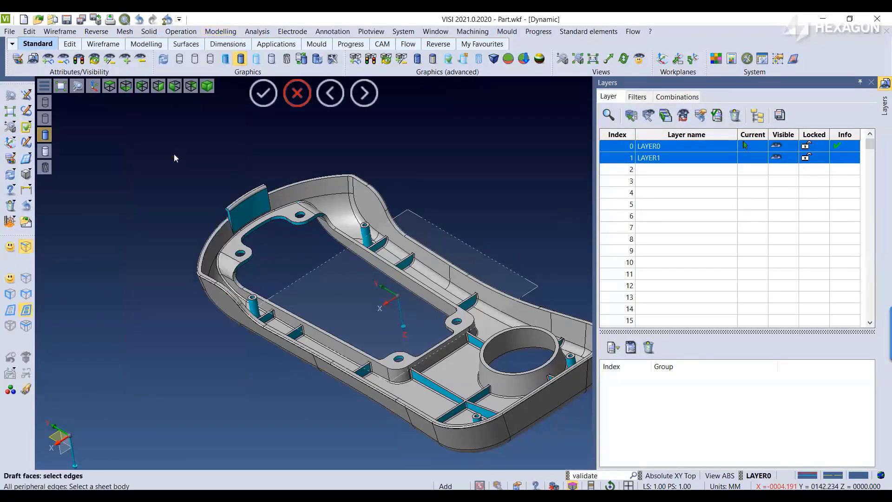
scroll(316, 245, up, 4)
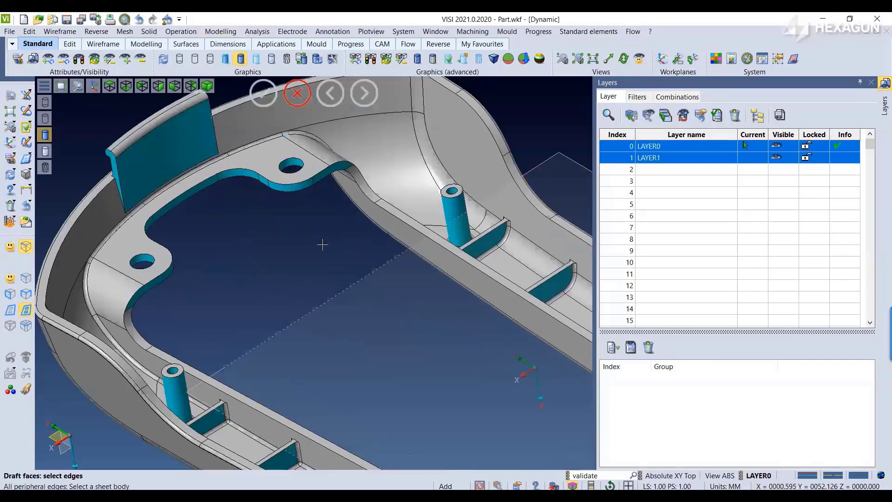
scroll(504, 212, up, 3)
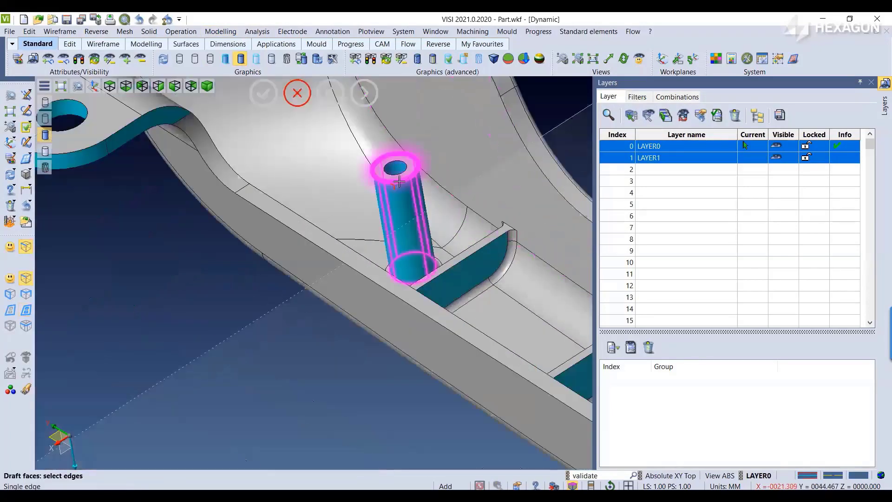
click(399, 182)
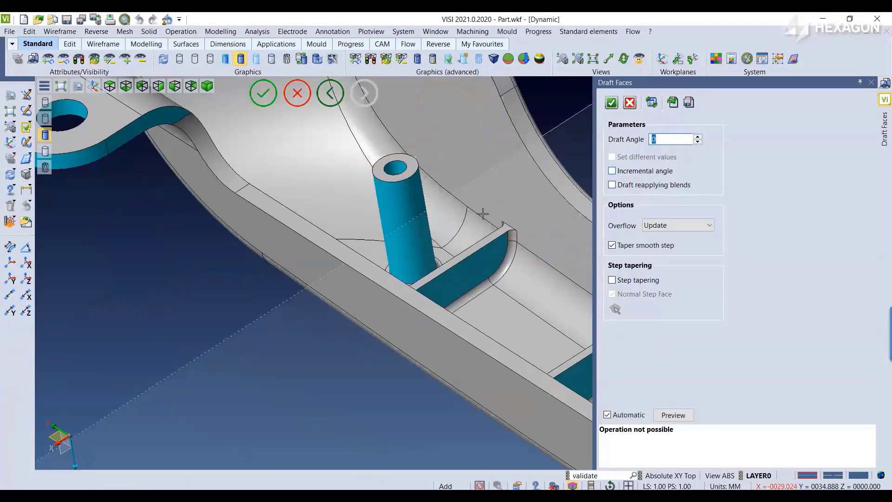
middle_drag(468, 259, 473, 271)
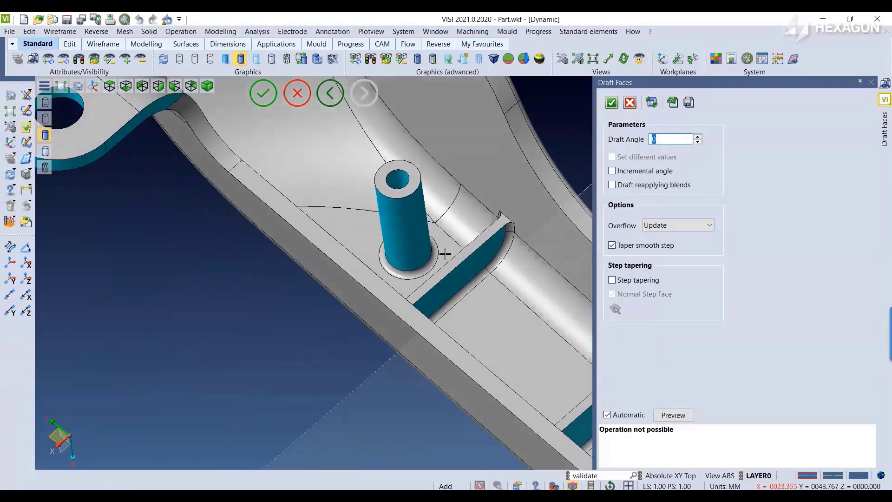
scroll(445, 254, up, 2)
scroll(444, 254, up, 3)
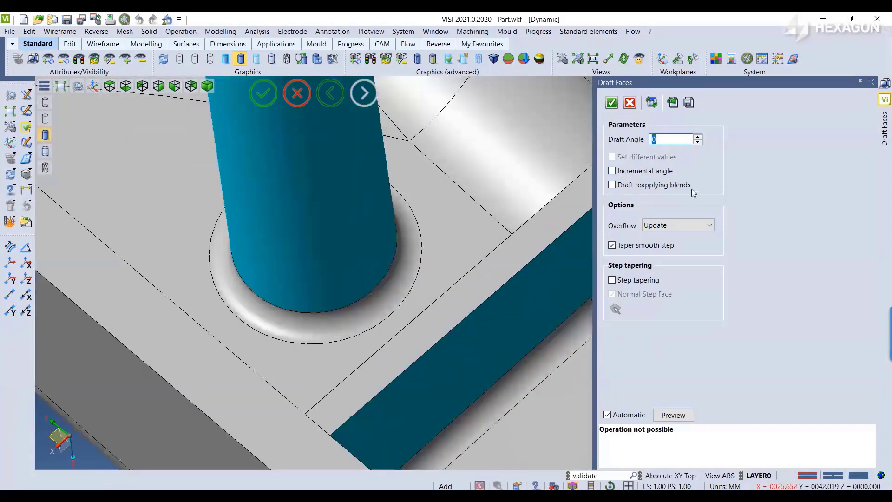
click(612, 171)
click(612, 185)
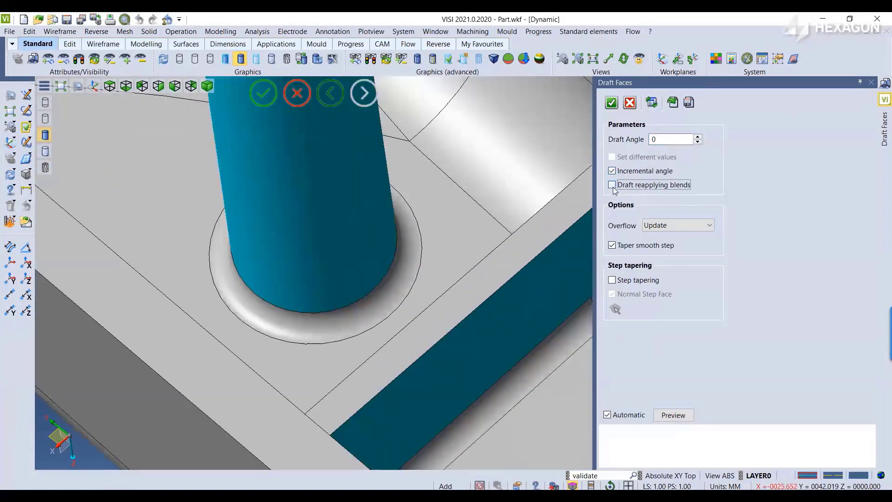
Try draft angles of 2 and -2 degrees on the screw boss
click(698, 136)
click(698, 136)
scroll(403, 266, up, 1)
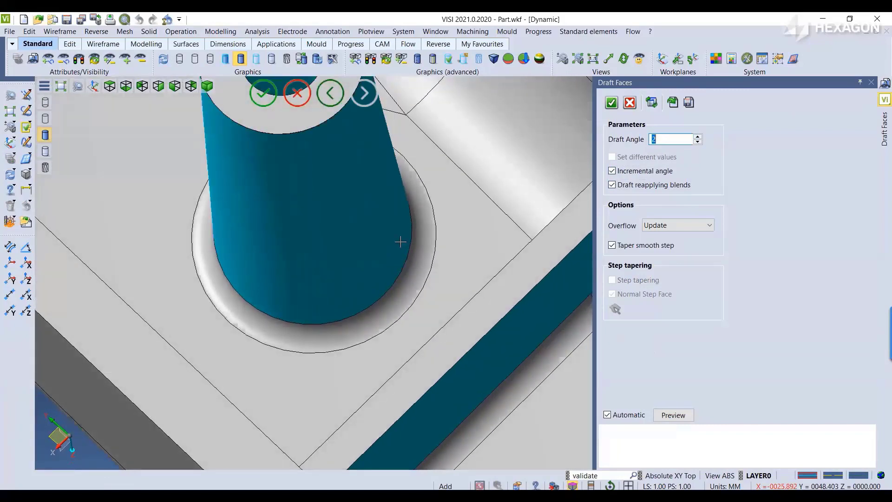
scroll(418, 289, down, 2)
mouse_move(418, 288)
middle_down()
mouse_move(412, 265)
mouse_move(424, 299)
middle_up()
click(698, 142)
click(697, 141)
click(697, 142)
click(697, 141)
scroll(474, 266, down, 3)
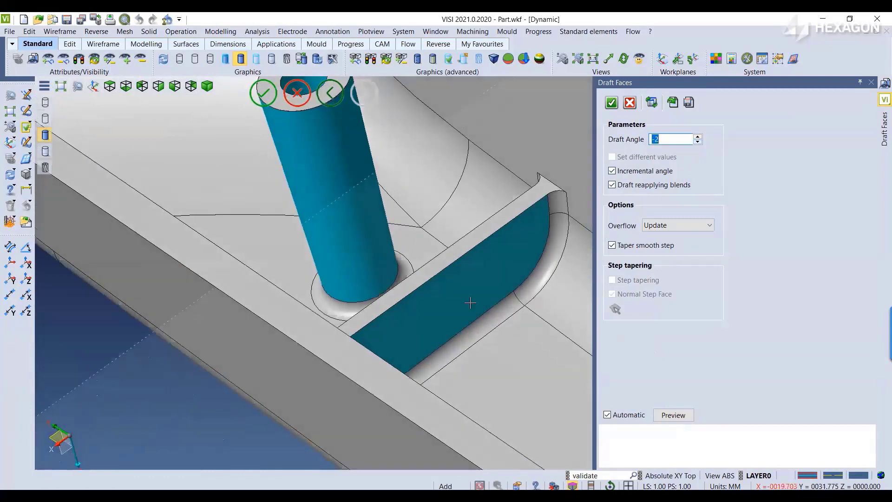
Set the screw boss's draft angle to 1 degree and apply the draft
click(698, 137)
click(698, 137)
click(698, 137)
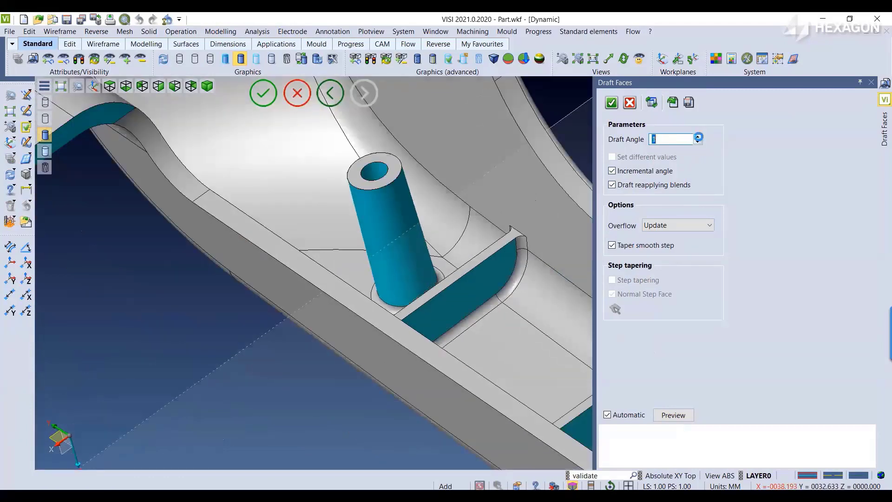
click(606, 104)
Draft the vertical side faces around the window's two screw tabs near the clip by 1 degree, using their tangent lower edges
scroll(541, 274, down, 4)
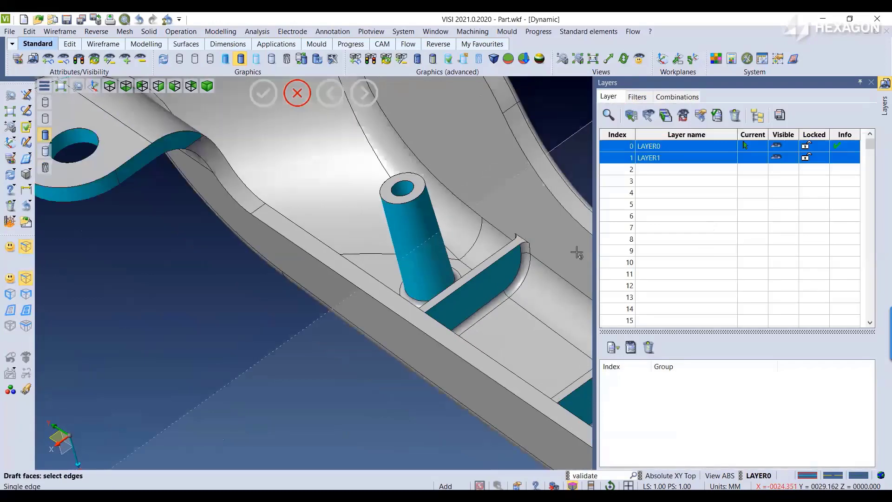
middle_drag(581, 253, 424, 285)
scroll(393, 289, down, 3)
scroll(413, 269, up, 5)
click(27, 326)
scroll(295, 292, up, 3)
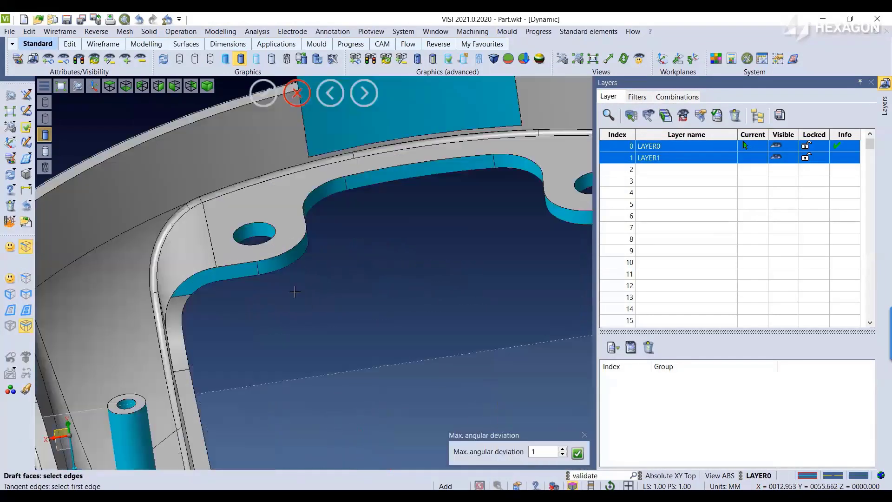
click(196, 291)
scroll(195, 292, down, 3)
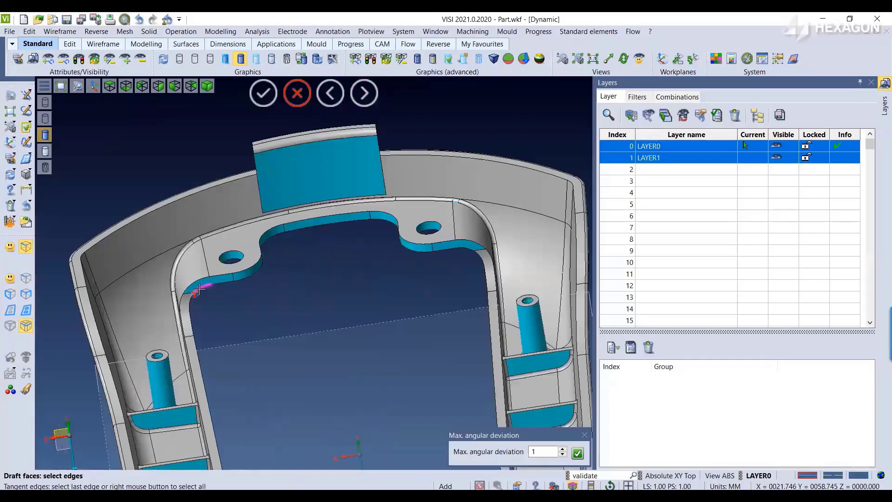
scroll(424, 259, up, 5)
click(516, 241)
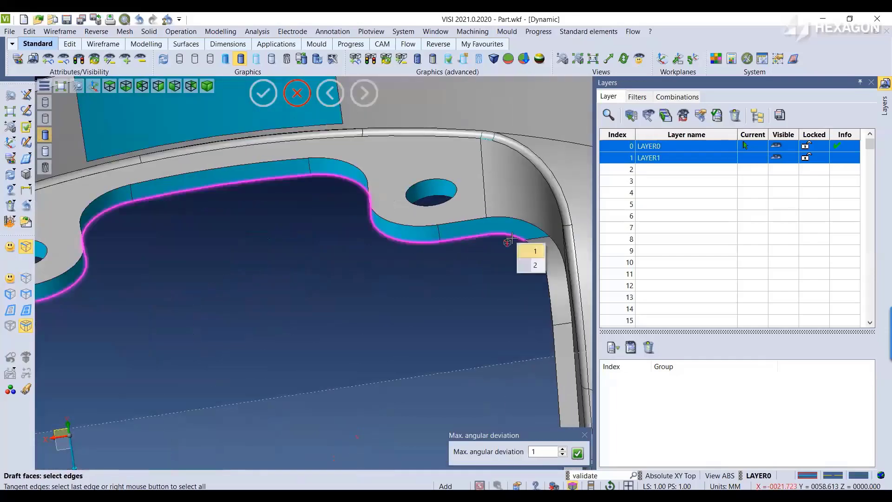
click(534, 253)
click(543, 263)
scroll(422, 315, down, 3)
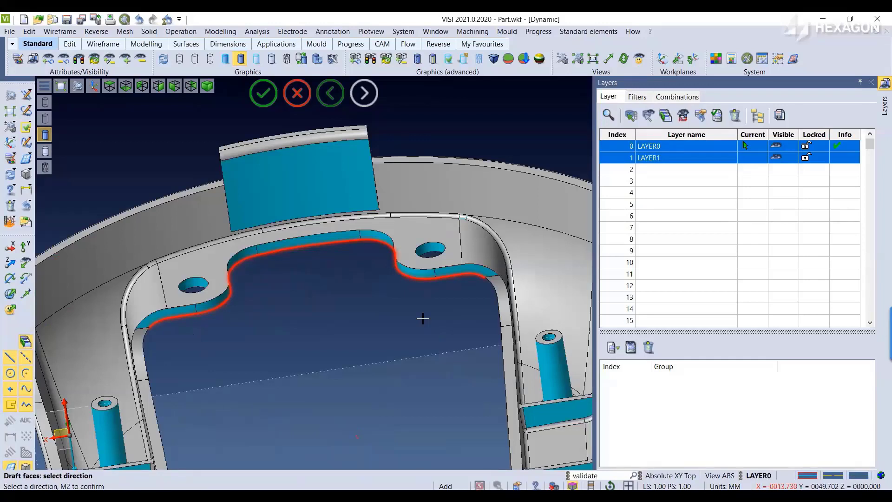
right_click(348, 341)
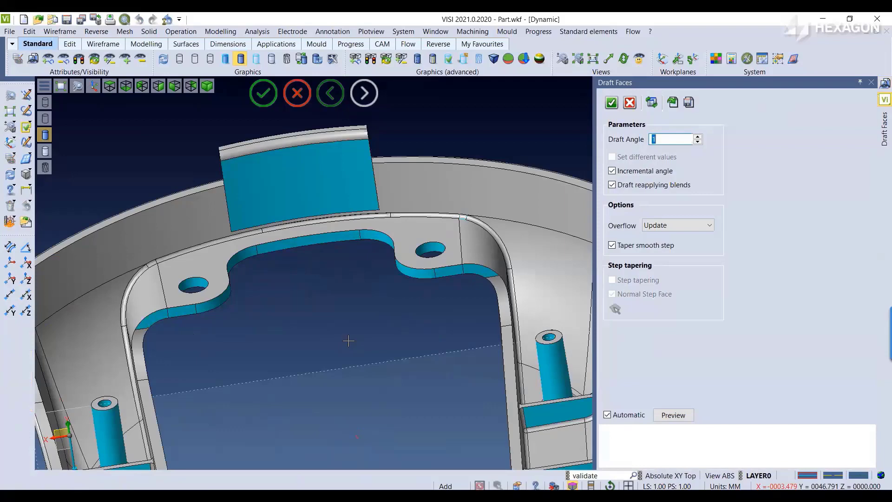
click(611, 102)
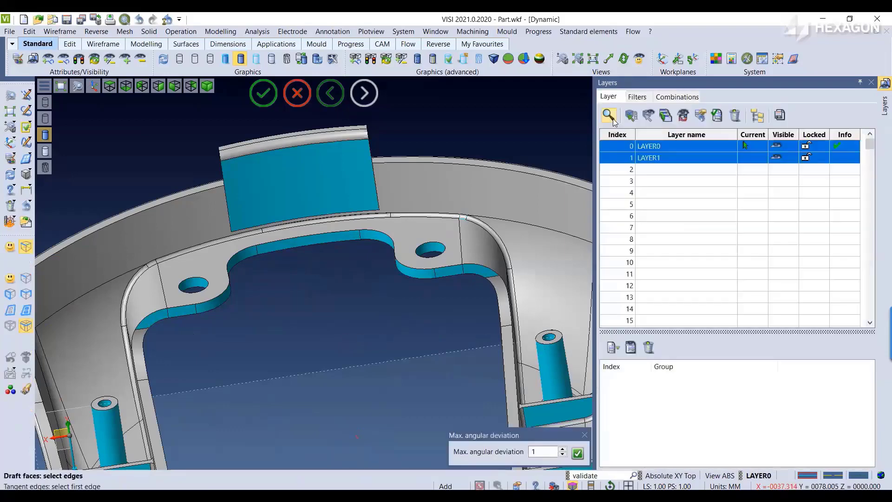
click(297, 93)
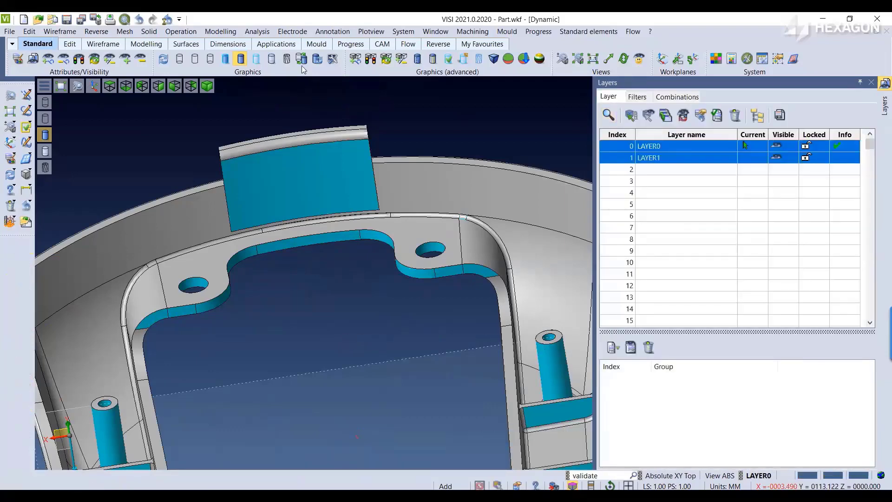
Rerun the draft analysis on the cover with the Isocline Vertical faces mode and update the display
click(258, 32)
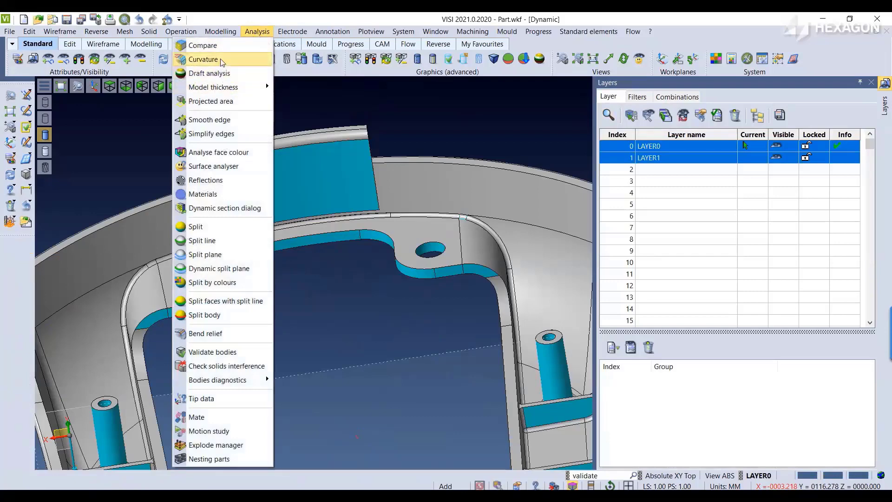
click(209, 73)
click(365, 140)
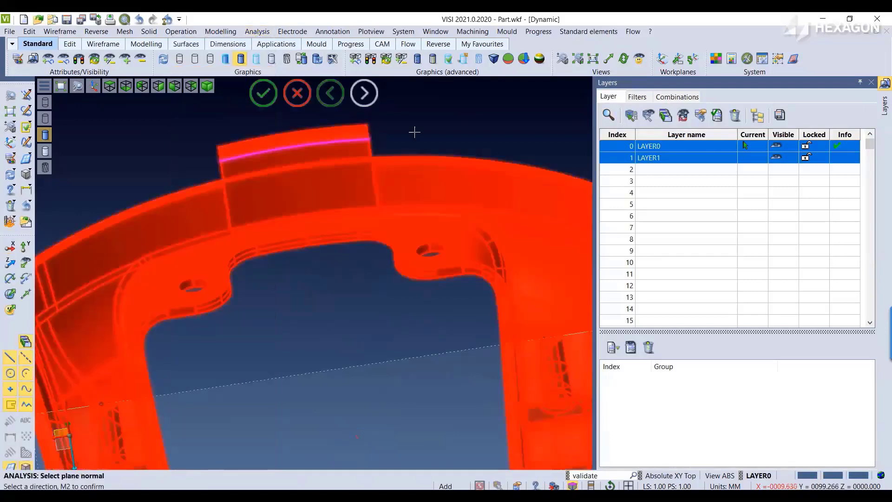
mouse_move(422, 146)
right_down()
mouse_move(414, 290)
mouse_move(416, 211)
right_up()
right_click(402, 195)
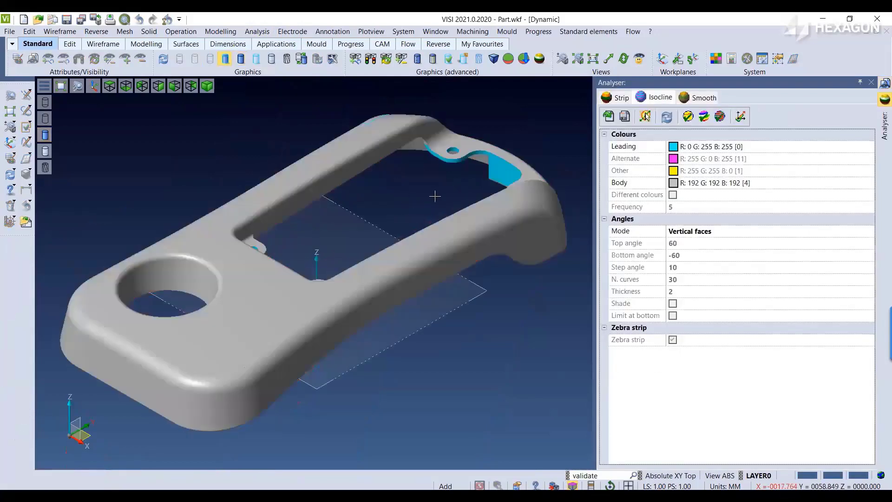
click(667, 118)
Inspect the drafted tab edges and screw boss, as well as the clip, holes and ribs, for vertical faces
middle_drag(422, 337, 421, 240)
scroll(186, 172, up, 8)
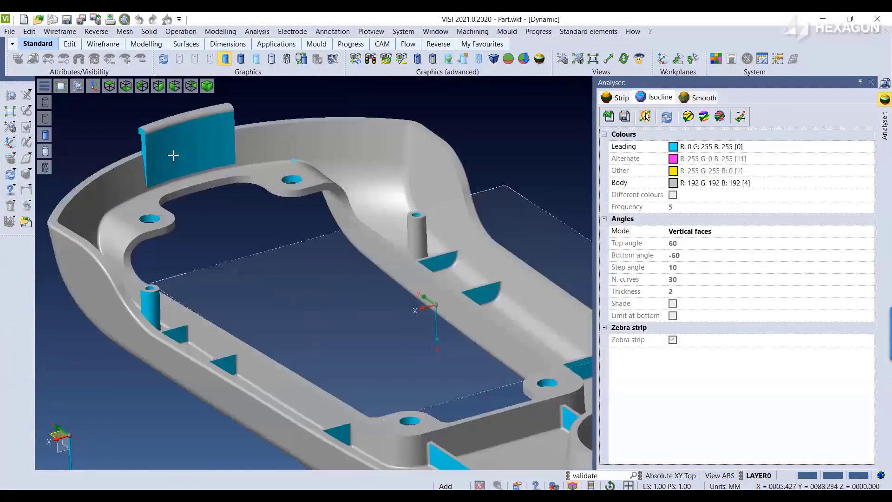
scroll(213, 186, down, 2)
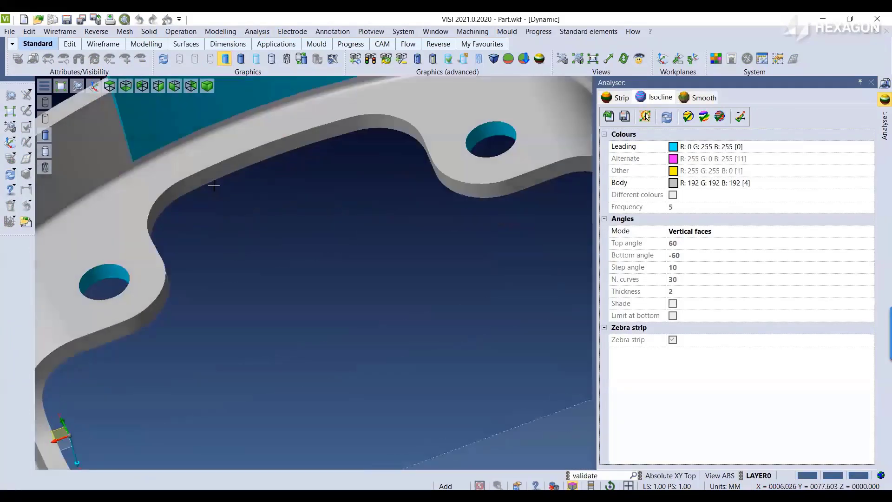
scroll(213, 263, down, 2)
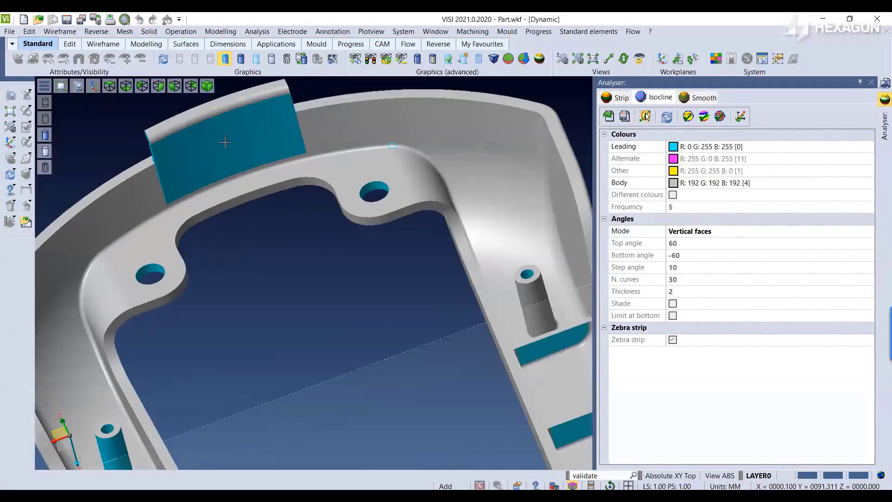
scroll(226, 142, up, 1)
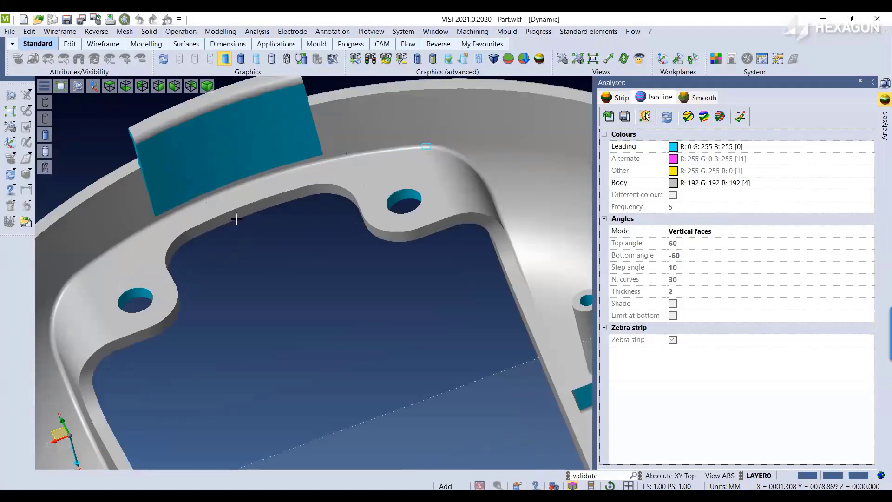
scroll(182, 236, down, 3)
scroll(388, 297, up, 4)
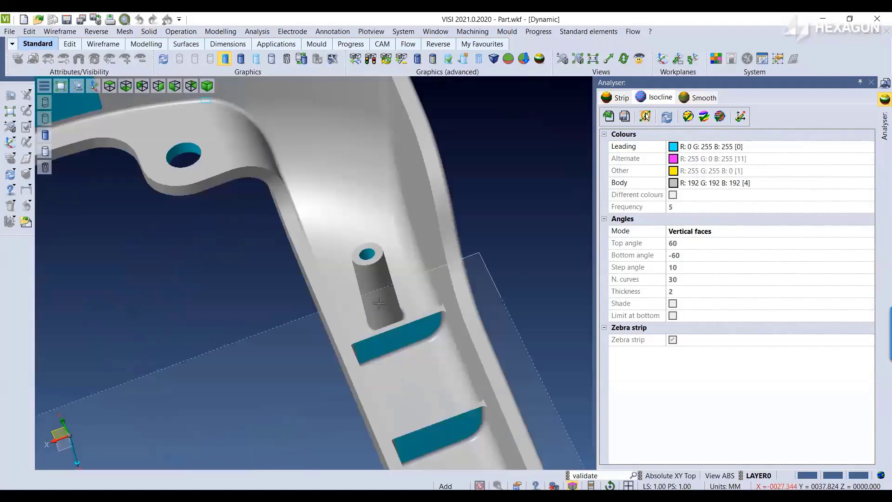
scroll(429, 271, down, 2)
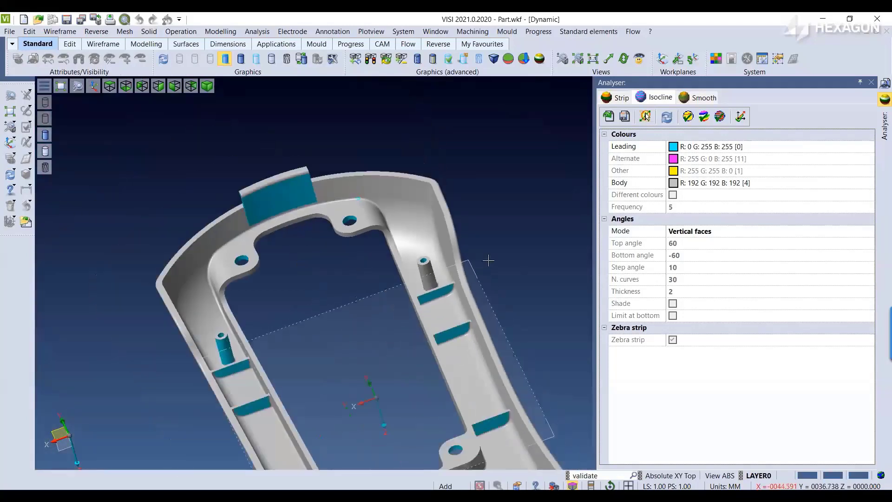
middle_drag(488, 260, 503, 254)
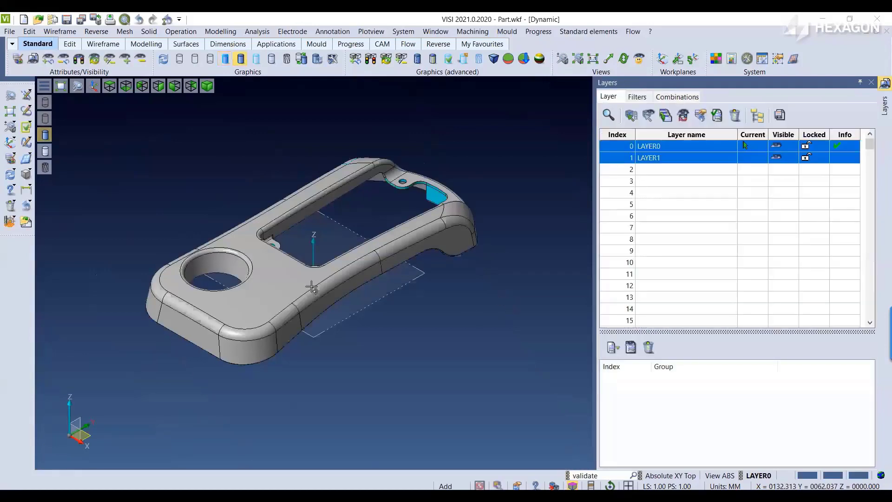
Open the file 02.Drafted.wkf, discarding the changes to Part.wkf
click(517, 284)
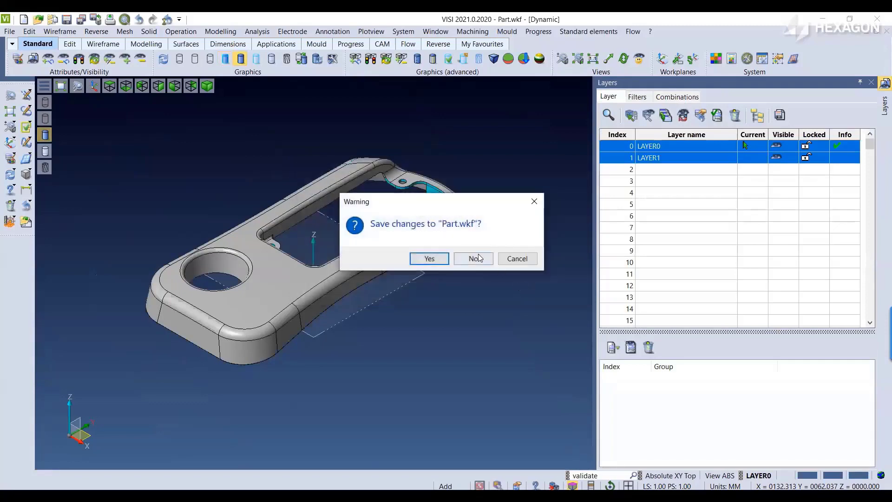
click(473, 260)
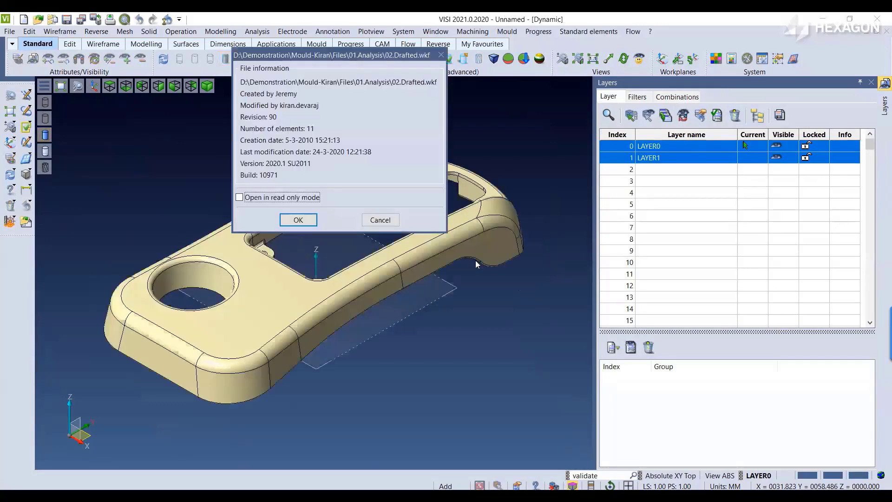
click(297, 219)
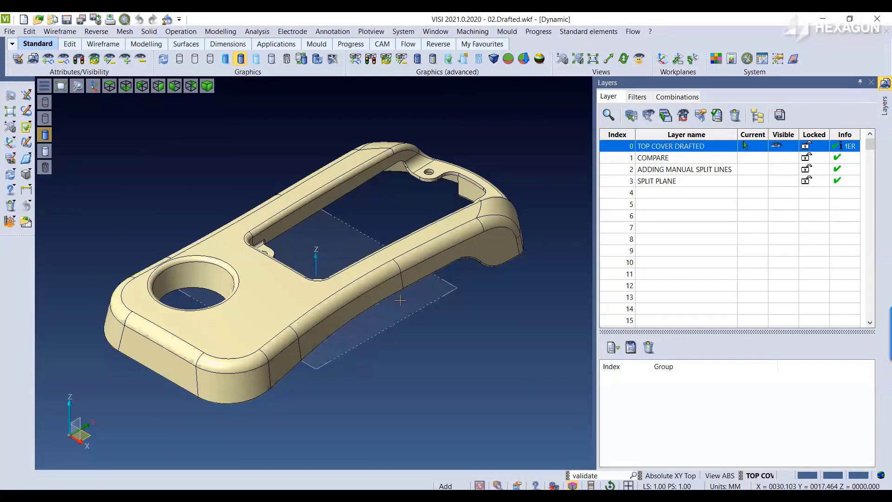
Make the COMPARE layer visible and compare its solid with the drafted cover, using Only common faces with a tolerance of 0.02
click(263, 36)
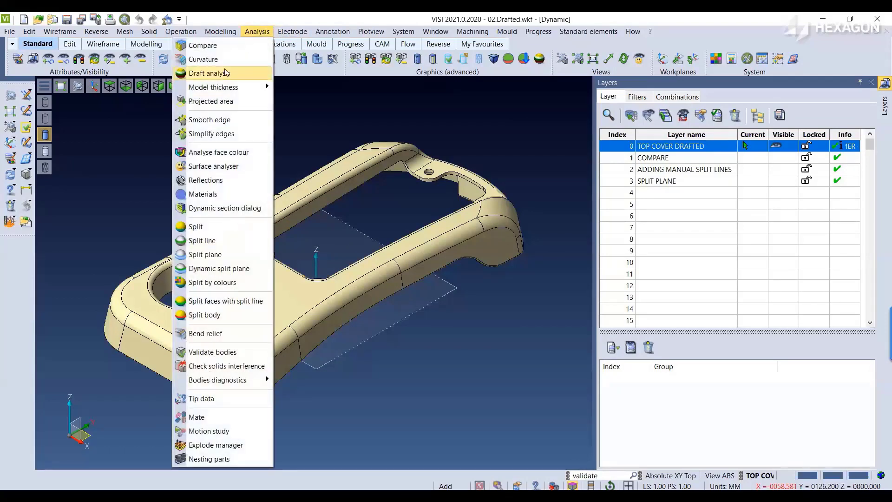
click(217, 47)
click(783, 158)
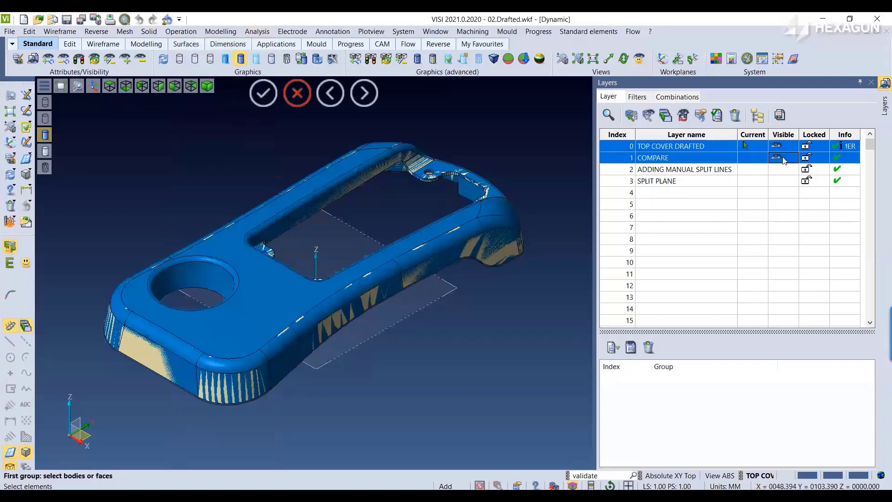
click(249, 360)
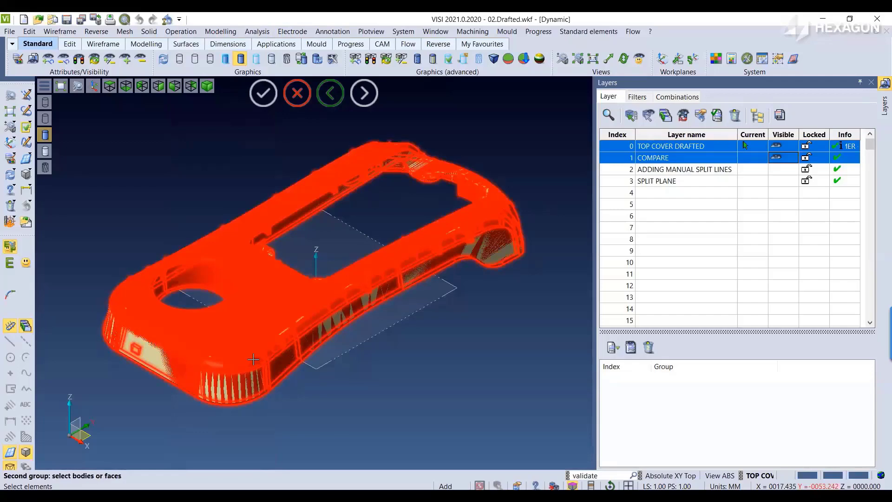
click(253, 360)
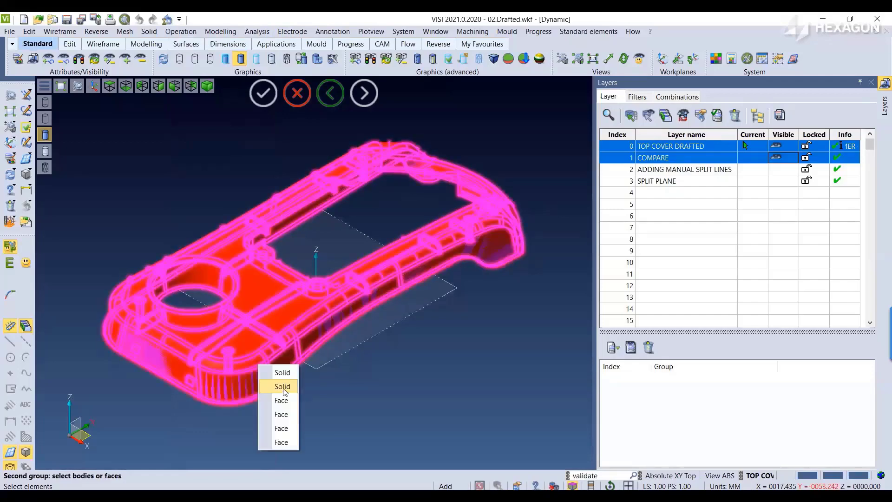
click(283, 387)
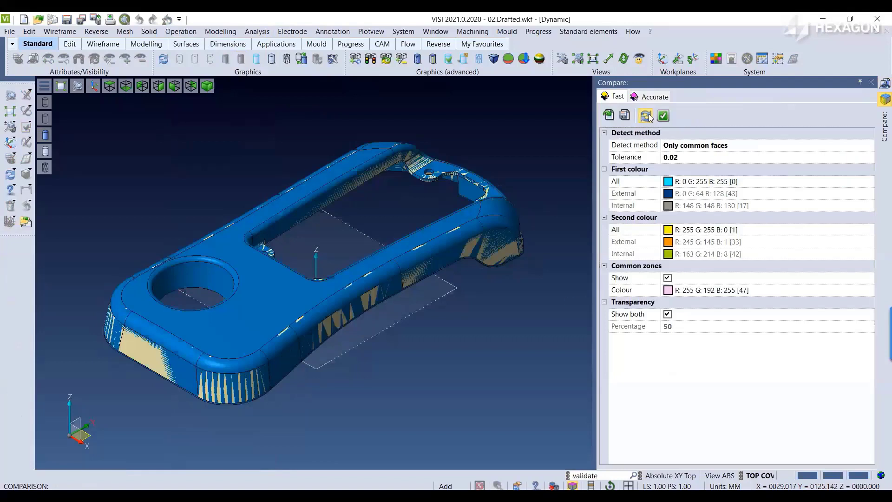
click(647, 116)
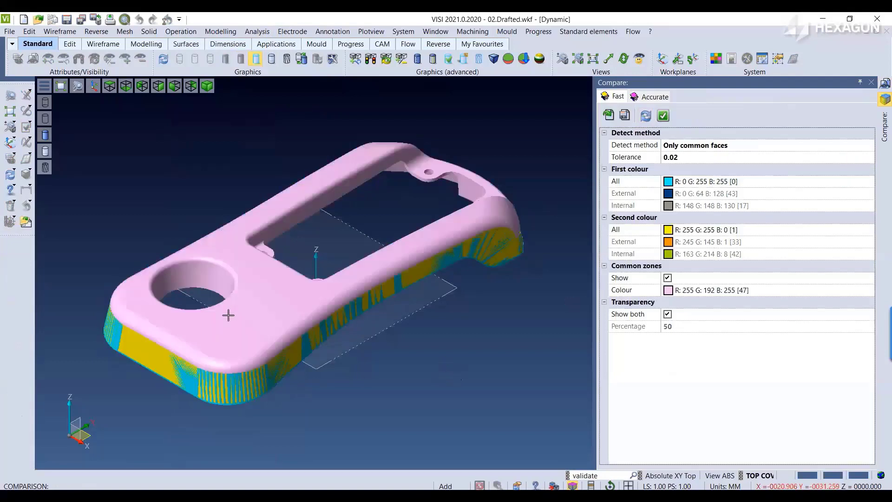
Hide the common zones in the updated comparison and examine the differing faces on the cover's side walls and inside
scroll(229, 347, up, 3)
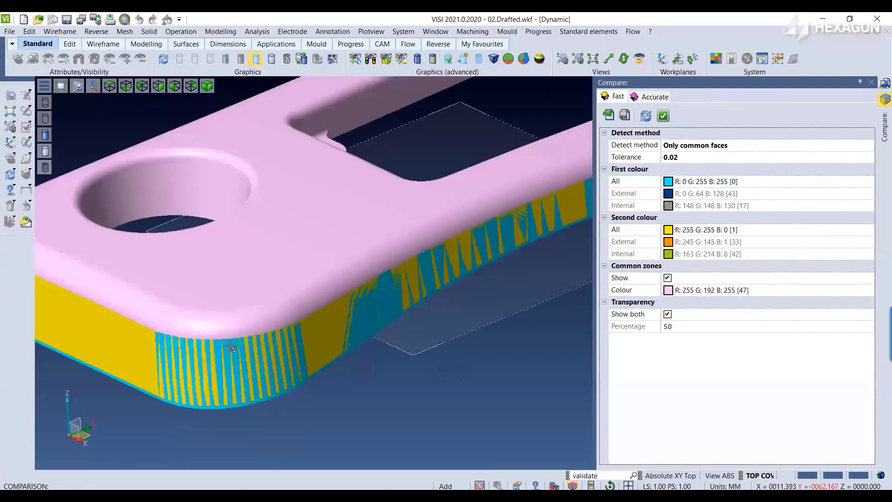
middle_drag(230, 345, 235, 345)
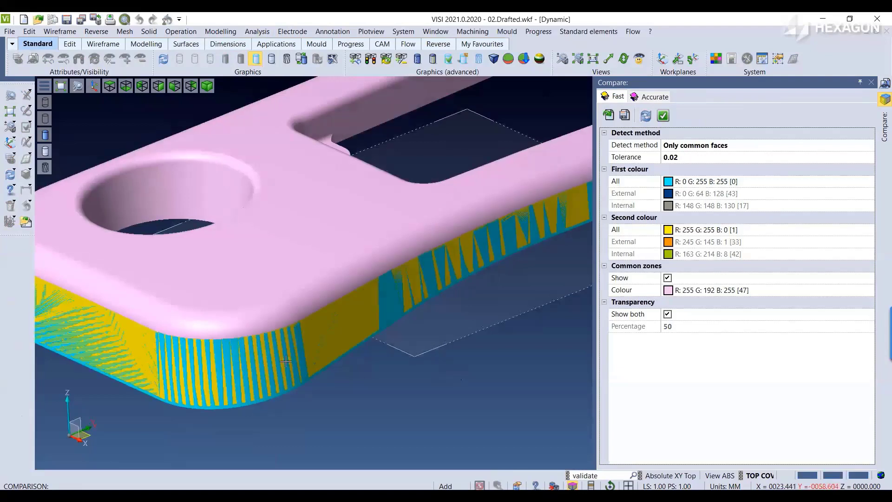
scroll(286, 361, down, 2)
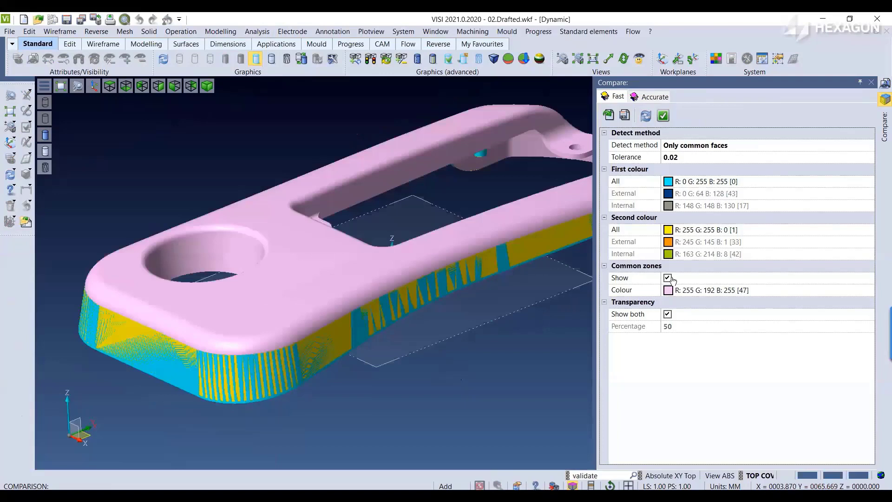
click(672, 279)
click(645, 116)
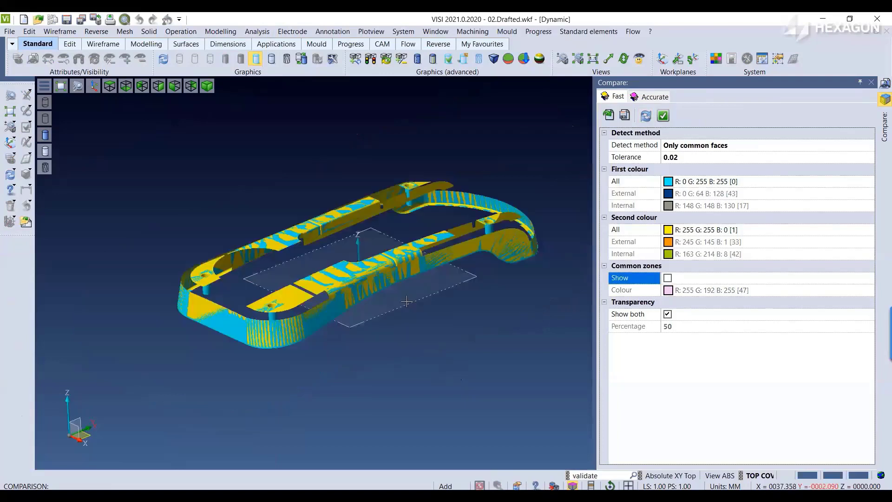
middle_drag(406, 301, 339, 285)
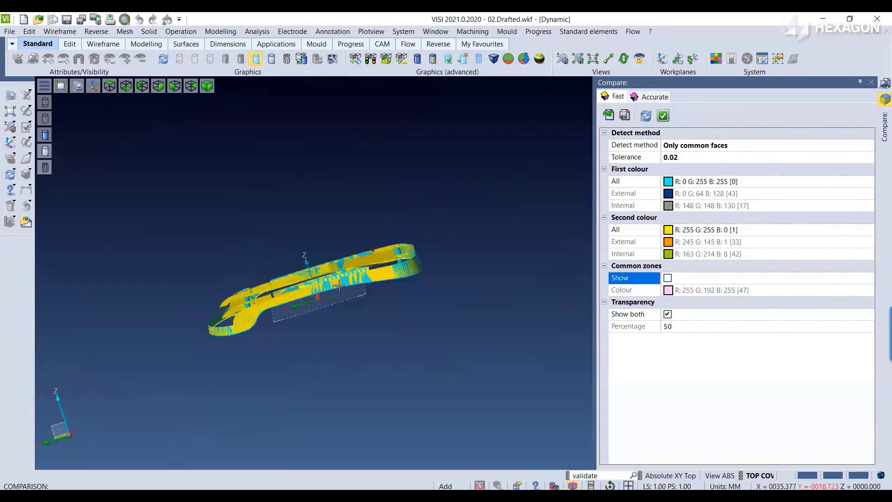
scroll(339, 285, up, 10)
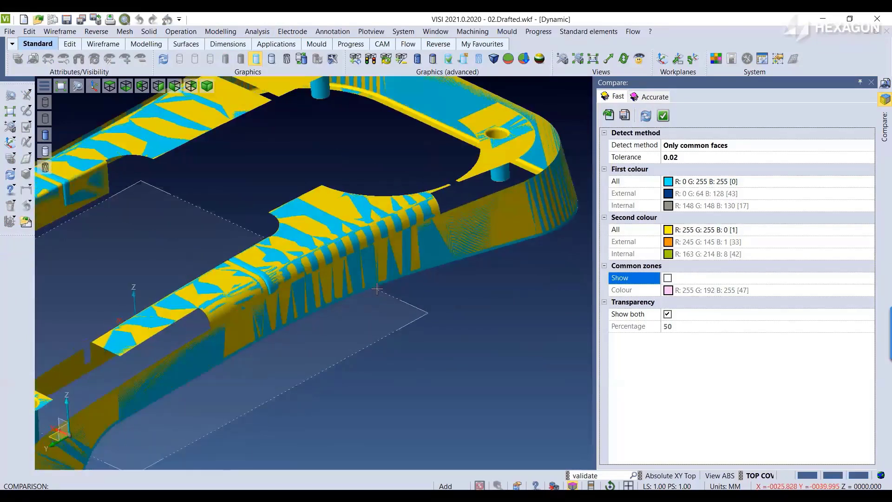
Rerun the comparison with the External-Internal zones detect method and hide the common zones again
click(667, 278)
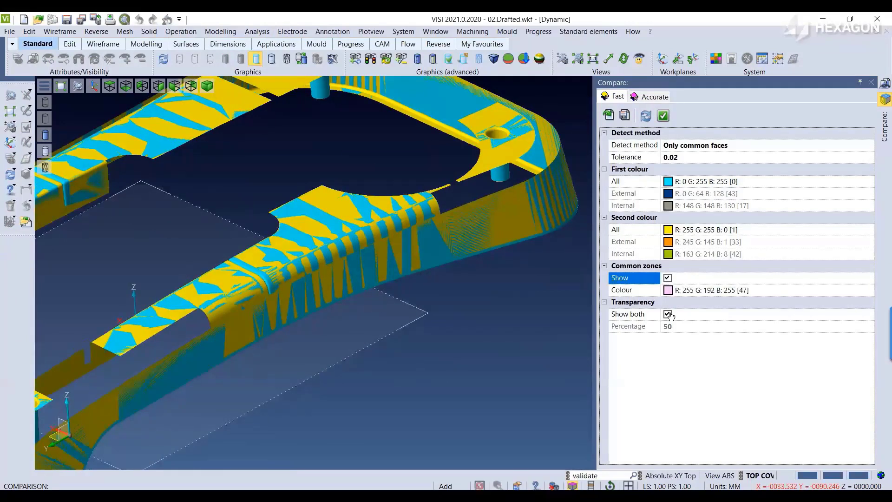
click(720, 145)
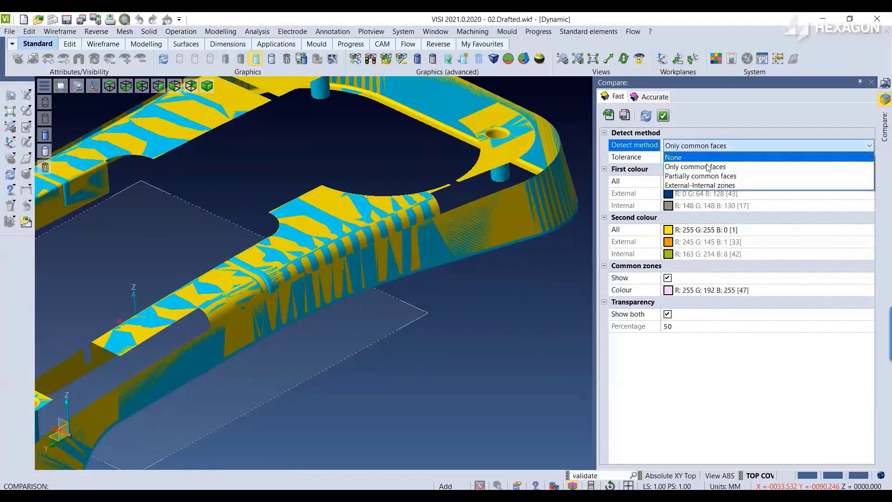
click(696, 186)
click(643, 116)
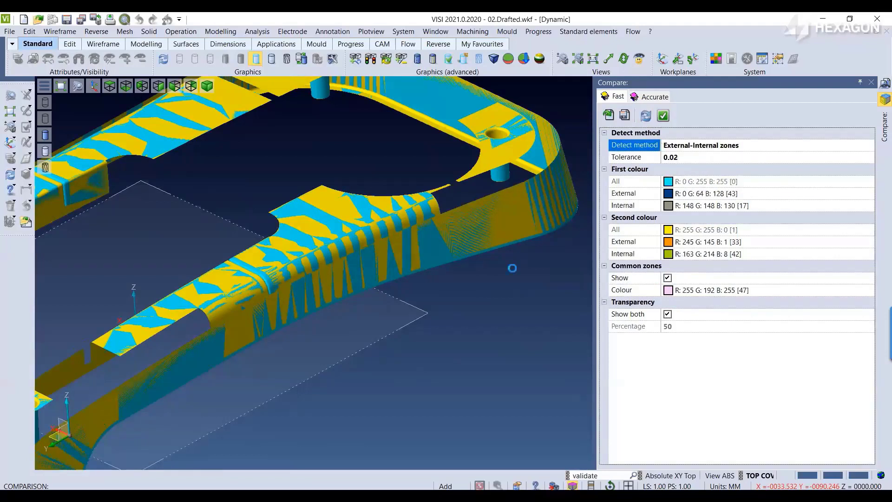
click(667, 277)
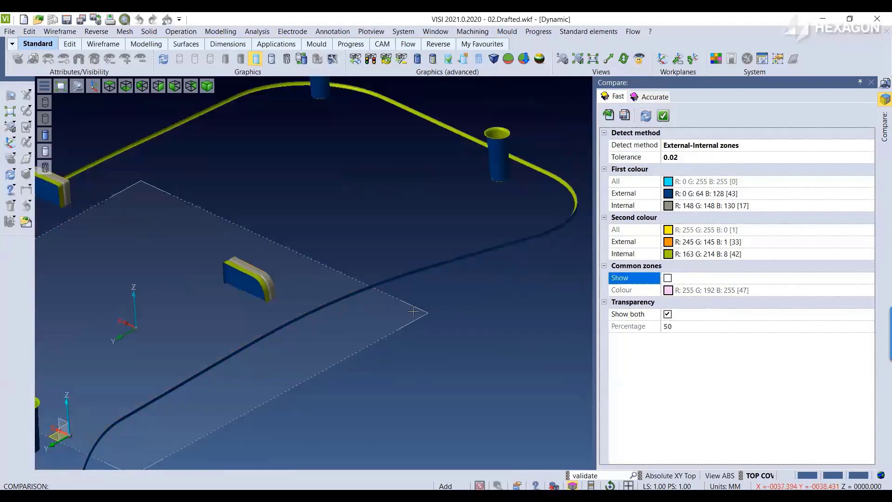
Examine the screw bosses, clips and lower rim for external and internal differences between the two solids
scroll(420, 313, down, 6)
scroll(316, 347, up, 7)
middle_drag(266, 383, 271, 384)
scroll(325, 313, down, 3)
scroll(282, 375, up, 4)
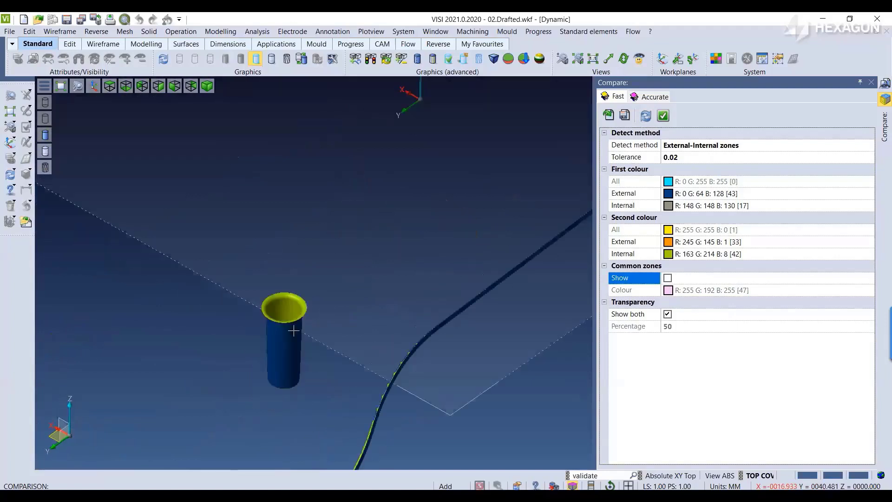
scroll(292, 330, up, 4)
middle_drag(285, 348, 290, 311)
scroll(255, 289, down, 4)
scroll(255, 288, down, 4)
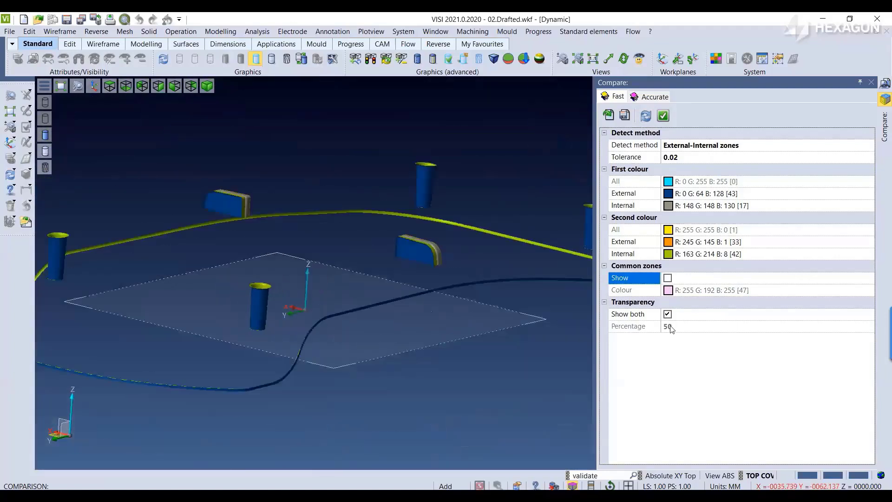
Turn off showing both bodies and vary the comparison's transparency percentage from 0 to 100 to examine each body's differing zones
click(667, 314)
click(754, 330)
drag(774, 325, 687, 328)
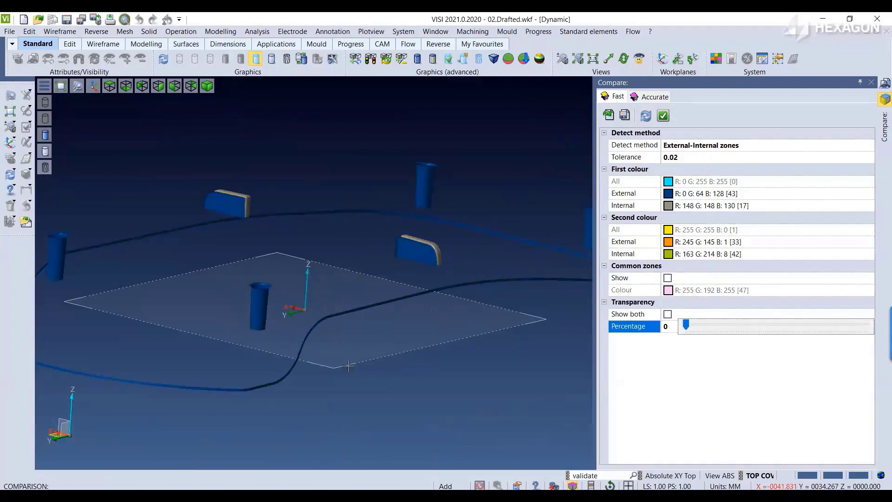
middle_drag(349, 366, 344, 392)
drag(691, 329, 866, 326)
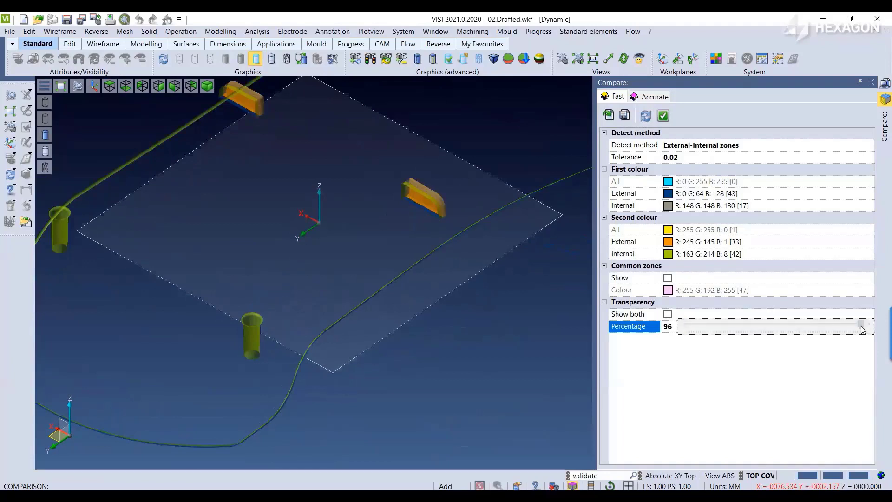
scroll(305, 397, up, 3)
scroll(311, 346, down, 4)
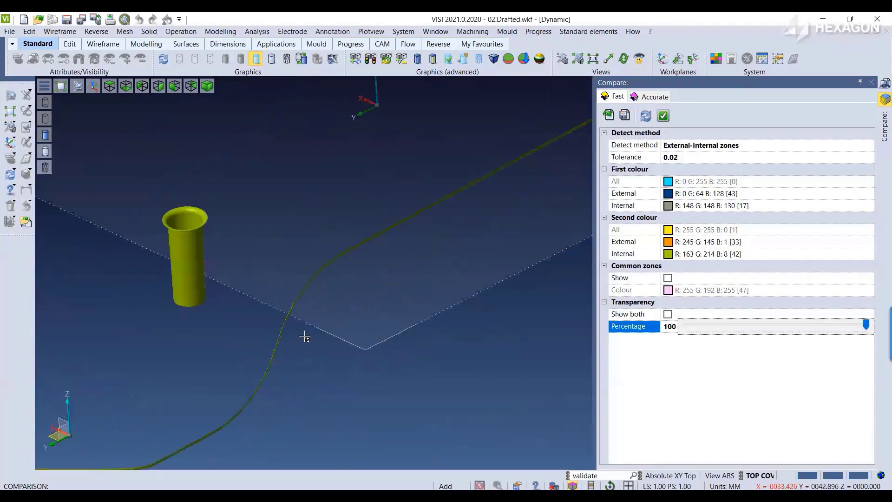
scroll(406, 330, down, 2)
scroll(406, 330, down, 1)
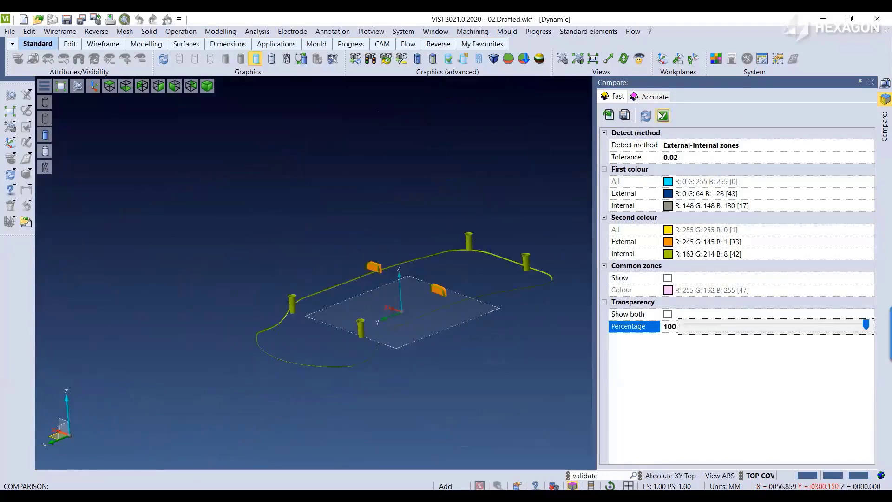
Close the comparison and leave only the TOP COVER DRAFTED layer visible
click(870, 83)
middle_drag(338, 249, 392, 309)
right_click(391, 337)
click(391, 285)
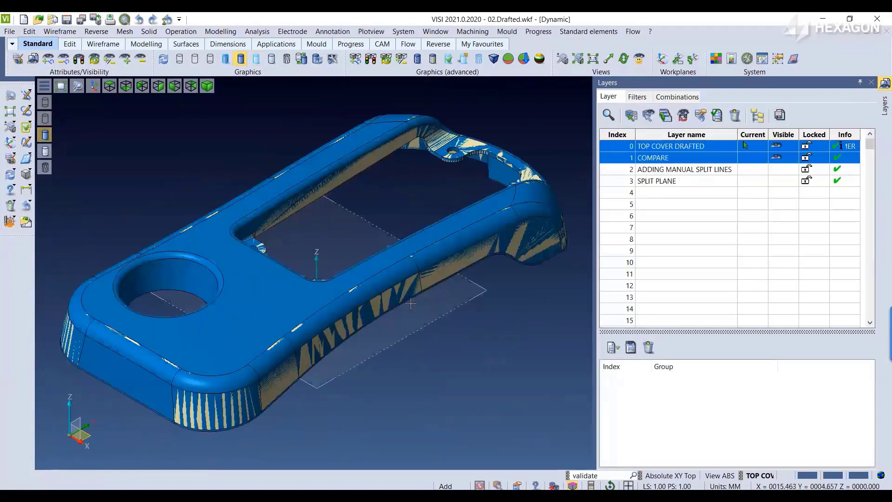
click(630, 148)
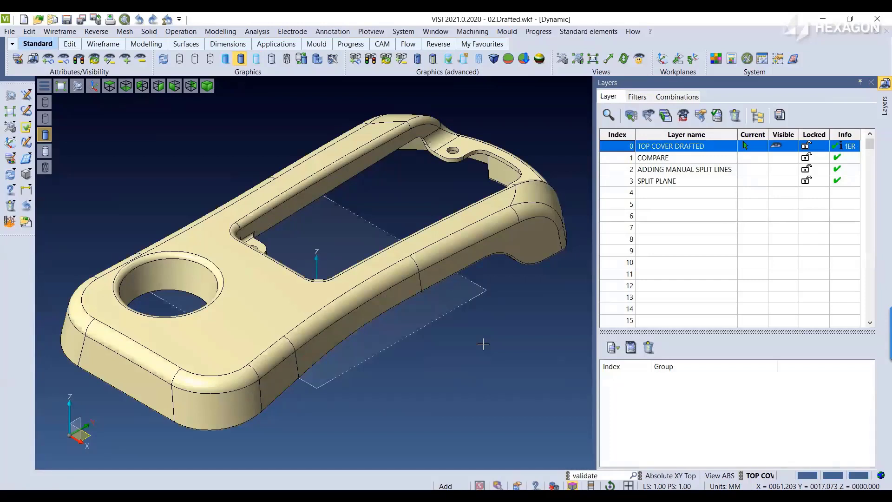
Run the Split analysis on the drafted cover's solid, accepting the default split axis
click(257, 32)
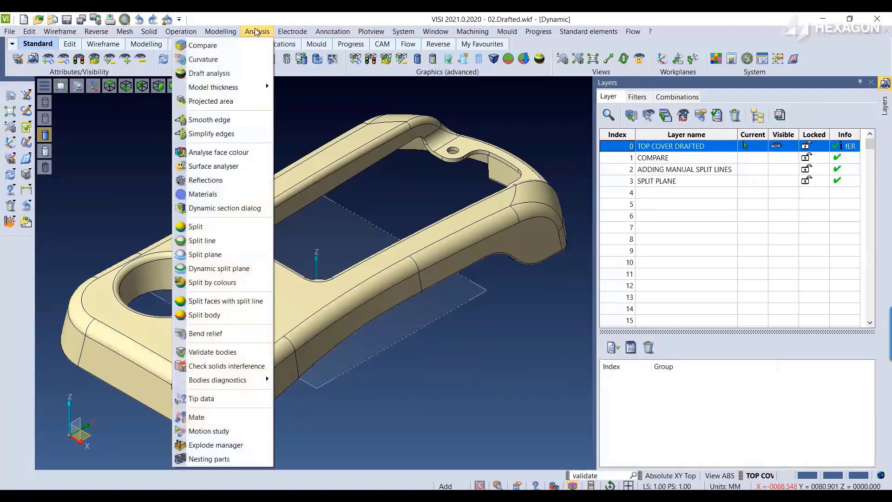
click(195, 227)
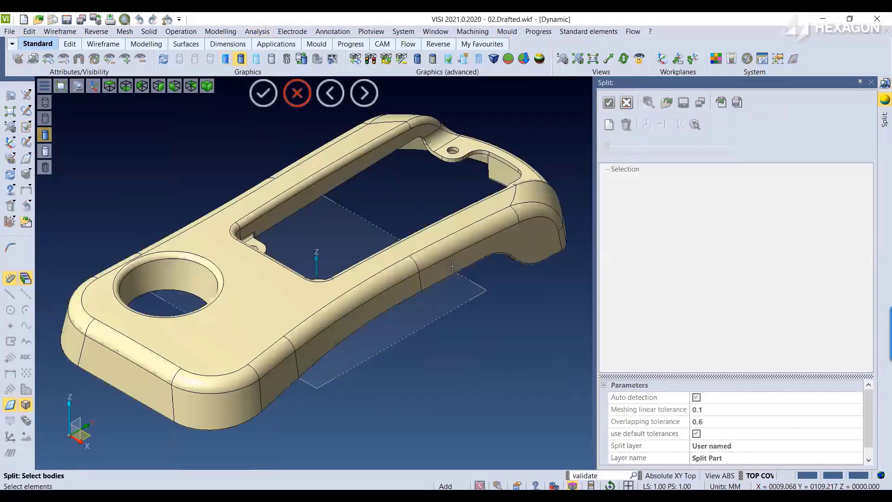
click(237, 384)
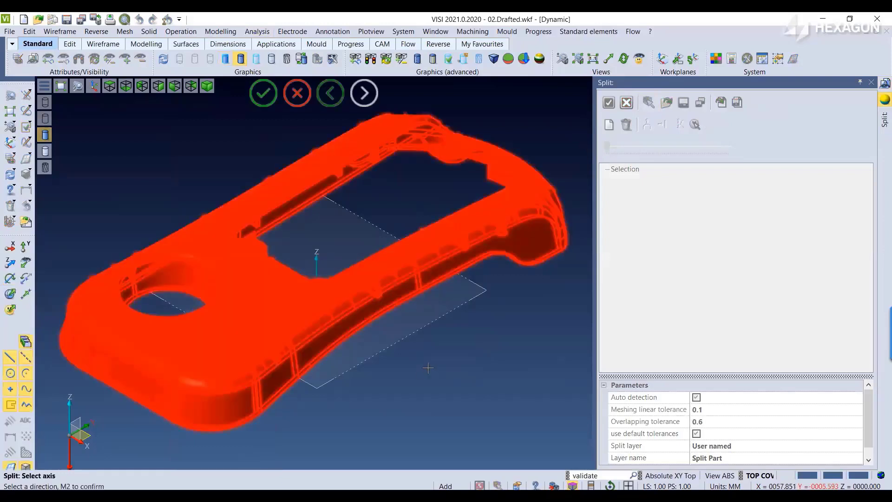
right_click(428, 368)
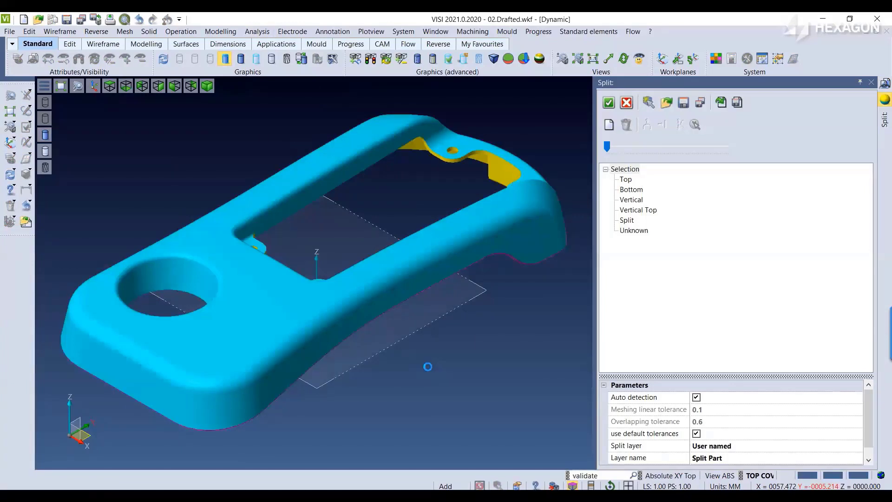
Spread the split groups apart and examine the vertical and undetermined faces lying between the top and bottom faces
scroll(427, 366, down, 2)
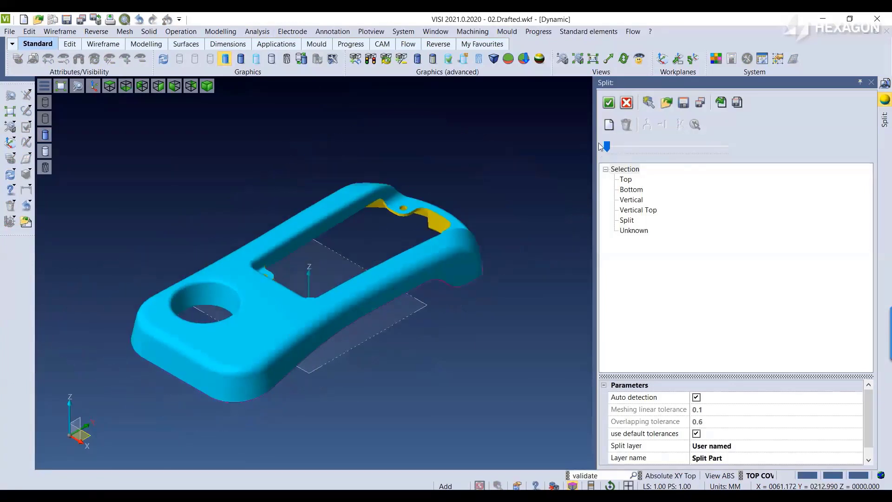
drag(606, 146, 707, 147)
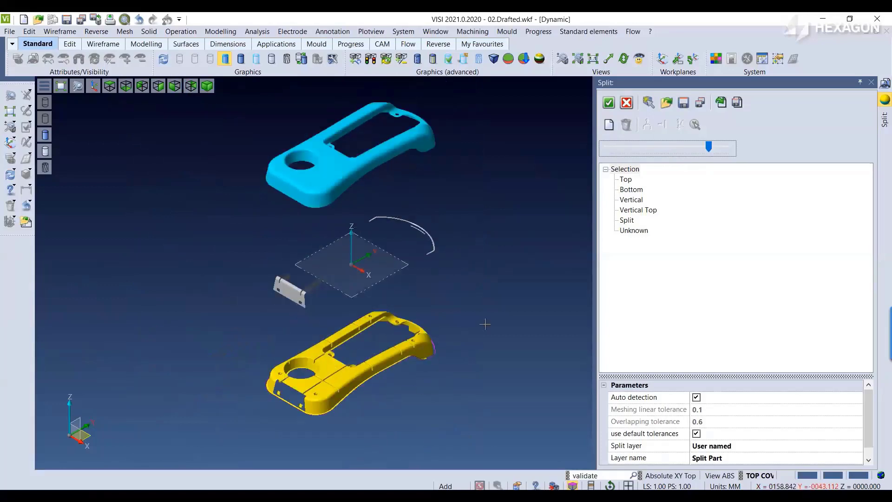
scroll(318, 281, up, 3)
middle_drag(320, 280, 301, 296)
scroll(269, 278, up, 3)
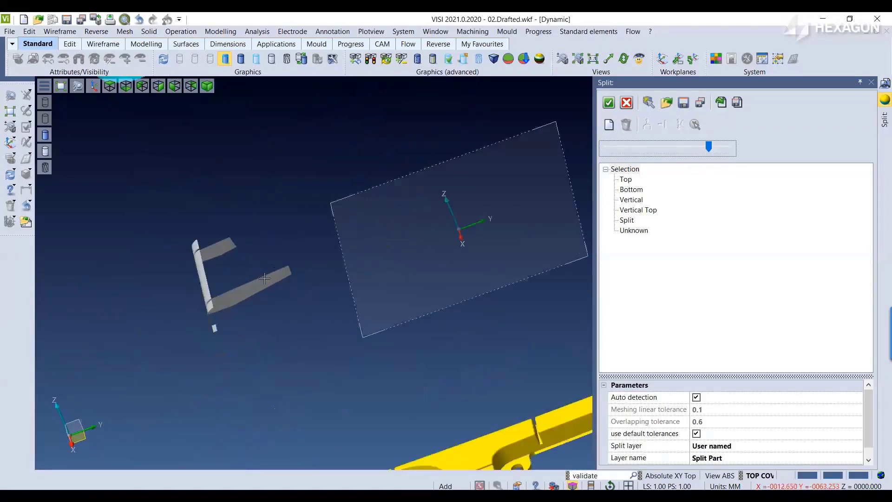
scroll(264, 278, down, 5)
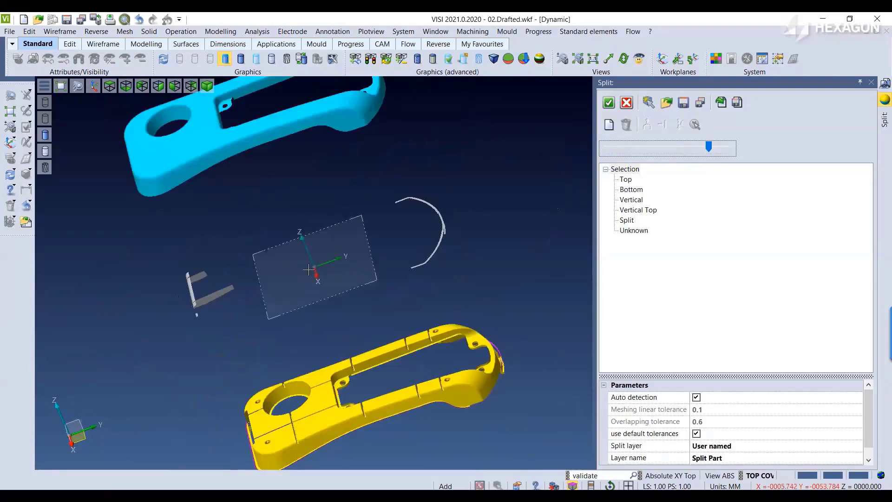
Bring the separated split groups back together and quit the Split analysis of the drafted cover
scroll(379, 244, up, 2)
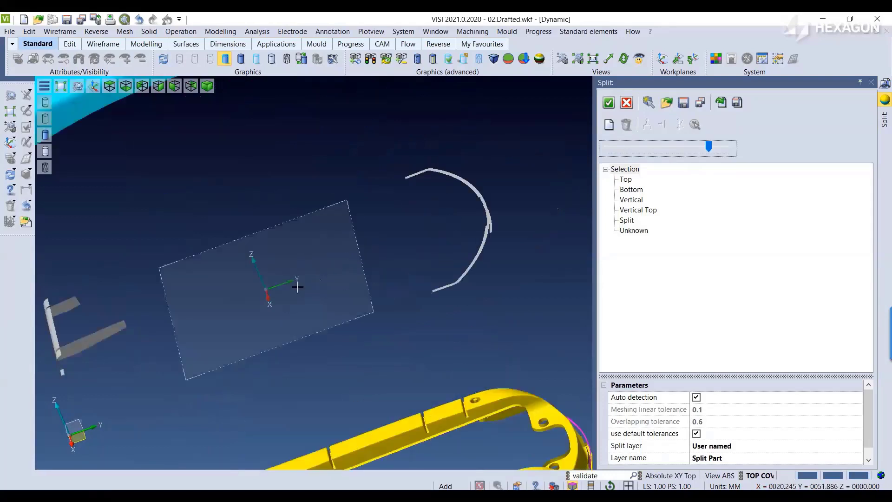
middle_drag(297, 287, 161, 319)
scroll(195, 280, down, 4)
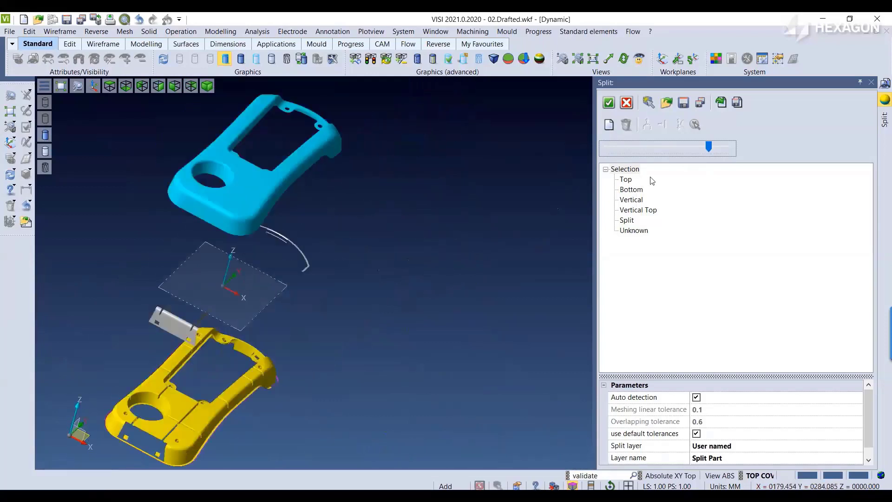
drag(708, 146, 594, 151)
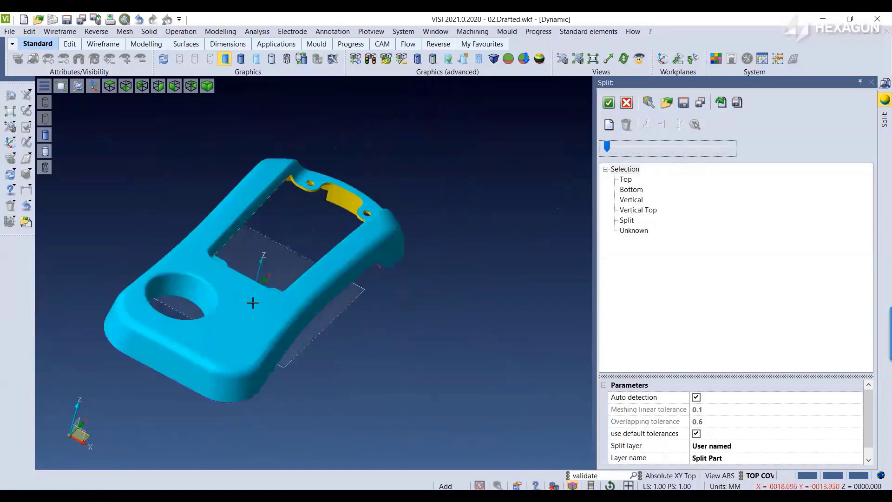
click(626, 103)
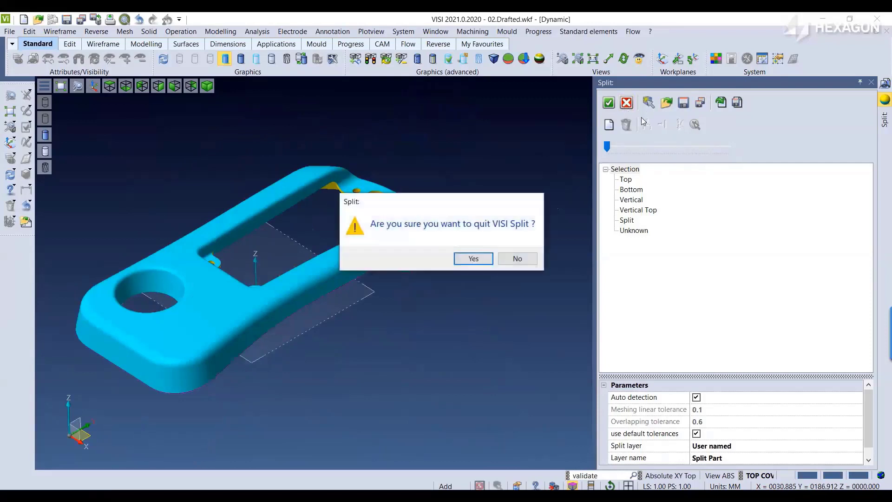
click(474, 261)
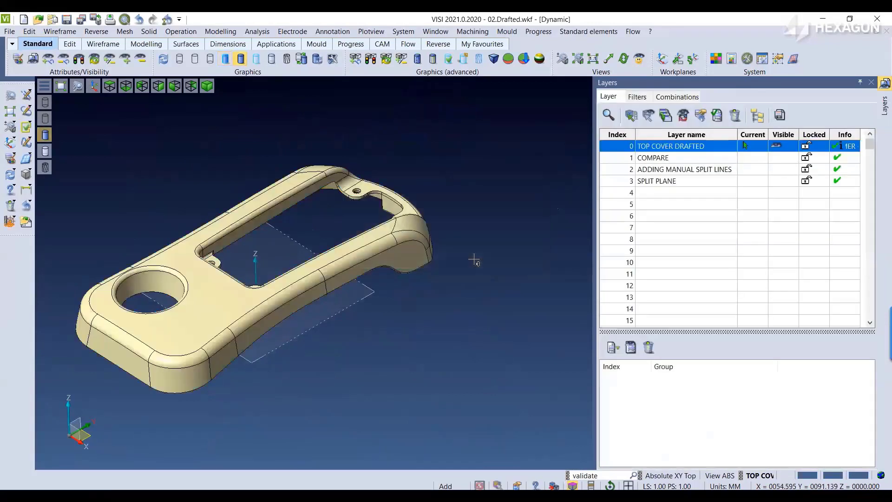
Start the Split line analysis and display its edge sets view with Gouraud Shading with Outline
click(258, 32)
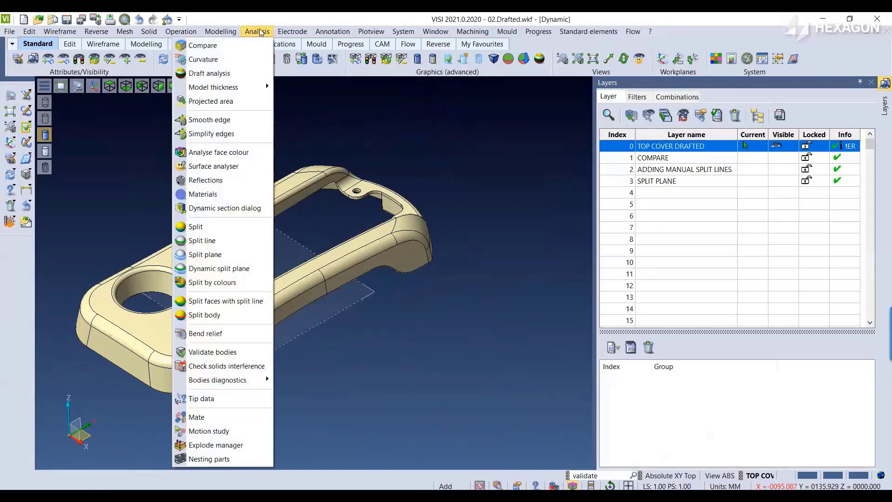
click(202, 241)
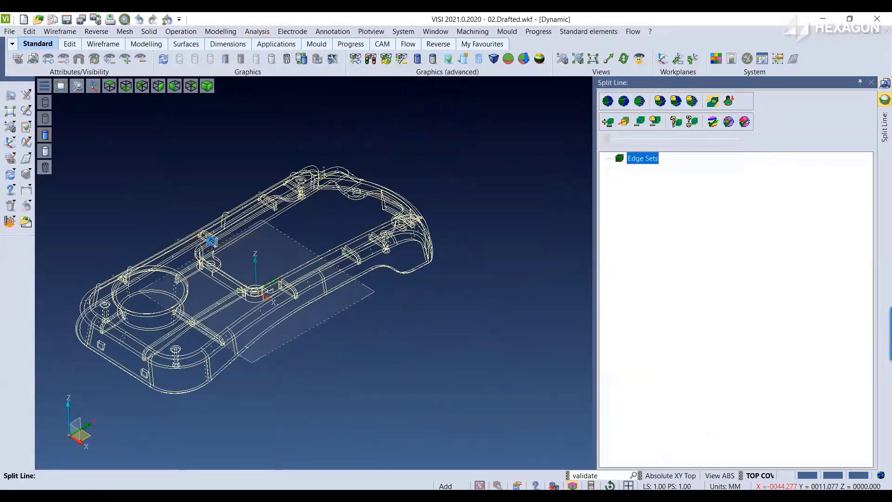
right_click(633, 158)
click(678, 208)
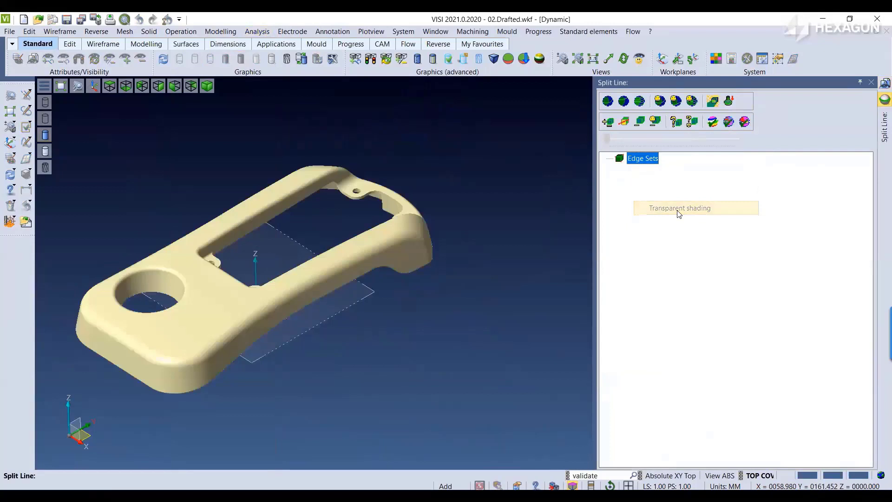
right_click(648, 160)
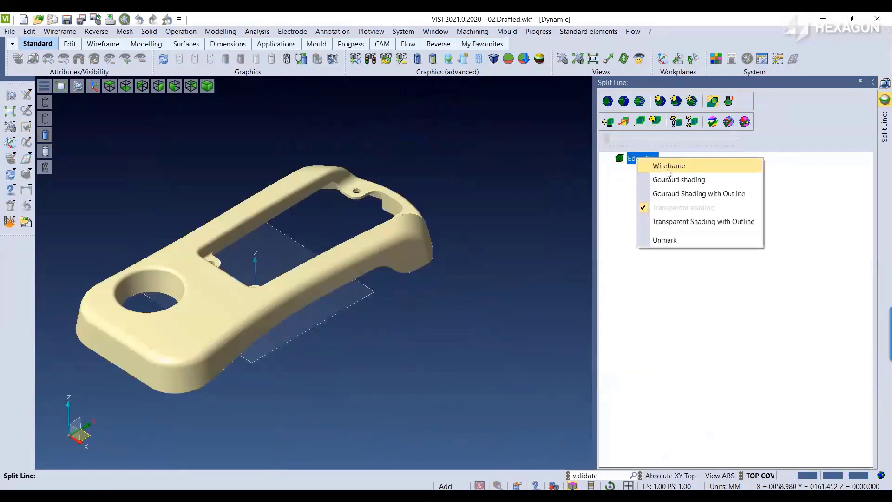
click(683, 194)
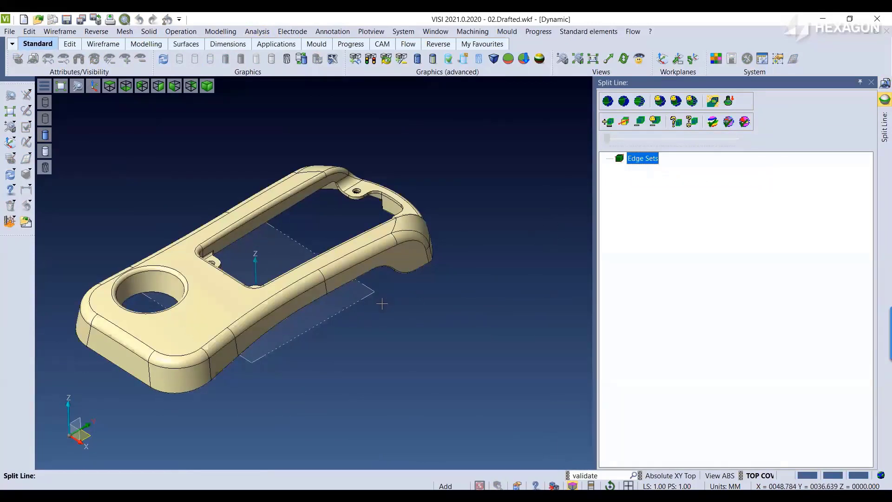
Generate the split lines by shadow on the drafted cover's solid, accepting the default direction
click(712, 101)
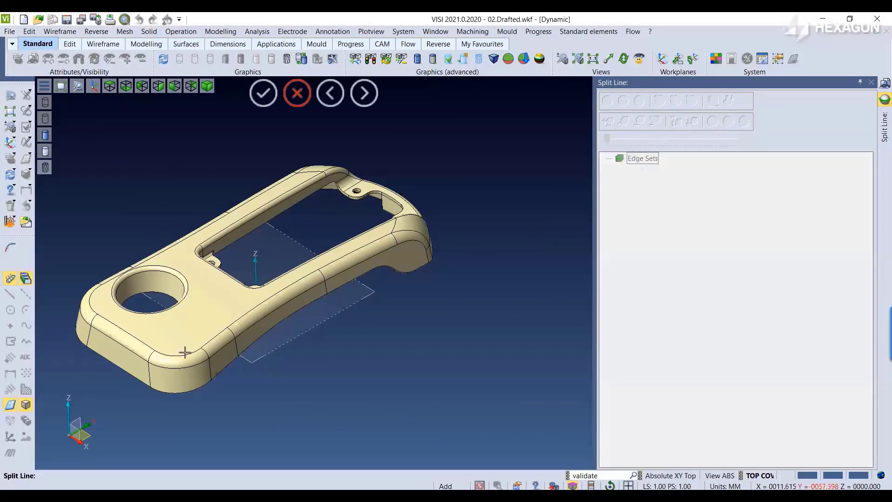
click(184, 353)
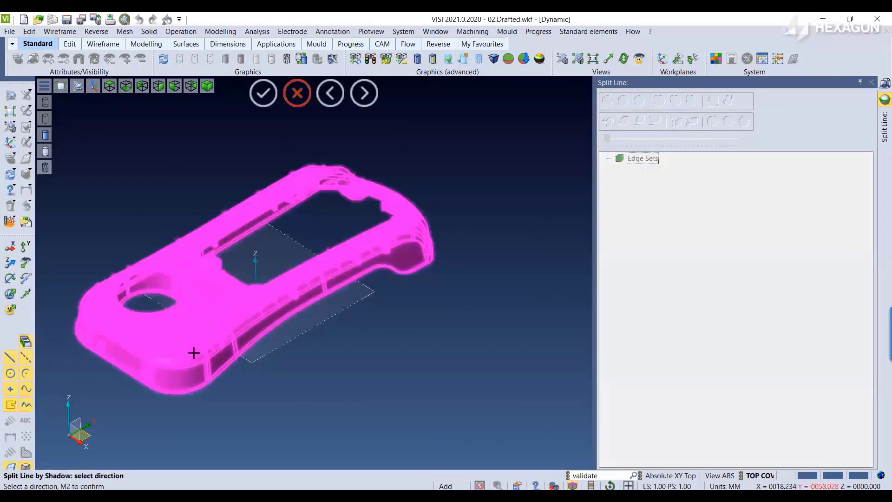
middle_click(393, 341)
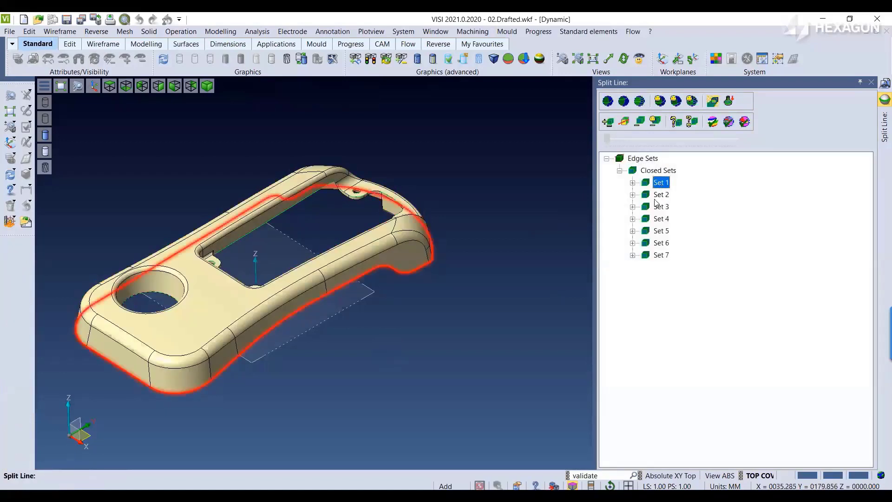
Examine closed edge sets 2 to 7 one by one, and highlight all closed sets together on the cover
click(655, 198)
click(661, 207)
click(660, 219)
click(659, 229)
click(658, 241)
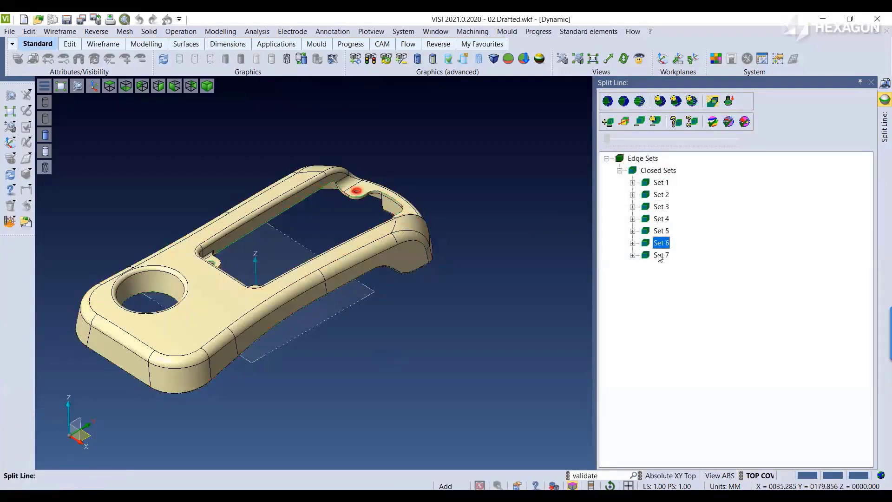
click(660, 255)
click(657, 170)
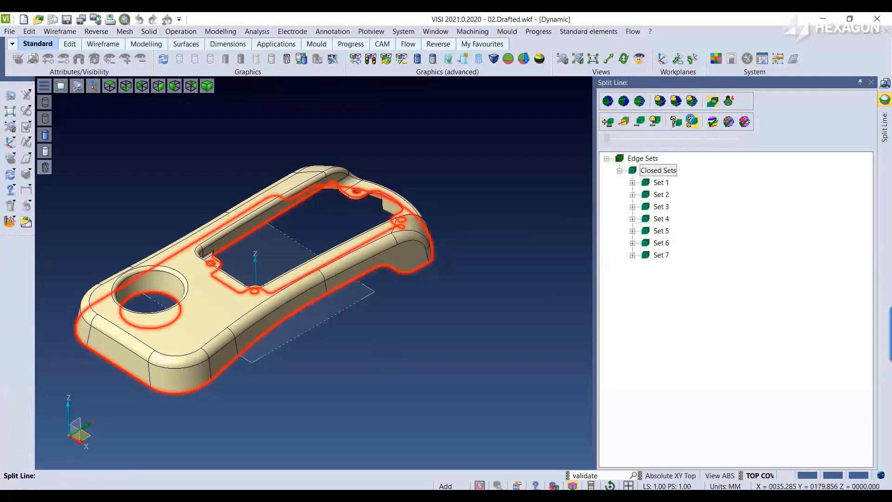
Divide the cover's faces into face sets along the closed edge sets, checking them spread apart before closing the Split line analysis
click(692, 121)
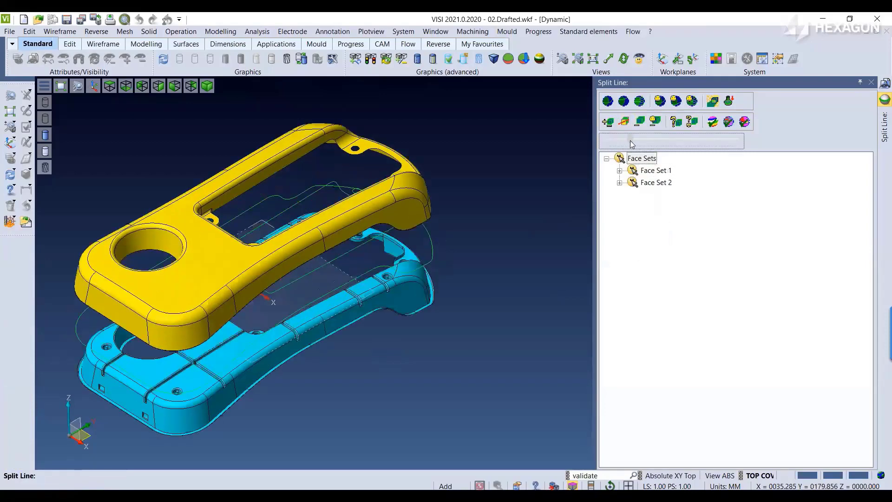
drag(630, 140, 705, 141)
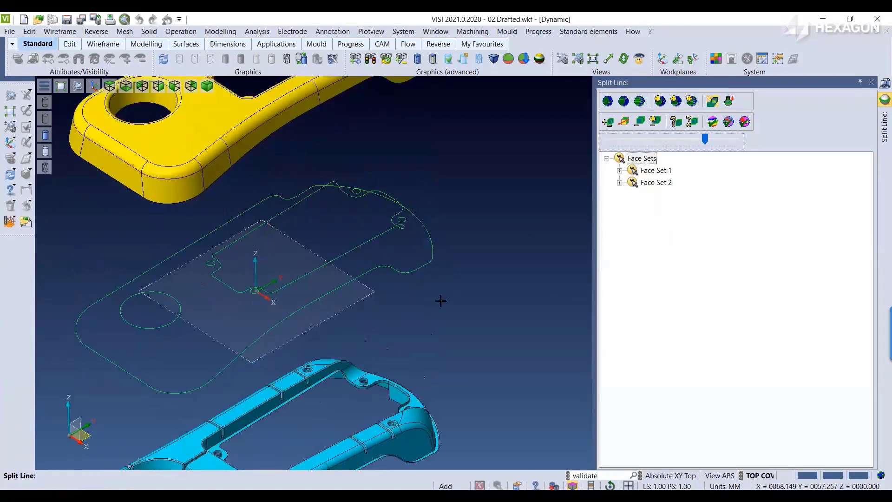
scroll(492, 290, down, 3)
middle_drag(473, 290, 492, 284)
drag(705, 138, 599, 139)
key(Escape)
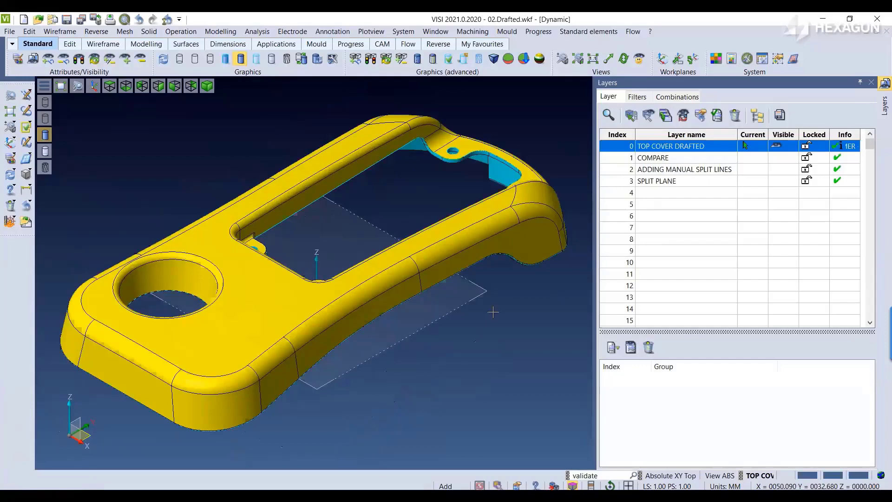
Start the Dynamic split plane command and show the cover with Gouraud Shading with Outline
click(266, 34)
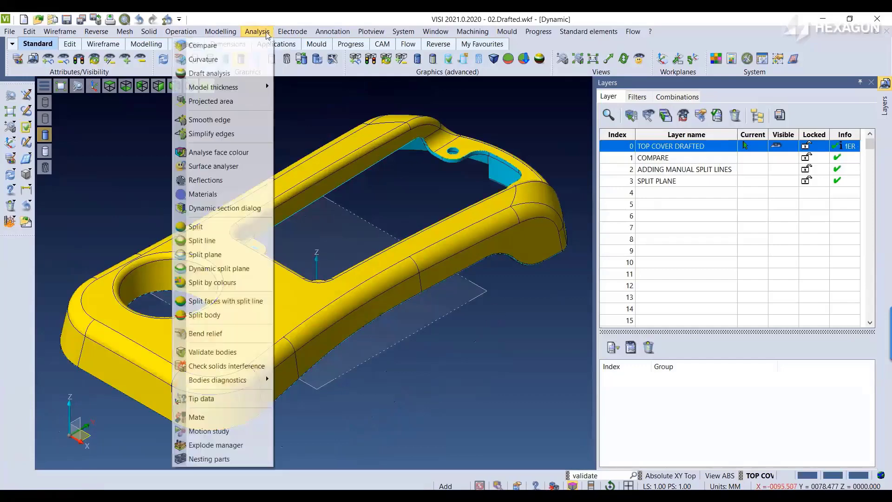
click(227, 269)
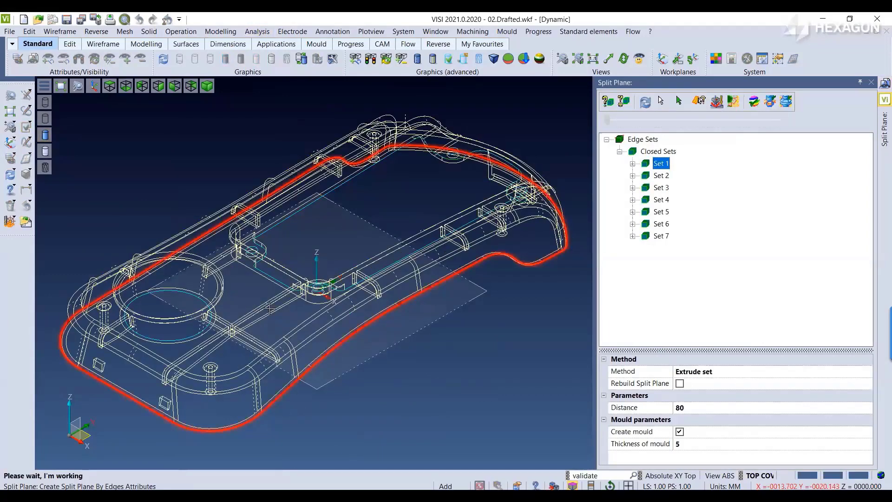
right_click(646, 139)
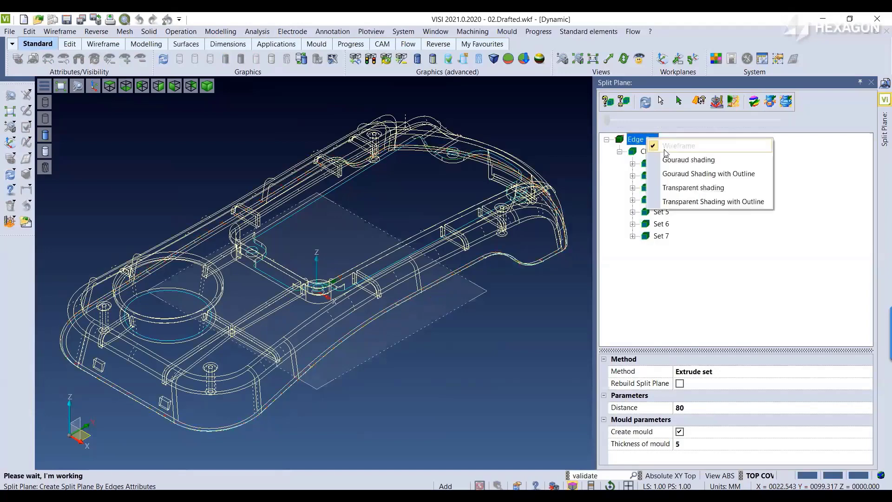
click(699, 175)
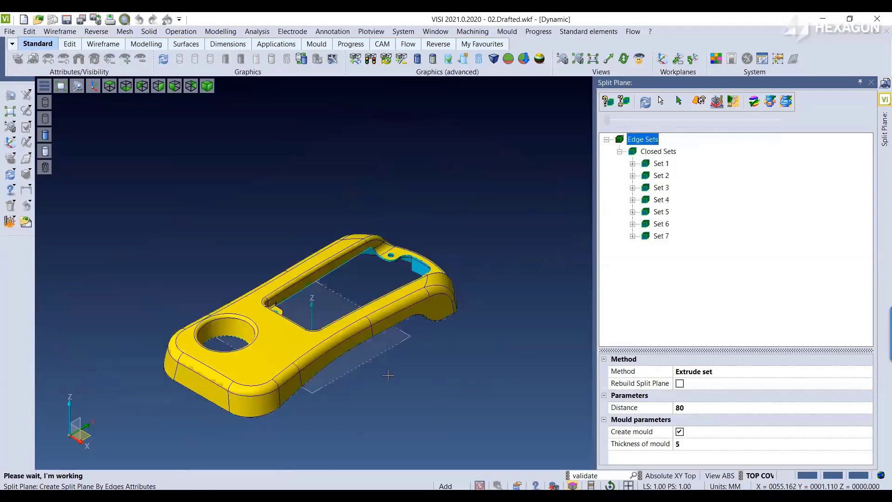
Create a split plane sheet with the Extrude set method, extruding the edge chain along one long side of the cover 80 mm in X
click(730, 371)
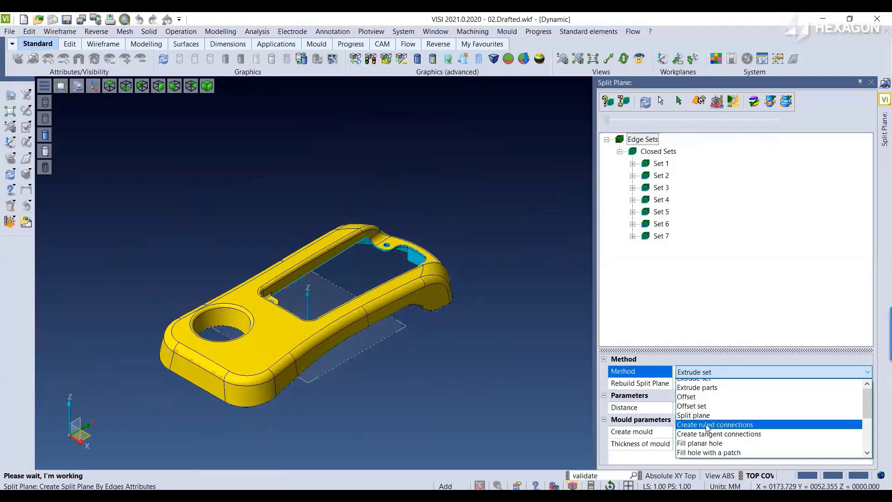
scroll(706, 394, up, 1)
click(706, 394)
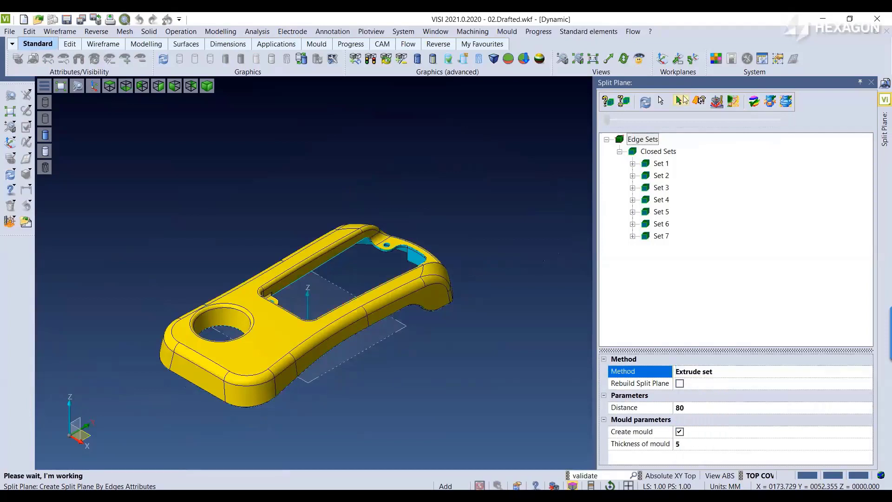
scroll(263, 394, up, 5)
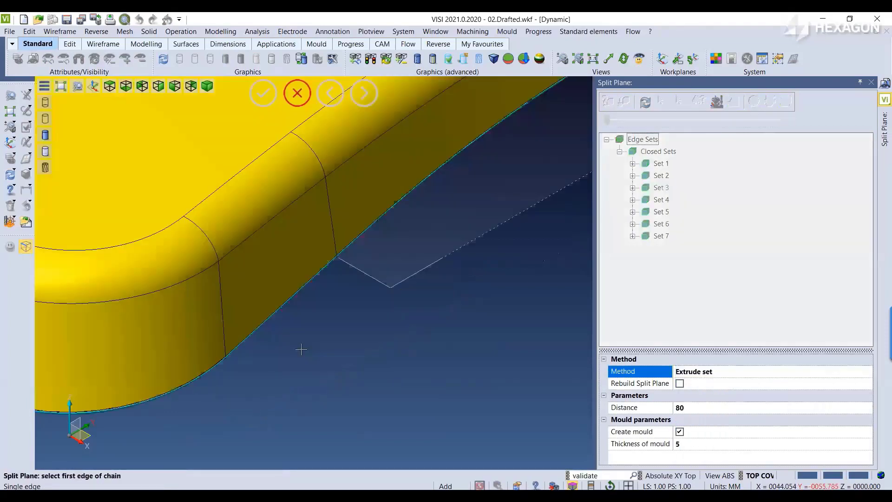
scroll(123, 375, up, 3)
click(123, 374)
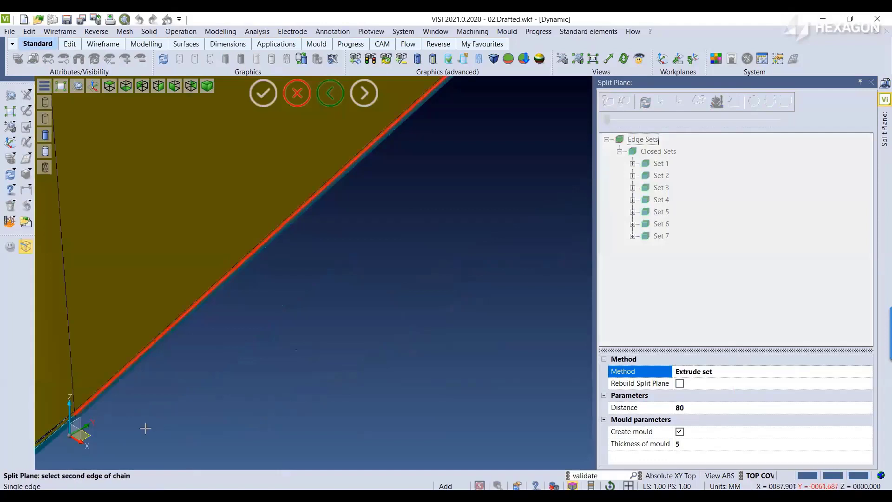
scroll(145, 428, down, 5)
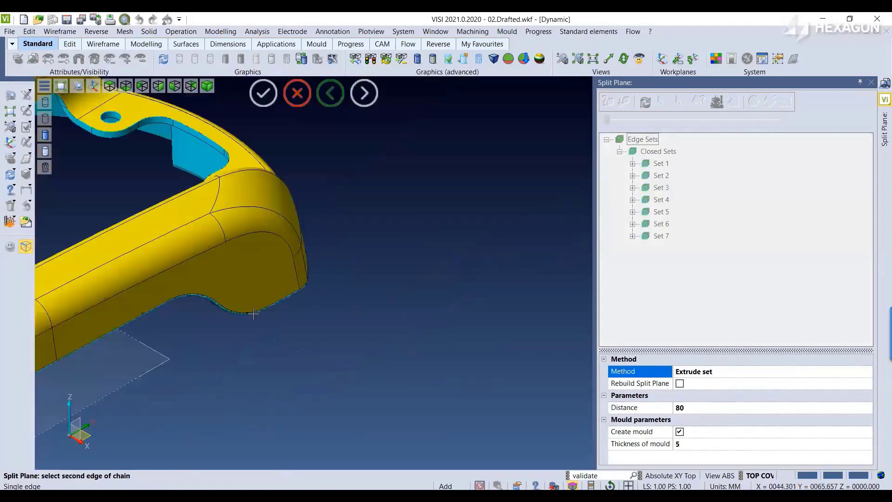
scroll(253, 314, up, 5)
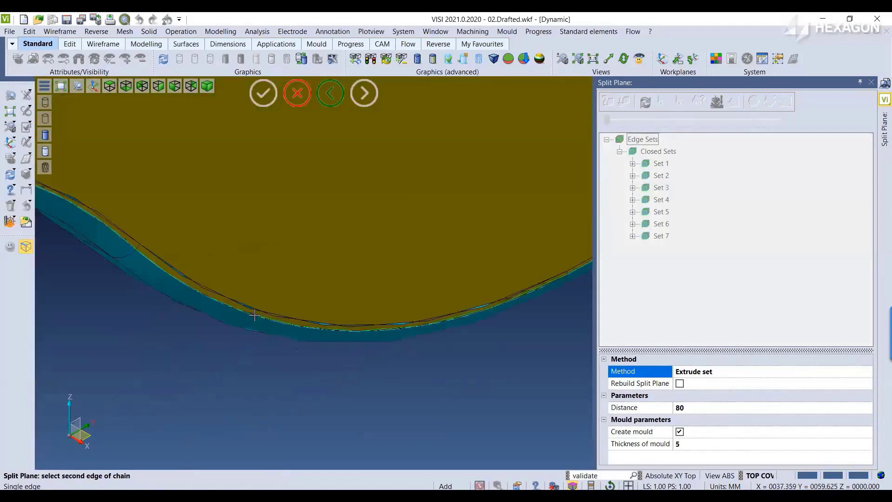
click(254, 315)
scroll(385, 355, down, 5)
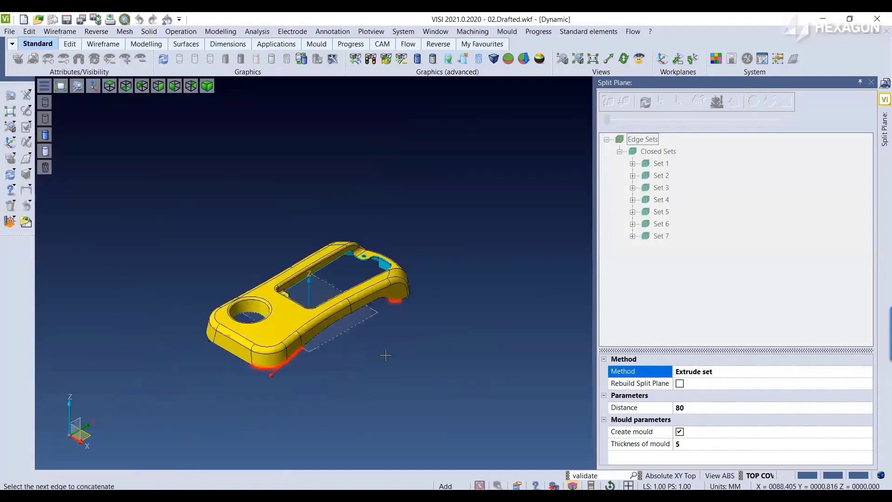
middle_click(386, 355)
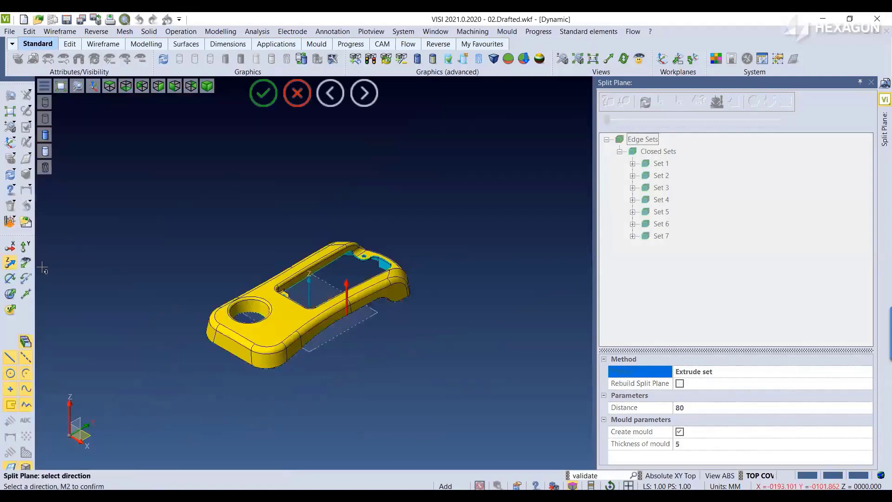
click(9, 250)
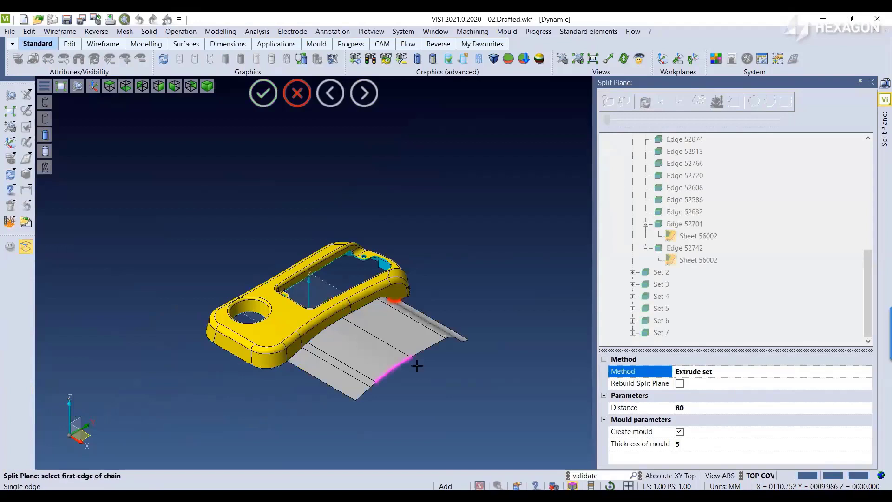
Create a split plane sheet along the cover's opposite long side with Extrude set, extruding its edge chain 80 mm outward in X
middle_drag(417, 366, 340, 365)
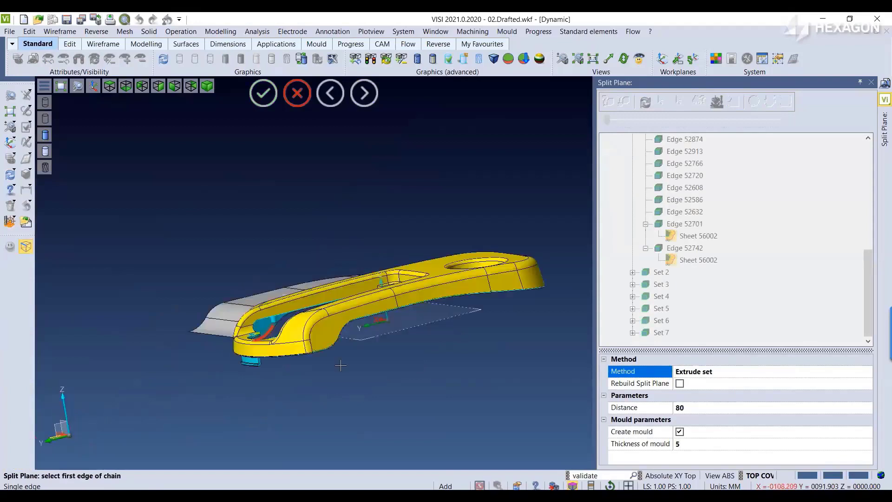
scroll(330, 329, up, 5)
scroll(223, 329, up, 2)
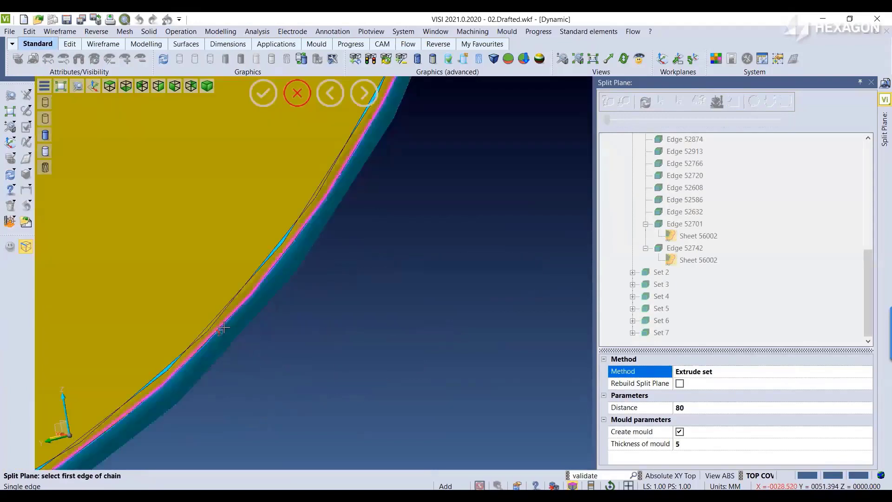
click(223, 328)
scroll(231, 366, down, 3)
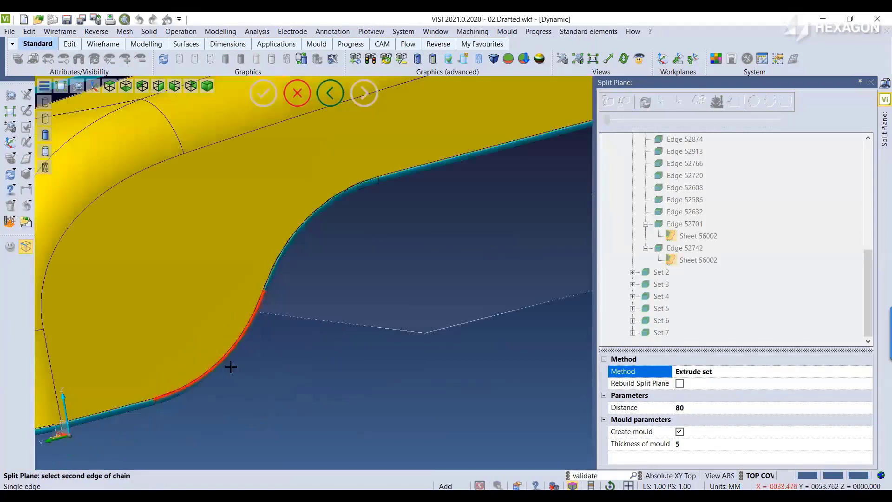
scroll(231, 367, down, 5)
scroll(449, 319, up, 5)
scroll(462, 276, up, 2)
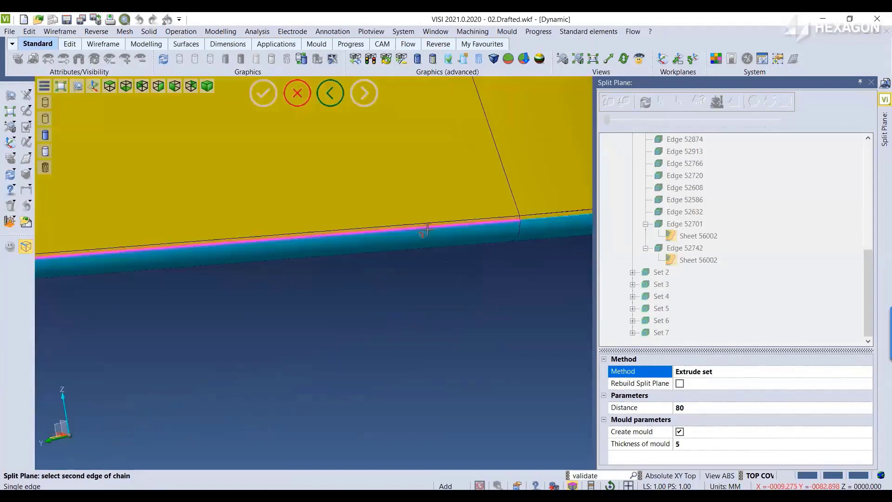
click(426, 229)
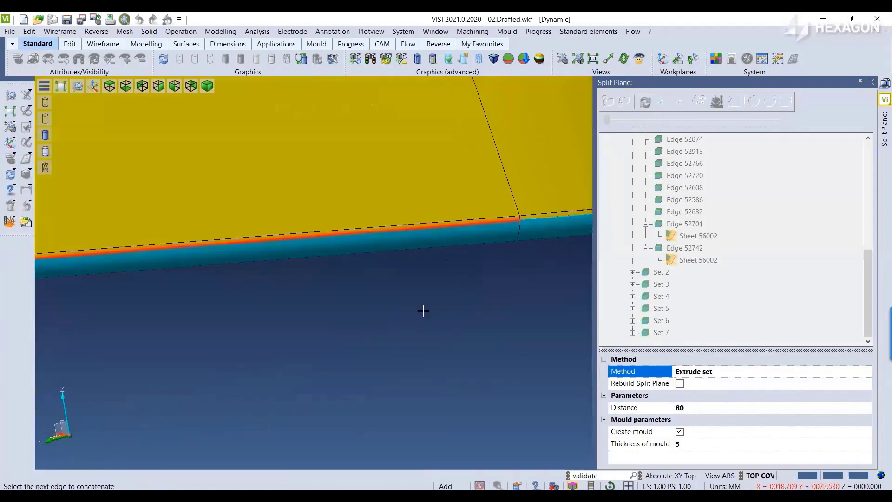
scroll(455, 286, down, 4)
scroll(455, 286, down, 3)
middle_drag(416, 325, 399, 341)
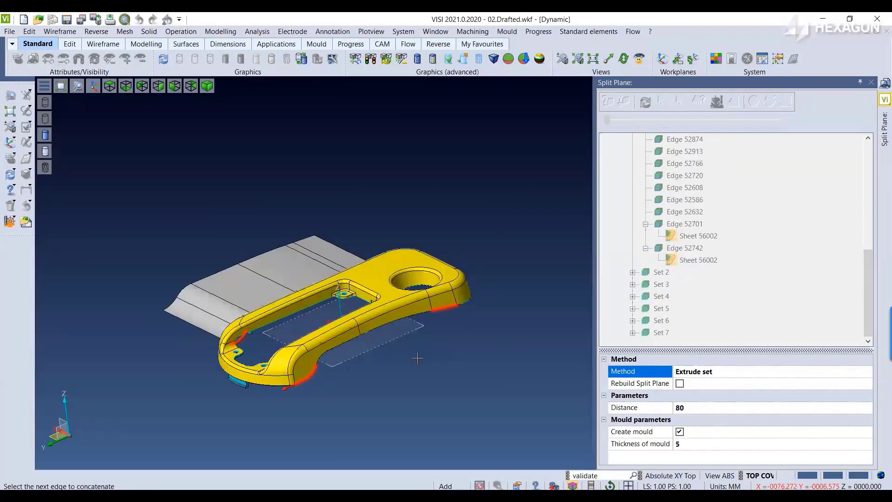
middle_drag(417, 357, 426, 360)
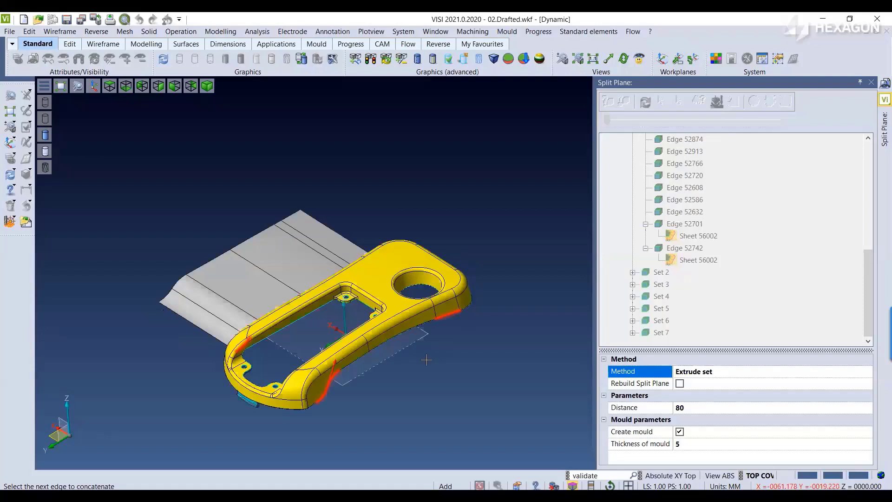
middle_click(426, 360)
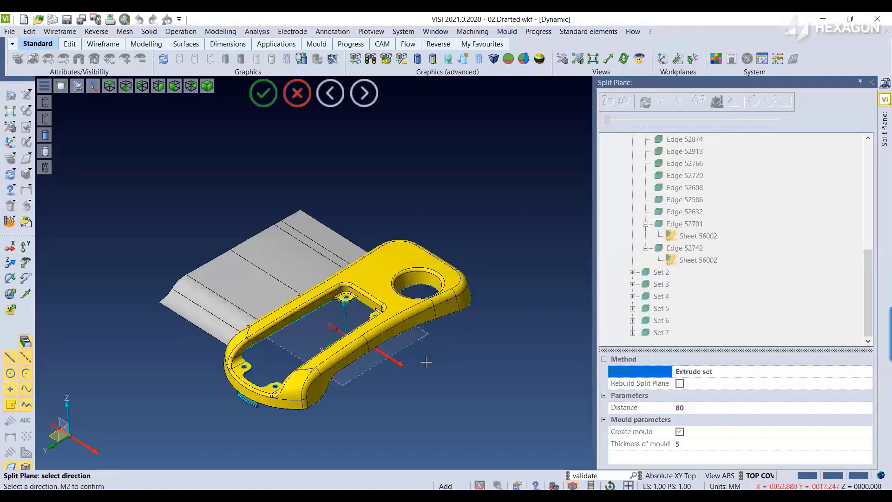
middle_click(463, 357)
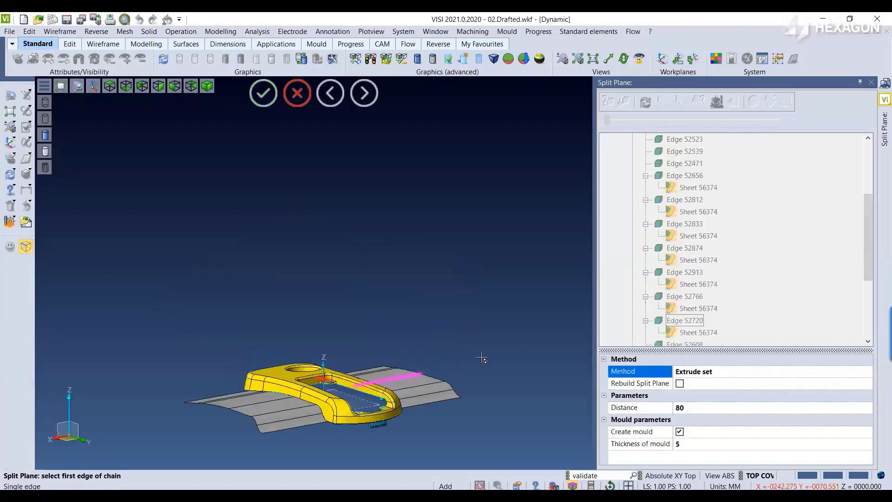
Use the Create tangent patch method to join the two extruded sheets around the cover's end beside the rectangular opening
click(723, 370)
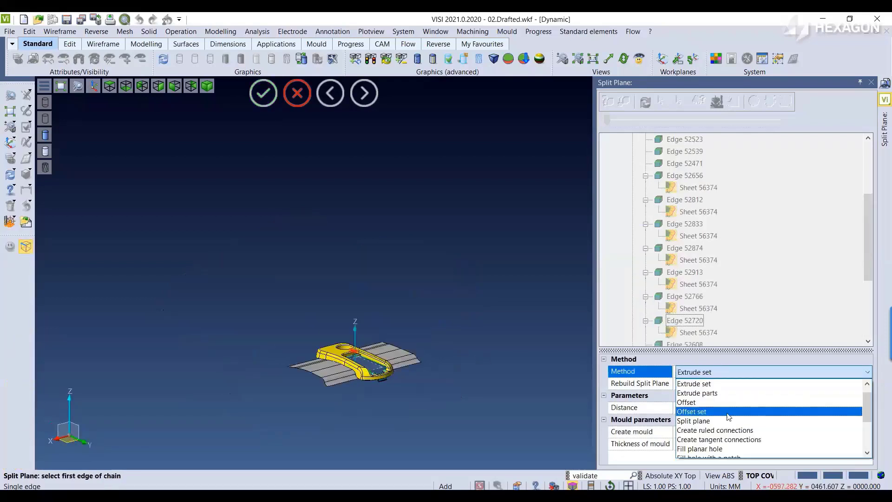
scroll(733, 441, down, 1)
scroll(733, 441, down, 2)
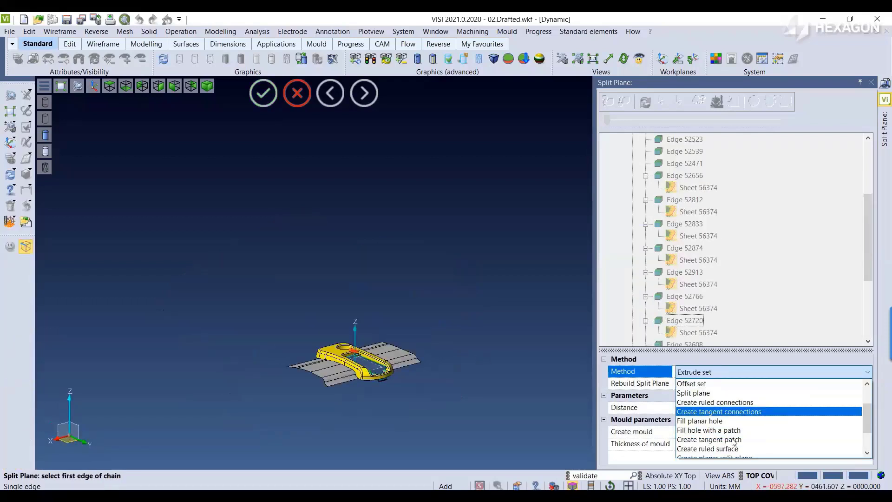
scroll(733, 442, down, 2)
click(730, 411)
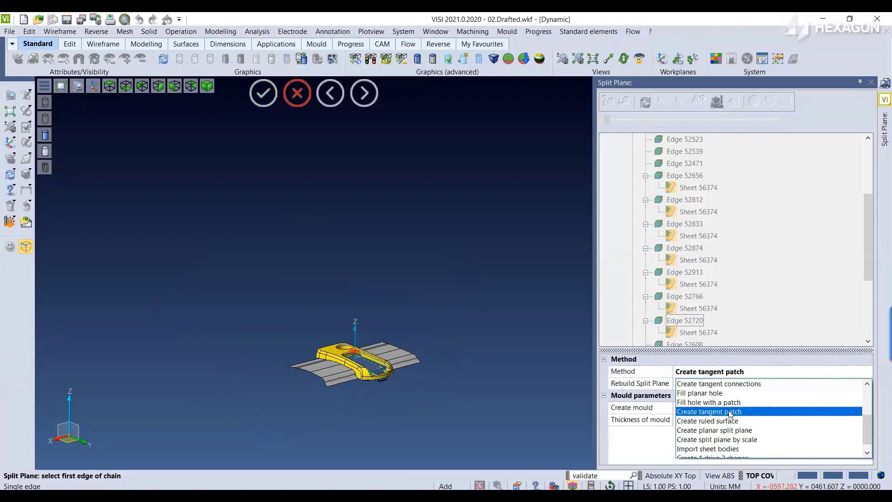
scroll(370, 389, up, 3)
scroll(341, 363, up, 3)
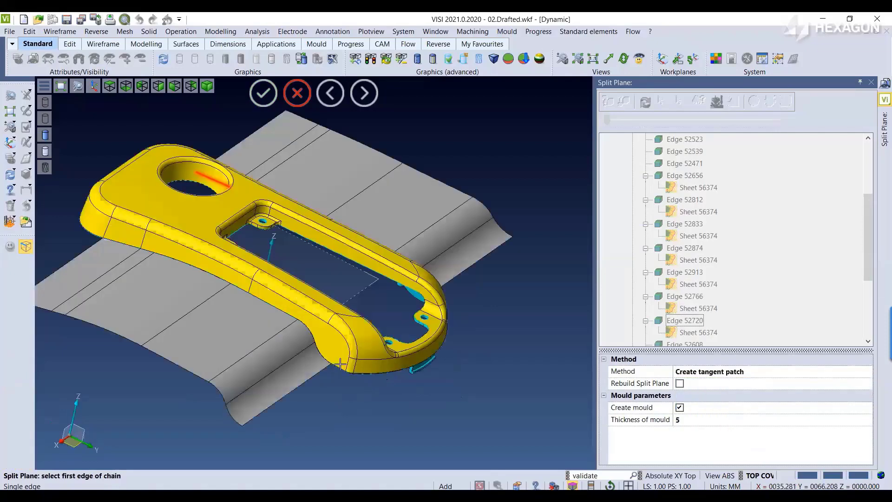
scroll(341, 364, up, 5)
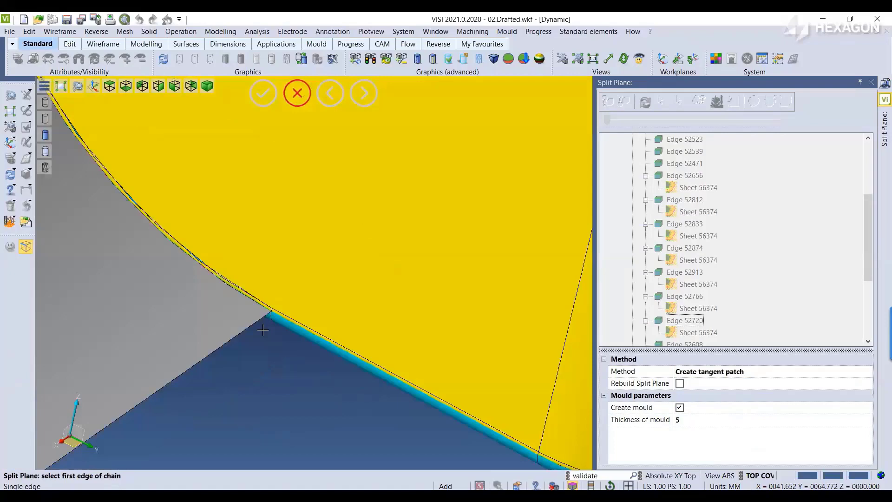
click(263, 329)
scroll(334, 367, down, 8)
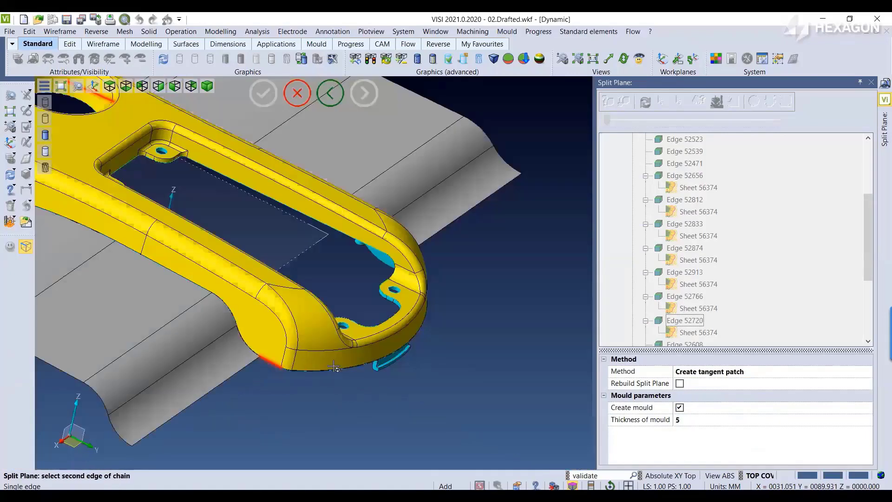
middle_drag(334, 367, 269, 366)
scroll(240, 311, up, 8)
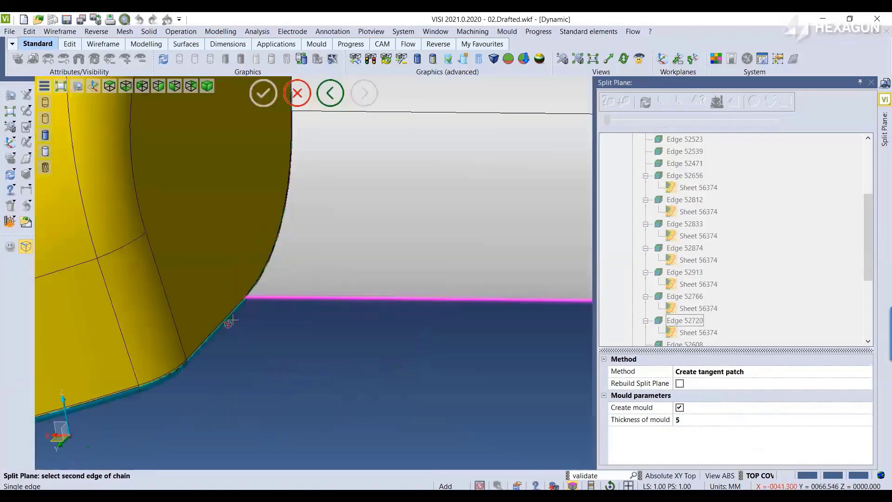
click(249, 274)
scroll(366, 251, down, 4)
scroll(366, 251, down, 4)
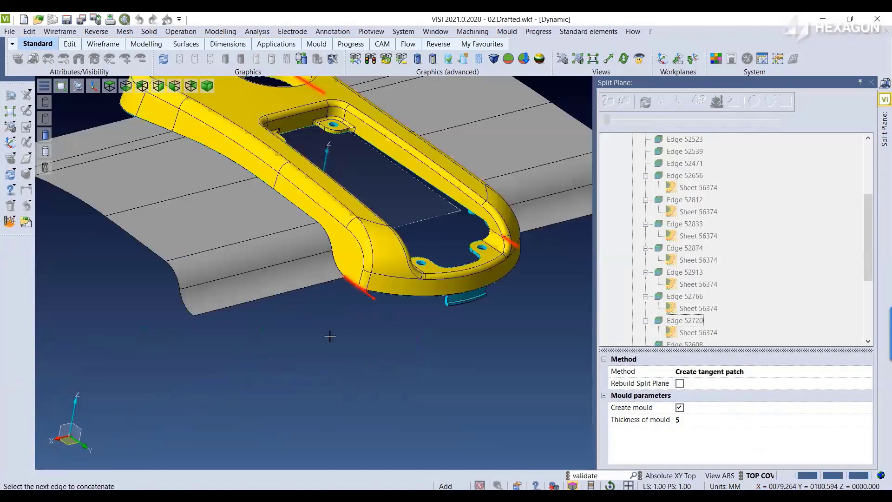
right_click(329, 336)
click(313, 340)
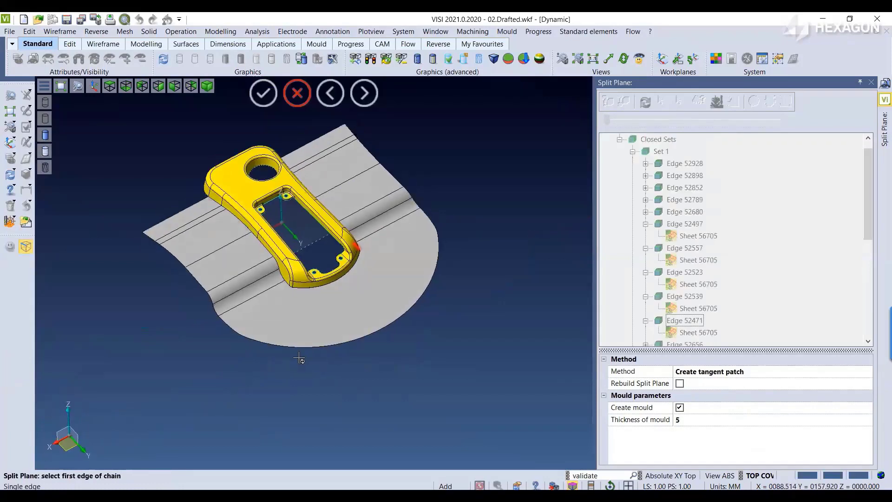
Create another tangent patch around the cover's end beside the large round hole, linking both extruded sheets, and finish the edge selection
middle_drag(299, 358, 293, 239)
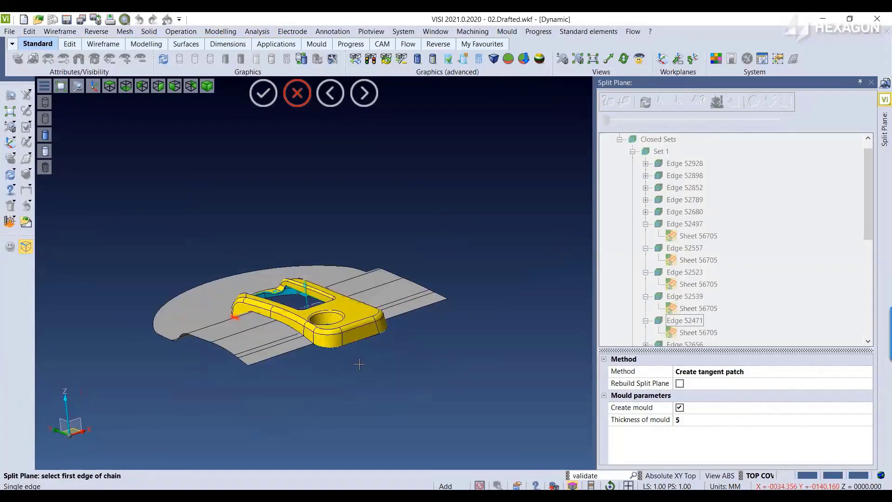
scroll(320, 348, up, 8)
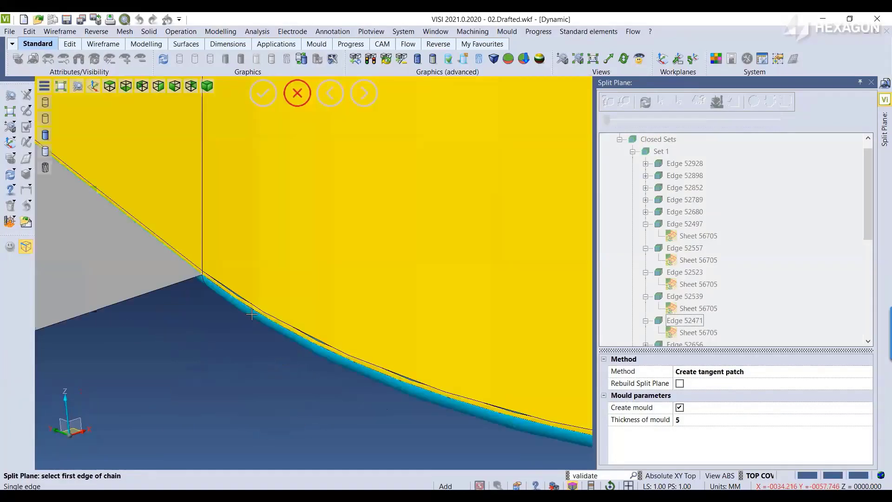
click(220, 293)
scroll(248, 328, down, 5)
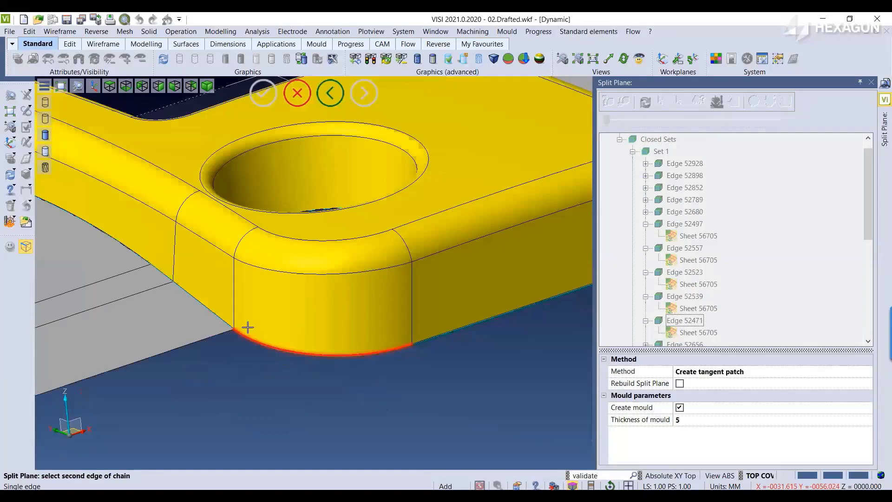
scroll(248, 327, down, 6)
middle_drag(247, 327, 159, 315)
scroll(159, 315, up, 6)
scroll(159, 316, up, 5)
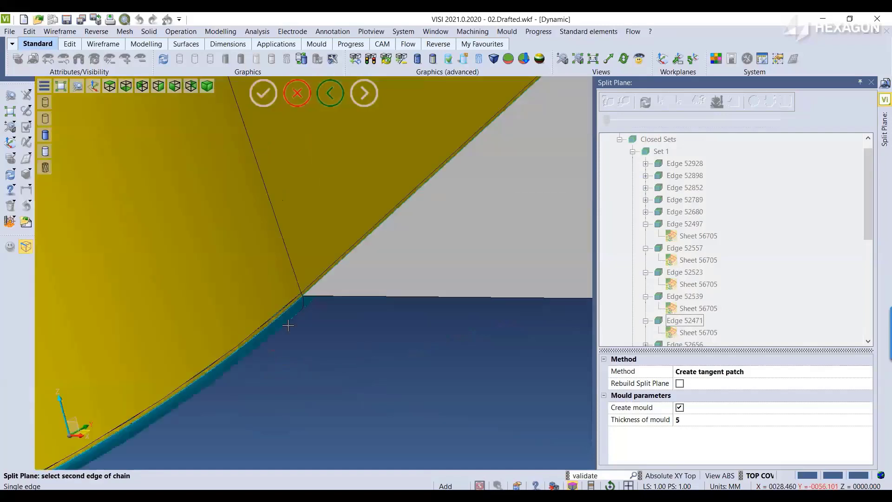
click(288, 325)
middle_drag(298, 305, 327, 284)
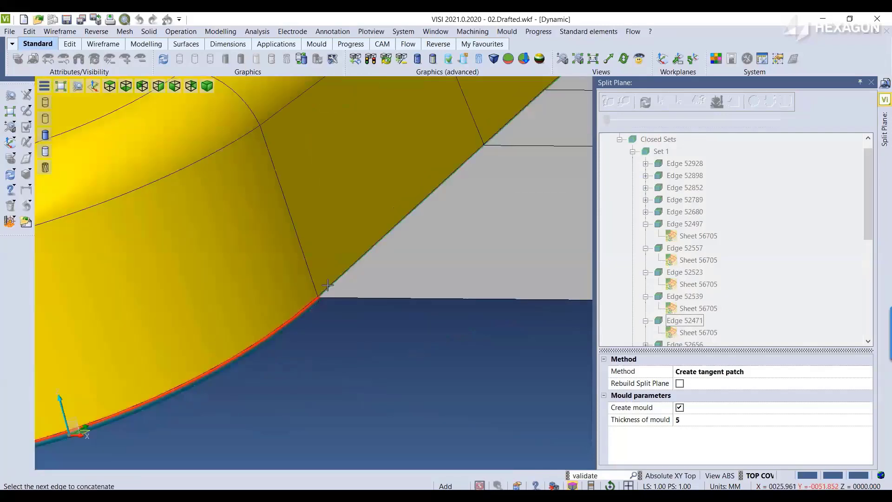
scroll(283, 347, down, 8)
middle_click(284, 347)
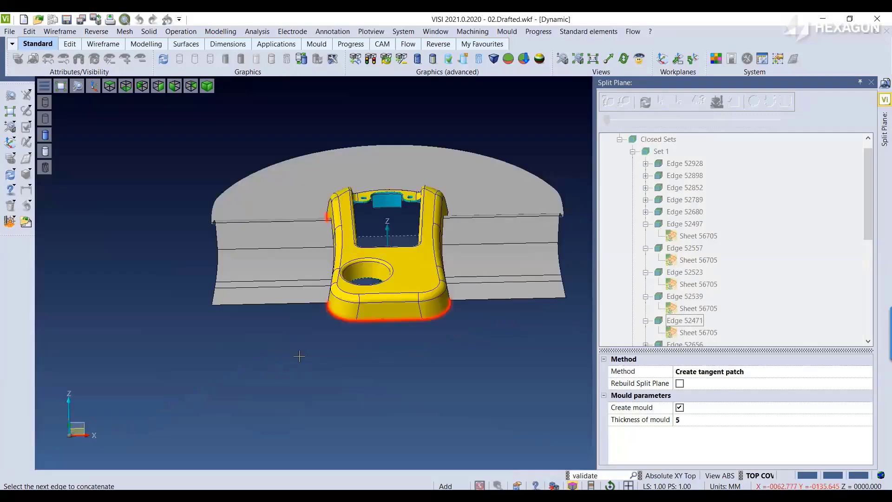
middle_click(299, 352)
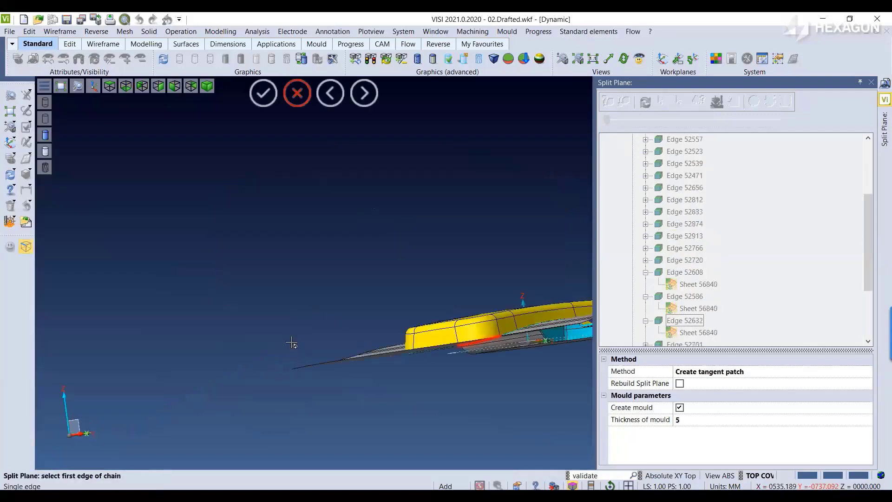
middle_drag(291, 343, 294, 238)
scroll(294, 238, down, 4)
scroll(277, 333, up, 5)
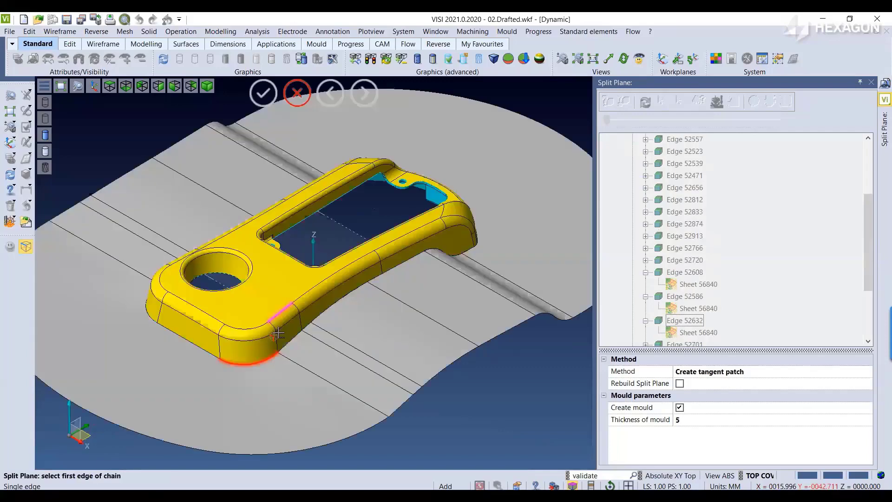
scroll(291, 319, down, 2)
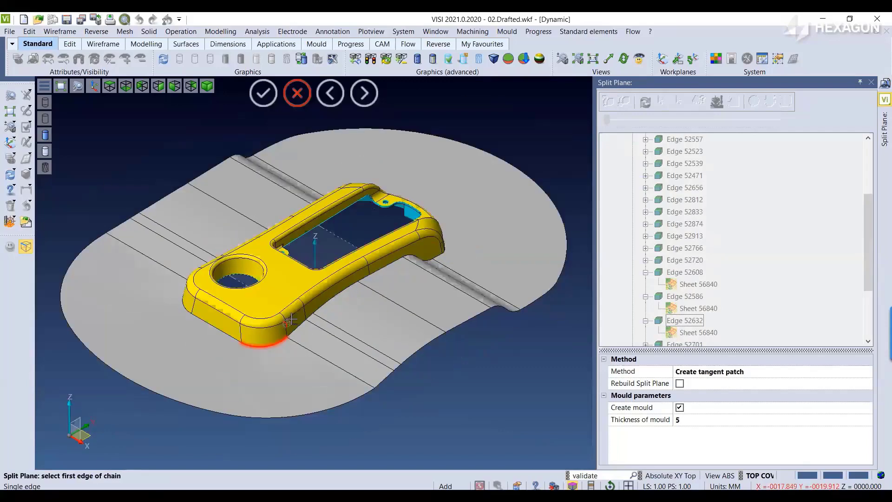
middle_drag(291, 320, 343, 384)
click(264, 93)
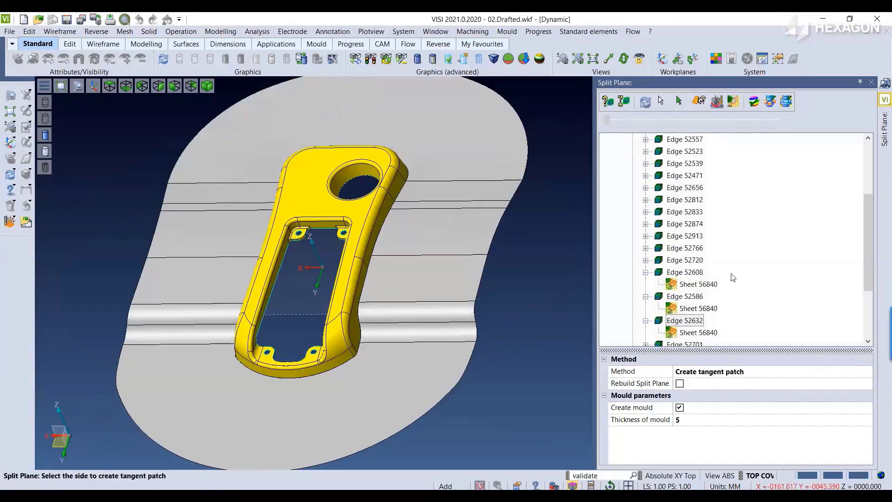
Close the round holes of edge Sets 2, 4, 5, 6 and 7 with the Fill hole with a patch method
scroll(733, 277, up, 3)
click(633, 164)
click(660, 164)
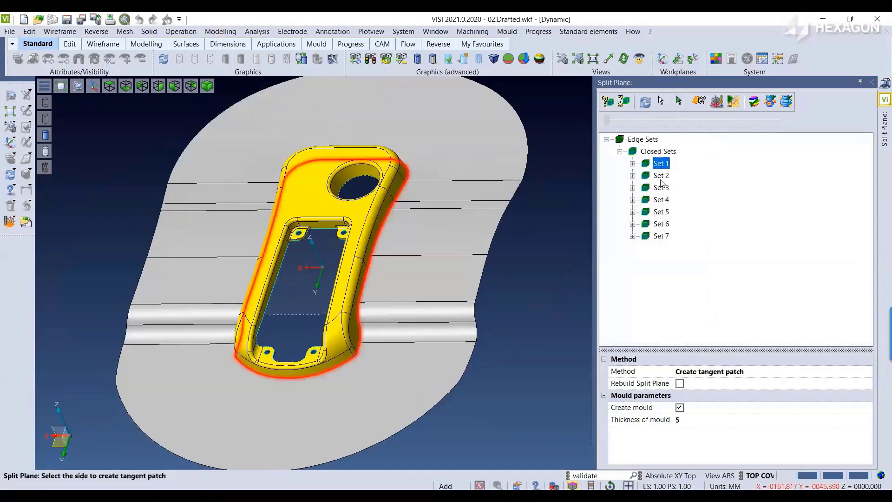
click(661, 176)
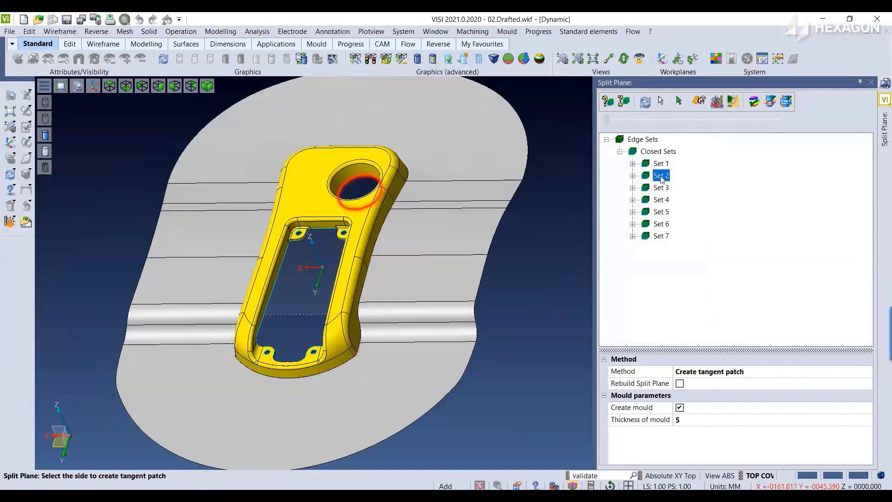
ctrl+click(663, 200)
ctrl+click(665, 212)
ctrl+click(663, 224)
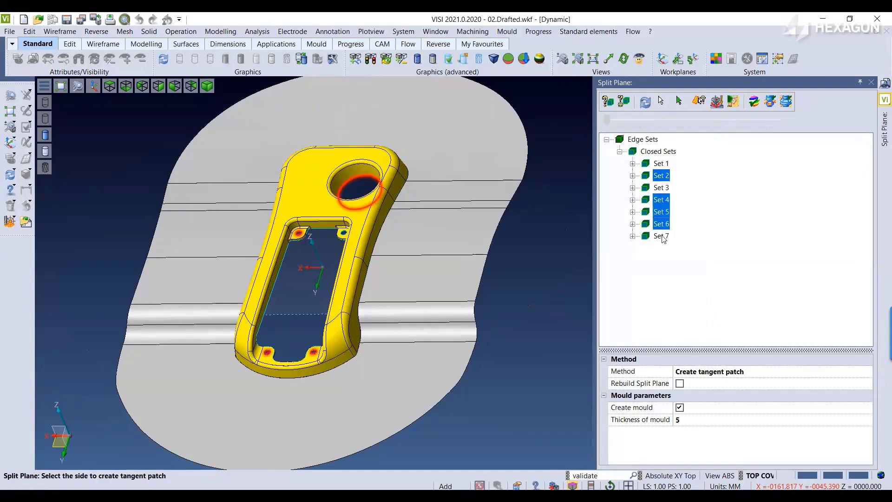
ctrl+click(662, 236)
click(720, 372)
click(722, 373)
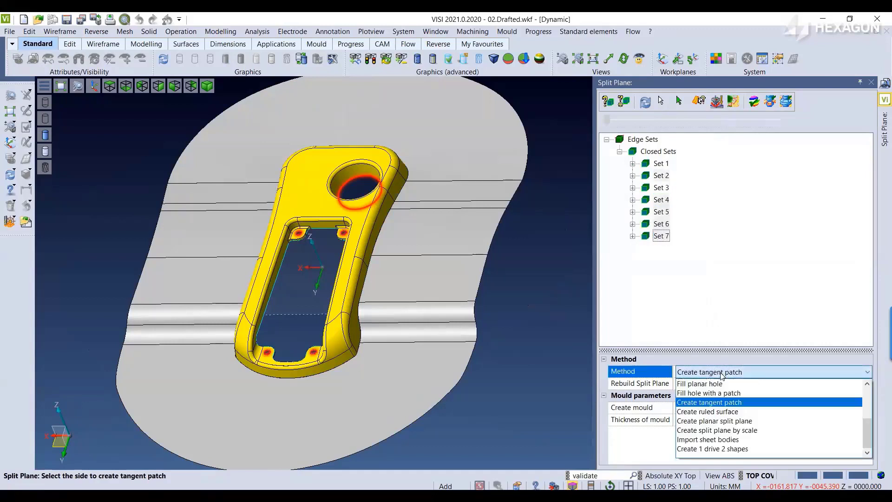
click(723, 394)
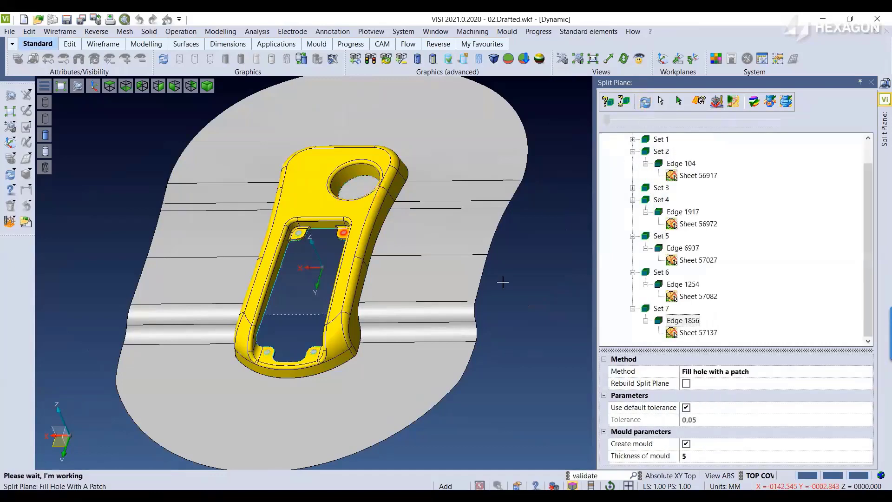
middle_drag(486, 288, 501, 315)
scroll(500, 313, down, 3)
scroll(417, 226, up, 6)
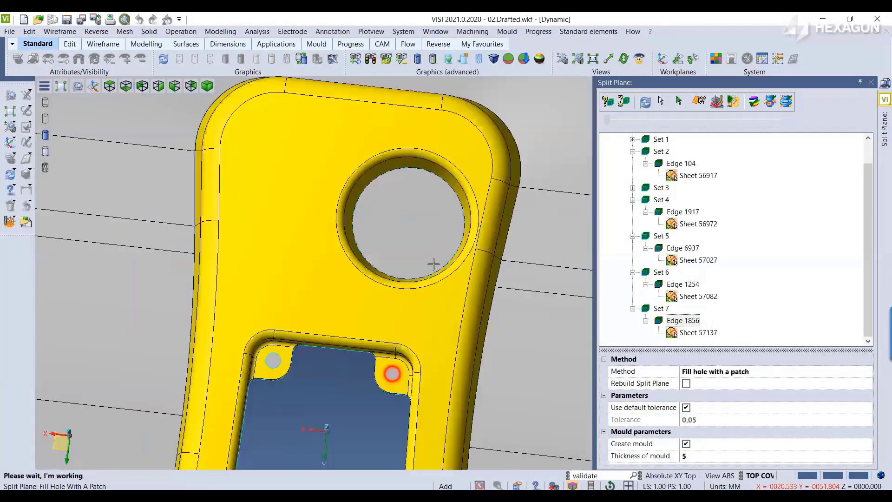
middle_drag(416, 293, 414, 193)
scroll(414, 193, down, 3)
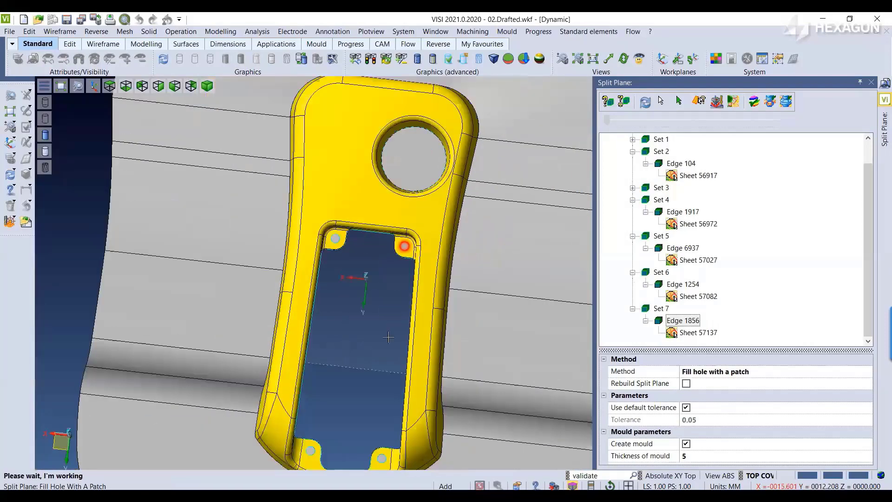
Check the patched holes around the cover and finish the Split Plane session, keeping its sheets and patches
scroll(383, 331, up, 6)
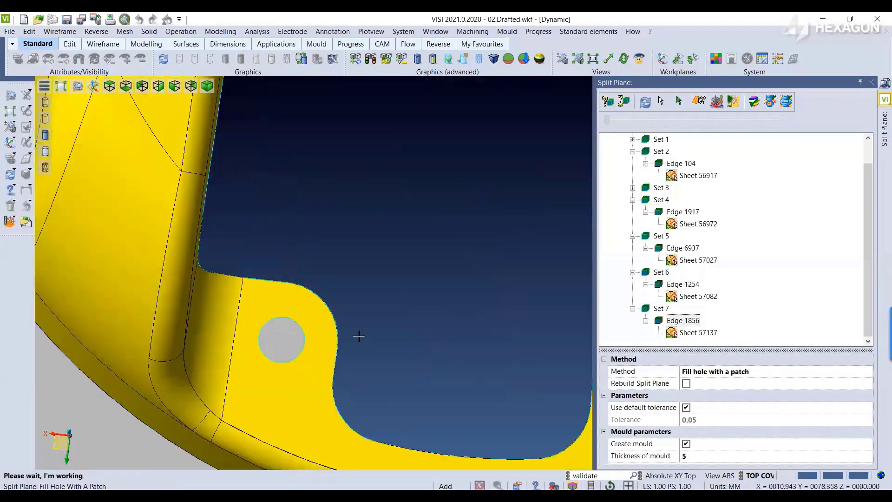
scroll(319, 400, down, 5)
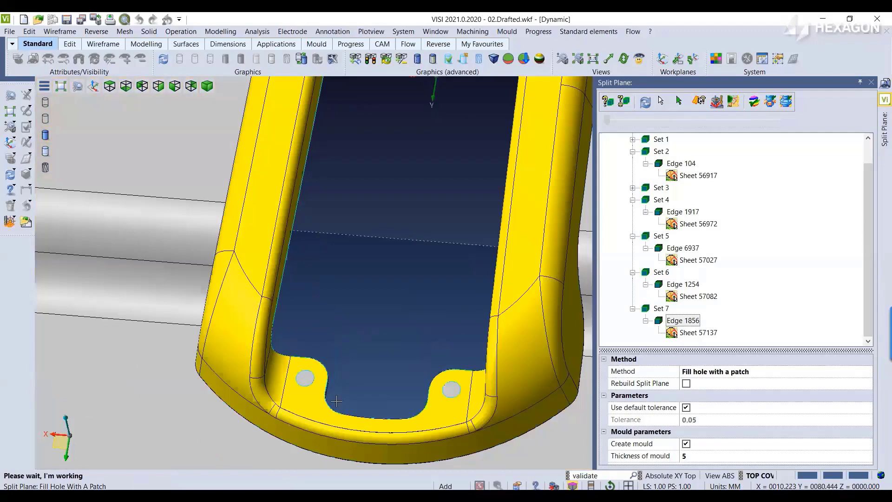
scroll(336, 400, down, 5)
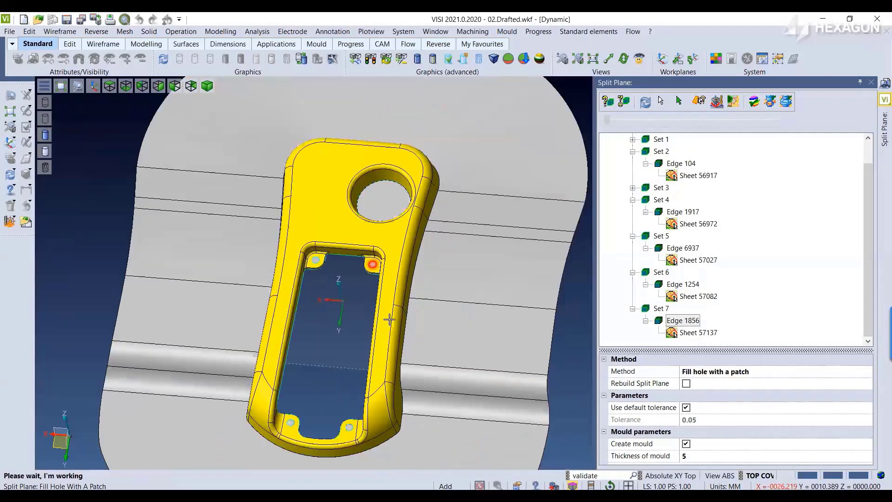
scroll(390, 319, down, 3)
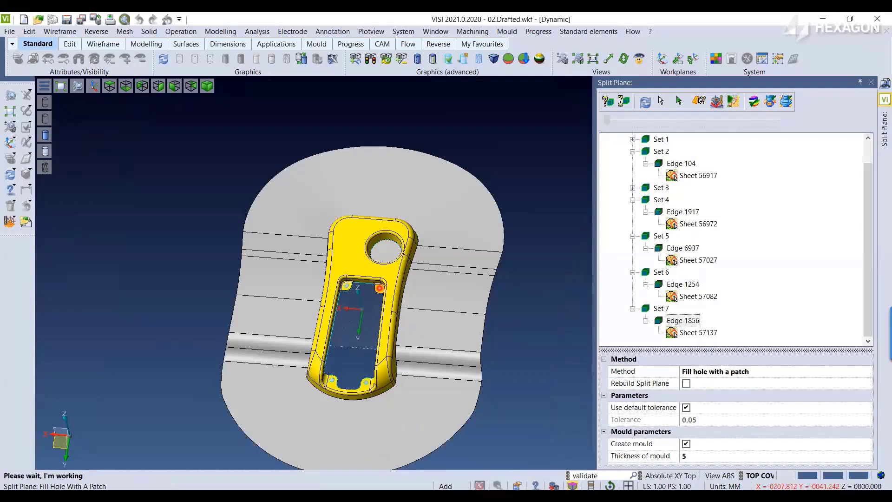
key(Escape)
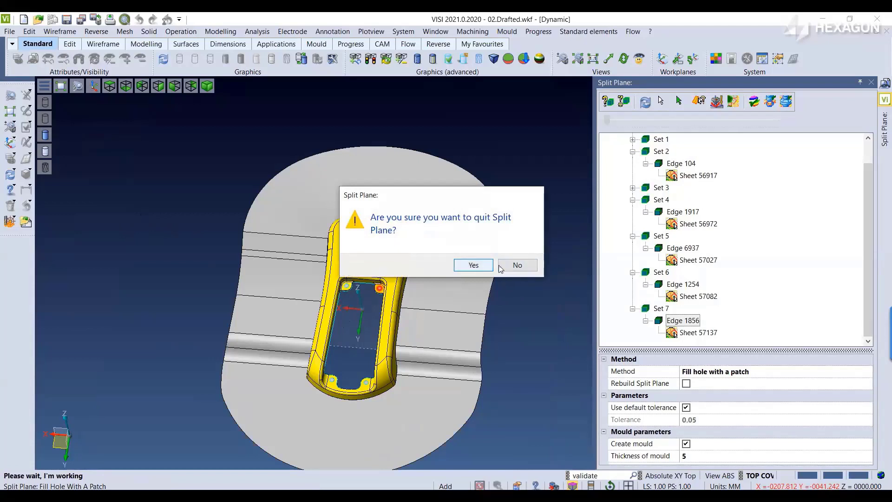
click(516, 266)
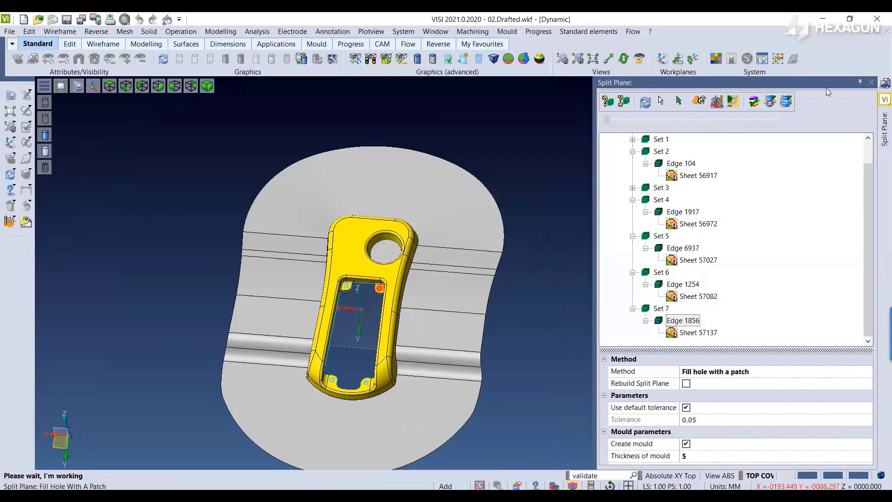
click(754, 102)
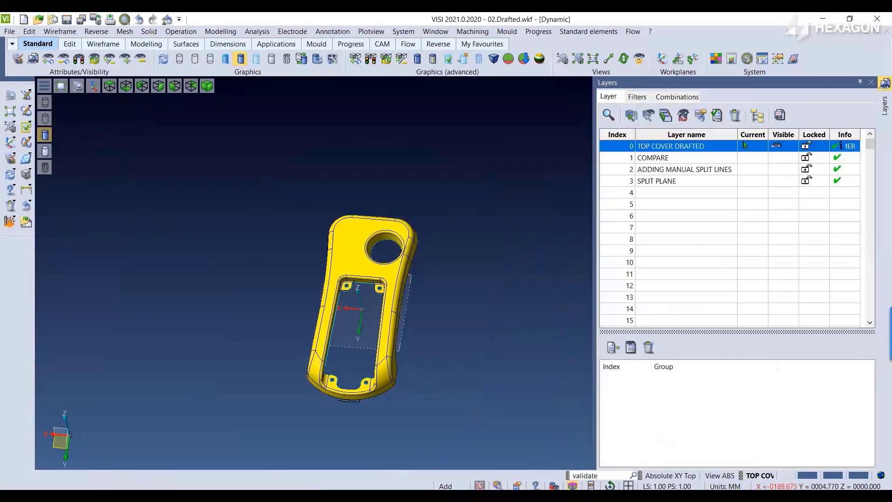
Import the file import bodies.stp, merging it by layer name with the default import options
drag(237, 237, 229, 232)
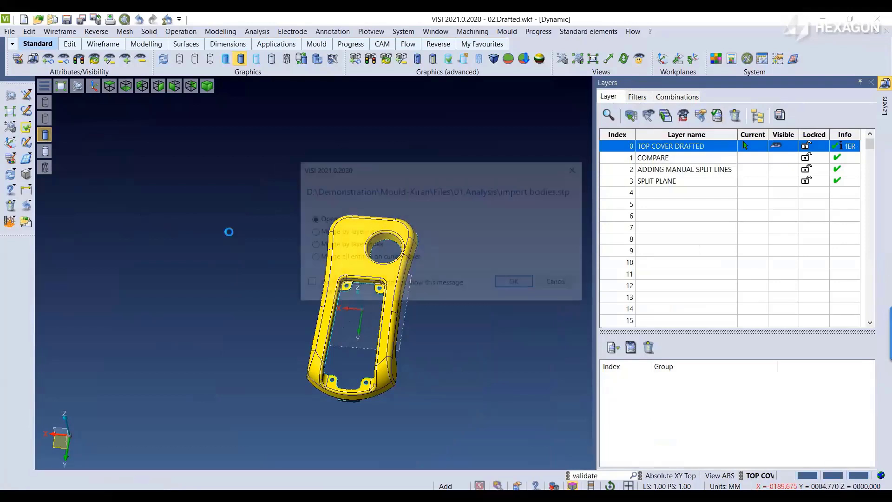
click(333, 233)
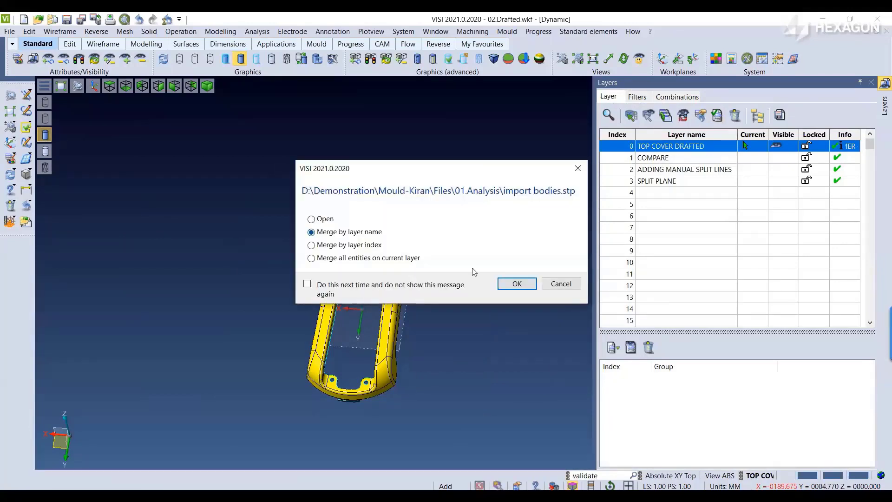
click(517, 284)
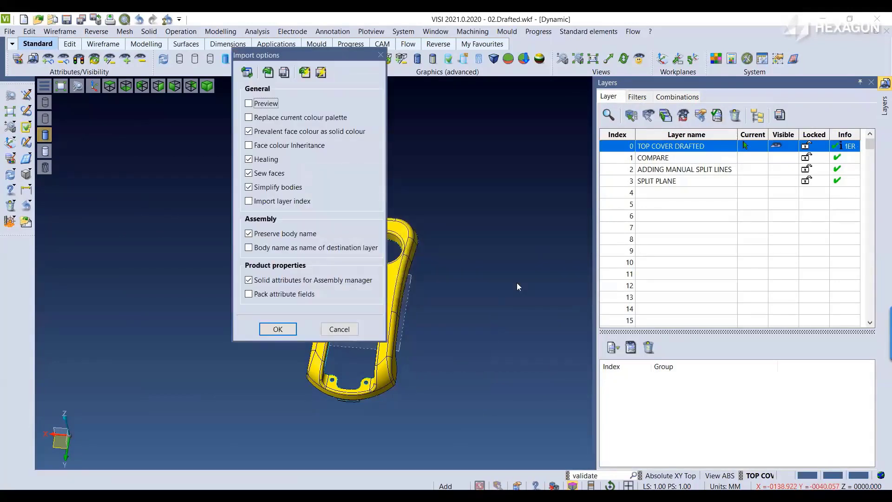
click(279, 330)
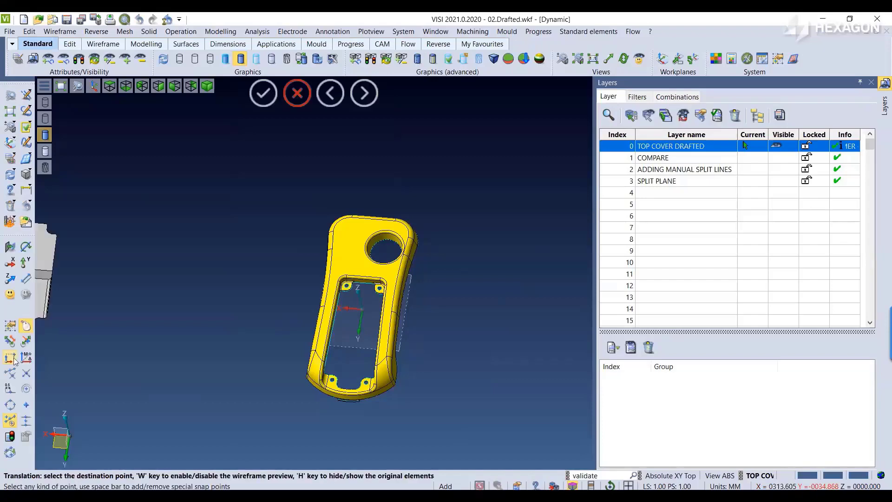
Translate the imported sheet body onto the cover so that it closes the large rectangular opening
key(Return)
key(Return)
scroll(424, 395, up, 2)
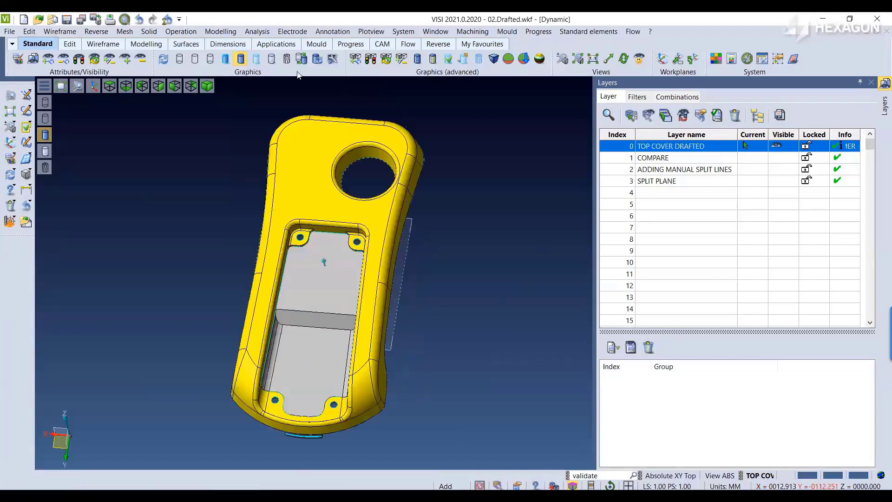
Reopen Split Plane and assign the imported sheet to edge Set 3 with the Import sheet bodies method
click(257, 31)
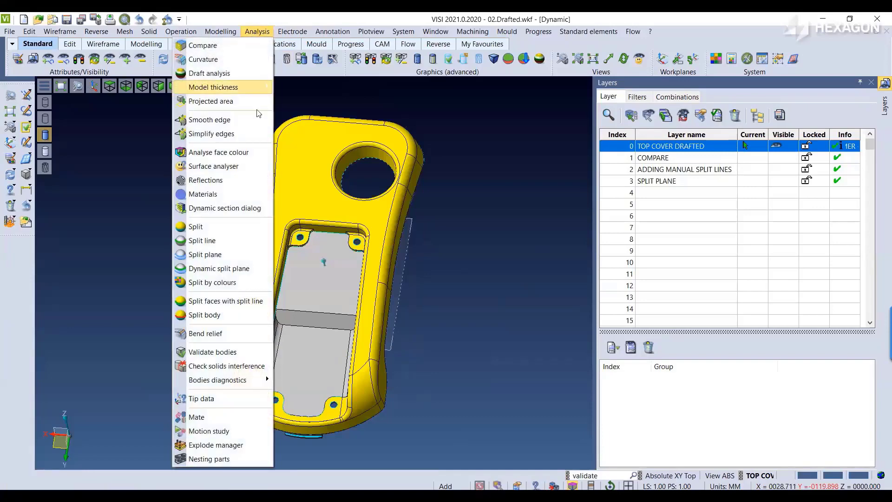
click(205, 254)
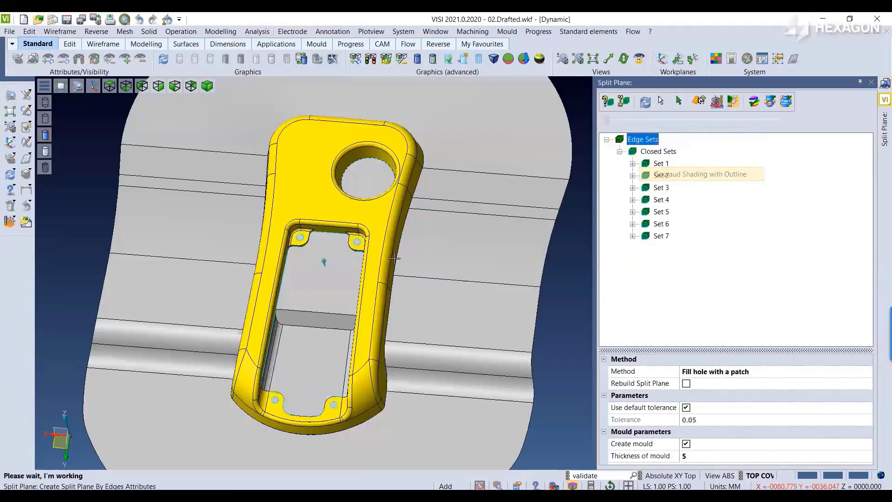
scroll(289, 279, down, 2)
mouse_move(391, 264)
middle_down()
mouse_move(377, 251)
mouse_move(384, 276)
middle_up()
click(827, 373)
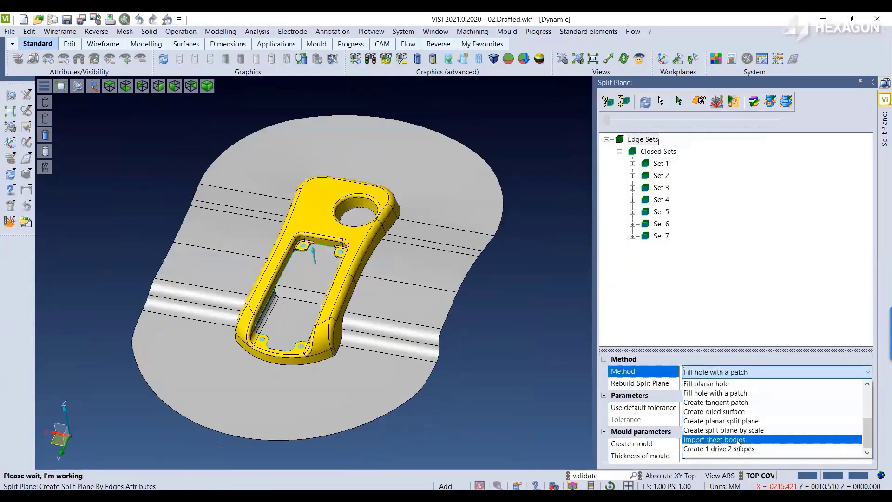
click(738, 439)
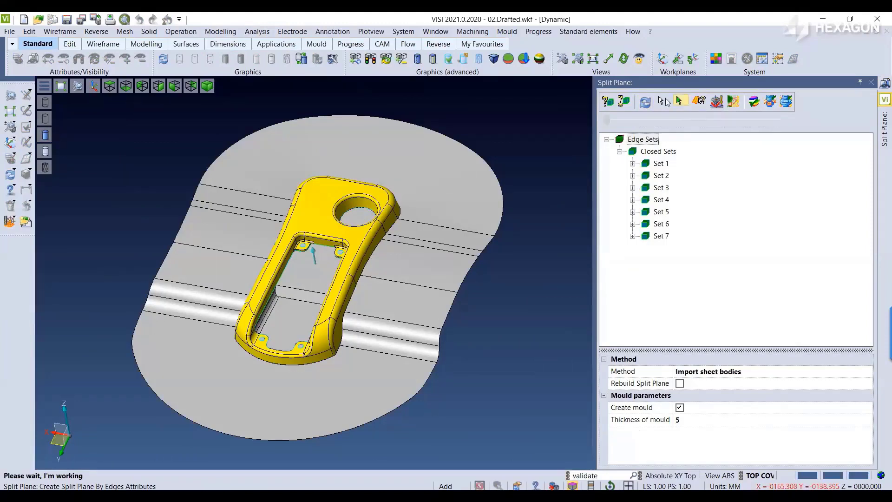
click(660, 187)
click(647, 102)
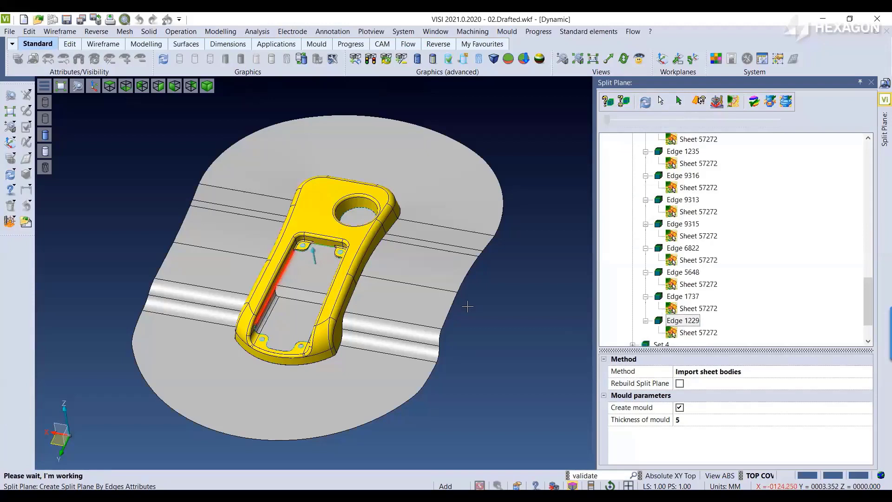
scroll(641, 195, up, 10)
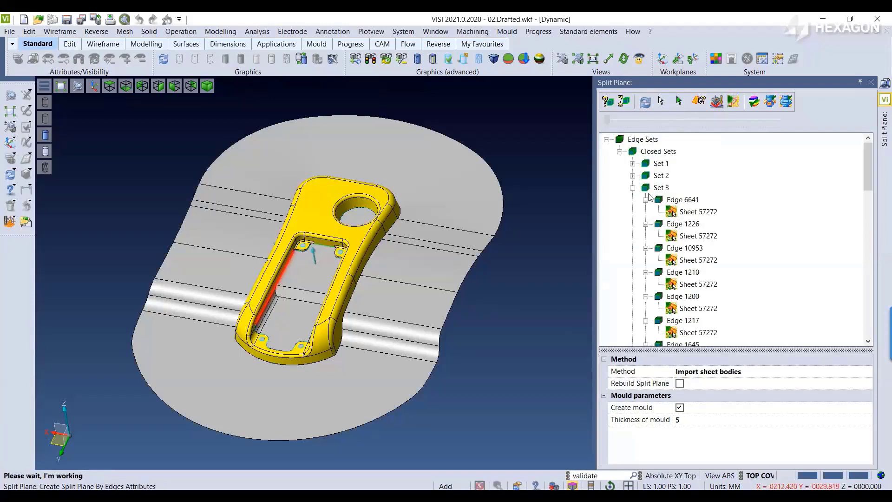
click(633, 188)
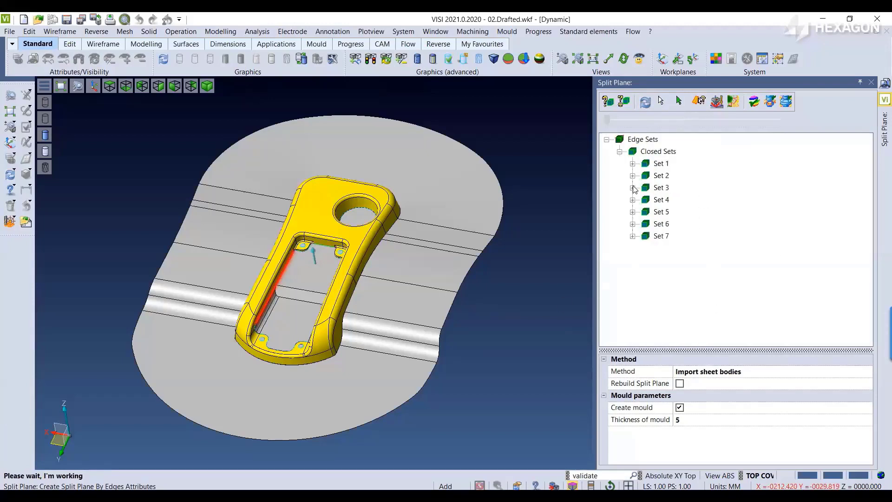
Generate the face sets and check both sides by moving them apart and back together
click(623, 103)
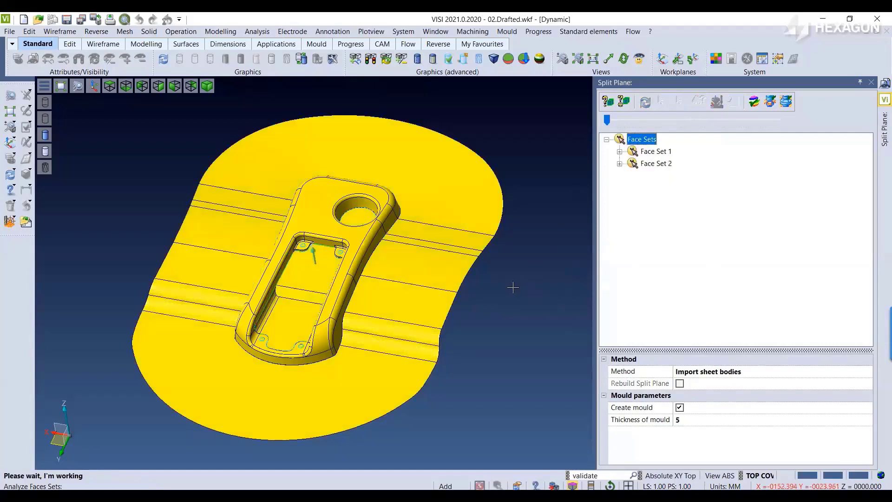
middle_drag(514, 309, 500, 292)
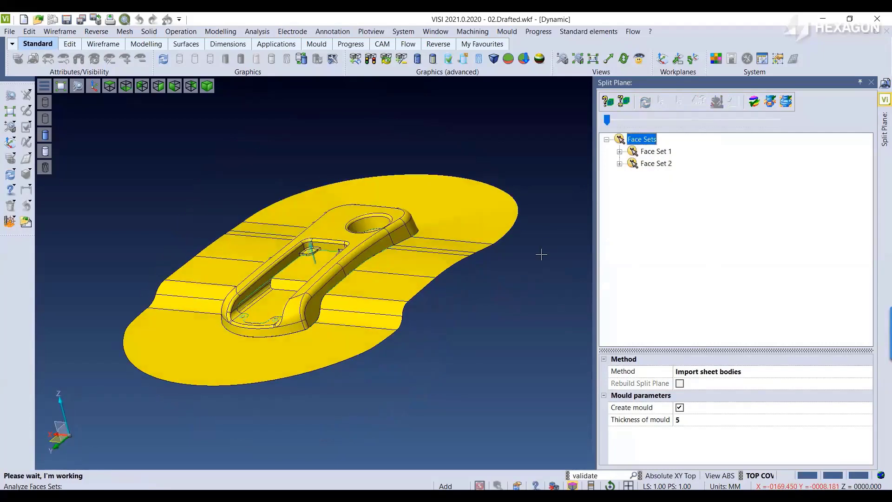
drag(616, 118, 732, 119)
mouse_move(447, 246)
middle_down()
mouse_move(472, 249)
mouse_move(474, 235)
mouse_move(449, 249)
middle_up()
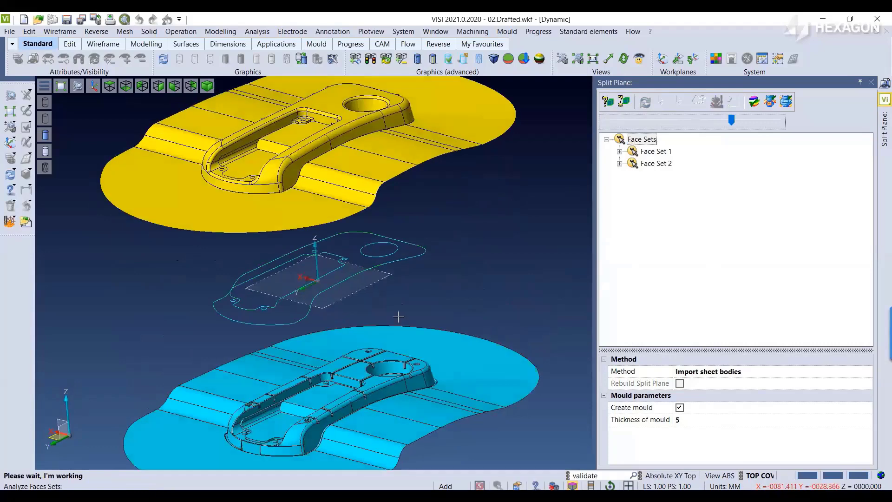
drag(732, 121, 594, 127)
Set the thickness of mould to 25 and create the two solid mould halves
click(687, 419)
text(25)
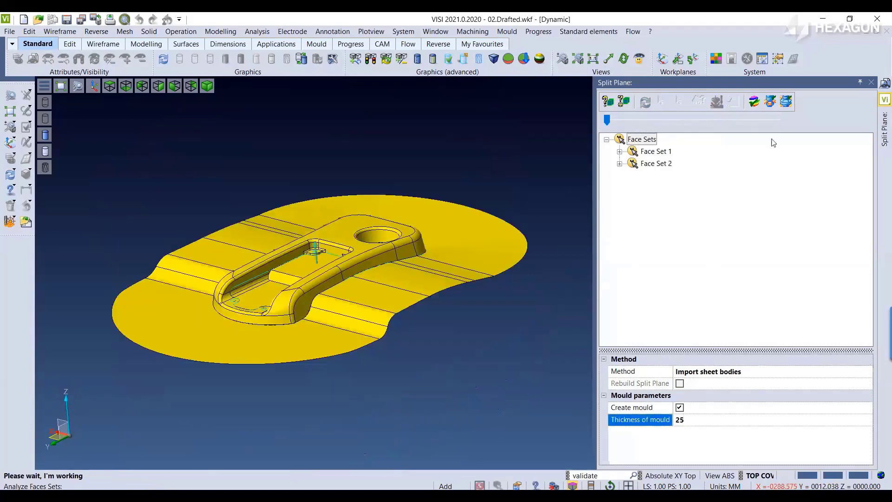
click(785, 103)
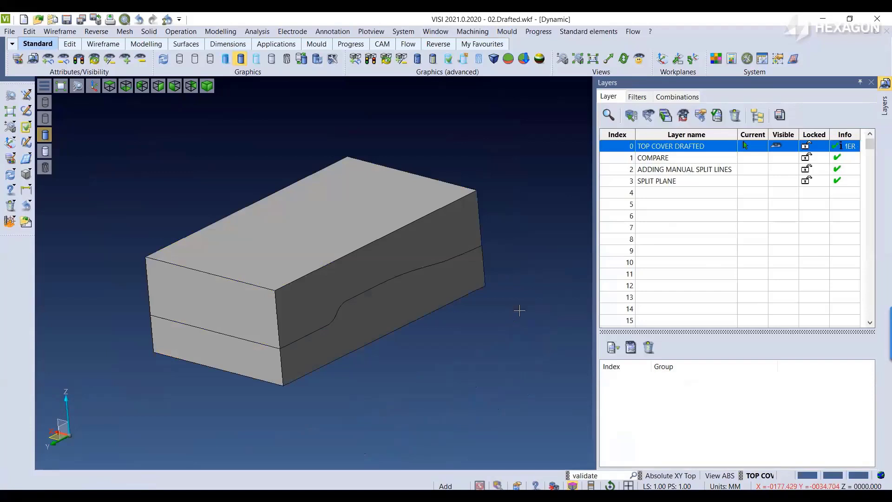
mouse_move(496, 231)
middle_down()
mouse_move(484, 234)
mouse_move(503, 236)
mouse_move(498, 230)
middle_up()
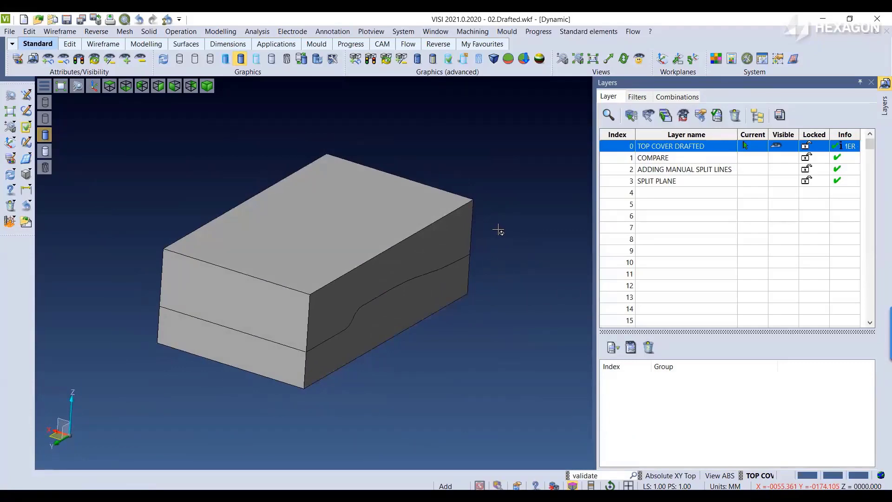
Start rotating the upper mould half about an axis through the parting line at one end of the block
click(55, 33)
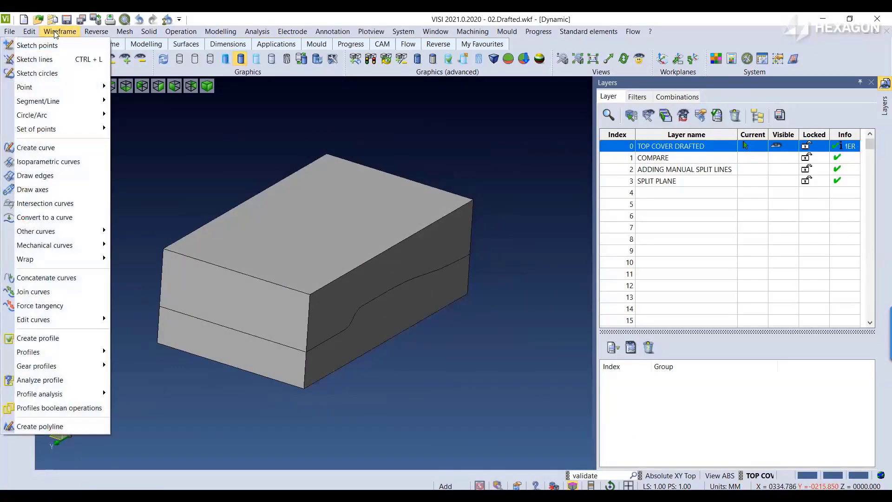
click(161, 162)
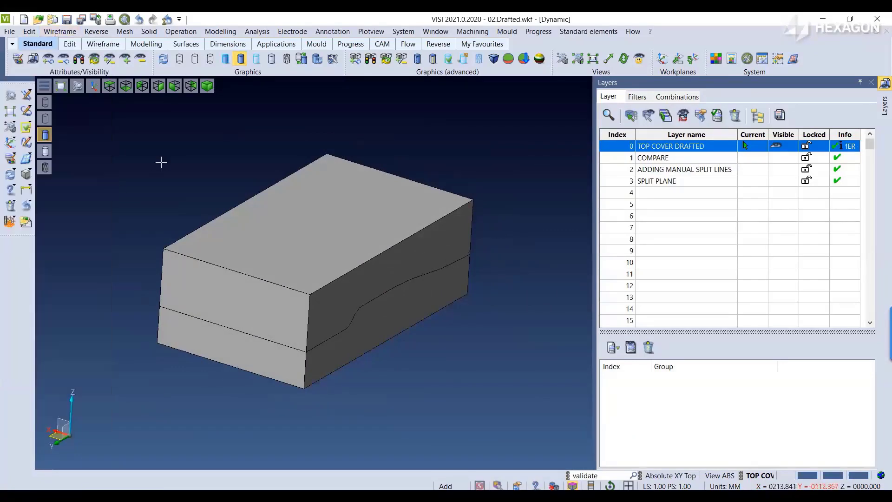
click(29, 31)
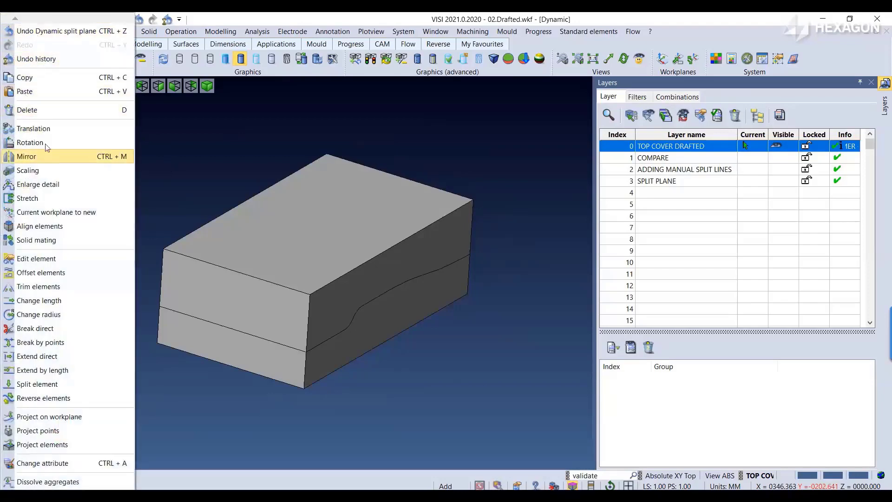
click(30, 142)
click(229, 264)
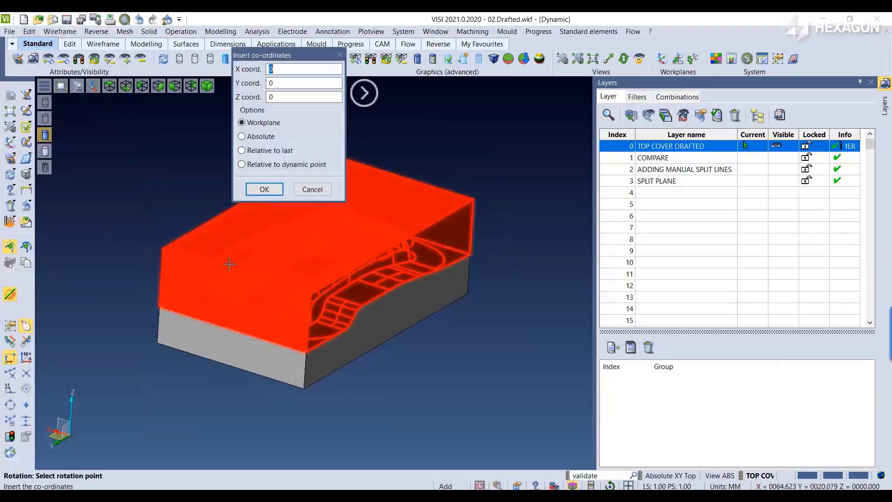
middle_drag(229, 264, 189, 248)
click(316, 191)
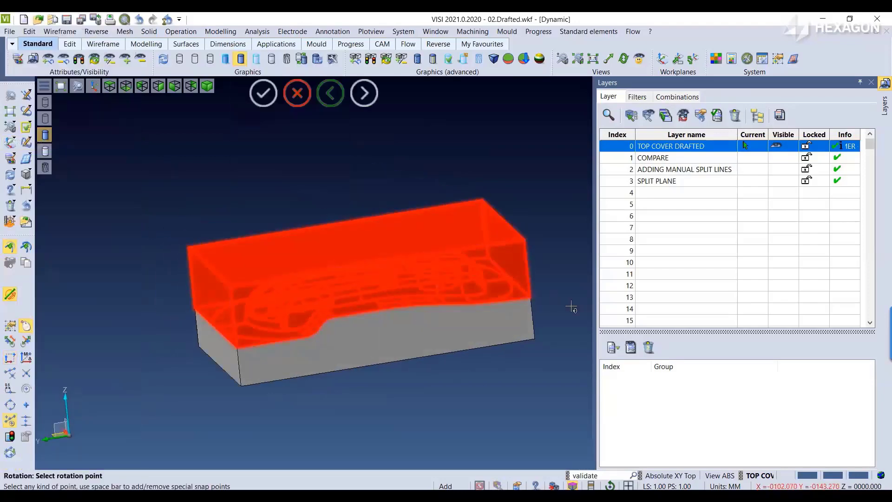
click(537, 305)
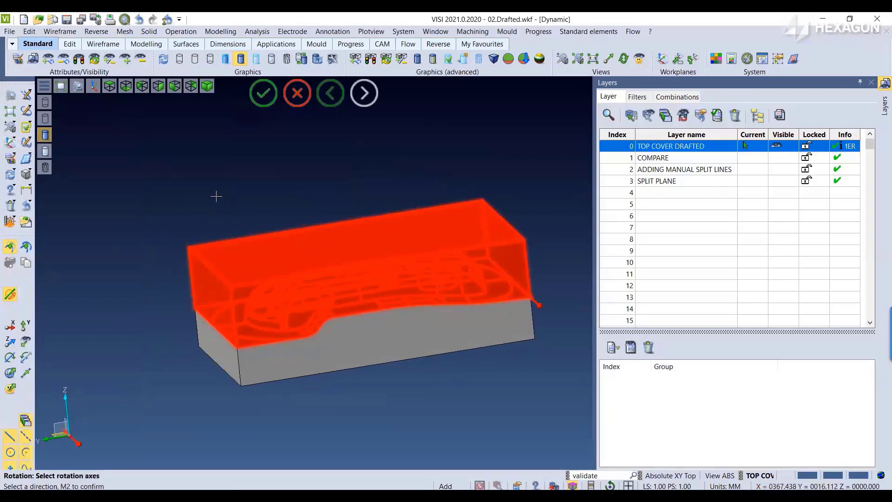
middle_click(126, 194)
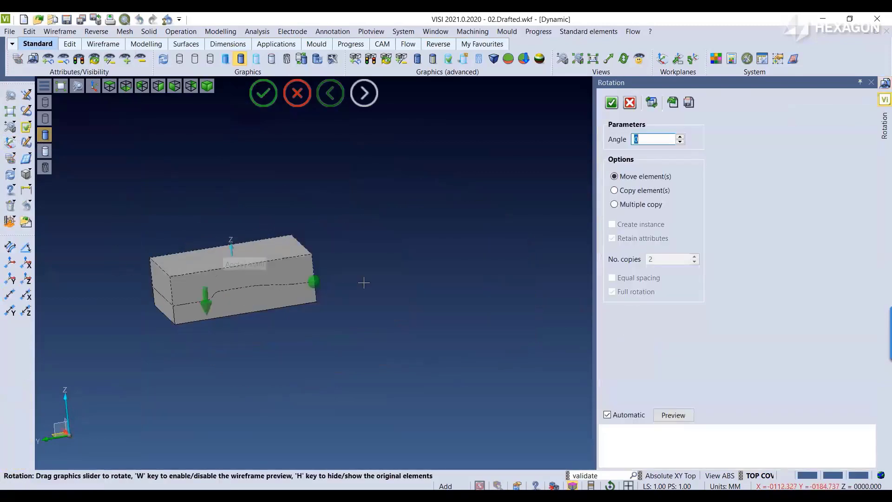
Preview the upper half swung open to -149 degrees, inspect the inner faces of both halves, and cancel the rotation
middle_drag(363, 283, 378, 321)
drag(204, 302, 425, 169)
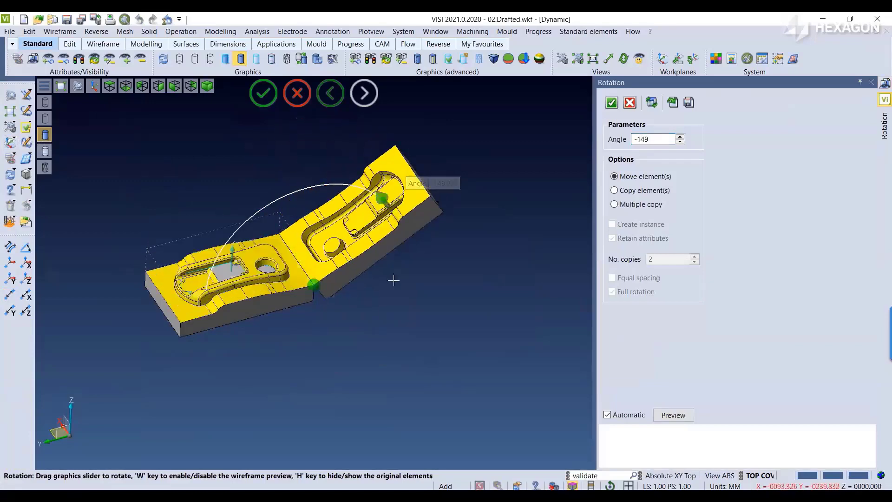
middle_drag(394, 280, 410, 305)
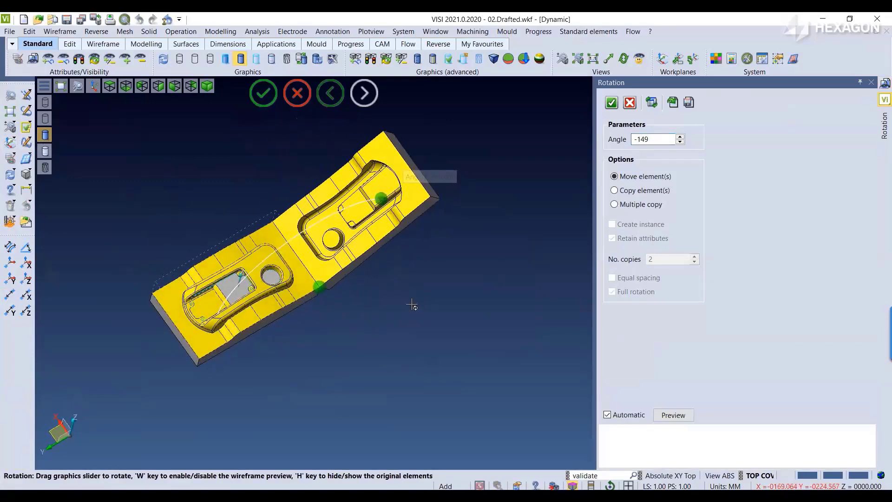
scroll(346, 293, up, 2)
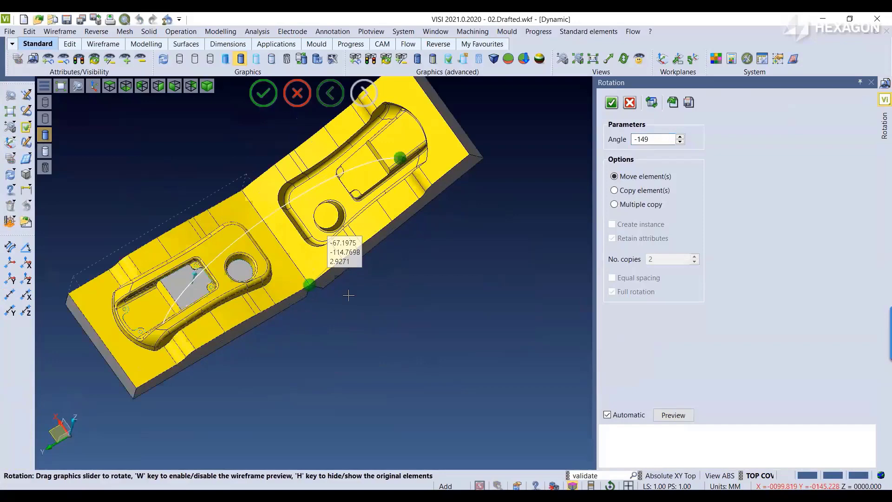
click(297, 93)
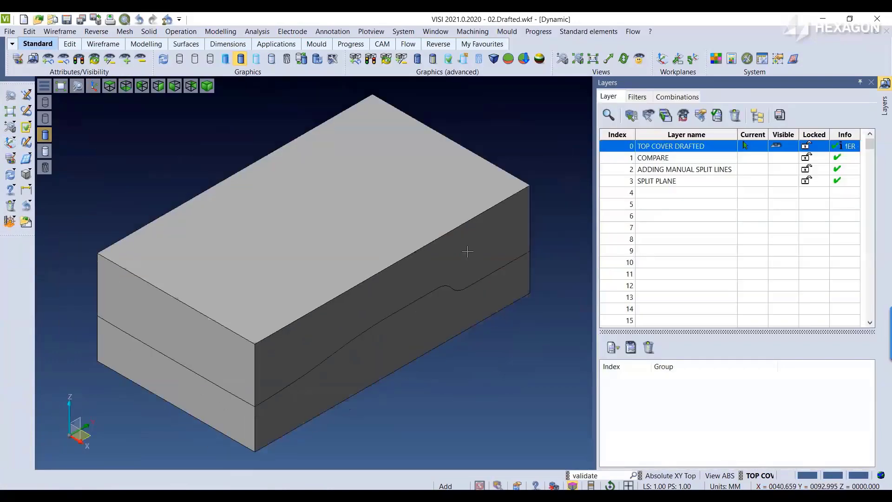
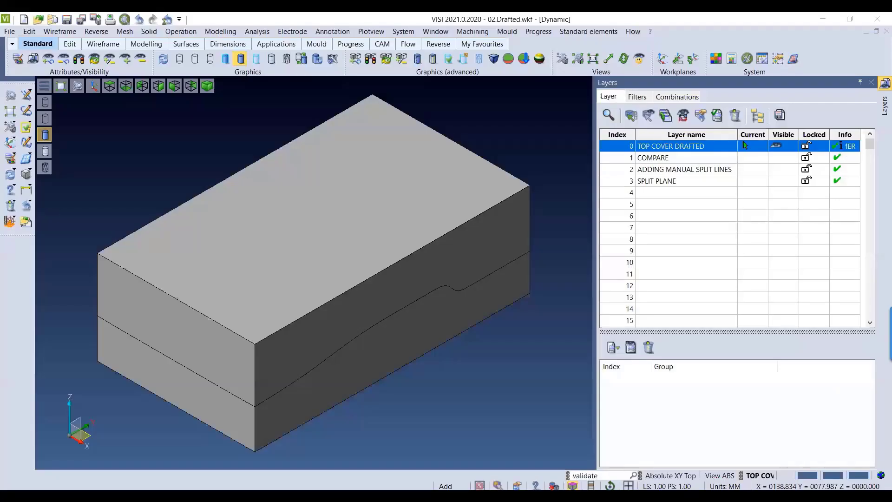
Start Tool design and define both mould halves as the insert plates, with the split plane reference point at 0, 0, 0
scroll(481, 366, down, 3)
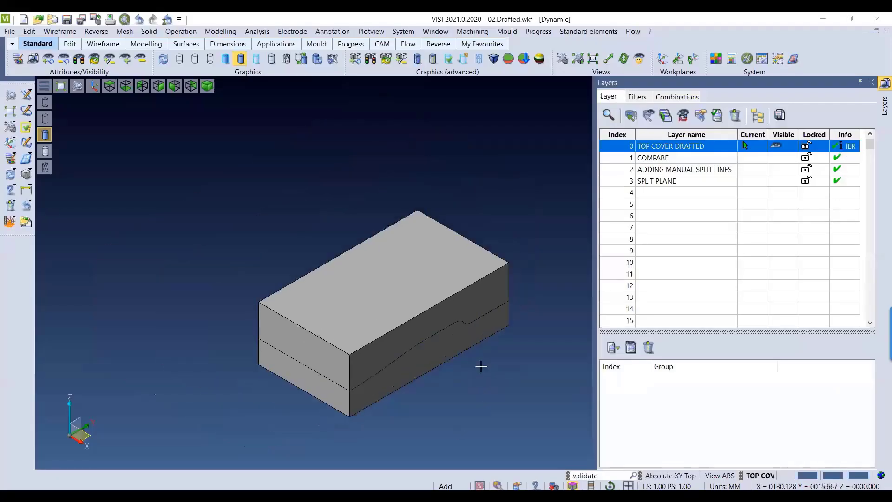
scroll(488, 381, up, 3)
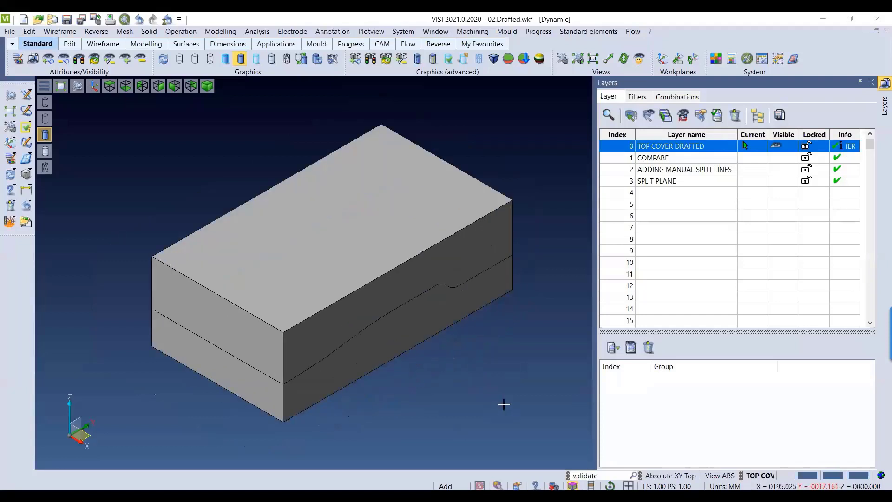
click(507, 31)
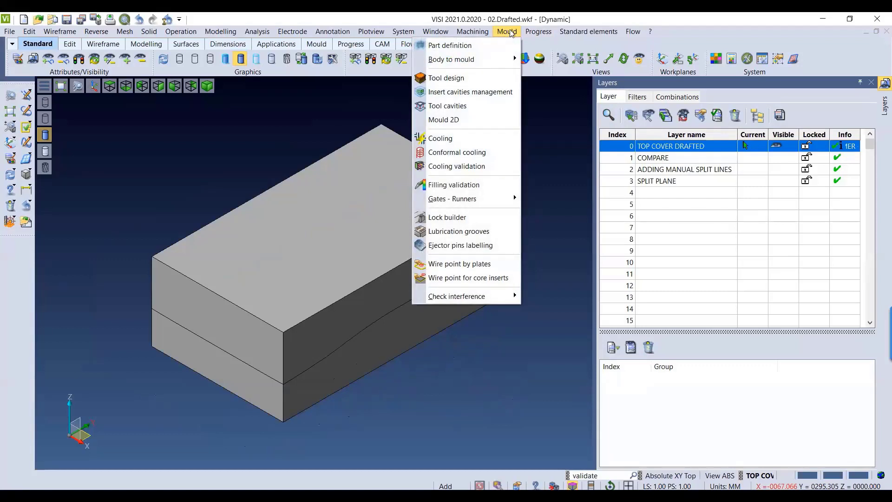
click(509, 78)
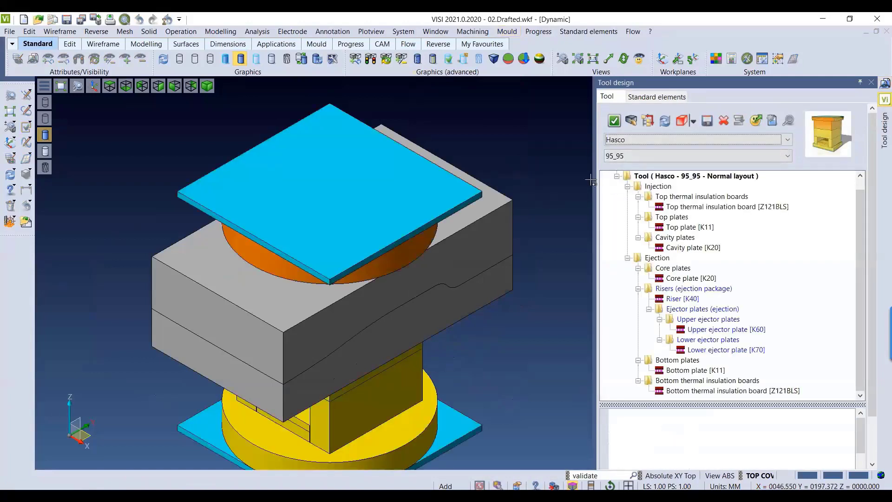
click(631, 121)
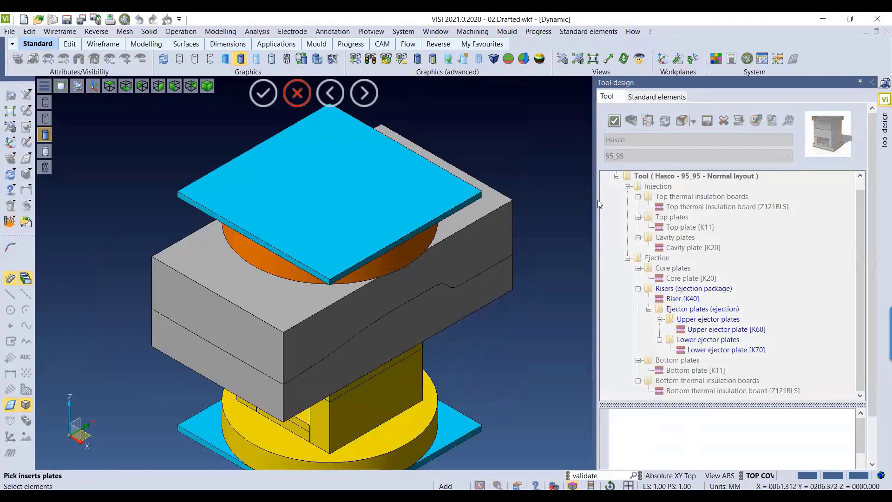
click(182, 298)
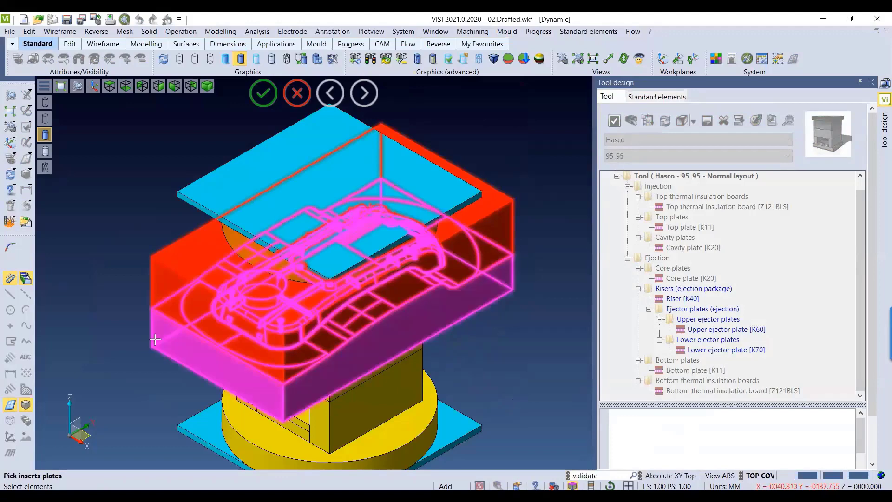
click(155, 339)
right_click(155, 339)
click(10, 278)
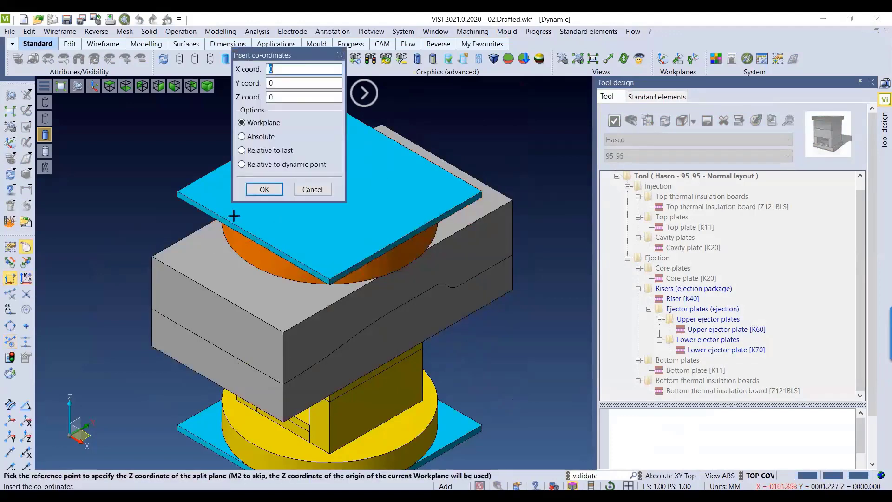
click(264, 189)
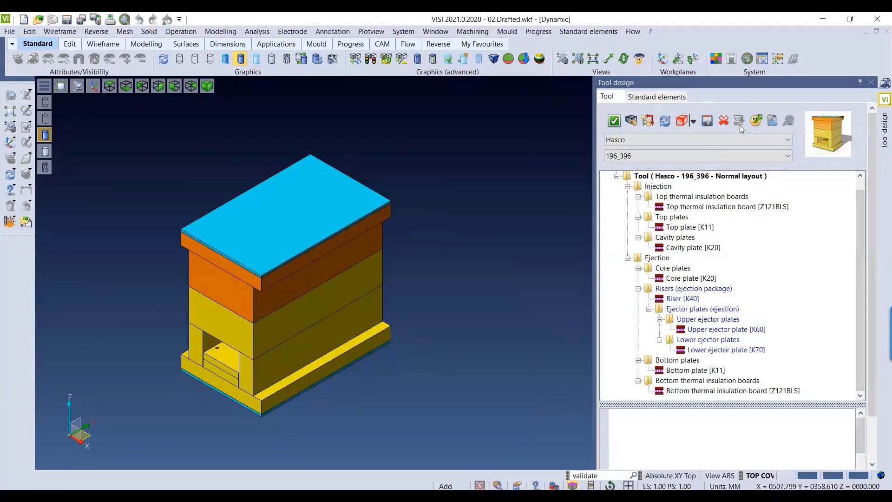
Keep Hasco as the tool supplier and set the tool size to 246_396
click(644, 138)
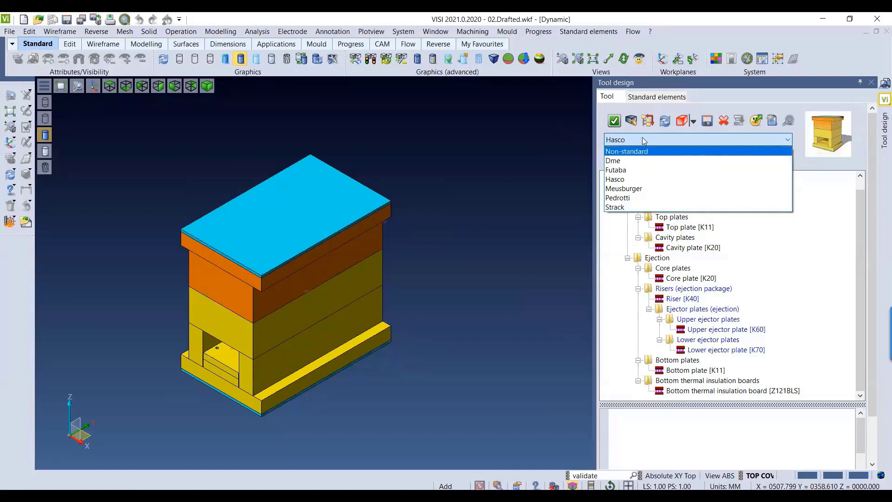
click(648, 179)
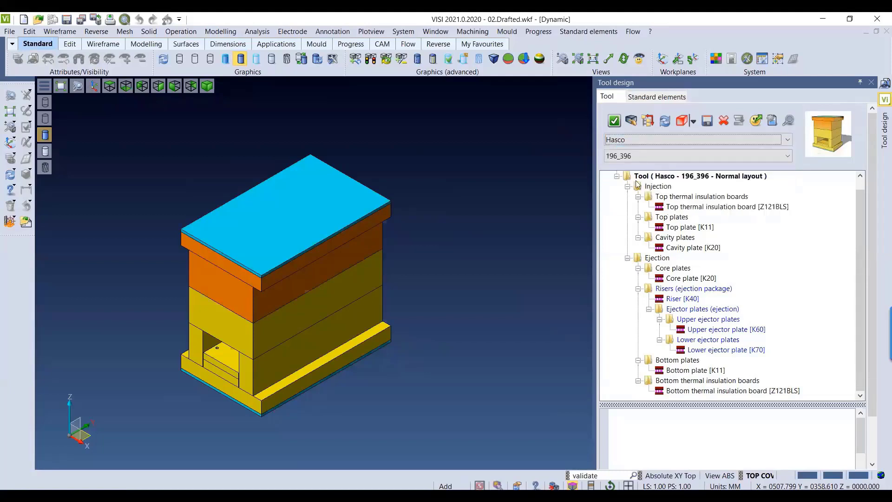
click(658, 158)
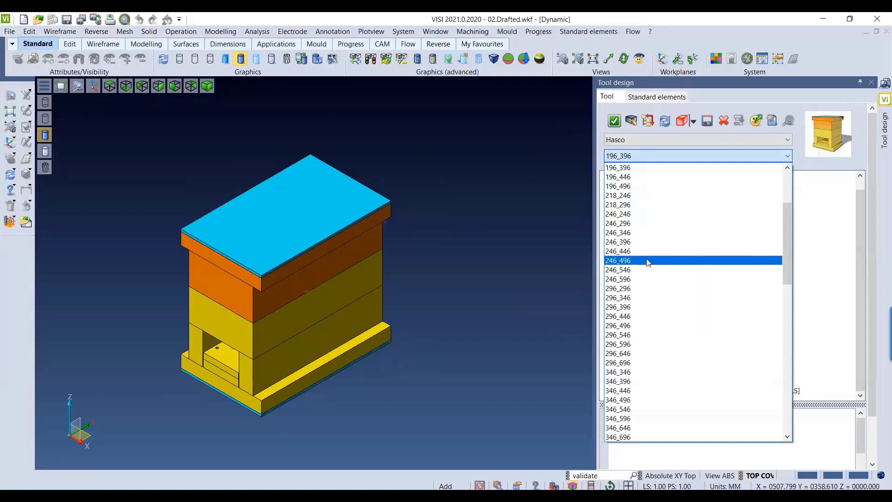
click(647, 246)
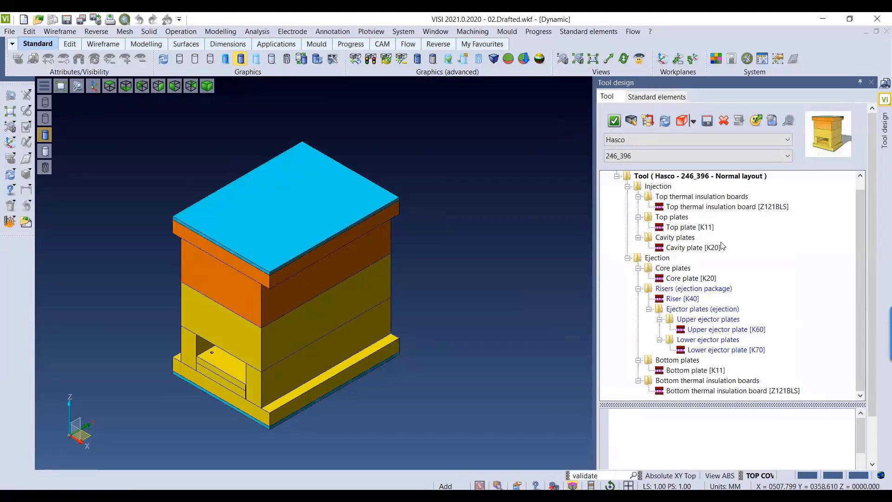
Delete the top thermal insulation board from the injection side of the tool
click(709, 198)
click(710, 208)
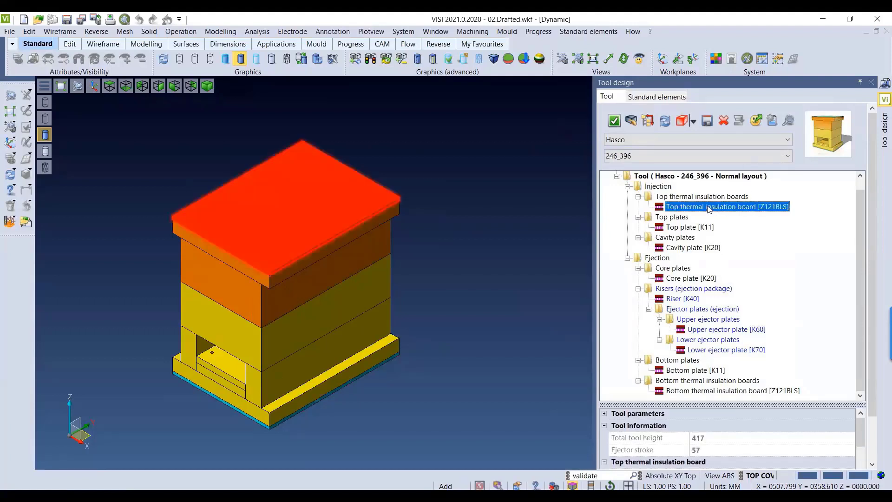
right_click(709, 208)
click(739, 238)
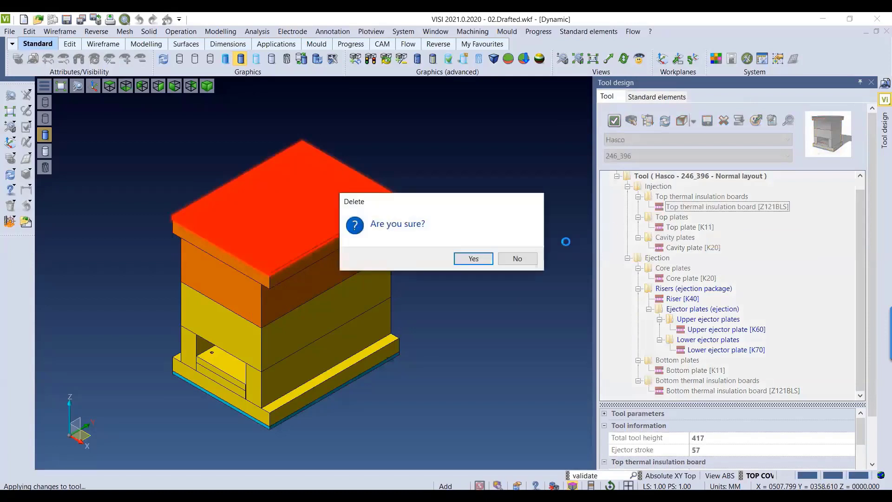
click(473, 258)
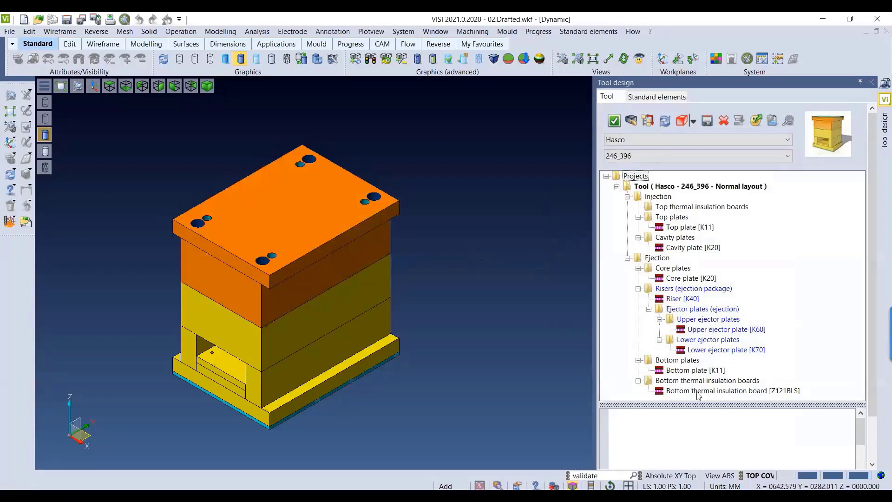
Enlarge the plate parameter area and set the cavity plate's database height to 96
drag(699, 405, 701, 234)
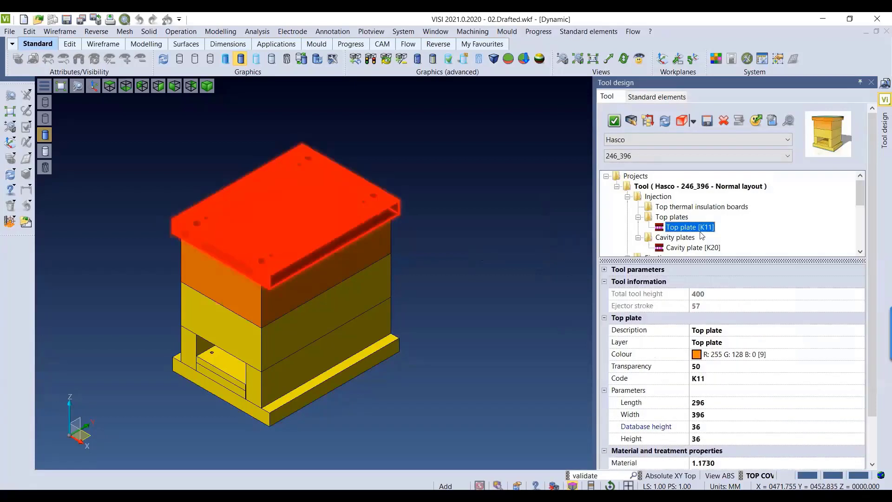
click(722, 431)
click(719, 427)
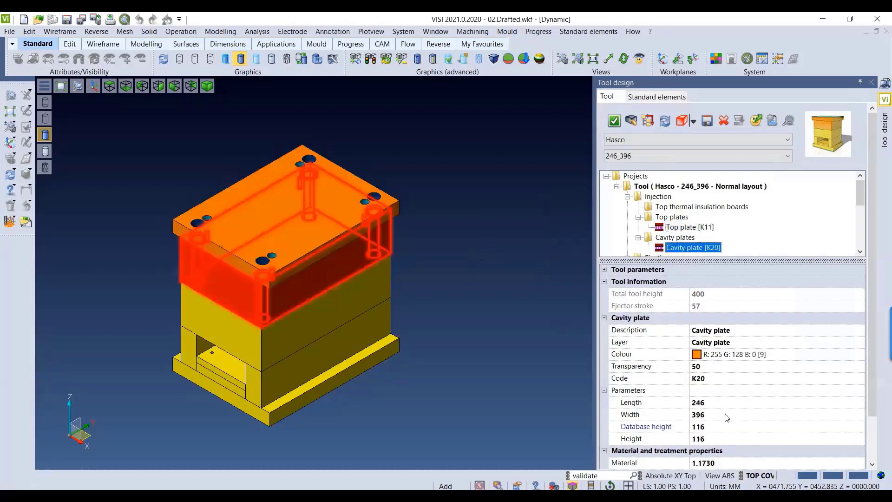
click(718, 428)
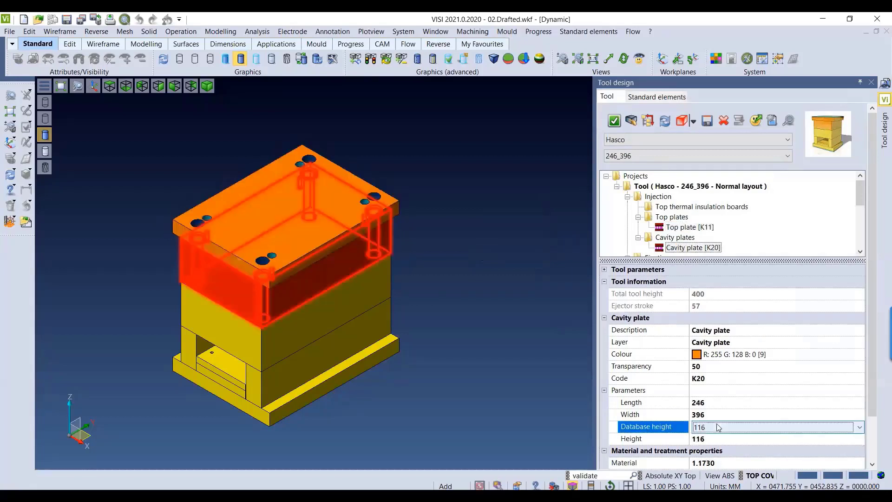
click(719, 427)
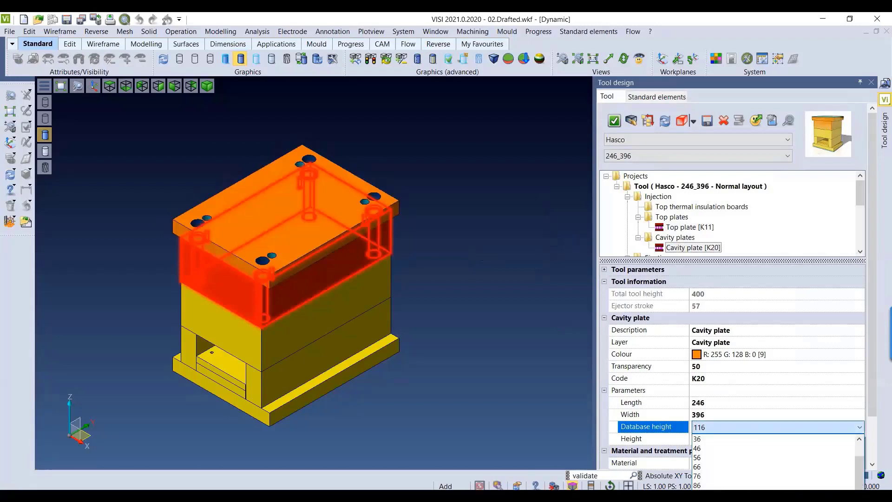
click(715, 494)
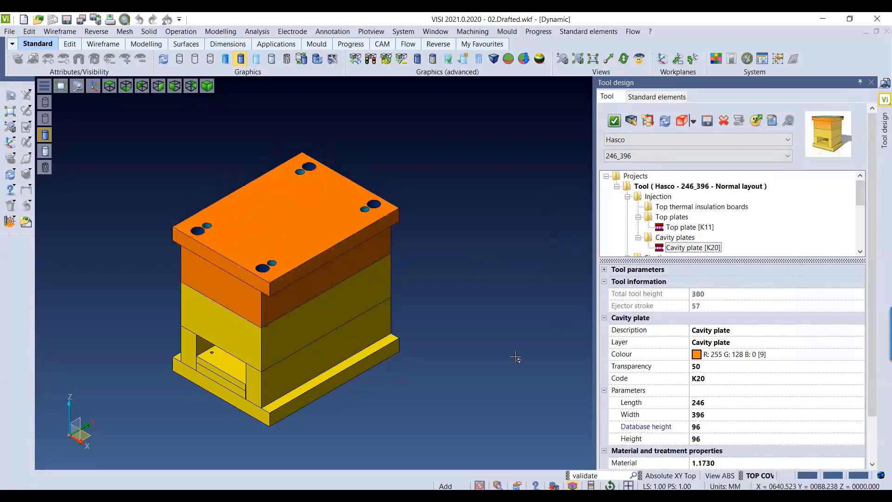
Set the tool's injection opening value and ejection opening value to 2 each in the tool parameters
middle_drag(515, 357, 527, 327)
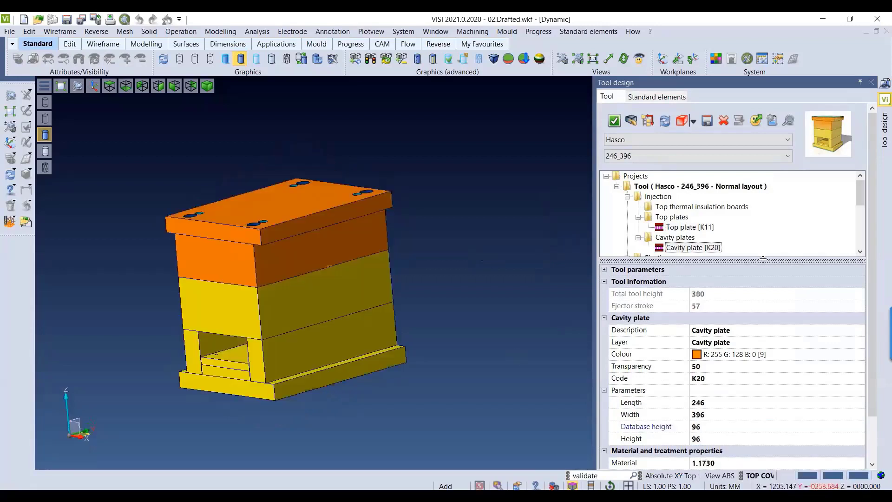
click(638, 185)
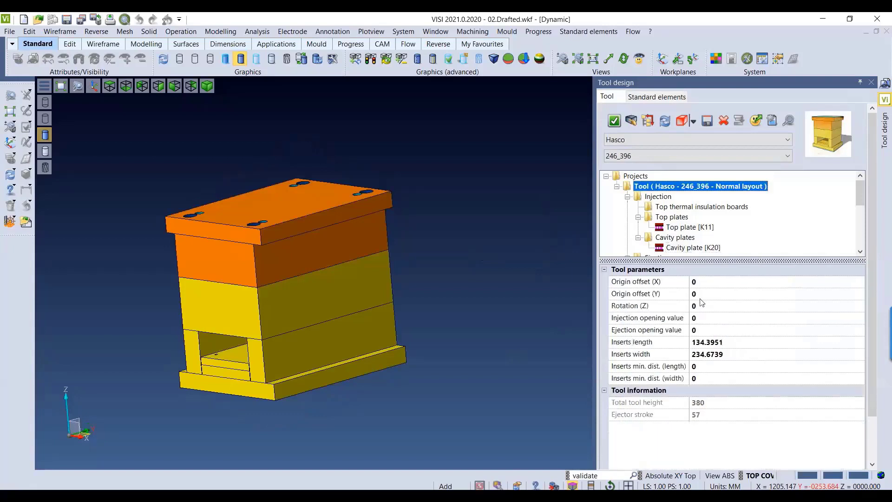
click(712, 318)
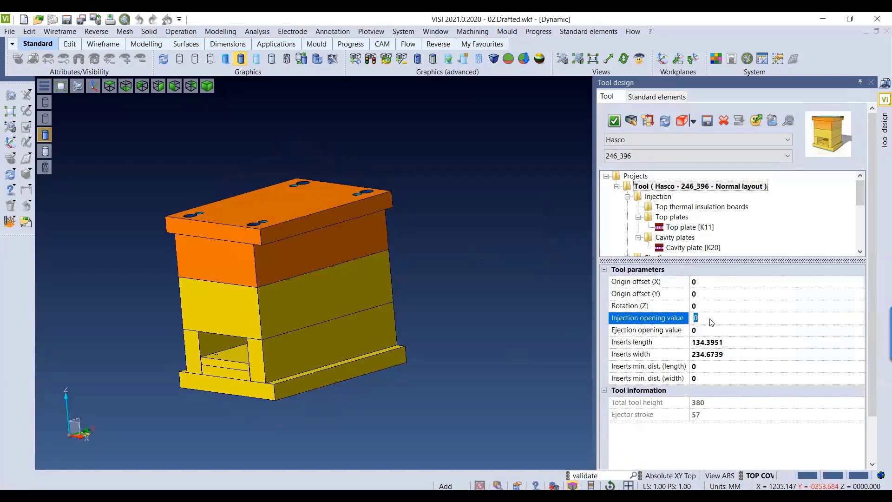
text(2)
key(Return)
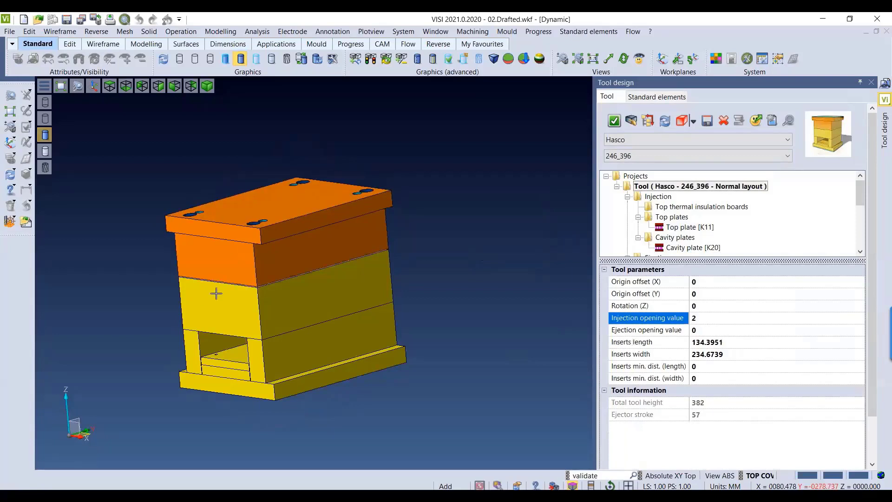
scroll(225, 285, up, 3)
scroll(225, 285, up, 3)
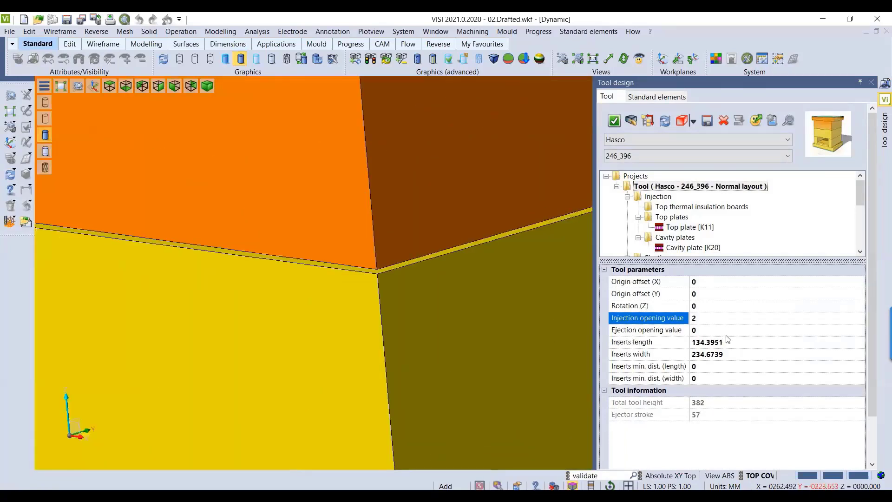
click(711, 332)
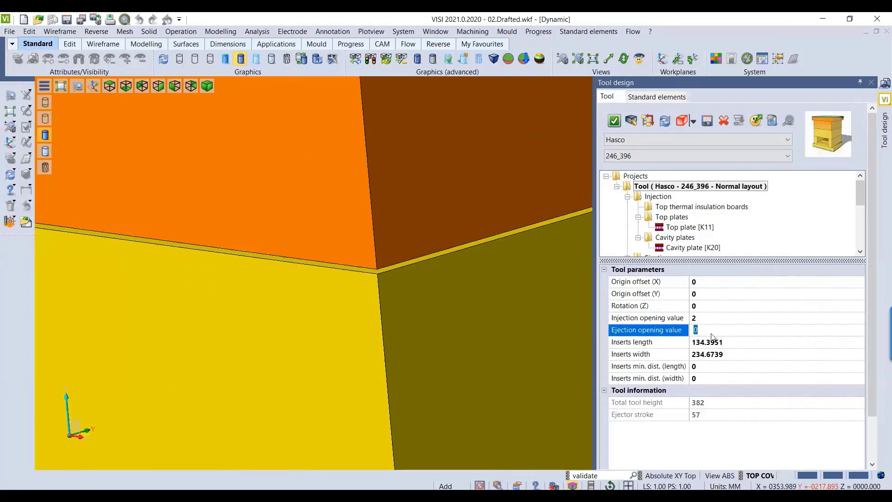
text(2)
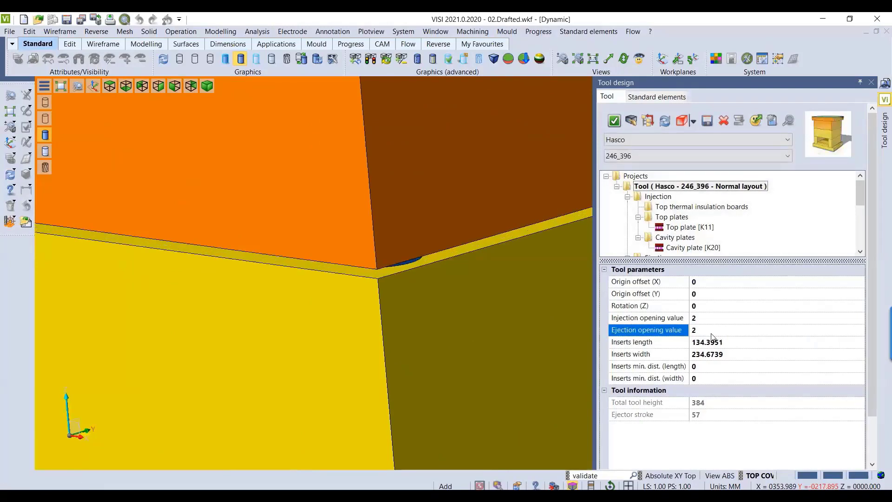
scroll(318, 328, down, 6)
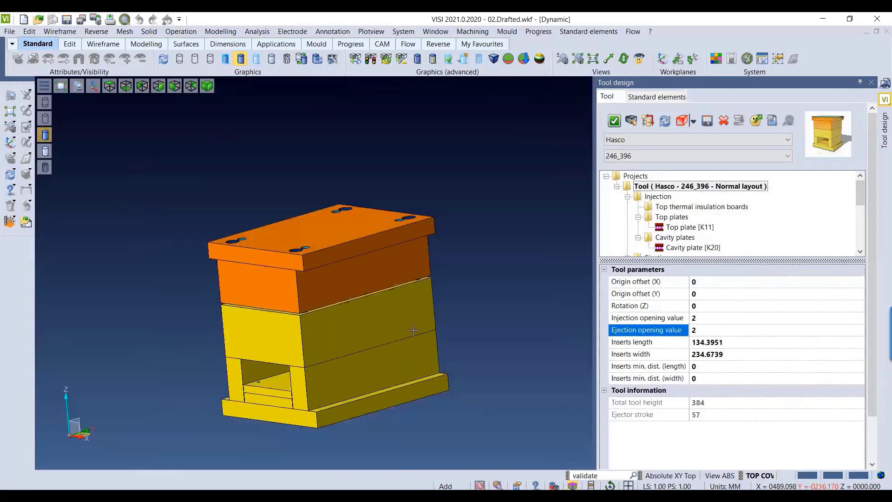
Load the Hasco Normal layout set of standard elements into the tool
middle_drag(414, 331, 440, 330)
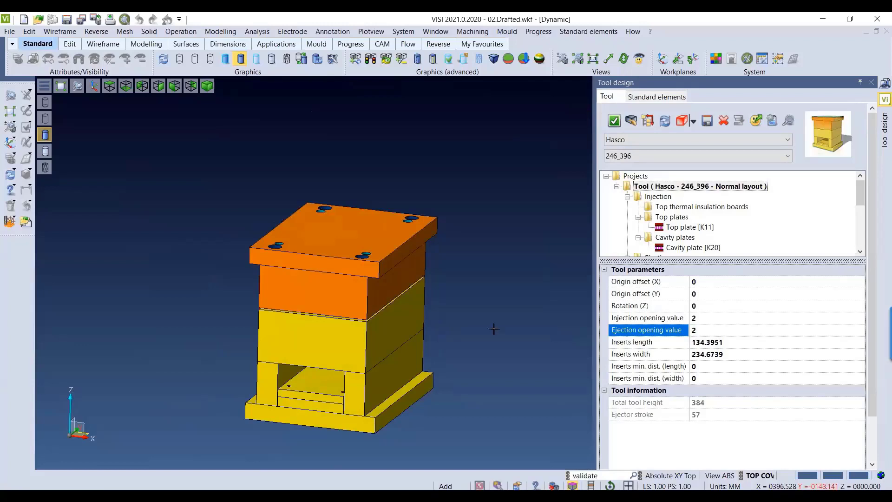
click(665, 120)
click(661, 99)
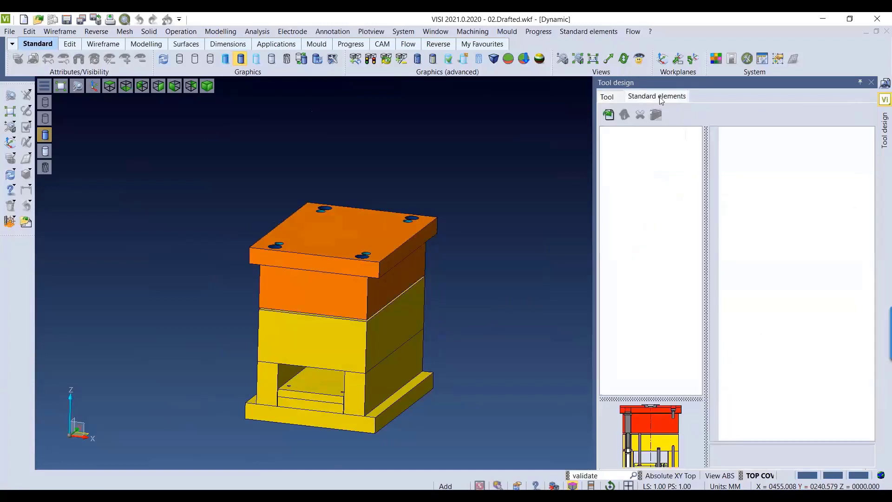
click(609, 115)
mouse_move(631, 122)
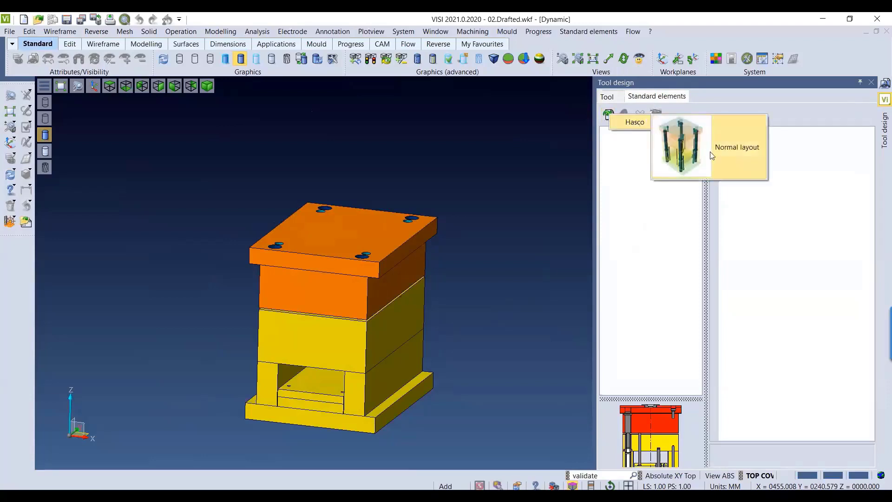
click(695, 155)
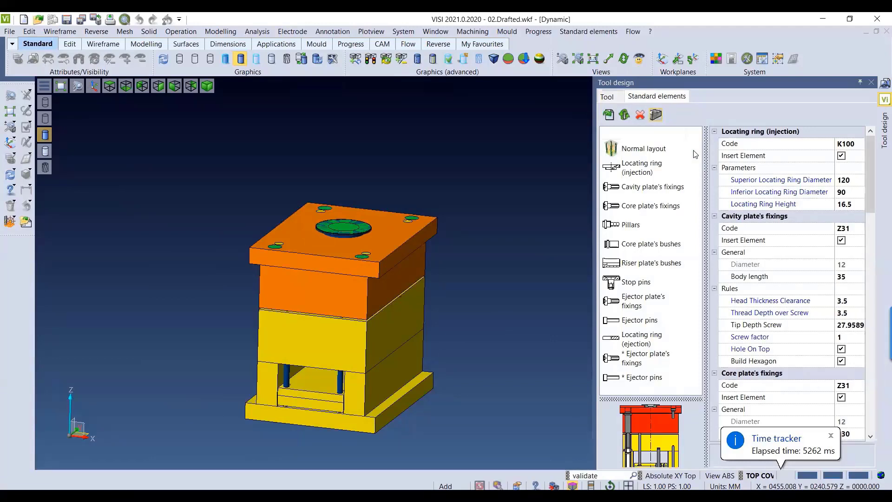
Exclude the injection and ejection locating rings from the standard elements and leave Tool design
middle_drag(467, 291, 448, 294)
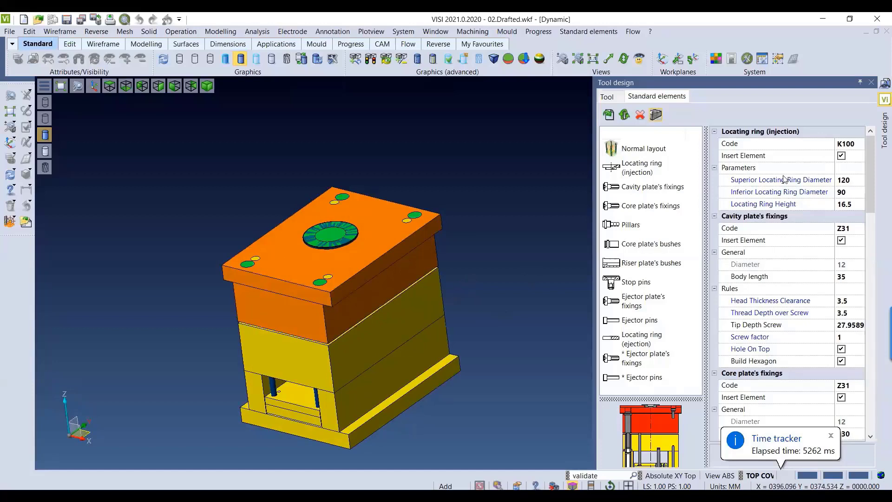
drag(706, 195, 649, 194)
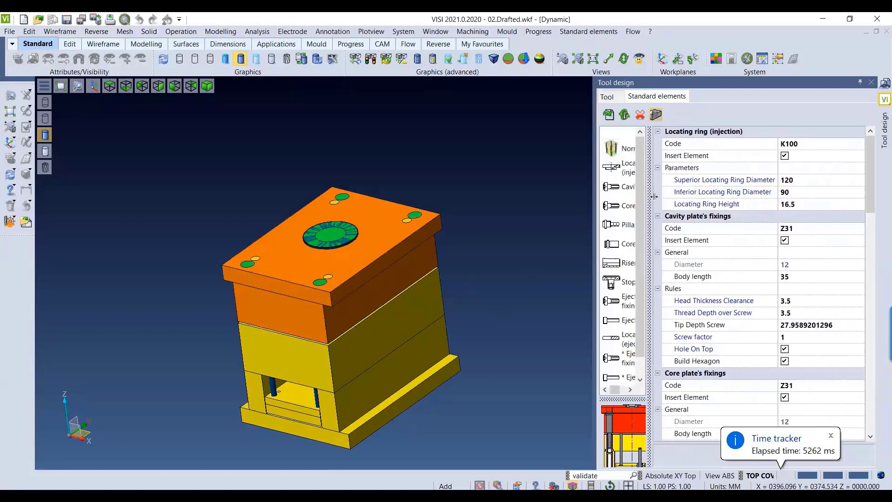
click(784, 156)
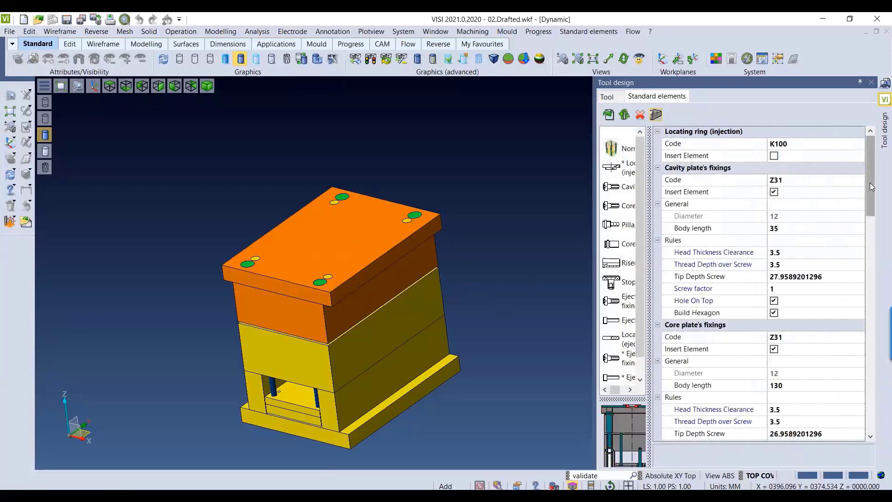
drag(870, 186, 862, 392)
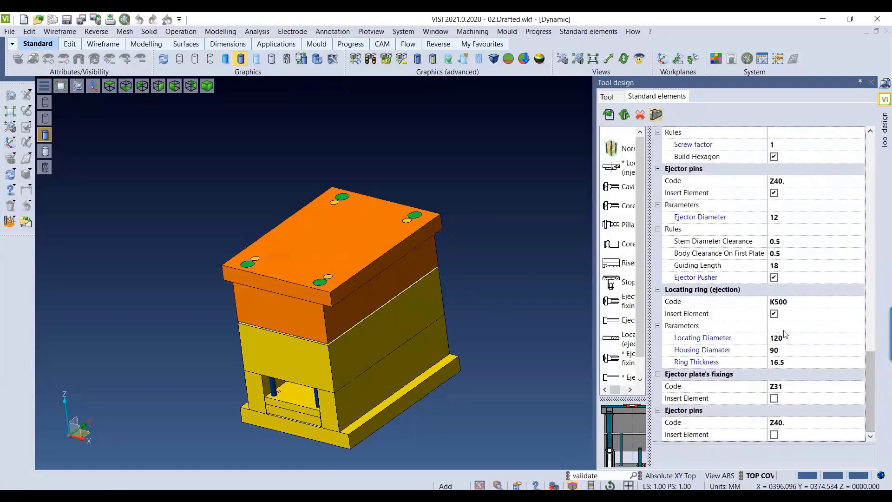
middle_drag(517, 372, 498, 309)
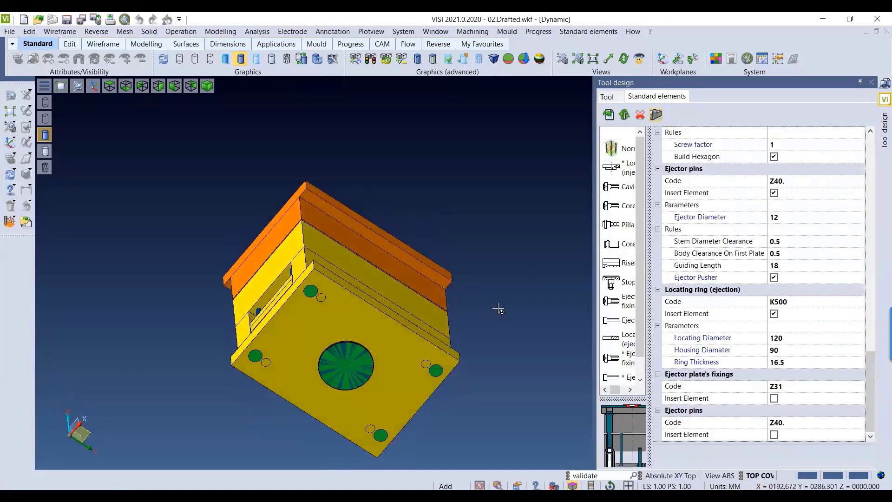
click(772, 313)
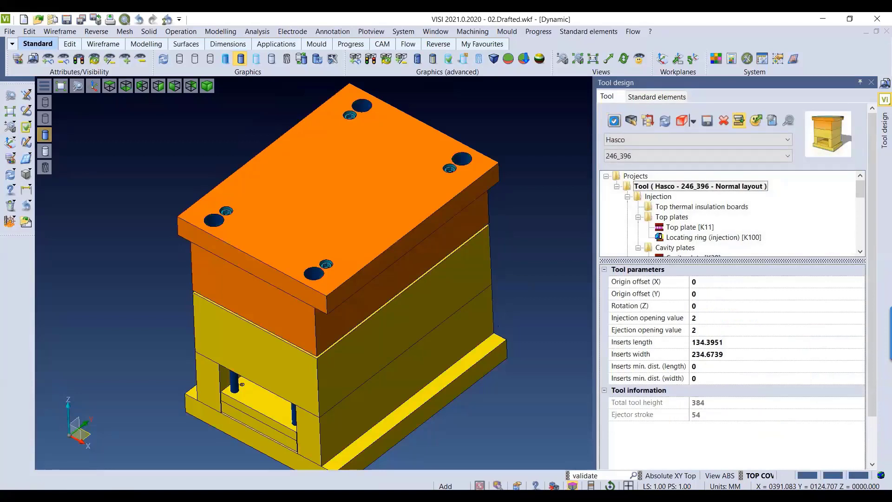
click(870, 83)
Start Insert cavities management, shade the tool transparently and define both mould halves as the inserts
scroll(534, 281, up, 3)
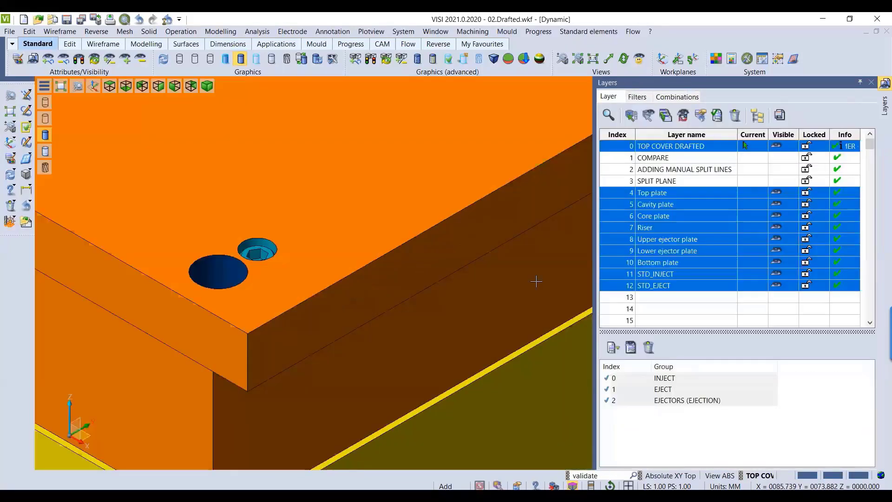
middle_click(535, 281)
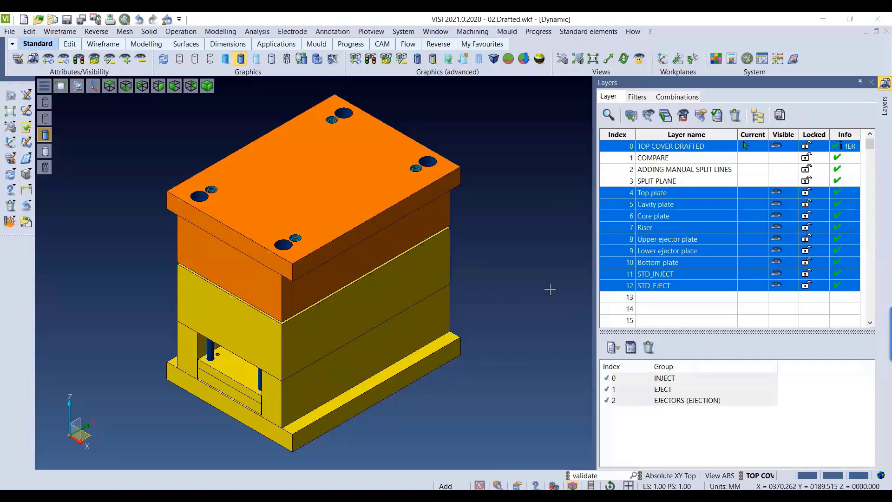
click(501, 32)
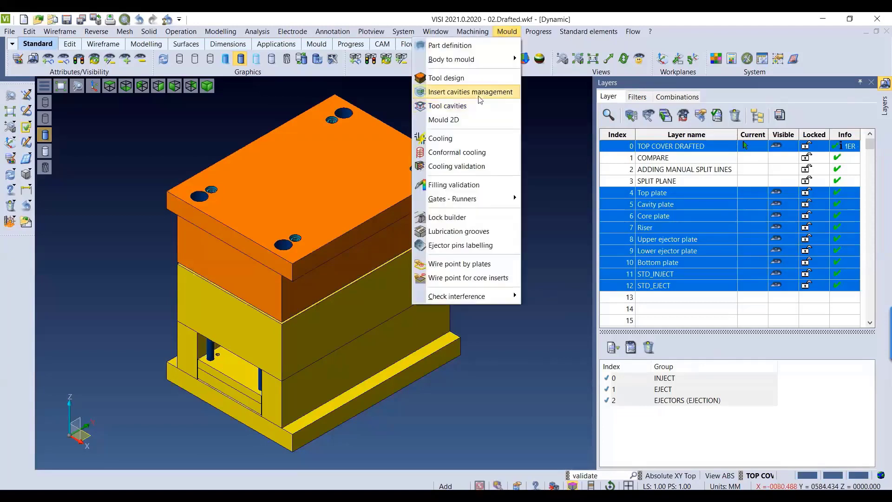
click(470, 92)
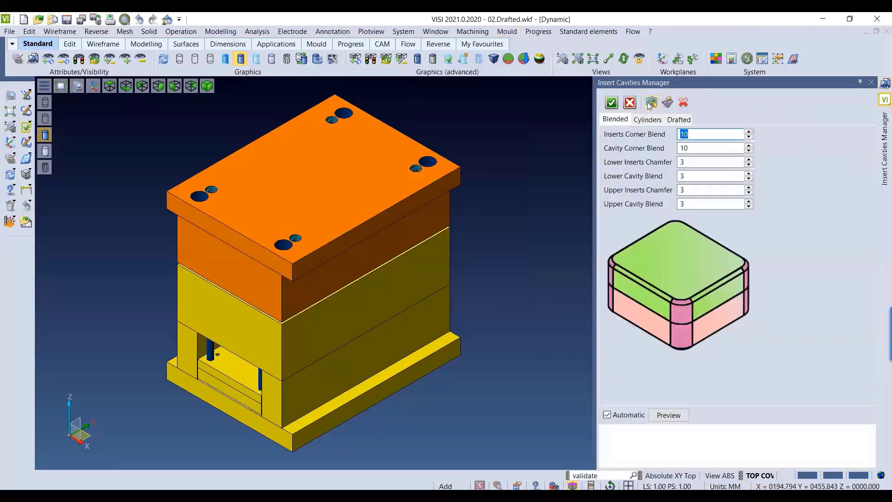
click(652, 103)
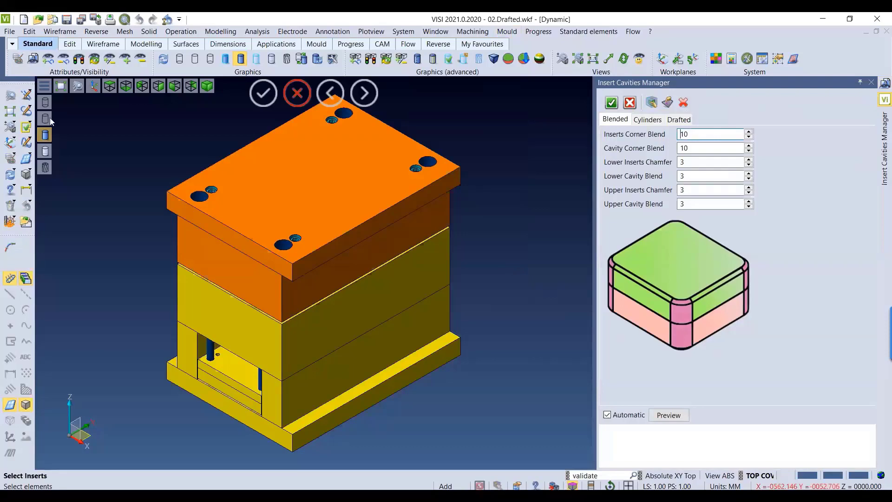
click(45, 151)
middle_drag(475, 357, 497, 314)
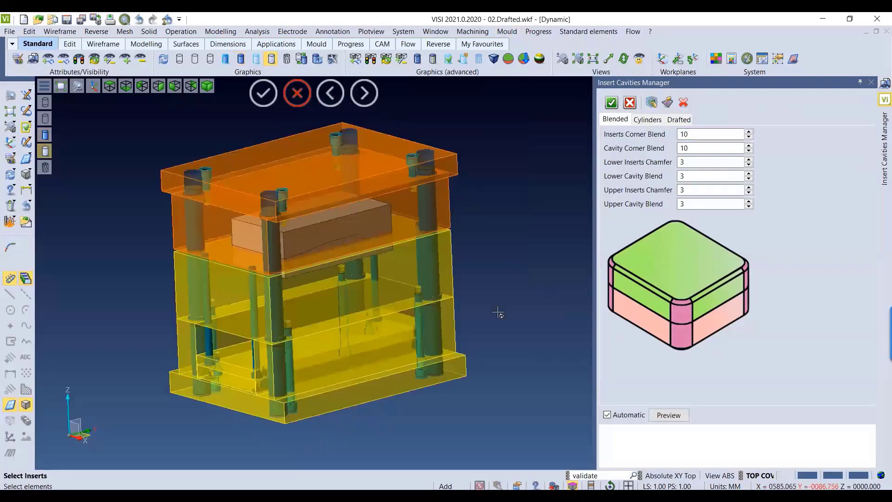
scroll(282, 229, up, 3)
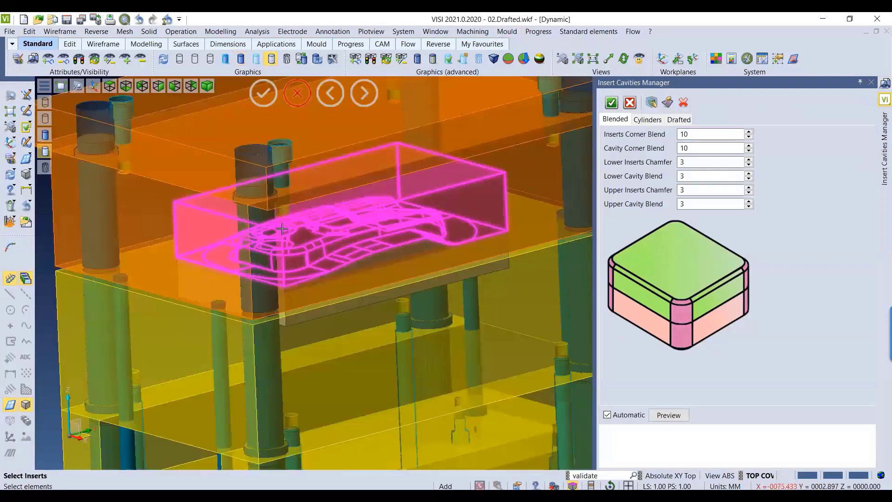
click(282, 229)
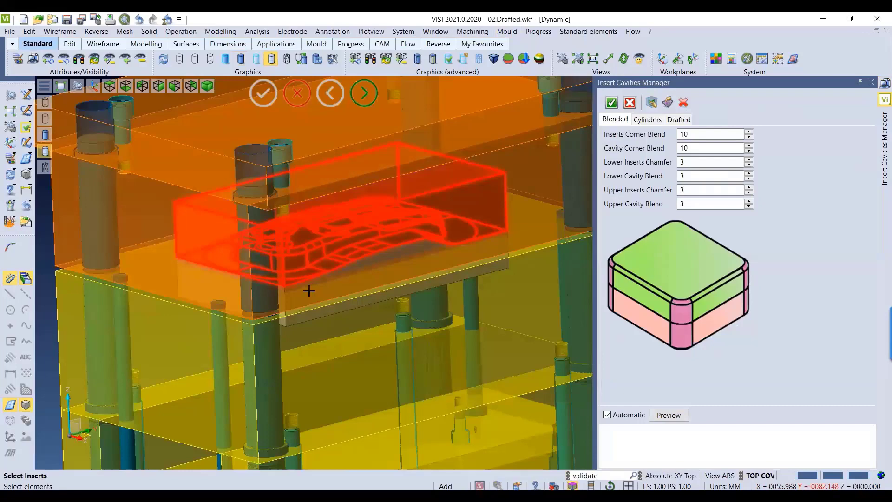
click(286, 294)
scroll(284, 306, down, 3)
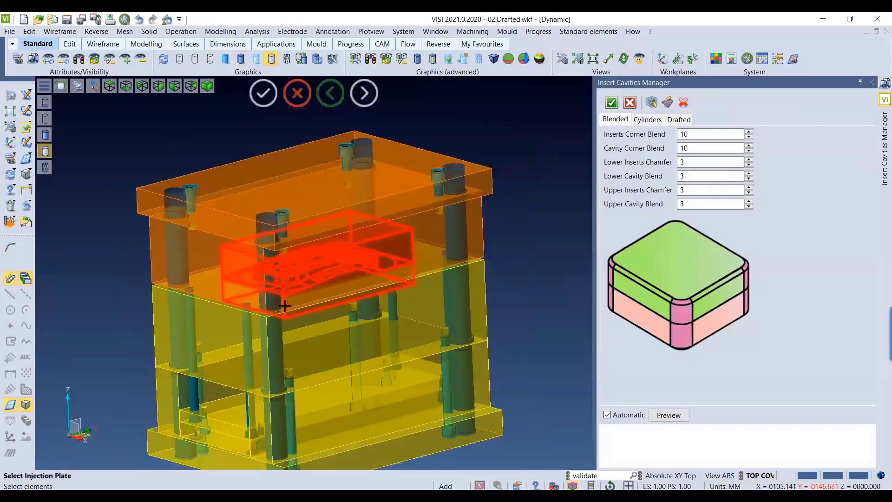
Assign the cavity plate as injection plate and the core plate as ejection plate for the blended insert cavities
click(150, 238)
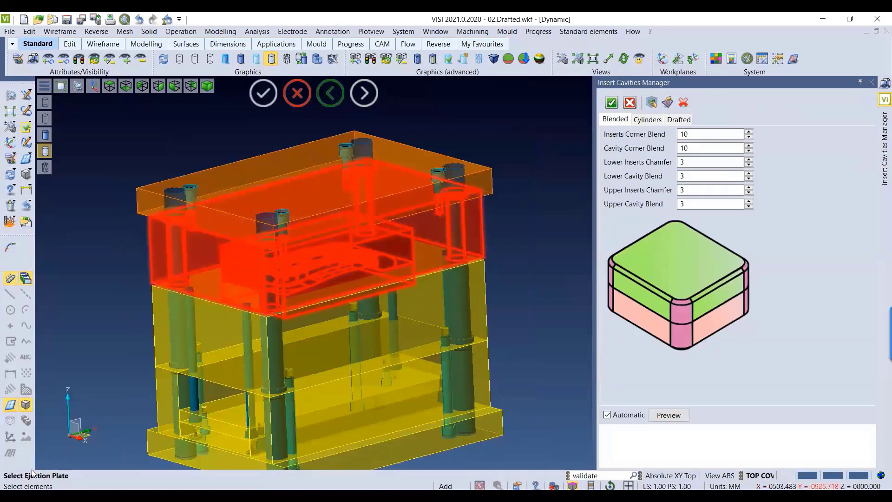
click(151, 302)
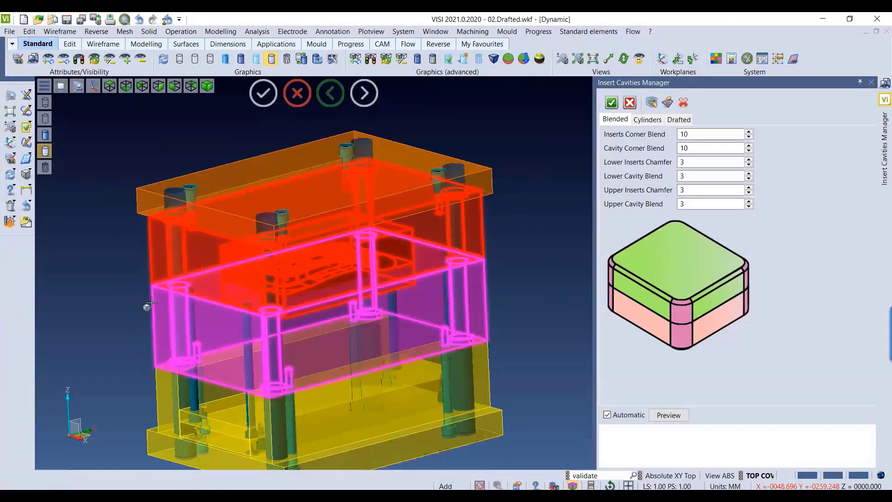
scroll(218, 327, up, 3)
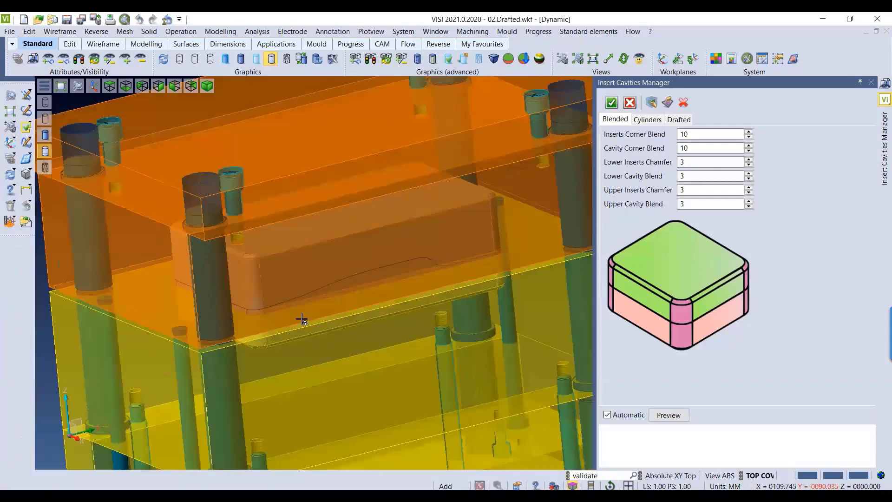
mouse_move(302, 319)
middle_down()
mouse_move(310, 318)
mouse_move(301, 306)
middle_up()
scroll(361, 289, down, 3)
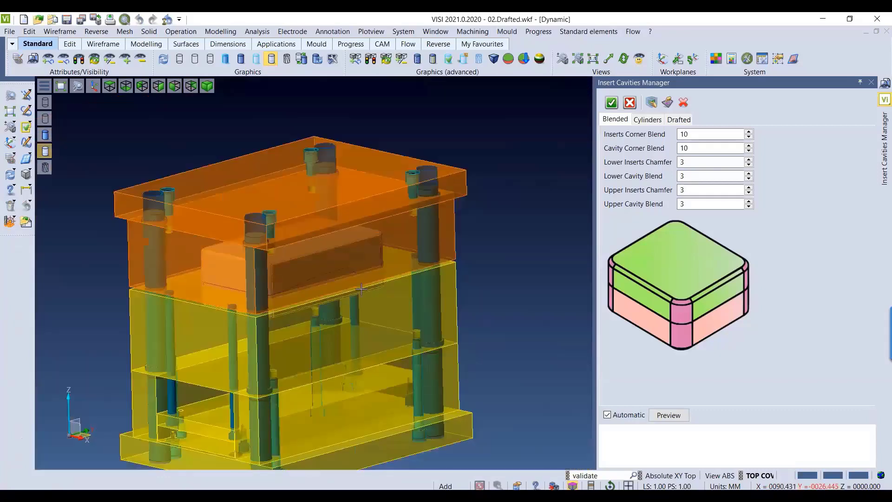
Change the insert cavity type from Blended to Cylinders and on to Drafted, examining the previewed pocket shape
click(647, 120)
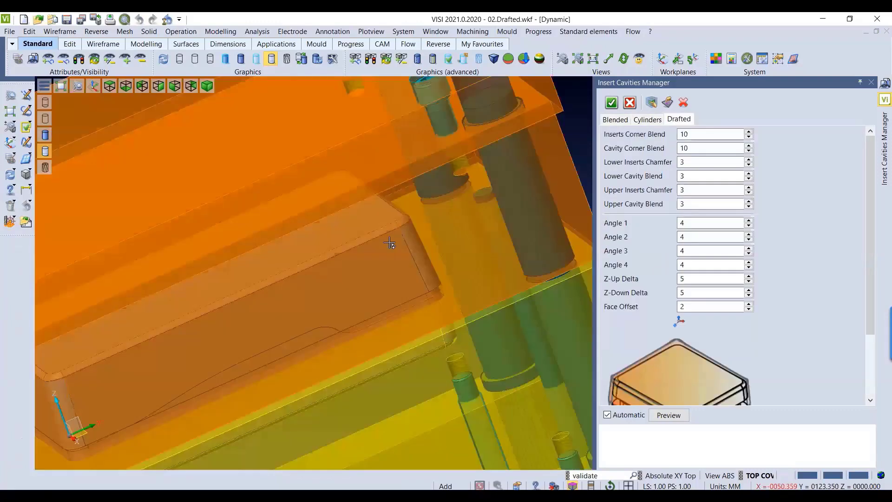
mouse_move(389, 243)
middle_down()
mouse_move(378, 225)
mouse_move(392, 239)
middle_up()
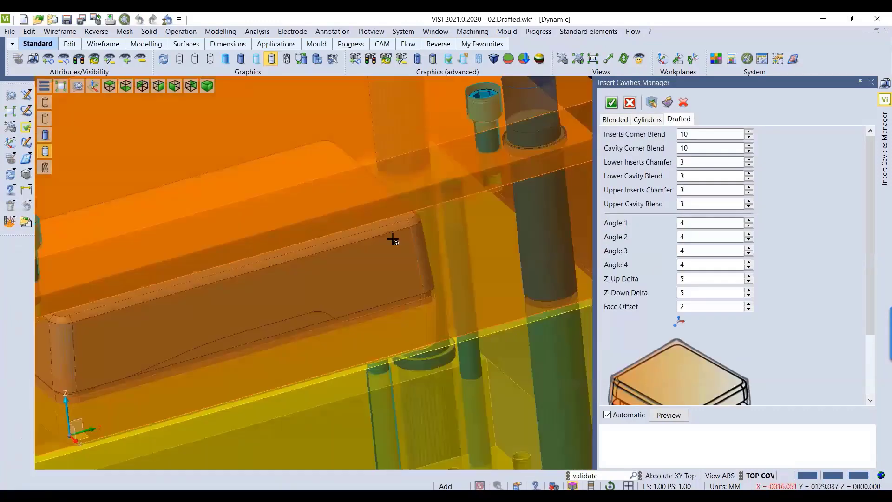
scroll(393, 239, down, 5)
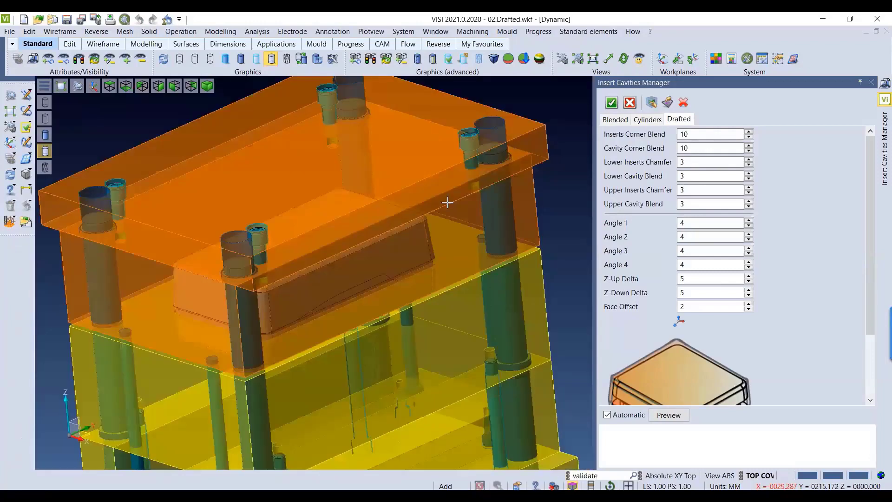
middle_drag(407, 288, 670, 132)
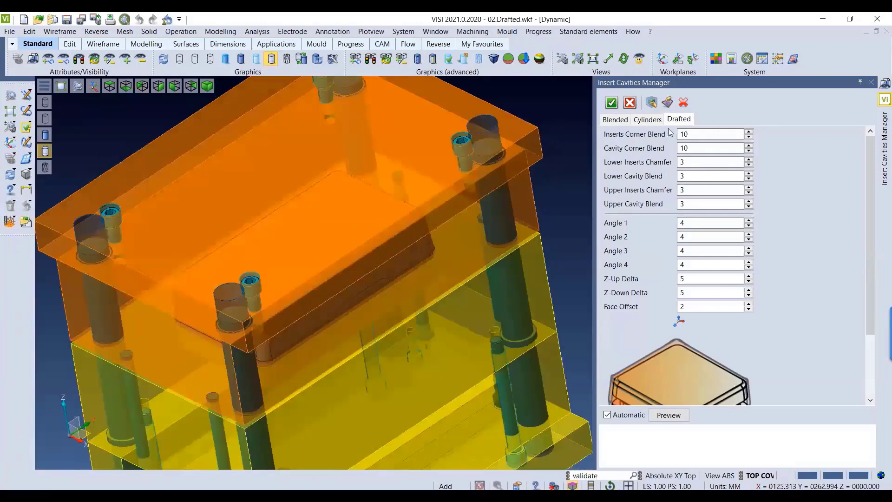
Switch the insert cavity type from Drafted to Cylinders
click(649, 119)
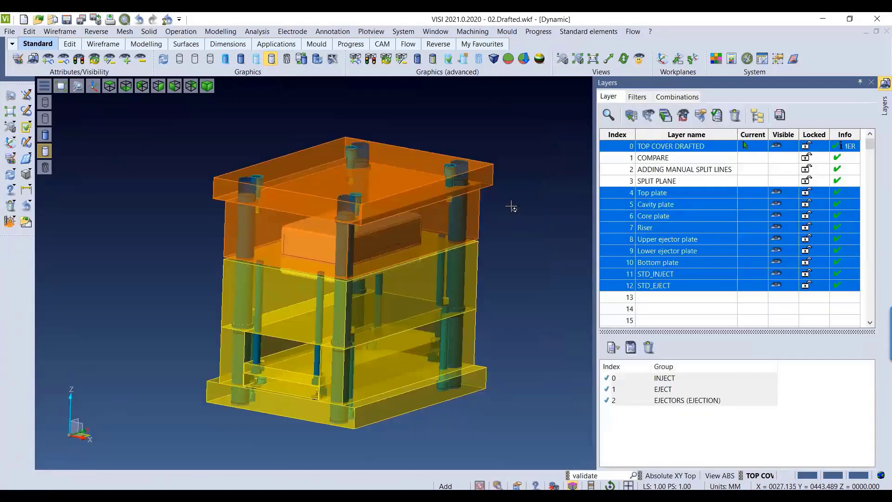
Examine the available and custom suppliers in the mould standard elements configuration
click(588, 32)
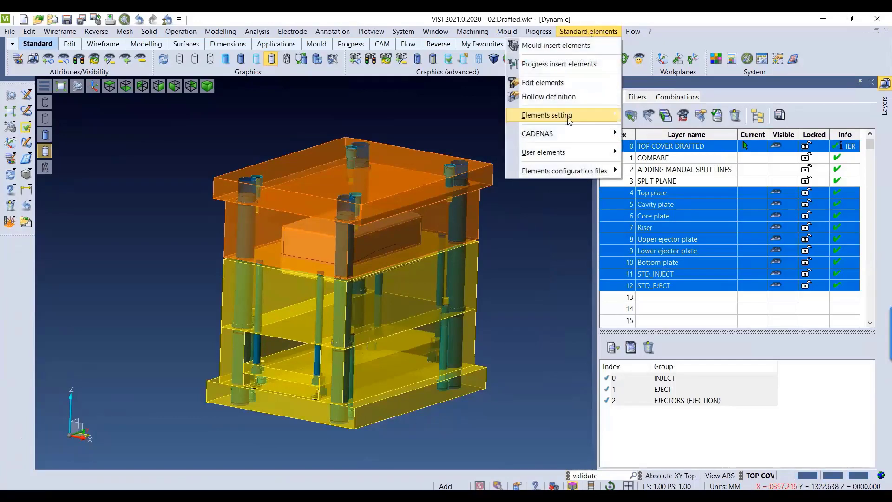
mouse_move(570, 120)
click(660, 115)
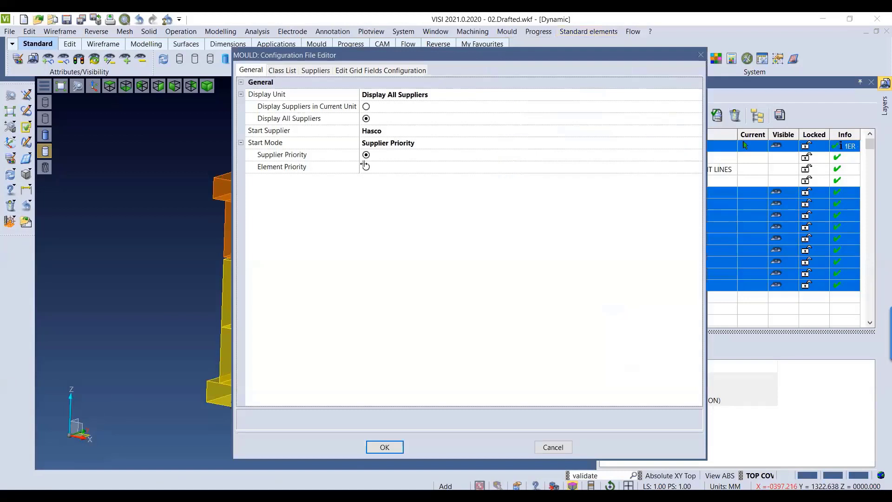
click(315, 70)
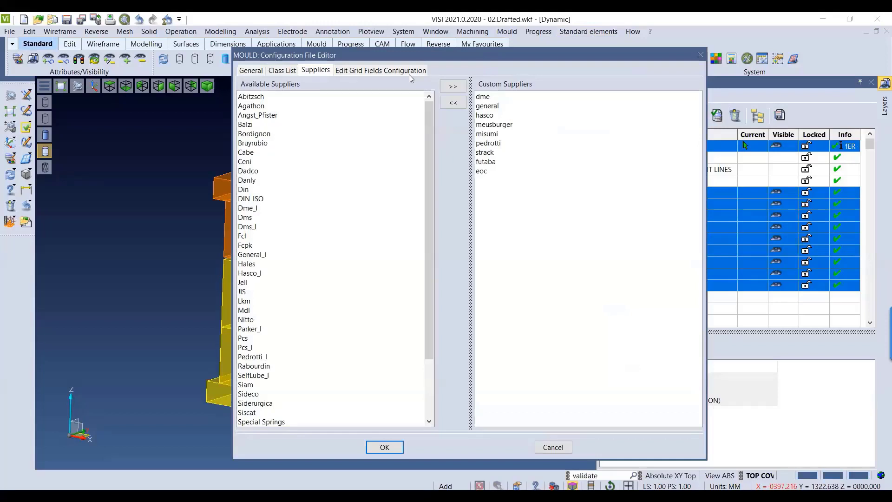
drag(406, 55, 313, 73)
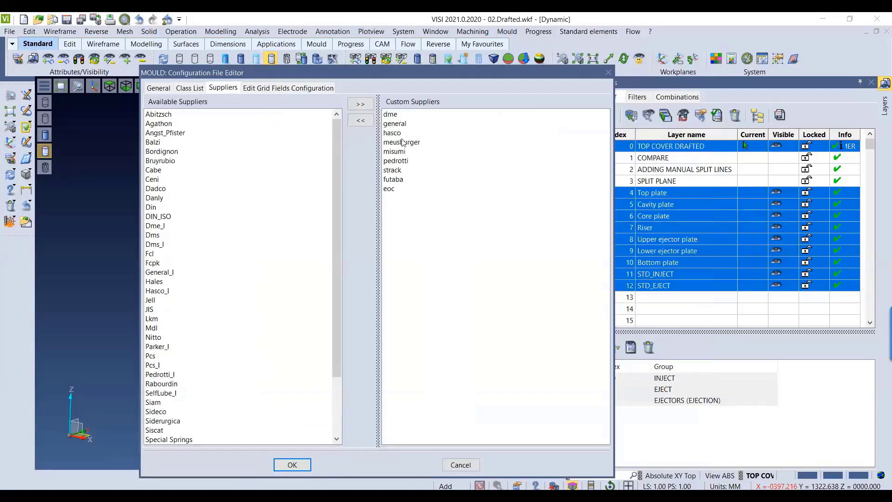
click(292, 465)
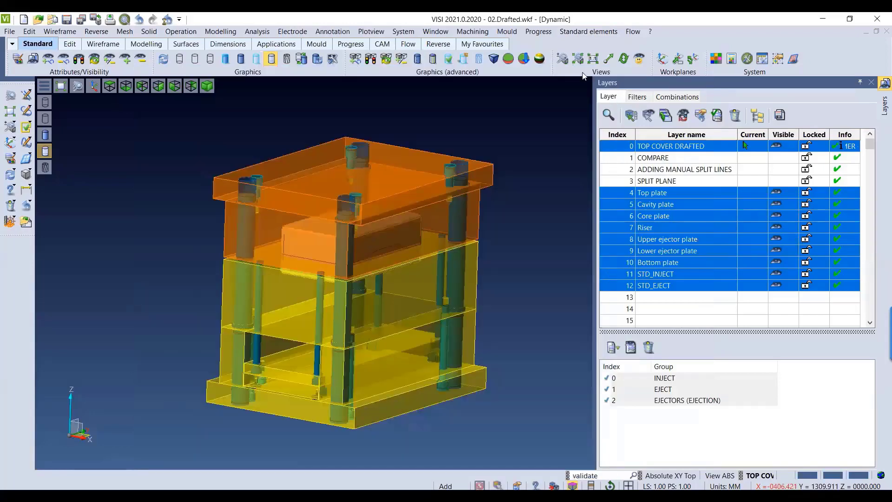
Start a Hasco Z511R sprue bushing with spherical radius from the mould insert elements
click(579, 31)
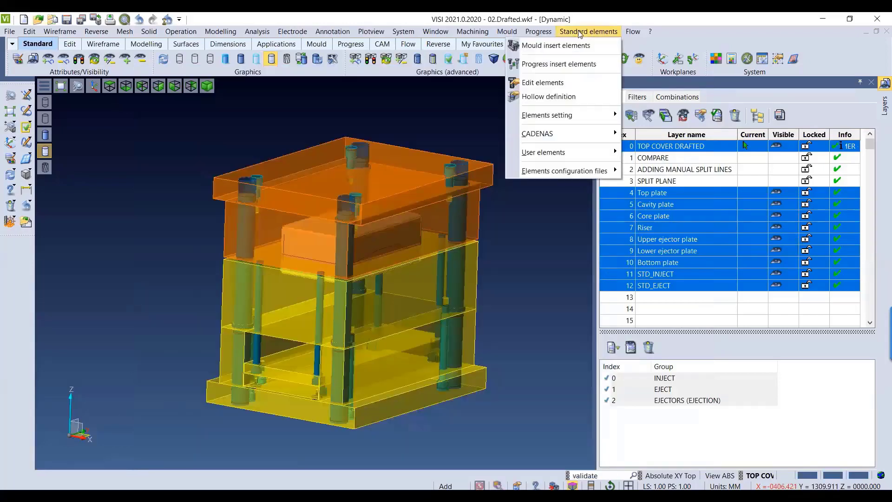
click(529, 45)
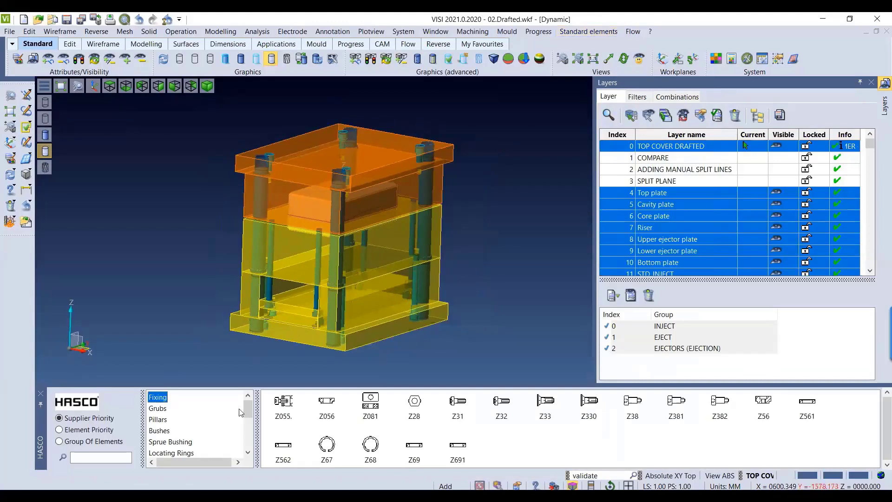
scroll(248, 415, down, 1)
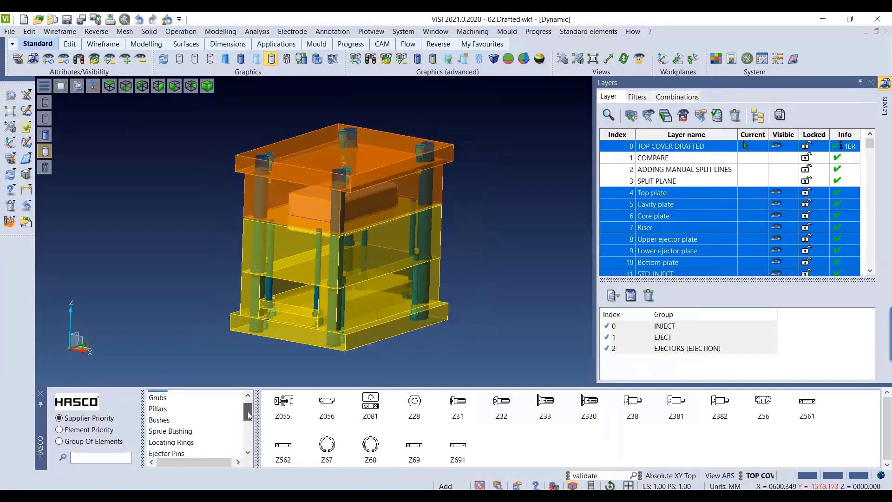
click(173, 434)
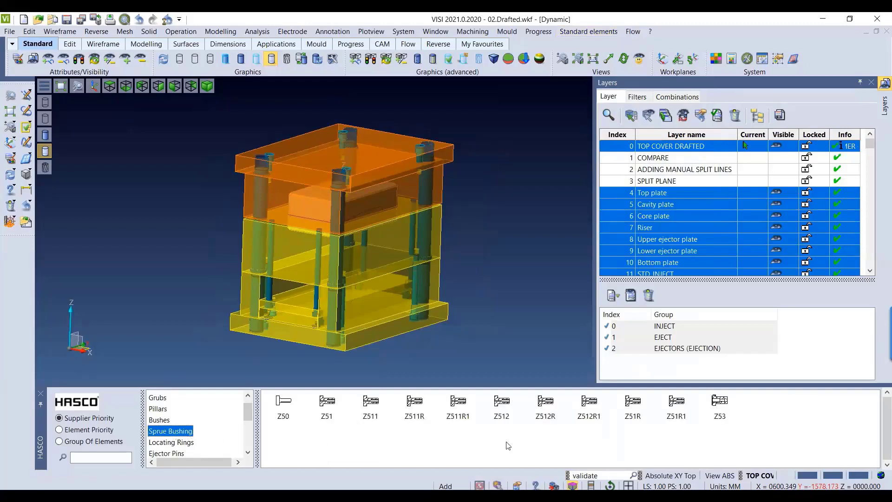
click(409, 402)
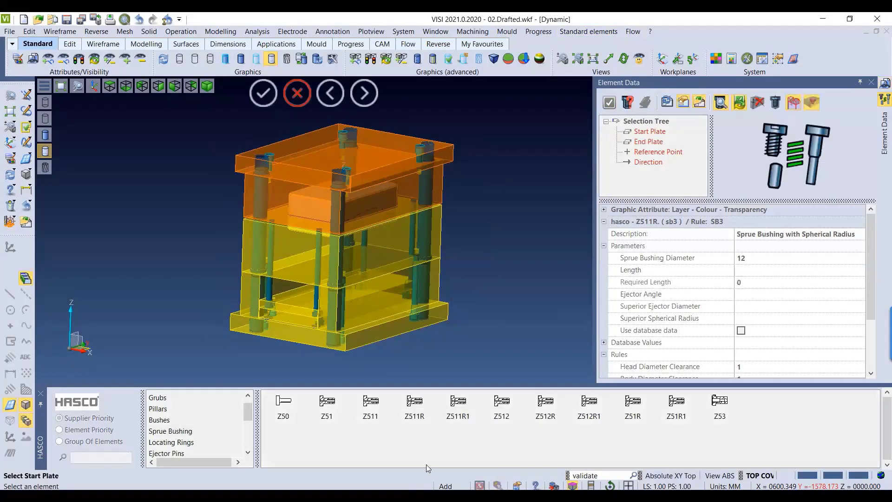
Assign the cavity plate as start plate and the upper mould half inside it as end plate for the sprue bushing
scroll(458, 146, up, 2)
scroll(457, 146, up, 2)
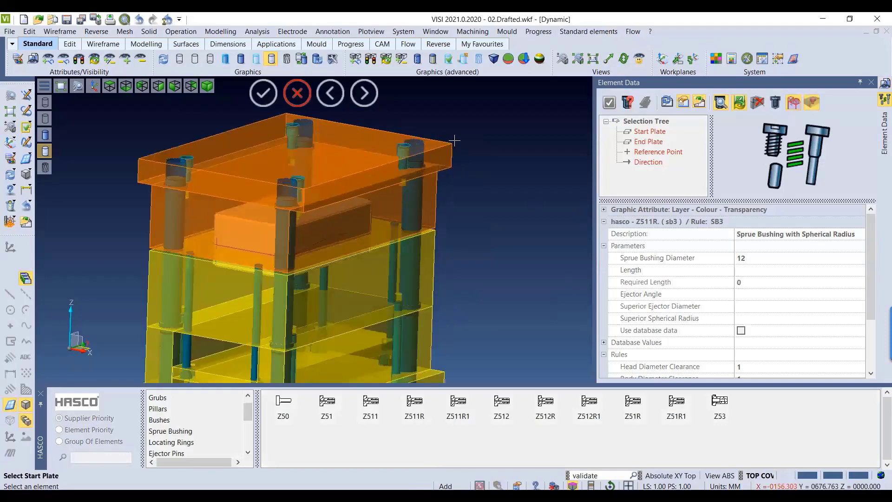
scroll(454, 140, up, 1)
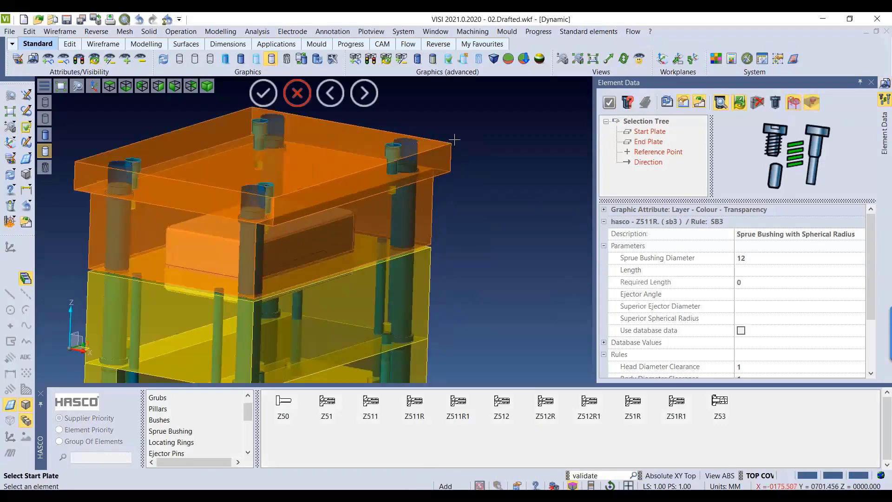
scroll(454, 155, up, 2)
scroll(455, 158, up, 1)
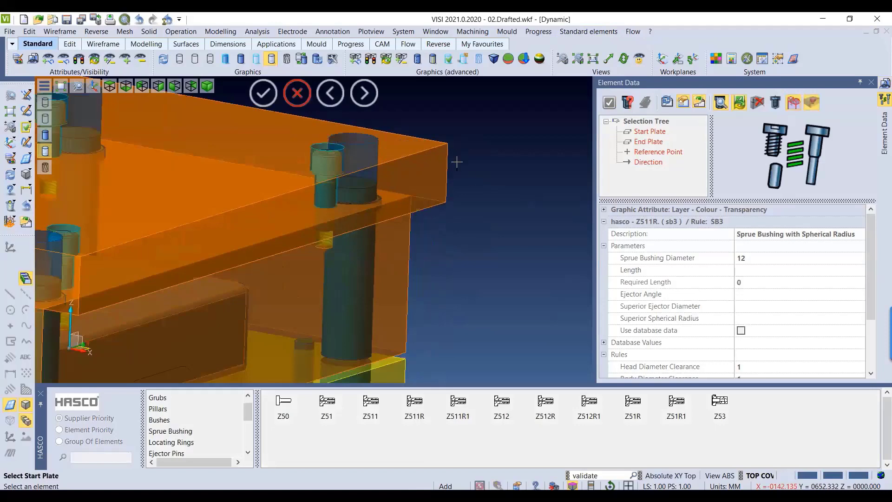
scroll(528, 242, down, 1)
scroll(530, 241, down, 1)
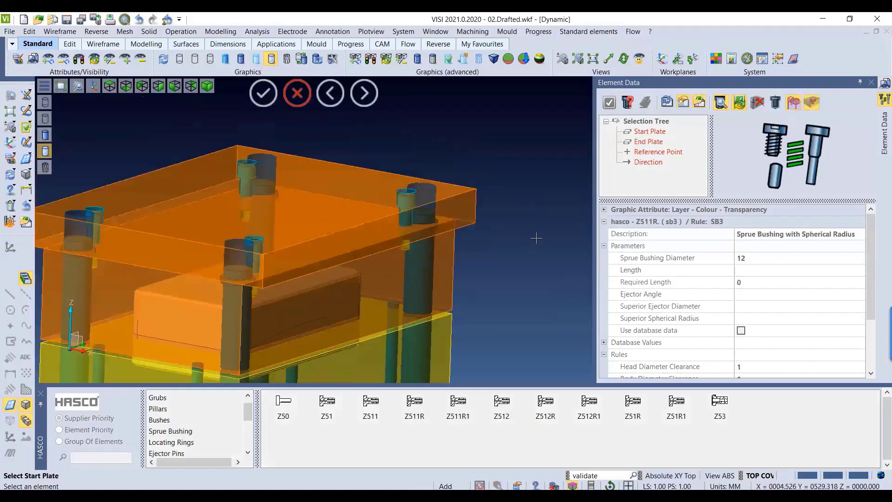
middle_drag(535, 238, 492, 256)
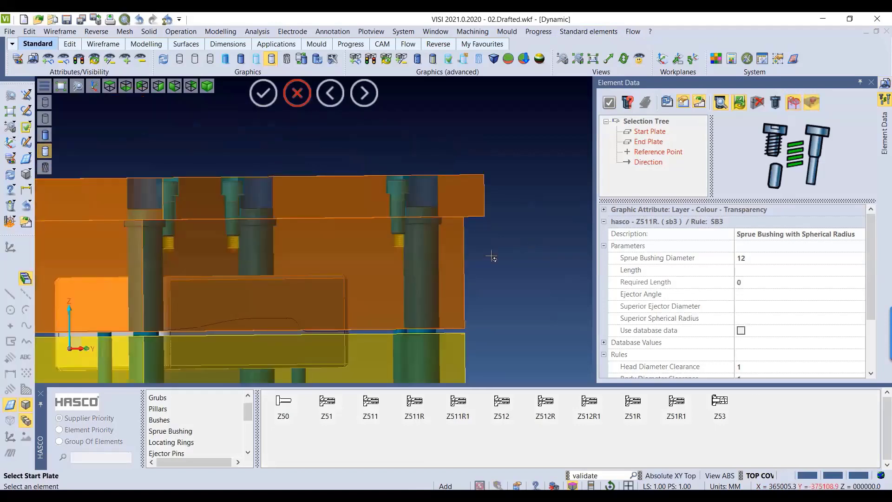
click(301, 281)
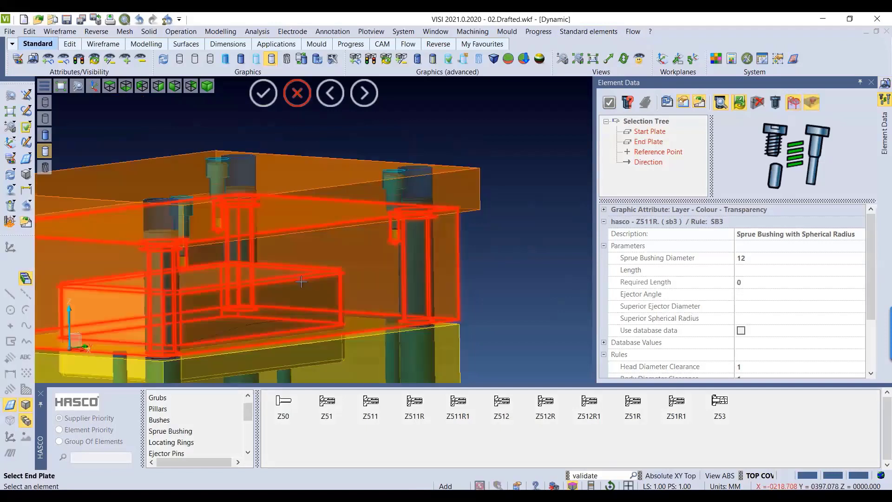
click(303, 284)
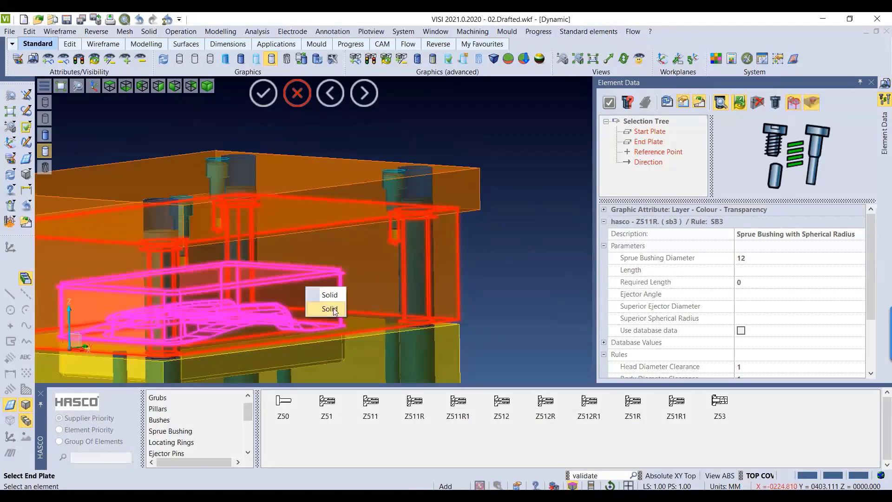
click(334, 310)
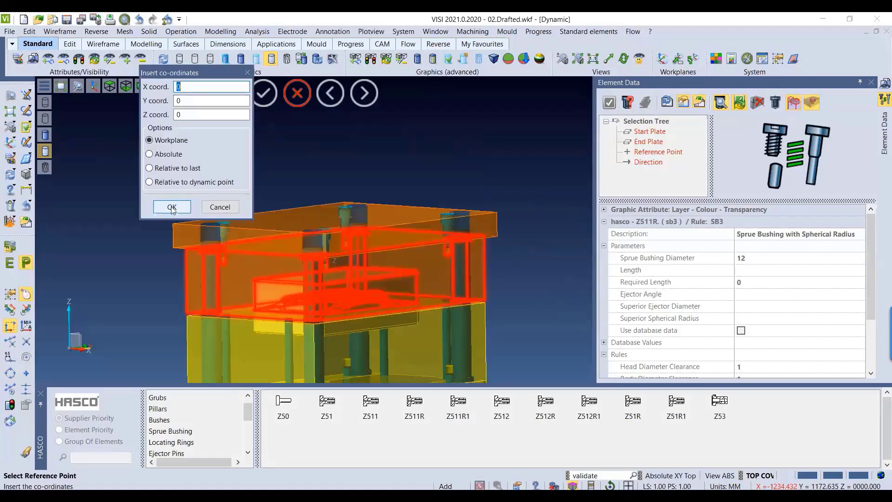
Place the sprue bushing at workplane coordinates 0, 0, 0 with a diameter of 18 and close the Hasco element library
click(171, 206)
click(762, 282)
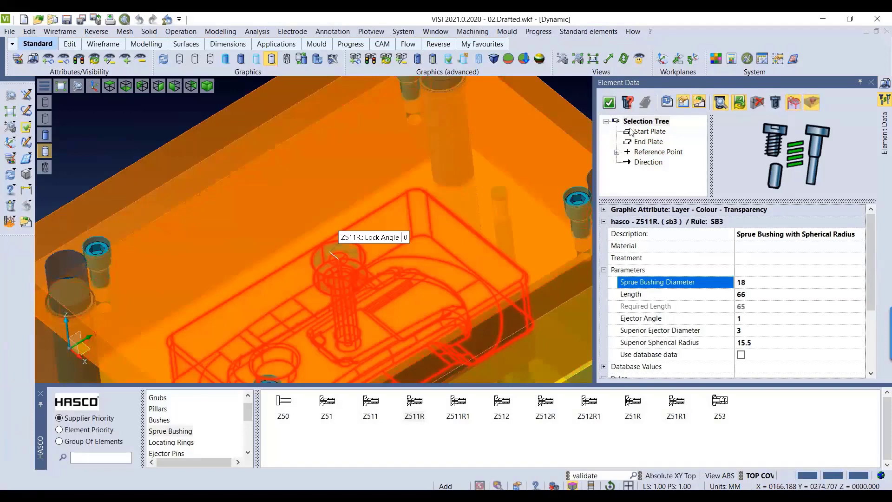
key(Return)
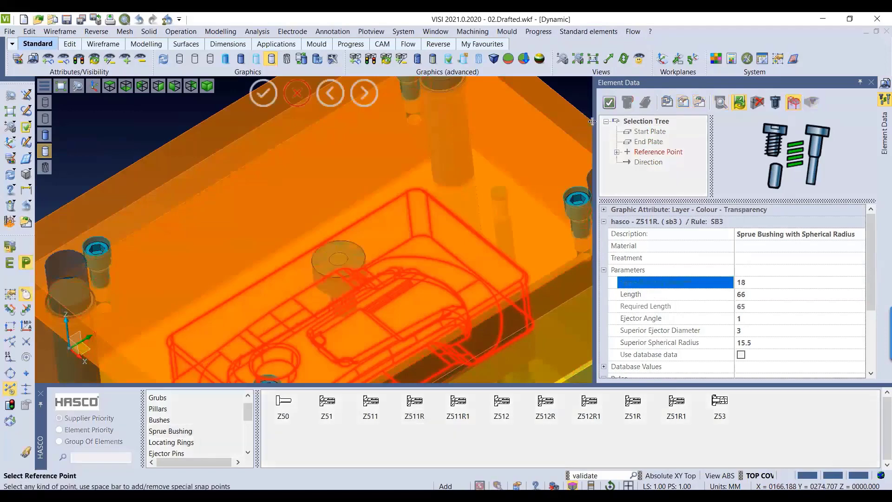
scroll(352, 291, up, 3)
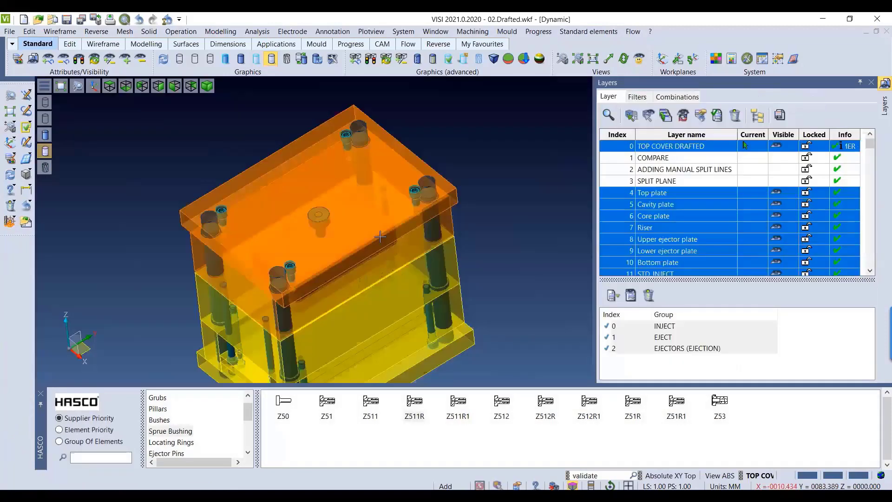
middle_drag(380, 237, 512, 210)
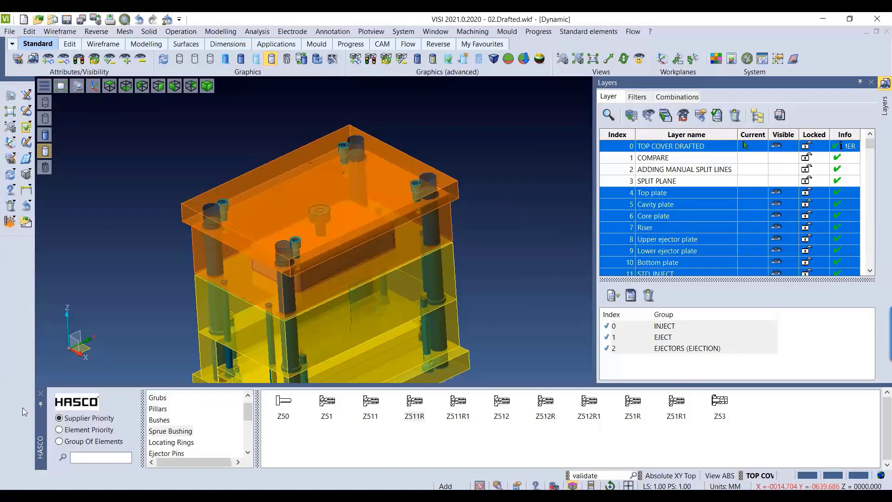
click(40, 394)
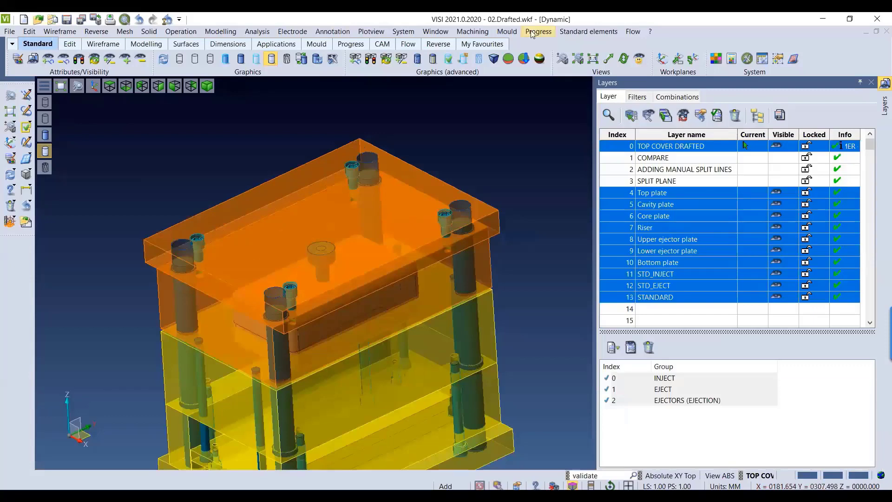
Load the user element register ring.grp from the 02.Mould Base folder
click(508, 33)
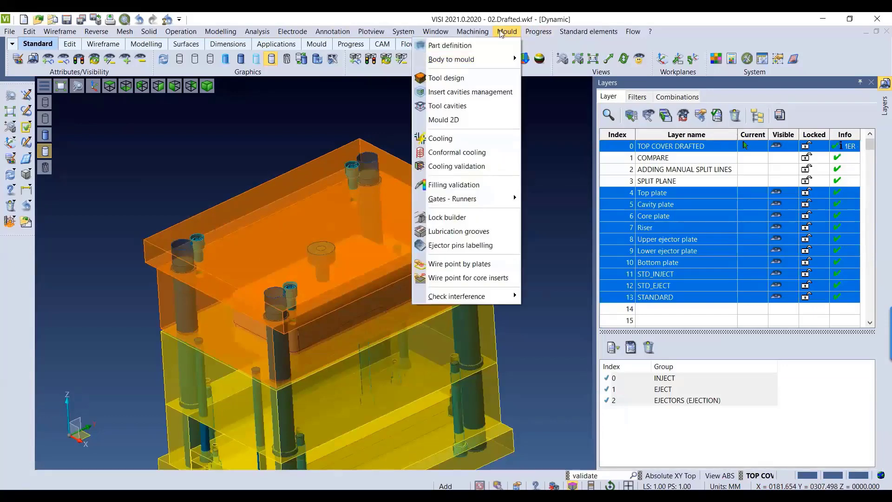
mouse_move(588, 32)
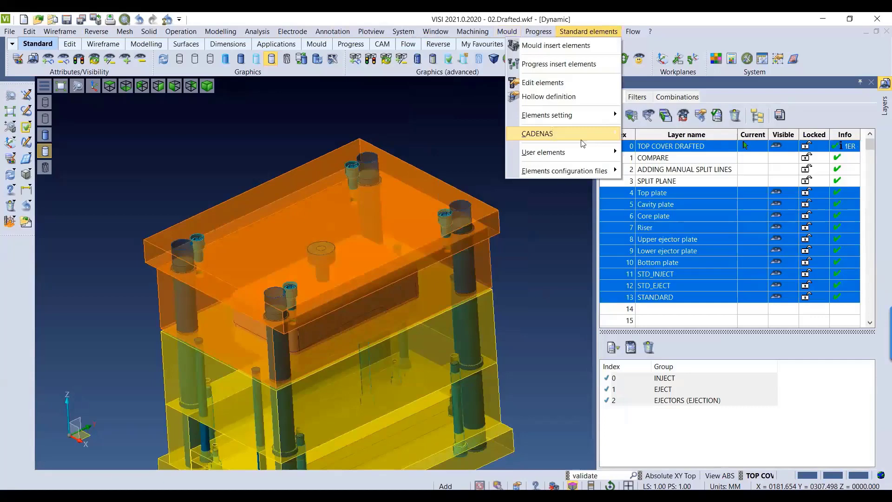
mouse_move(567, 153)
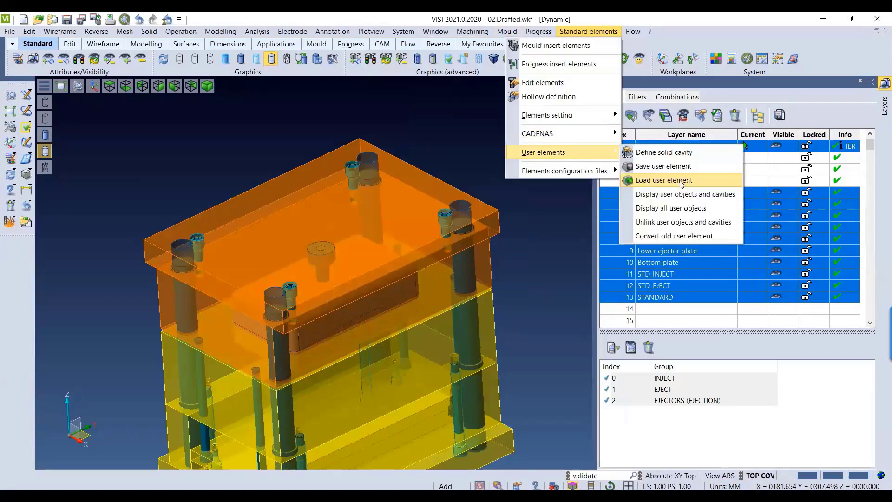
click(681, 181)
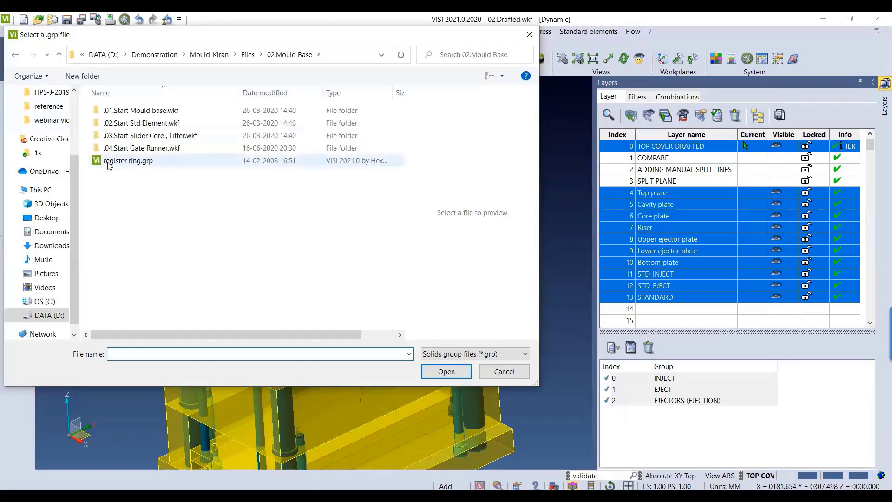
double_click(109, 162)
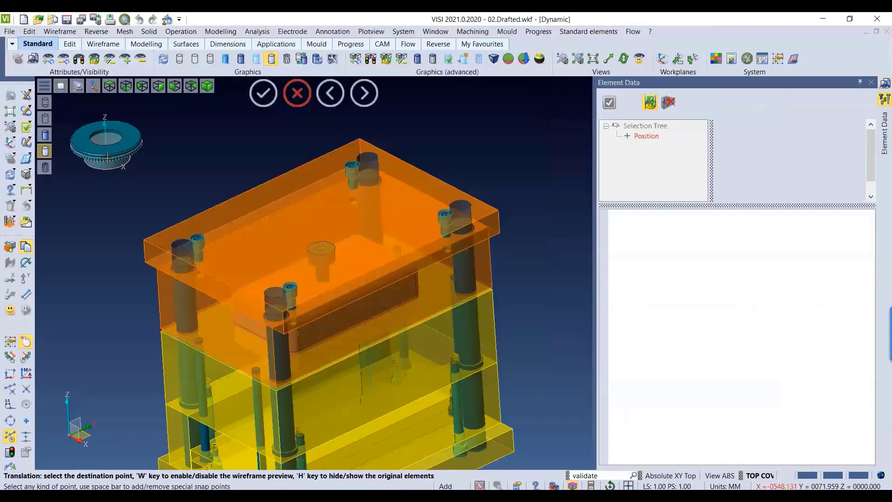
Position the register ring at the centre of the sprue bushing's circular head edge and insert it
key(c)
scroll(347, 250, up, 7)
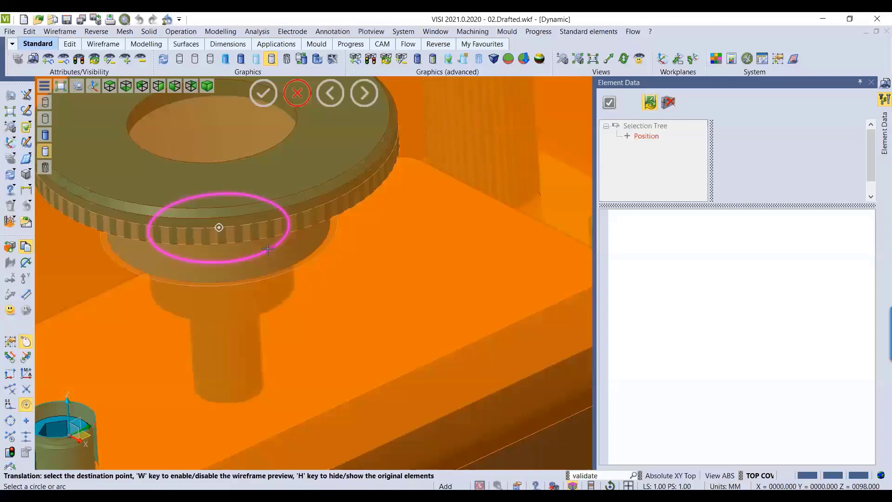
click(267, 249)
scroll(369, 238, down, 5)
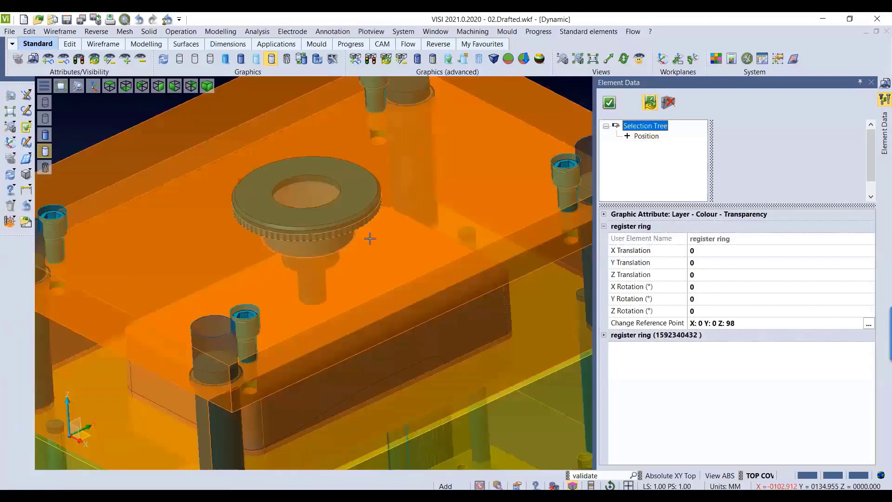
scroll(370, 238, down, 3)
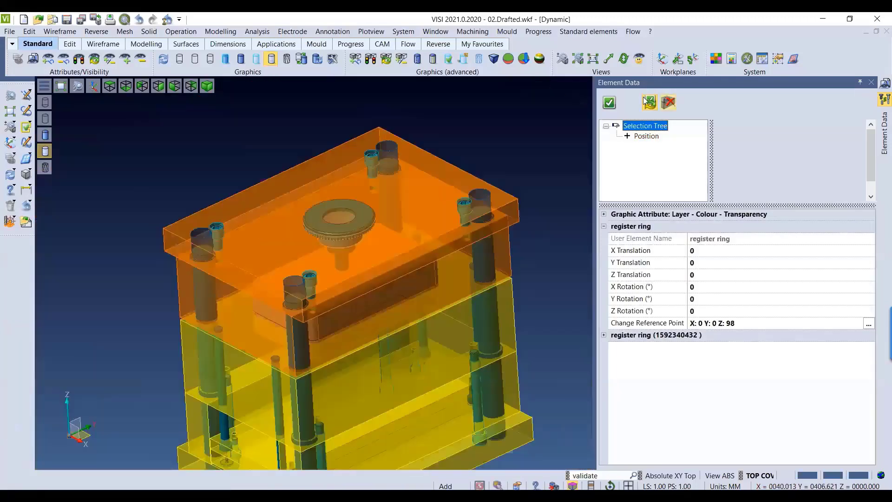
click(609, 103)
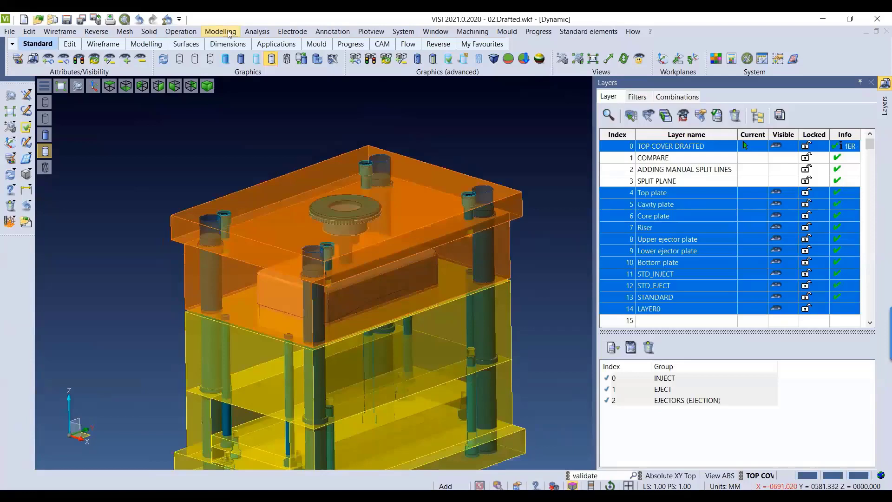
Dissolve the register ring solids group and leave the Solids group manager
click(228, 32)
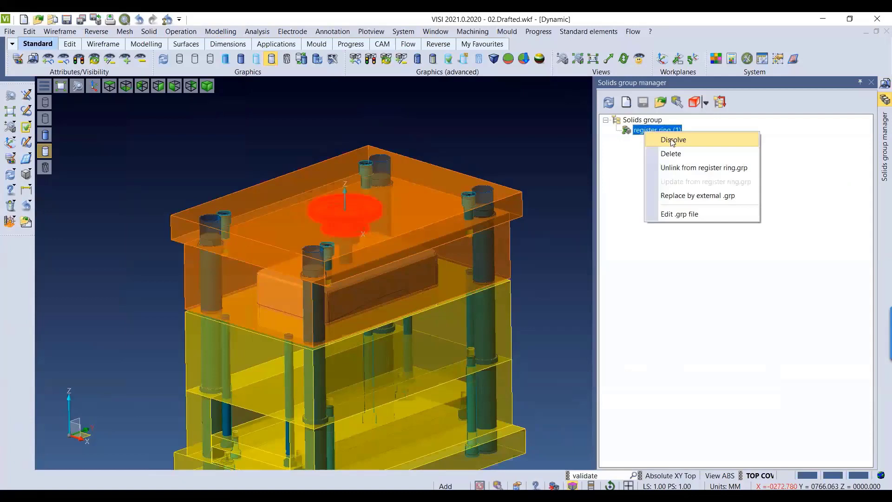
click(671, 141)
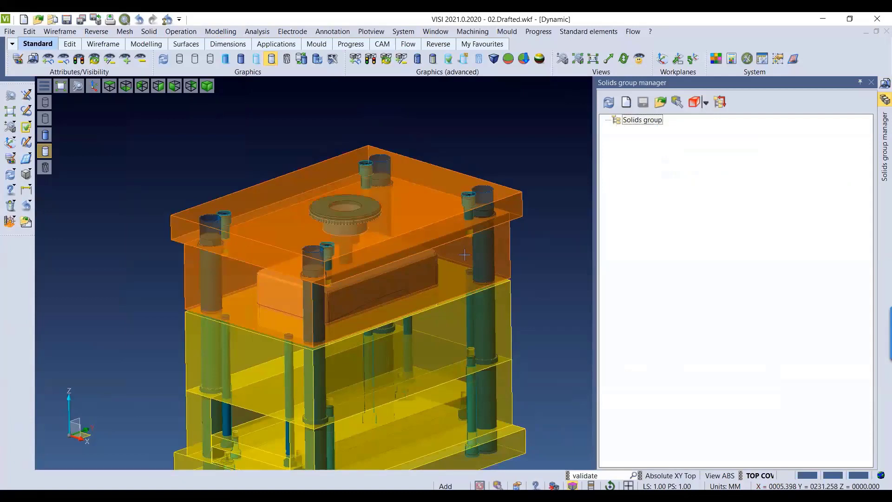
click(871, 83)
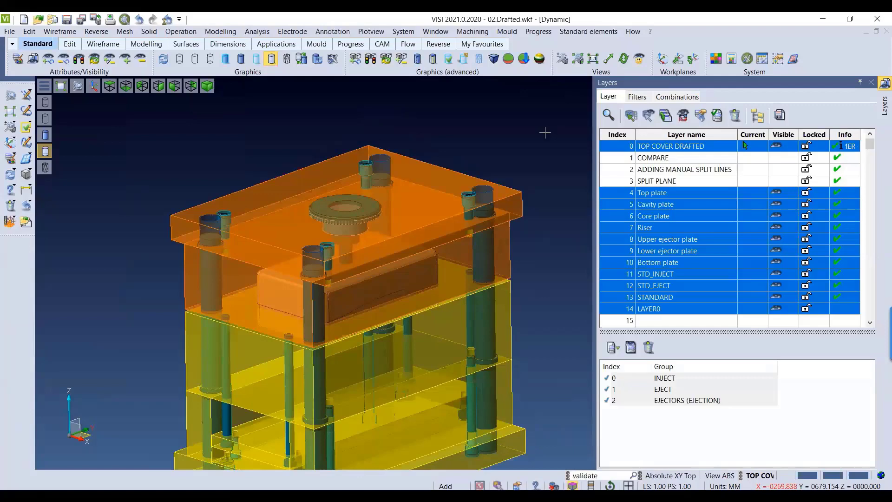
Start a HASCO Z31 cap head screw with the cavity plate as start plate and the insert solid inside it as end plate
click(588, 31)
click(548, 79)
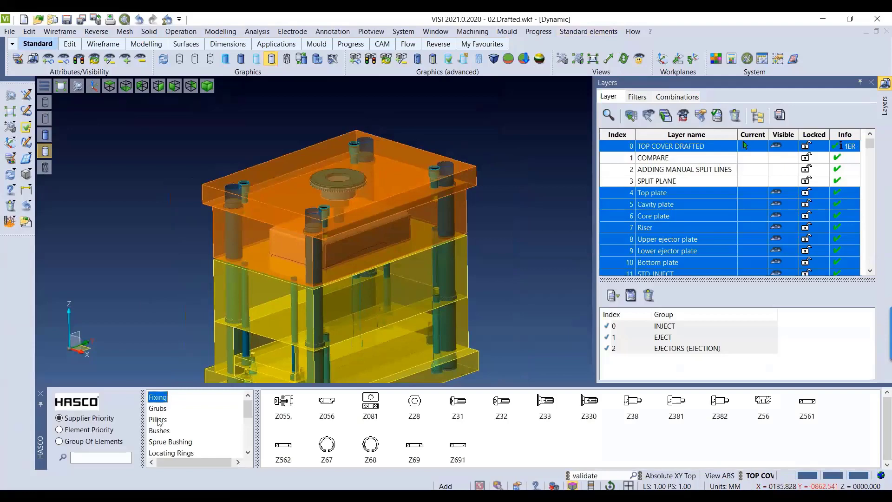
click(458, 406)
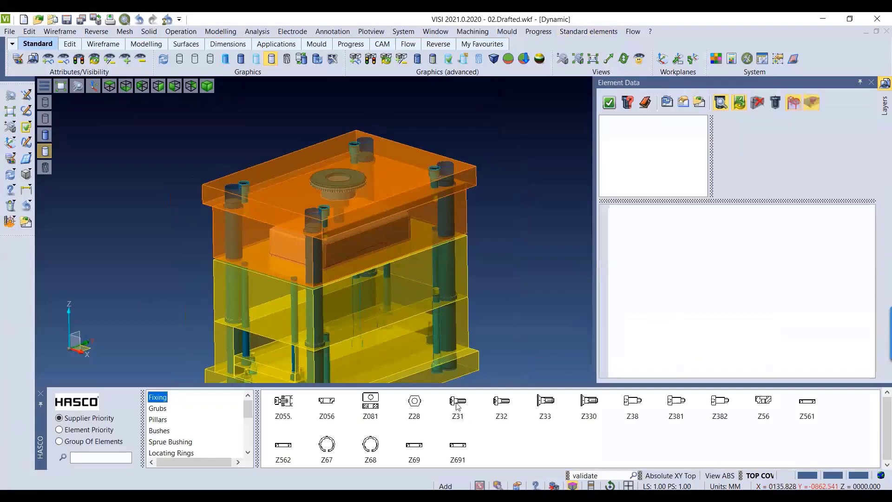
scroll(482, 294, down, 1)
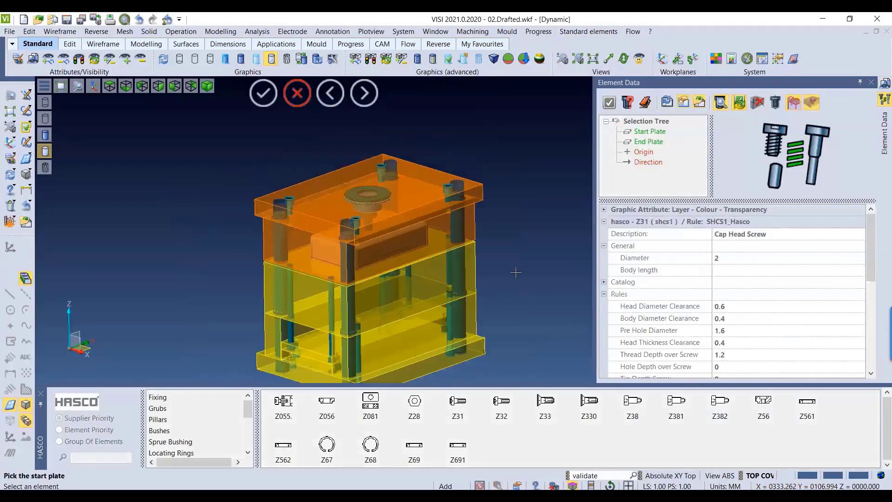
scroll(515, 272, up, 3)
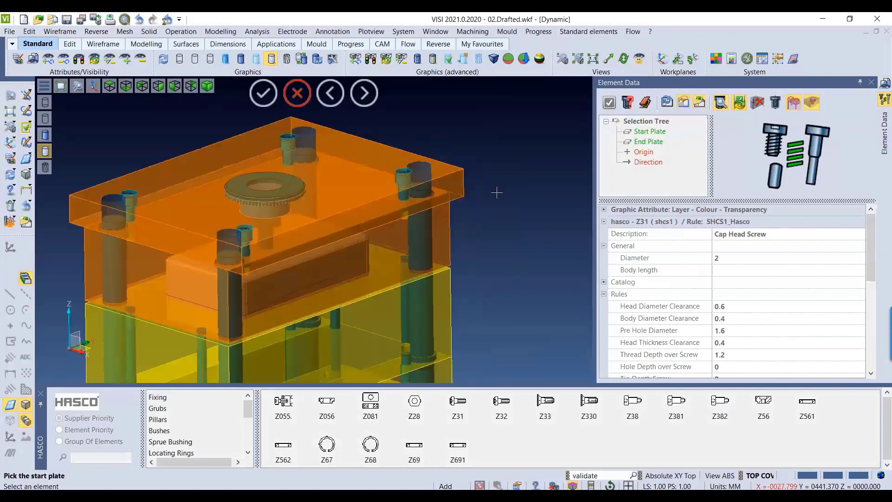
click(377, 252)
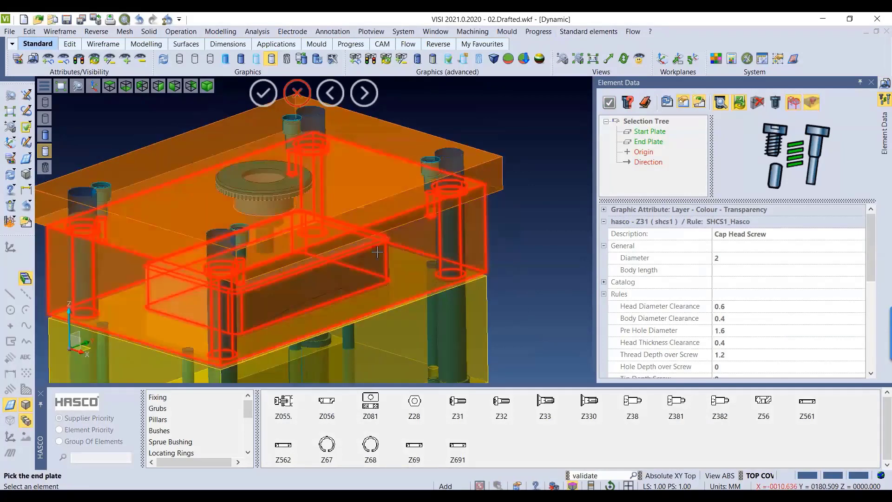
click(377, 252)
click(408, 279)
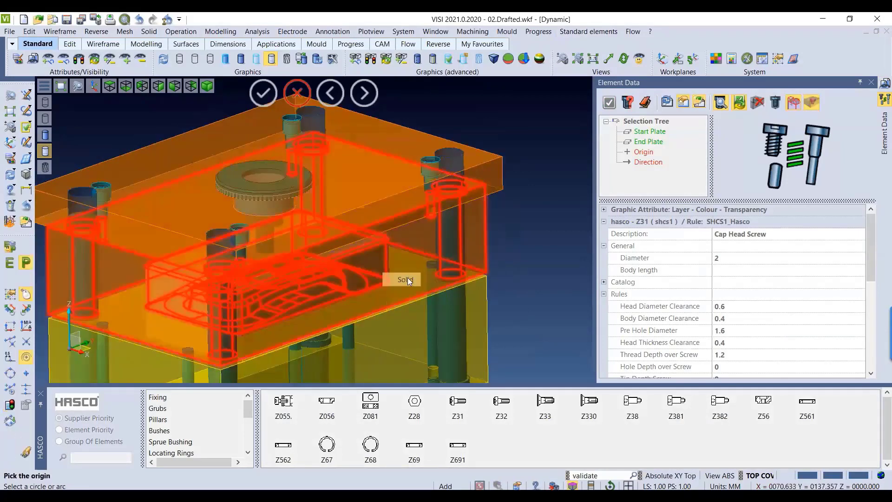
Place the screw's origin at the centre of the upper-right corner arc of the insert, seen from the top
middle_drag(407, 278, 517, 255)
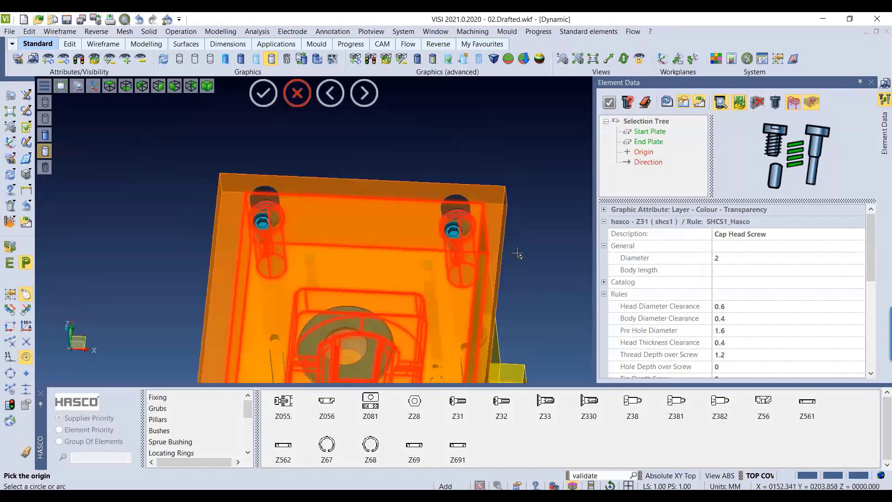
key(F5)
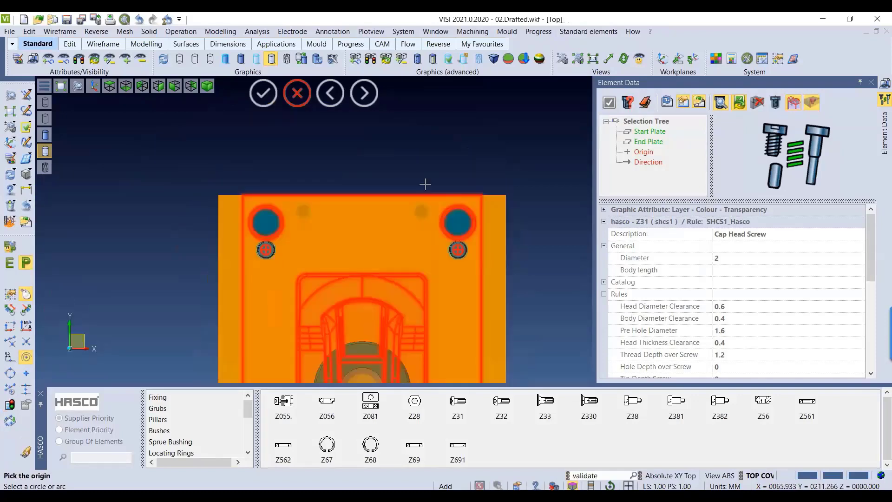
scroll(424, 184, up, 5)
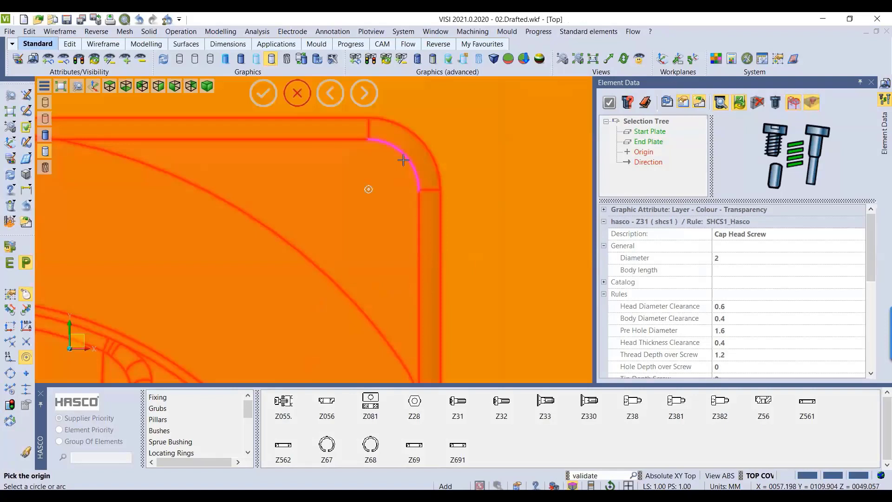
click(403, 160)
Set the cap head screw's diameter to 8 and insert the screw into the mould
click(748, 283)
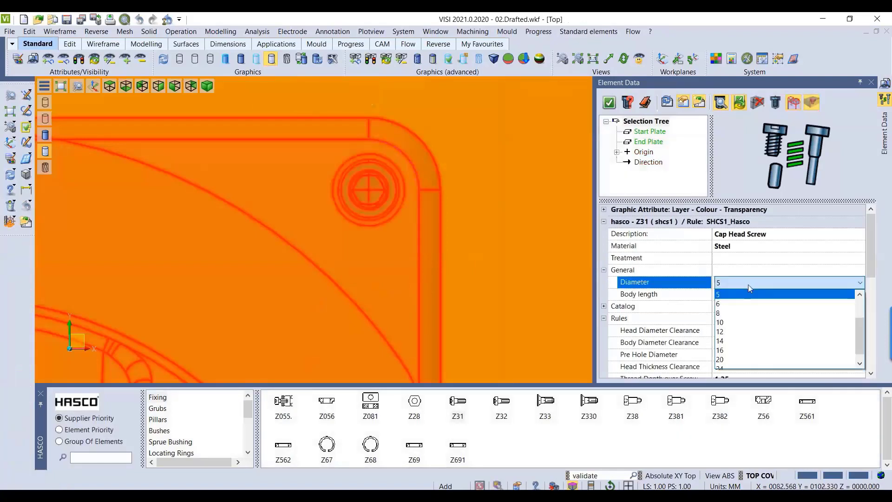
click(735, 316)
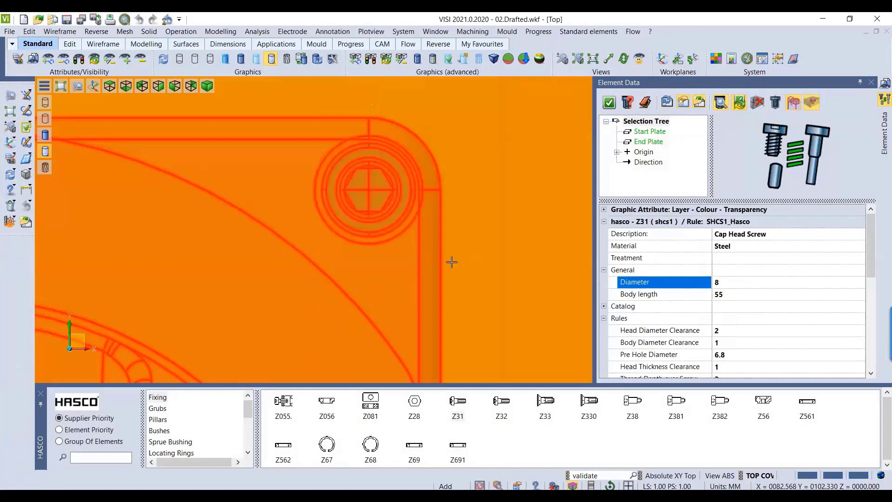
middle_drag(451, 262, 429, 213)
scroll(429, 213, down, 3)
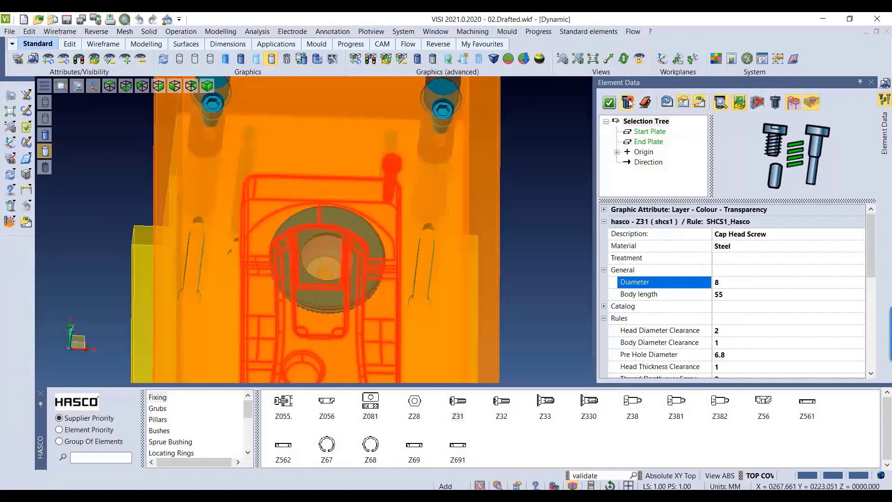
click(628, 103)
scroll(424, 205, down, 3)
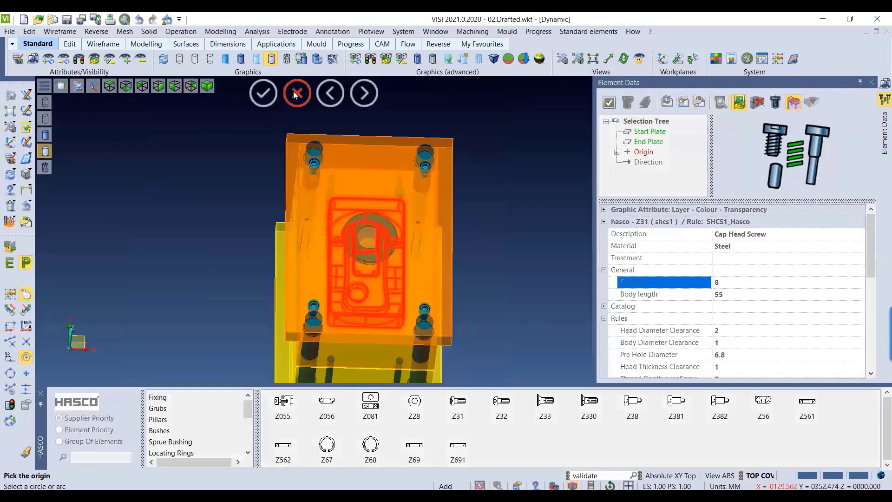
key(Escape)
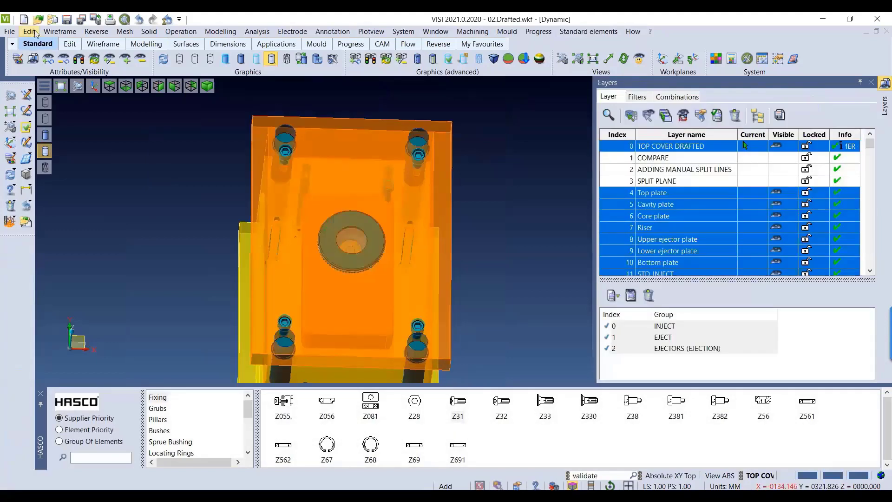
Start the Mirror command and select the new cap head screw at the insert's corner as the element to mirror
click(29, 31)
click(39, 153)
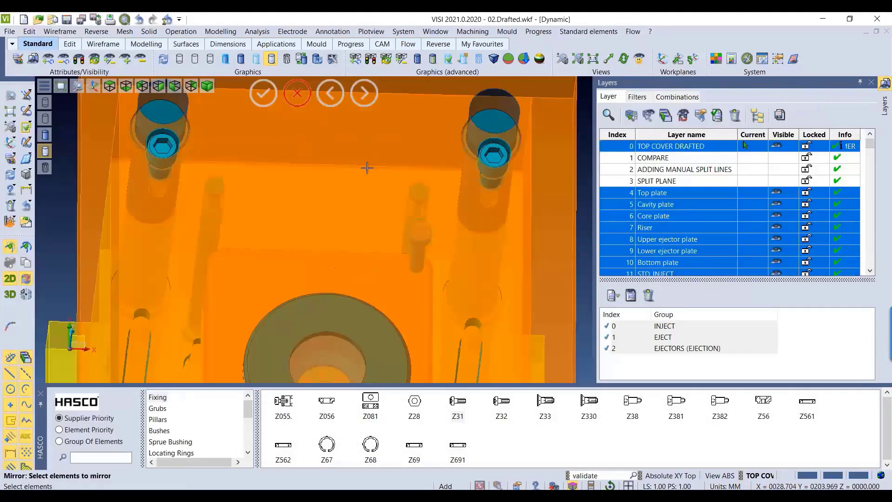
scroll(431, 213, down, 2)
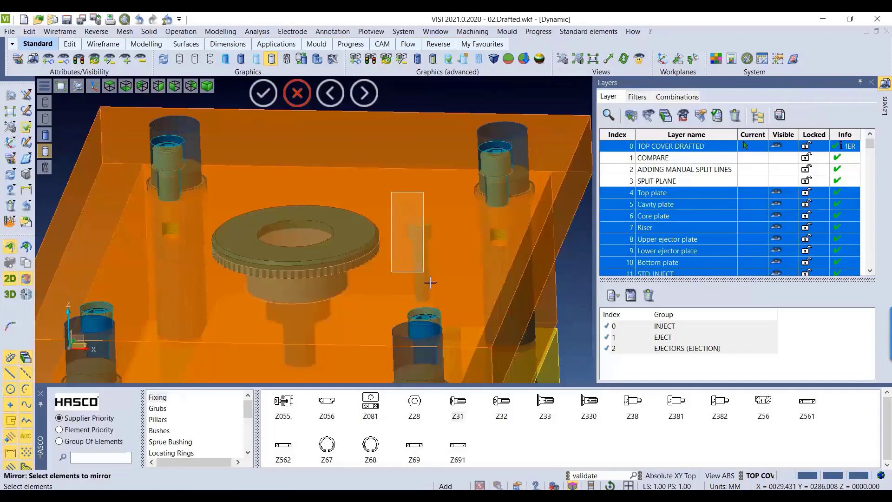
drag(430, 282, 453, 316)
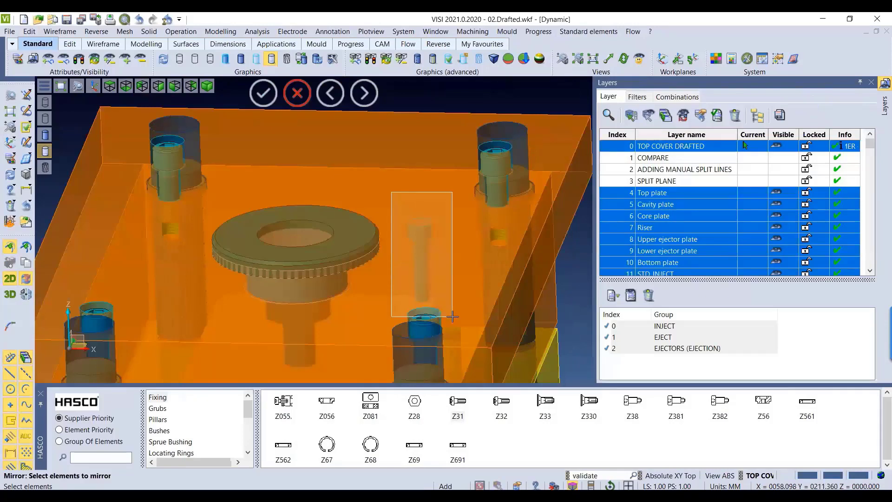
drag(452, 317, 453, 318)
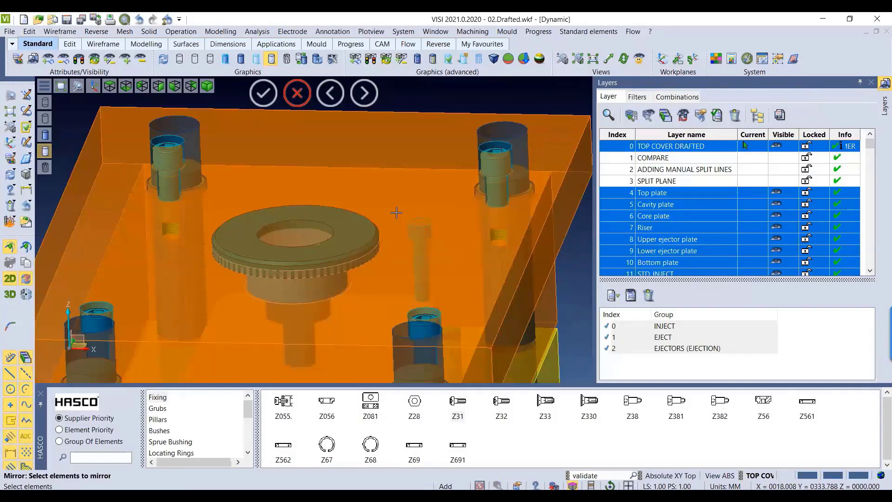
scroll(396, 212, down, 4)
key(F5)
scroll(465, 216, up, 2)
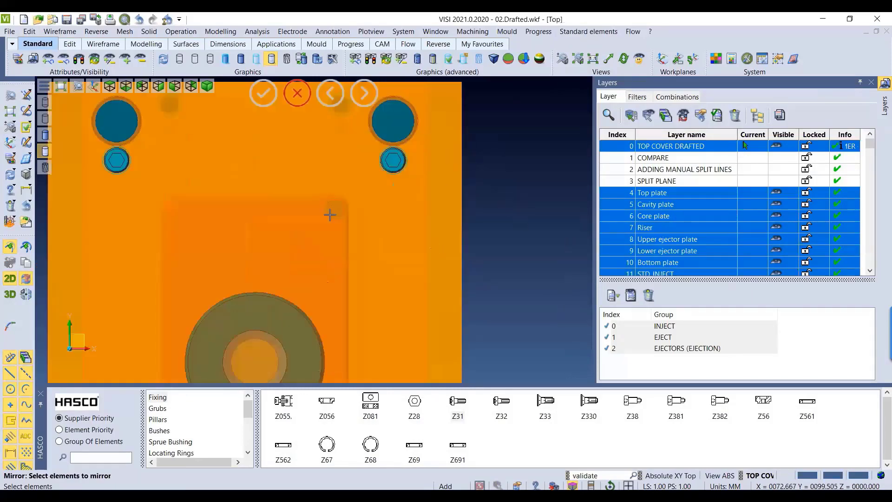
right_click(330, 215)
Mirror the screw in X and Y as copies about the midpoint between the top plate's opposite corners, keeping the original
scroll(473, 176, down, 5)
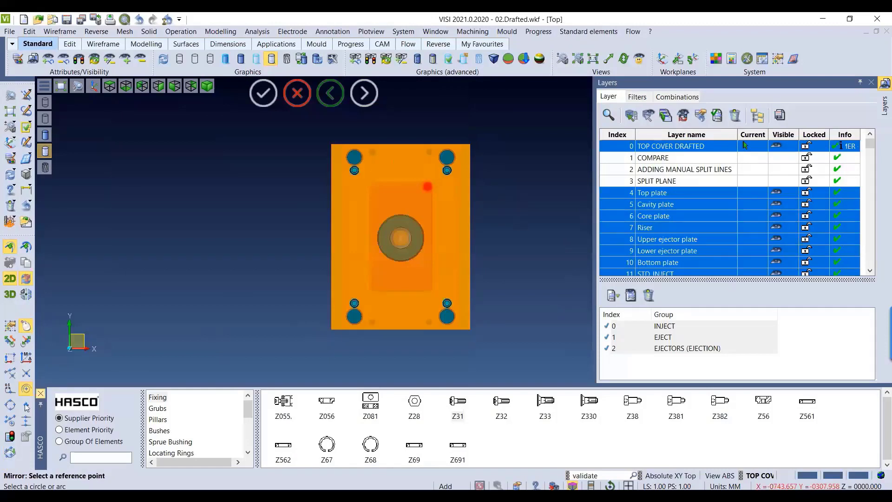
click(26, 420)
click(331, 144)
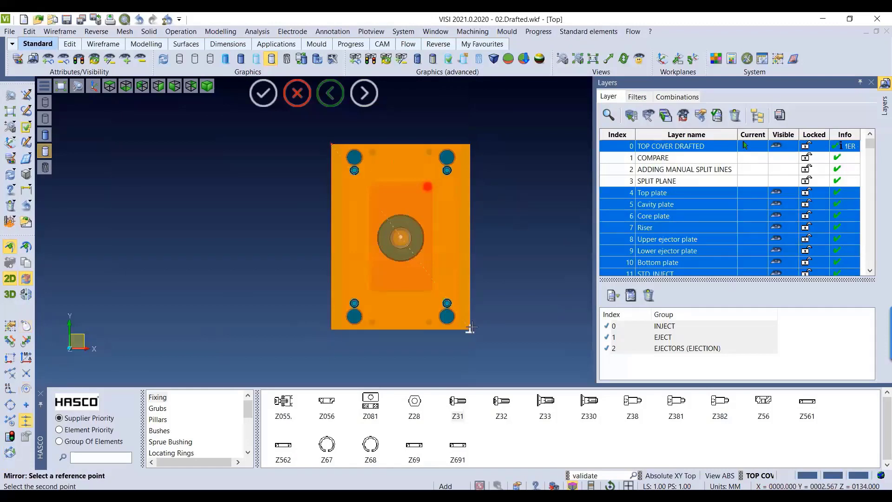
click(470, 327)
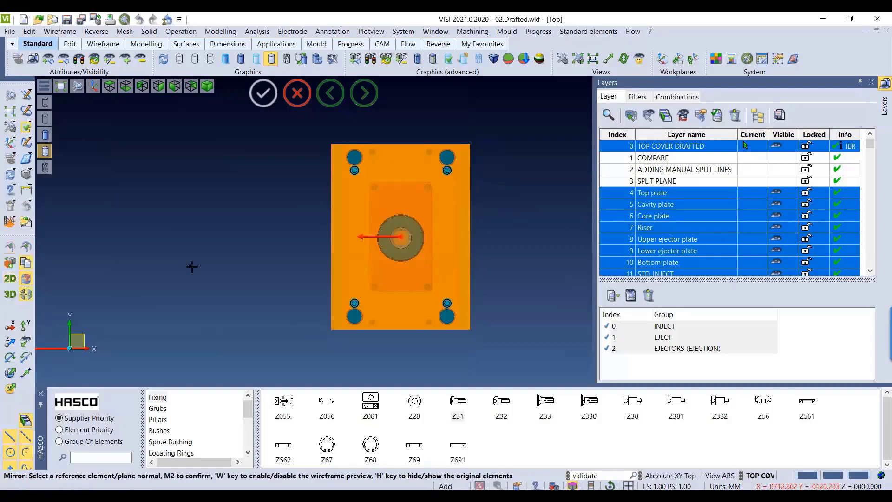
right_click(231, 175)
Examine the screws at the four corners of the insert from the top
scroll(386, 215, up, 5)
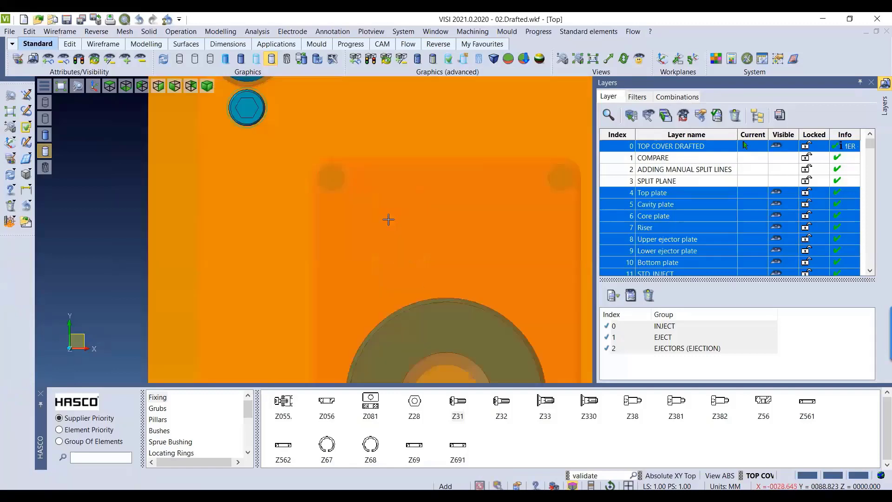
scroll(407, 232, down, 3)
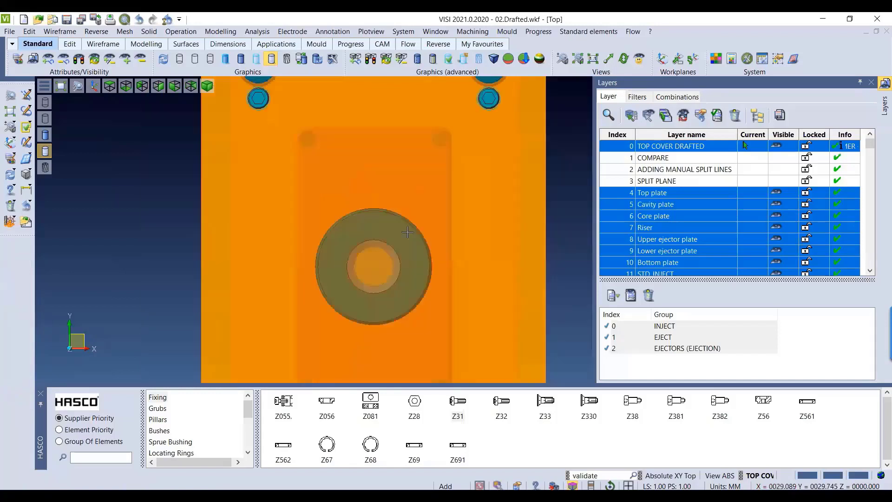
middle_drag(407, 232, 399, 162)
middle_drag(354, 231, 356, 266)
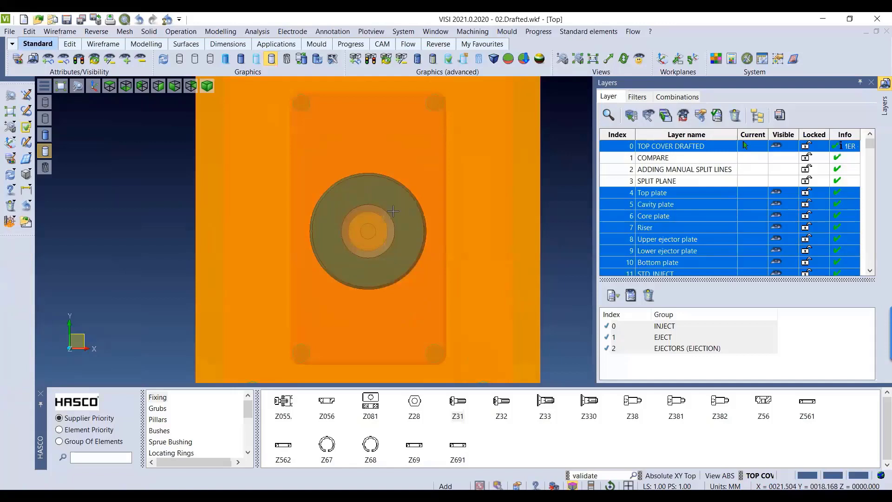
scroll(392, 211, down, 3)
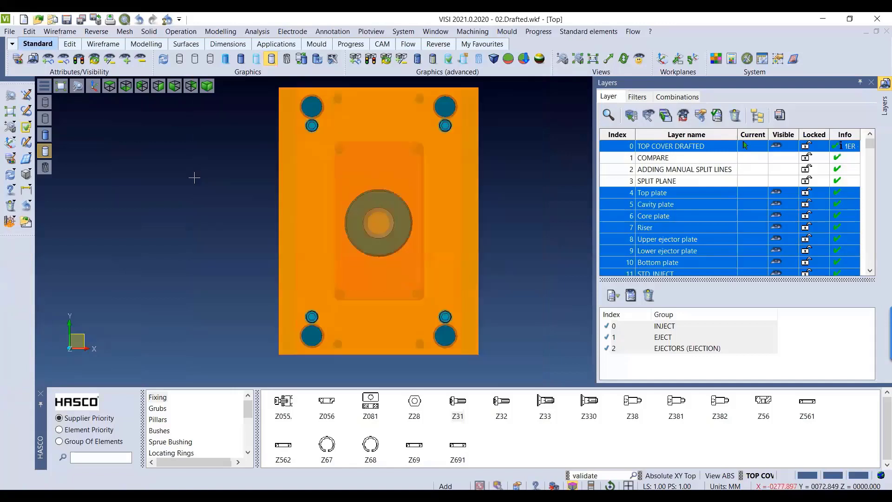
middle_drag(194, 178, 224, 214)
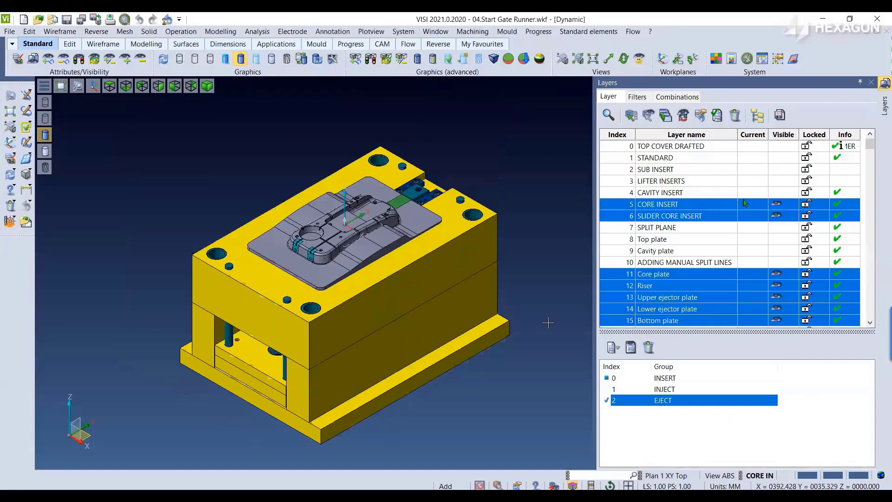
Start creating runners on the core side and review the section, final part and injection cone settings
scroll(515, 212, up, 2)
click(507, 32)
mouse_move(456, 199)
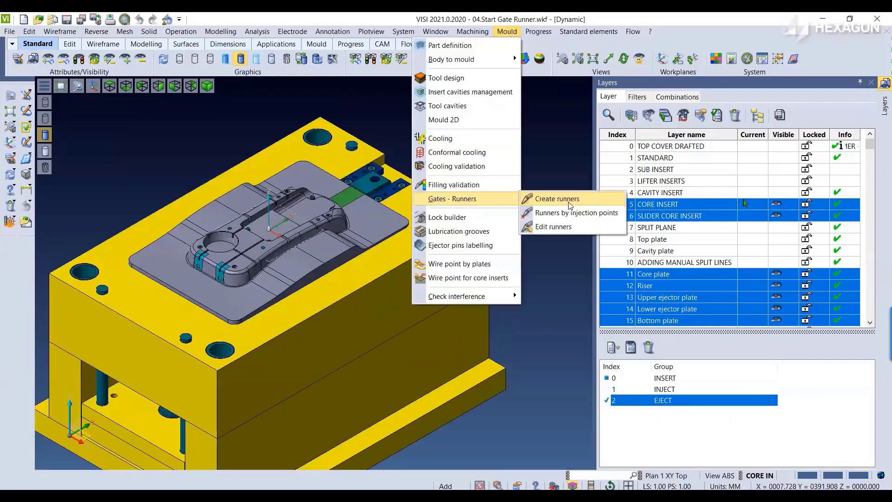
click(566, 202)
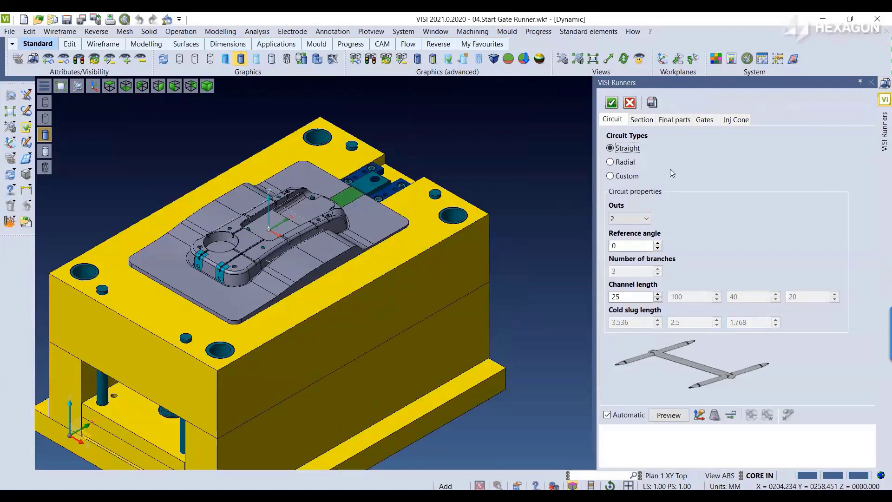
click(641, 119)
click(674, 120)
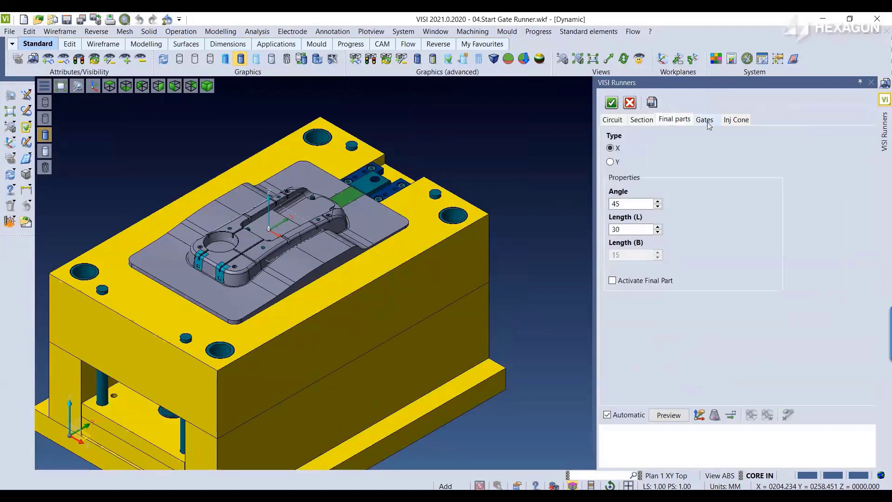
click(737, 120)
click(612, 120)
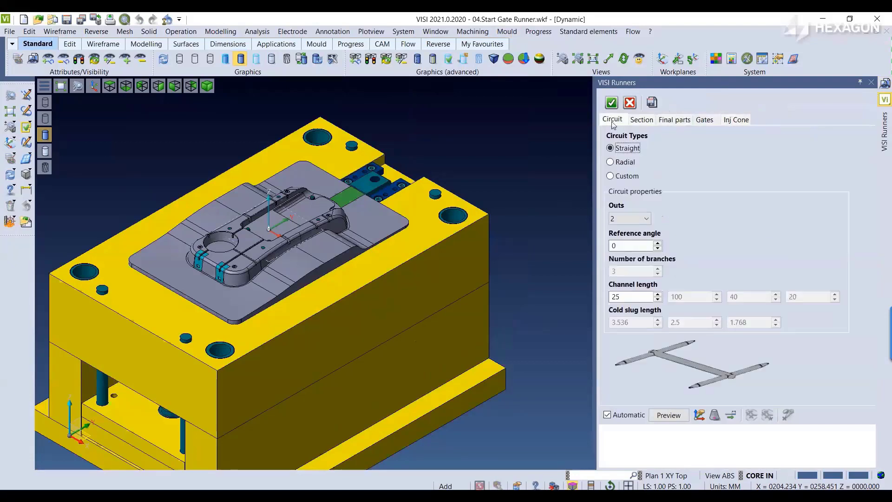
Try the Radial circuit type, set the runner circuit to Straight, and examine the previewed runner between the part's ribs
click(610, 162)
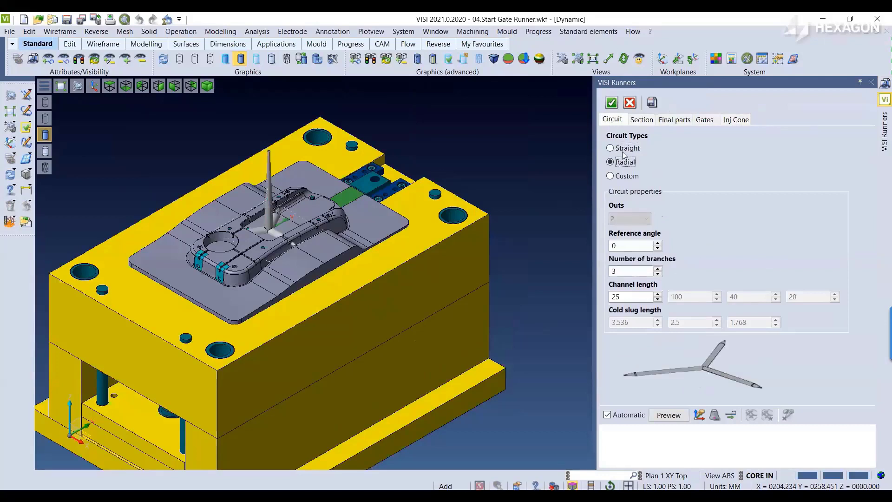
click(623, 149)
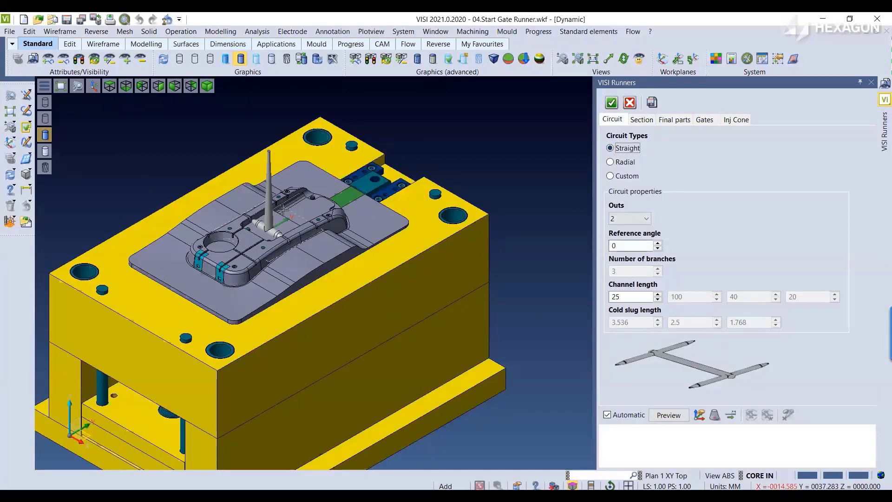
scroll(283, 211, up, 5)
middle_drag(306, 254, 428, 299)
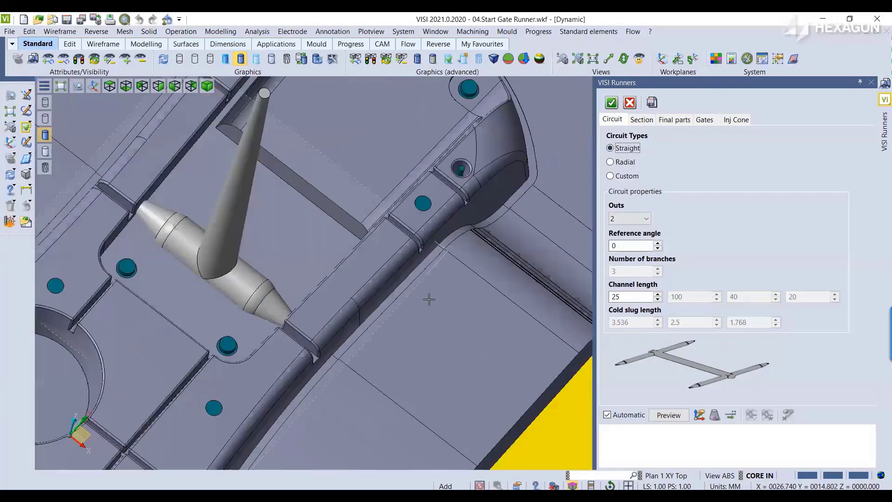
scroll(332, 256, down, 5)
scroll(331, 256, up, 5)
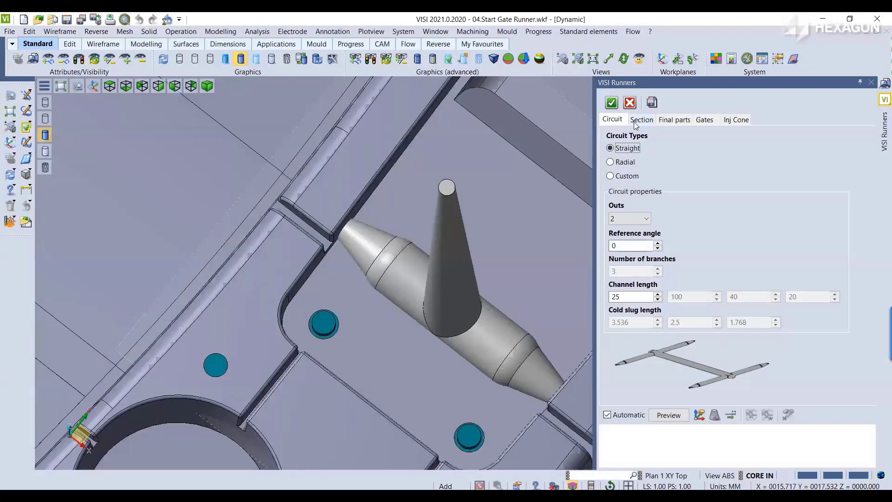
Try the Semi-Circular and Triangular runner sections and review the final part settings
click(634, 122)
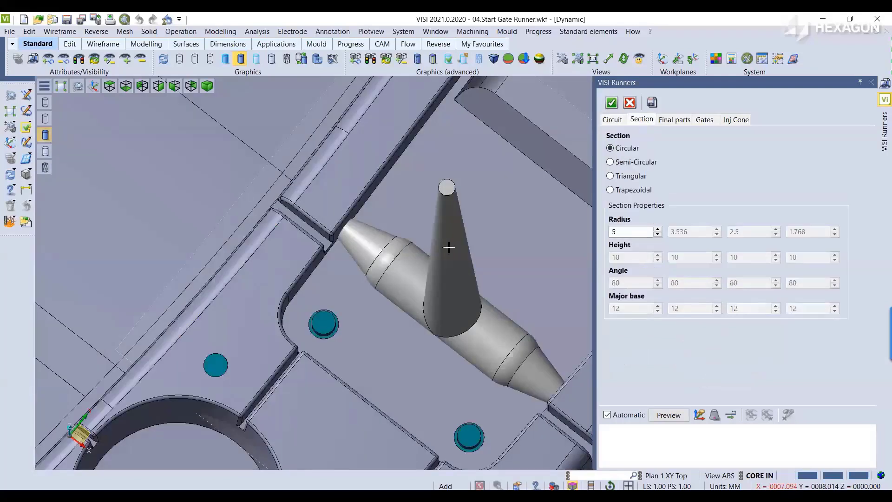
click(632, 162)
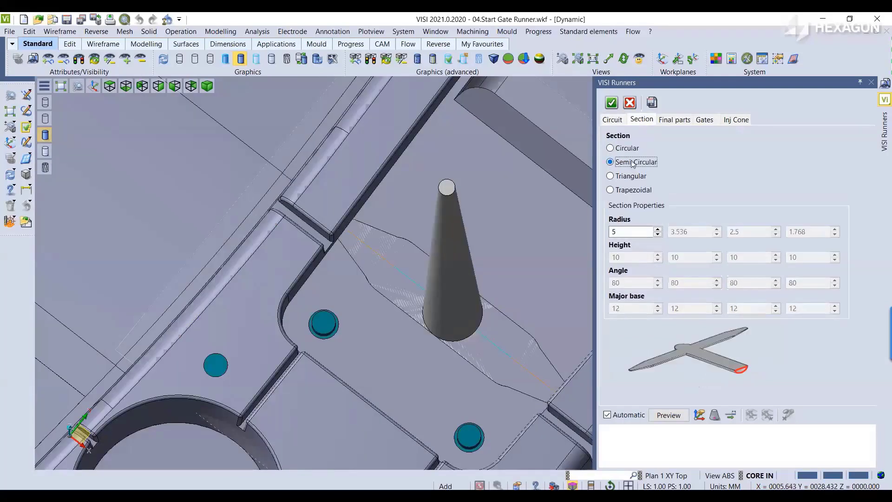
click(630, 178)
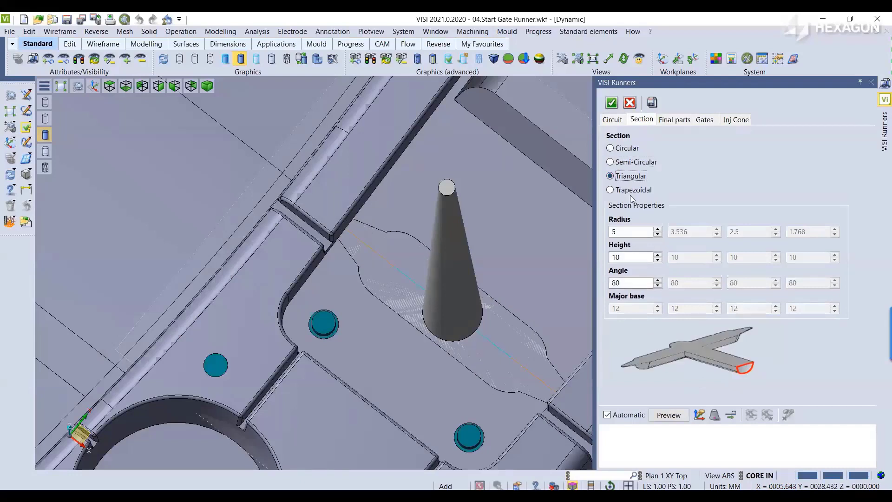
click(676, 121)
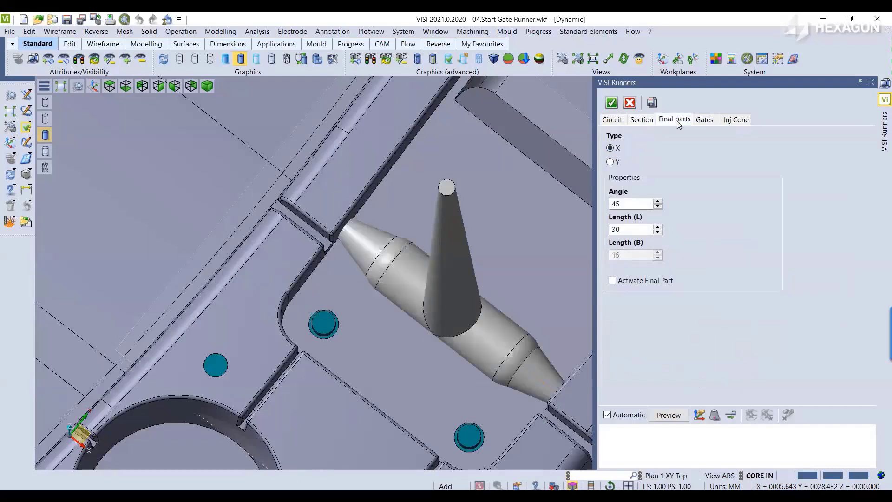
Set the conic gate height to 10, check the injection cone settings and create the runner system
click(704, 122)
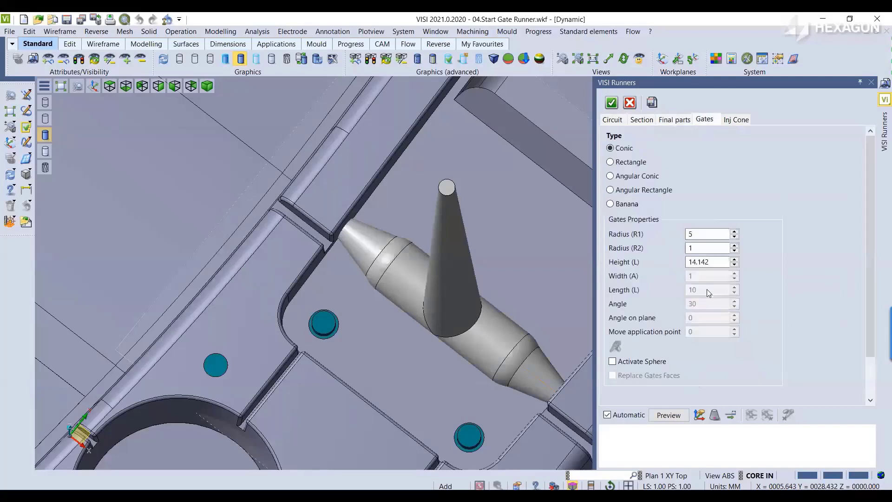
drag(716, 261, 676, 259)
text(10)
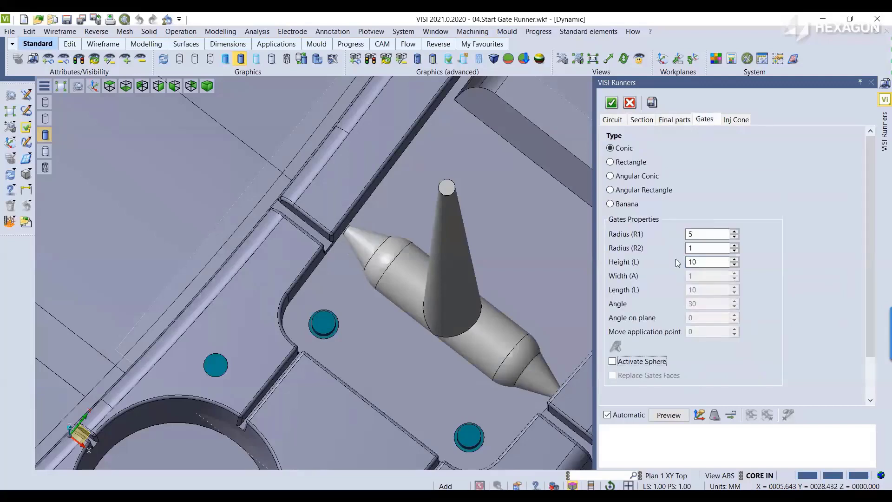
click(736, 120)
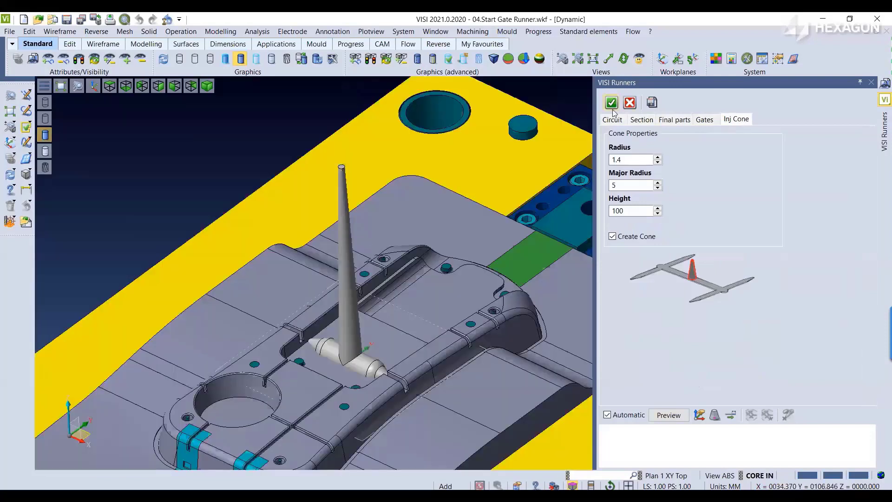
click(612, 104)
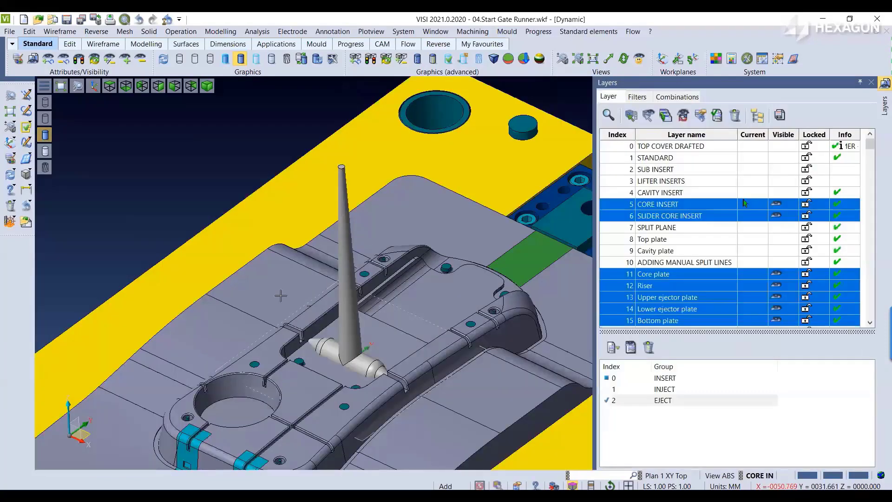
Subtract the runner system from all mould solids with Simplify enabled, including locked or invisible solids
scroll(280, 295, down, 4)
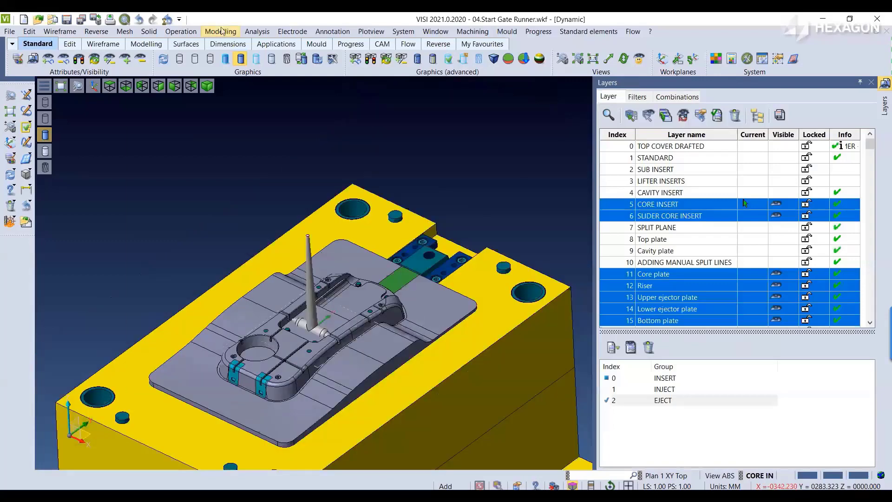
click(222, 31)
click(179, 366)
drag(133, 133, 533, 445)
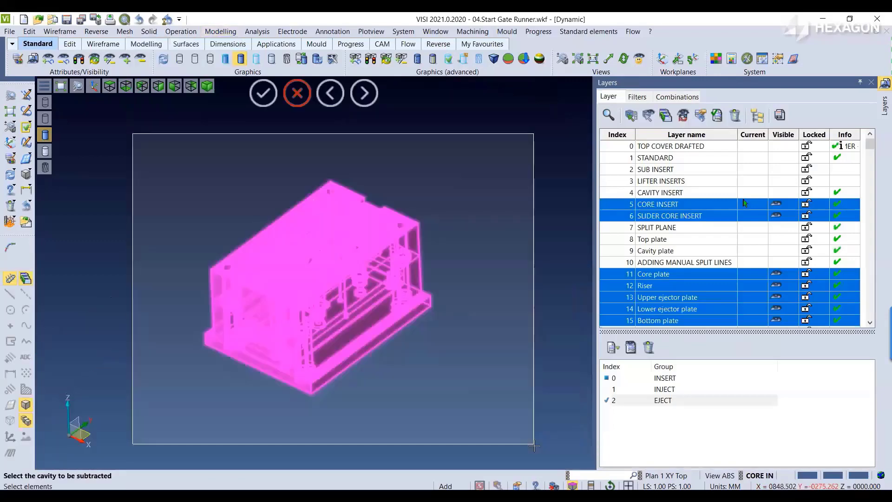
right_click(535, 445)
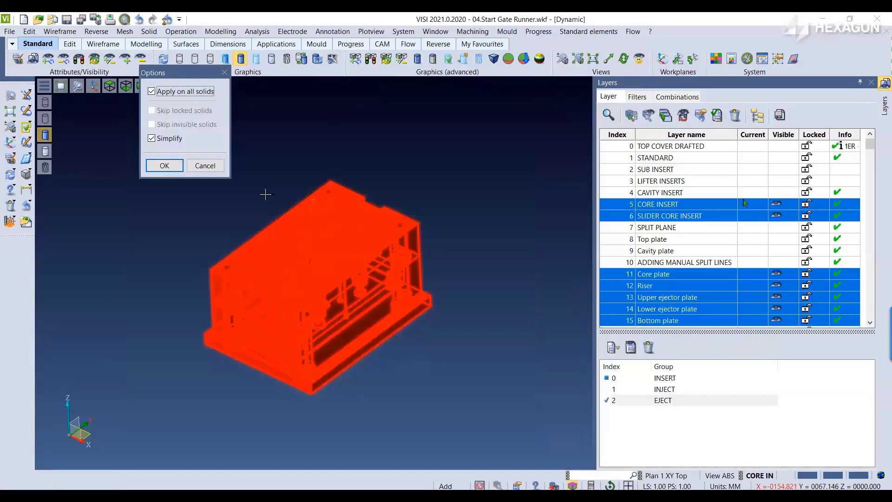
click(166, 167)
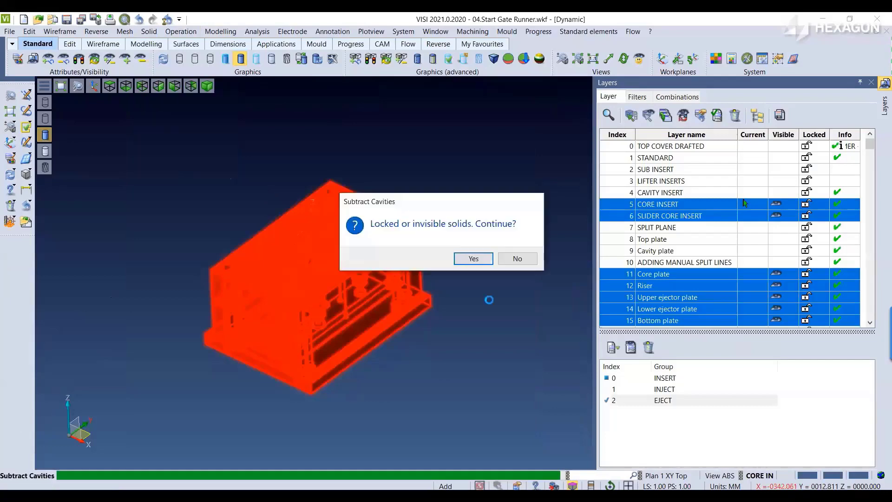
click(472, 258)
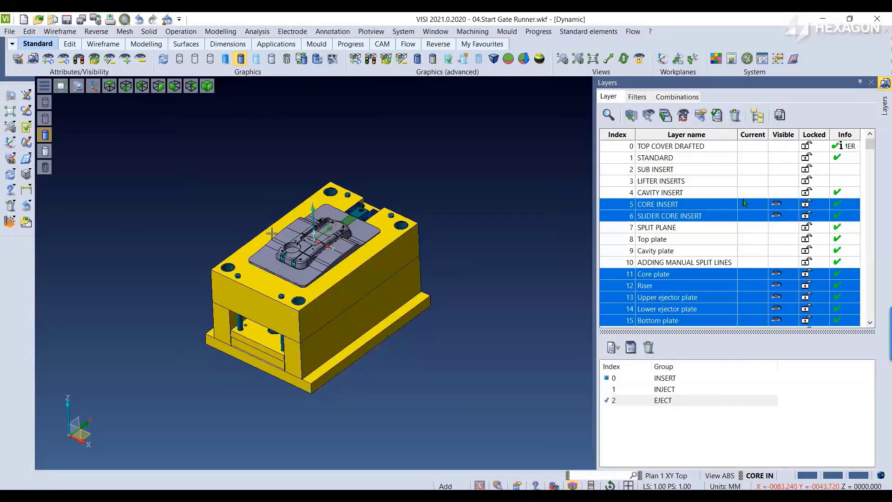
Examine the runner and gate cuts between the ribs of the core insert
scroll(272, 233, up, 5)
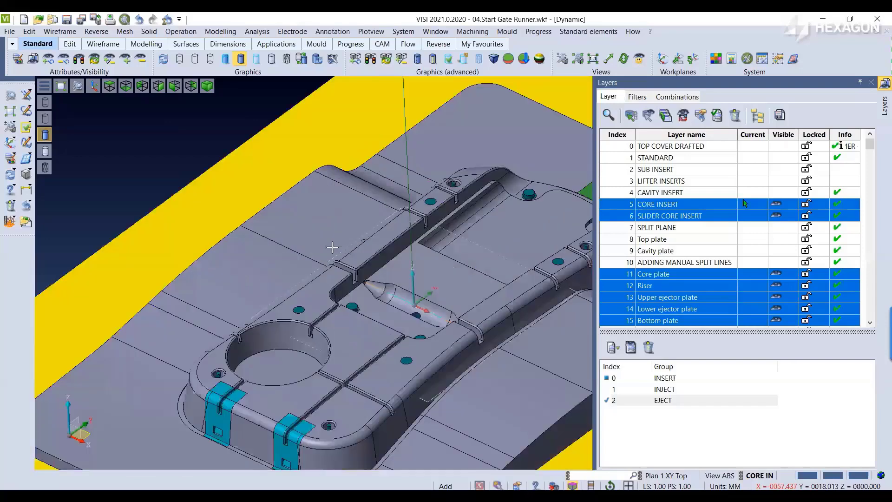
scroll(369, 288, up, 5)
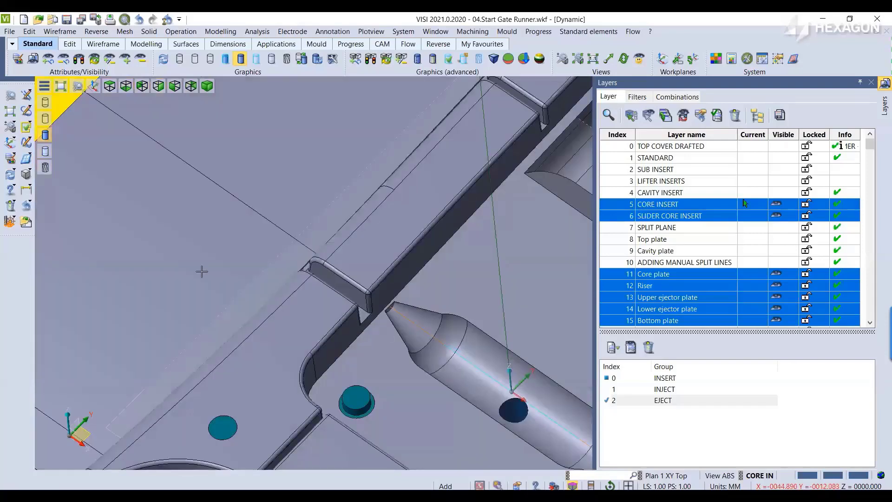
scroll(201, 272, down, 4)
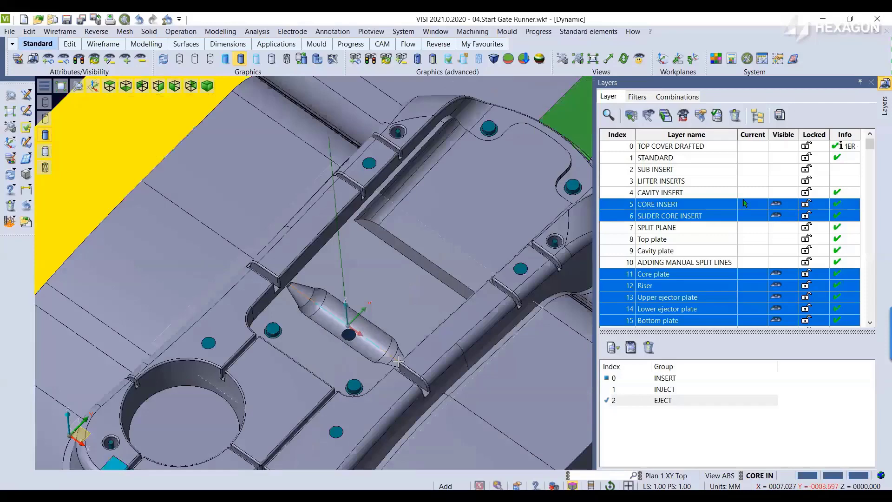
middle_drag(398, 361, 399, 377)
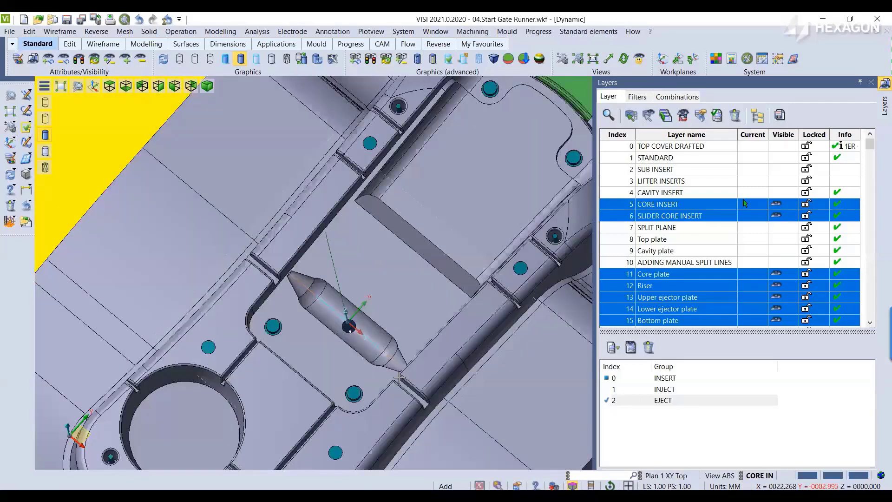
scroll(413, 326, down, 6)
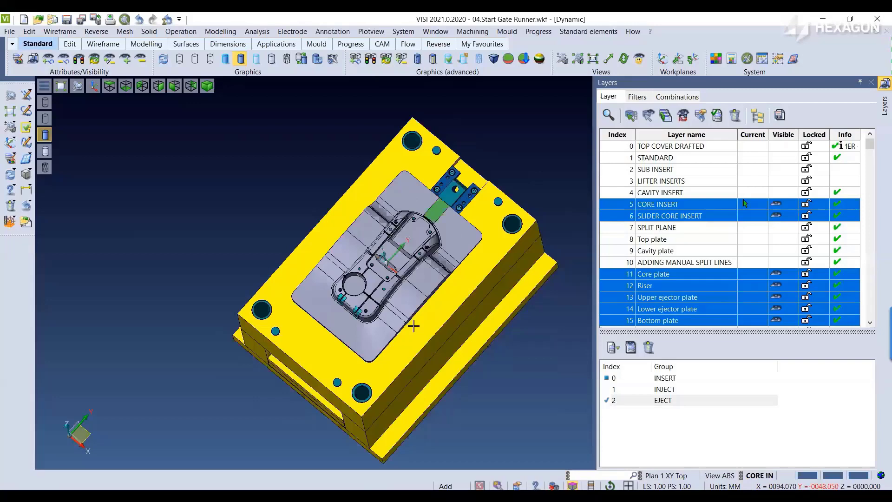
Show the whole mould in transparent shading and add a Y-direction cooling channel to Group 1 in the cavity plate
click(45, 135)
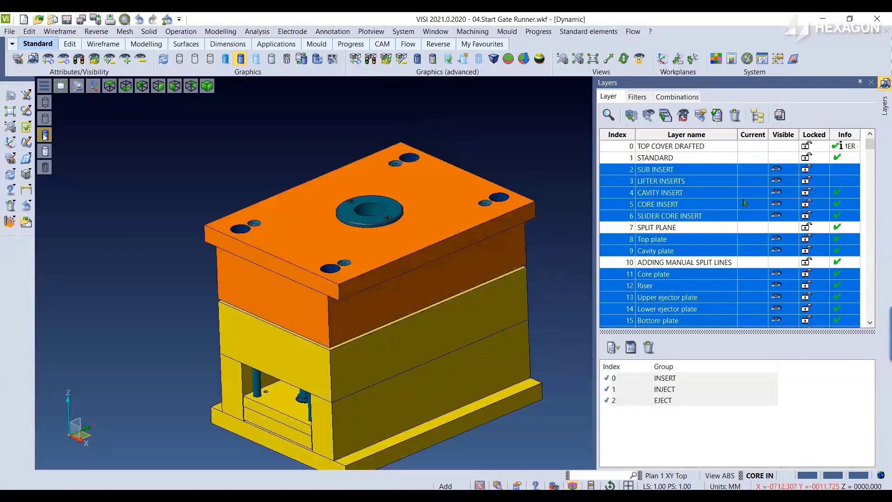
click(45, 151)
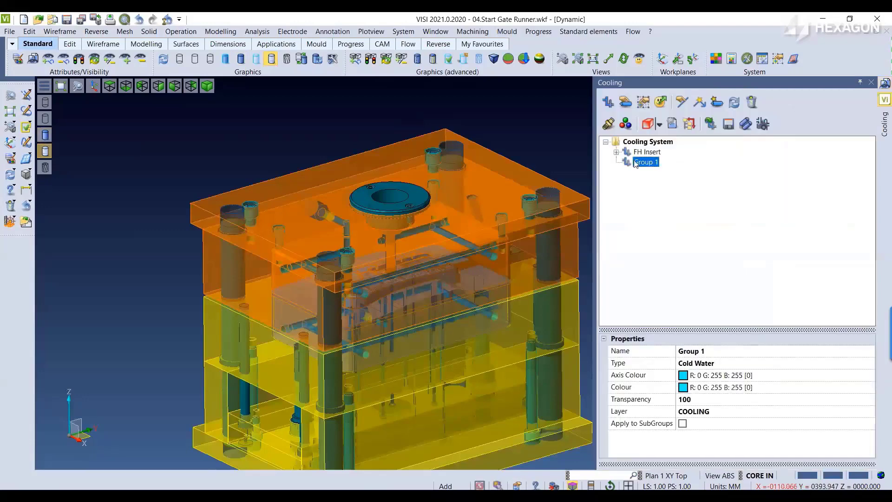
click(625, 102)
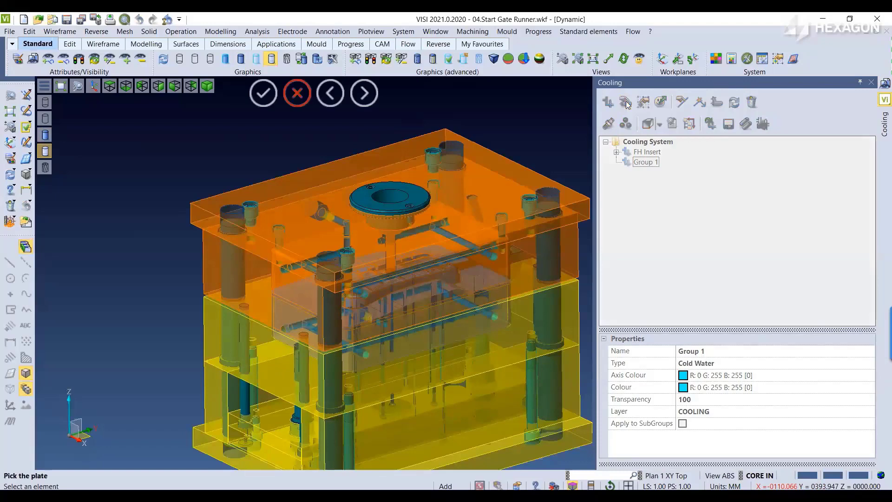
click(207, 247)
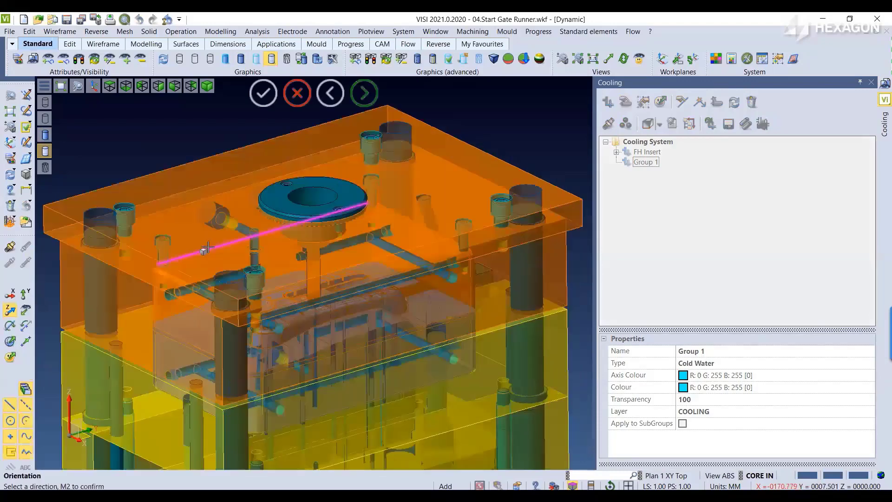
scroll(208, 247, down, 3)
click(25, 294)
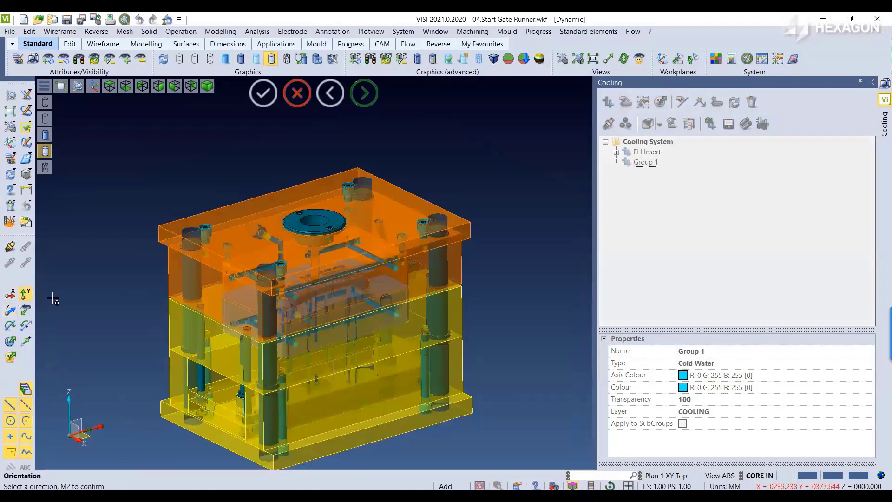
middle_click(103, 304)
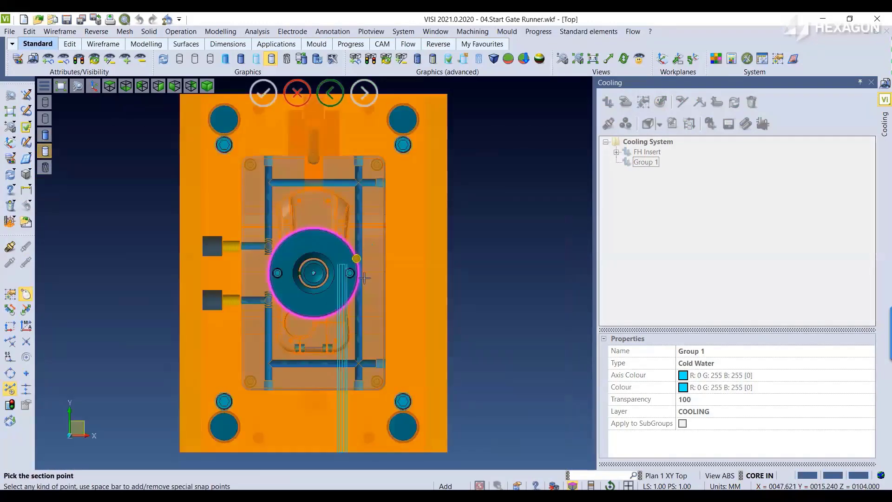
middle_drag(355, 251, 343, 348)
click(332, 191)
scroll(323, 188, up, 3)
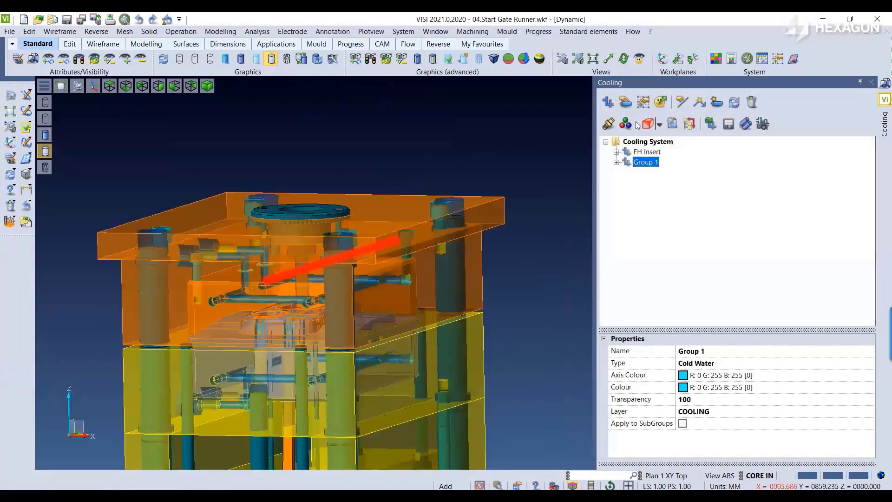
Fit a general FIT_1 connector, diameter M 10x1 and length 24, to the new cooling channel's end
click(610, 124)
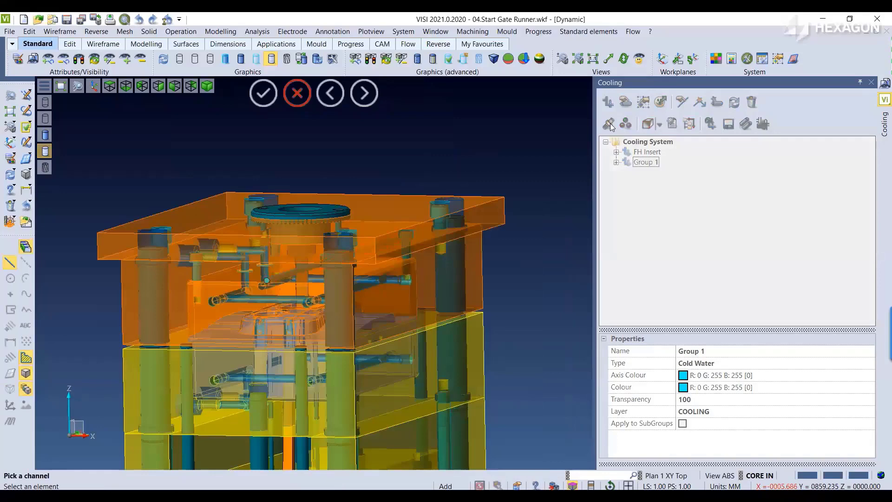
click(281, 288)
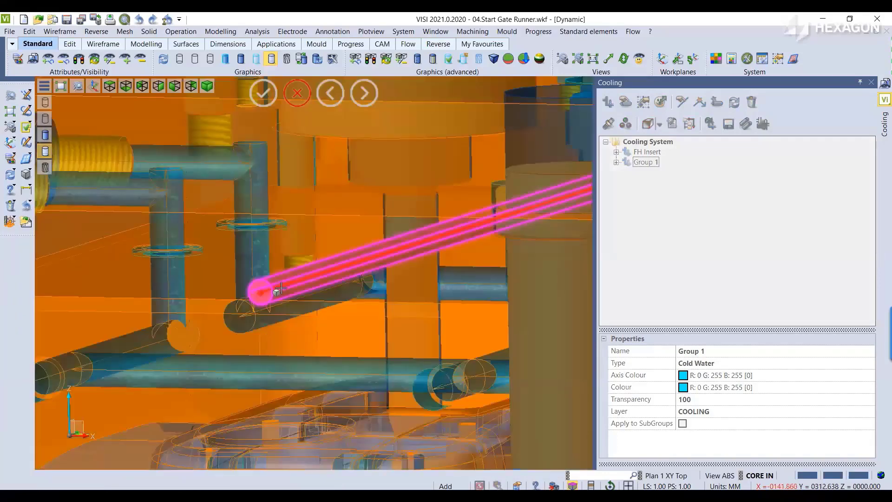
click(625, 223)
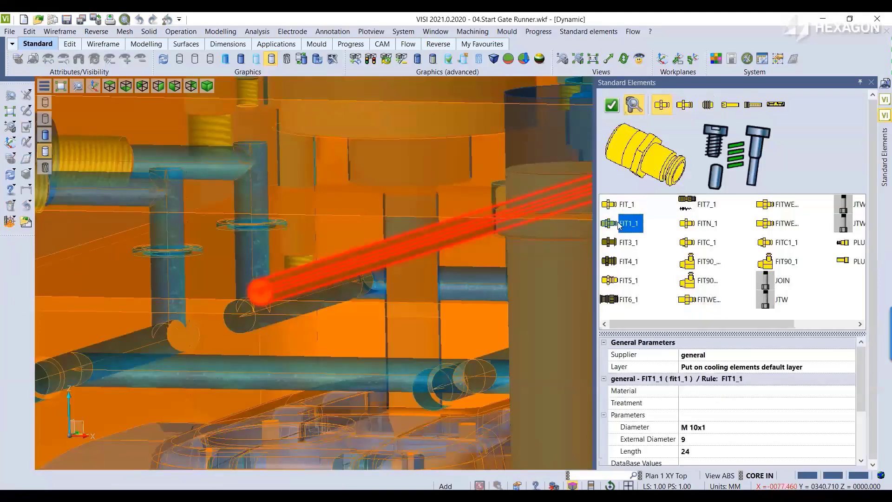
click(625, 204)
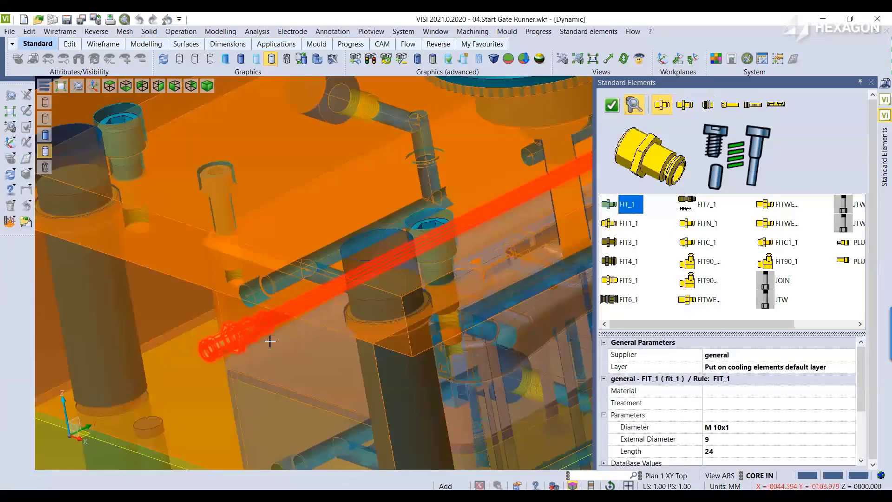
click(611, 105)
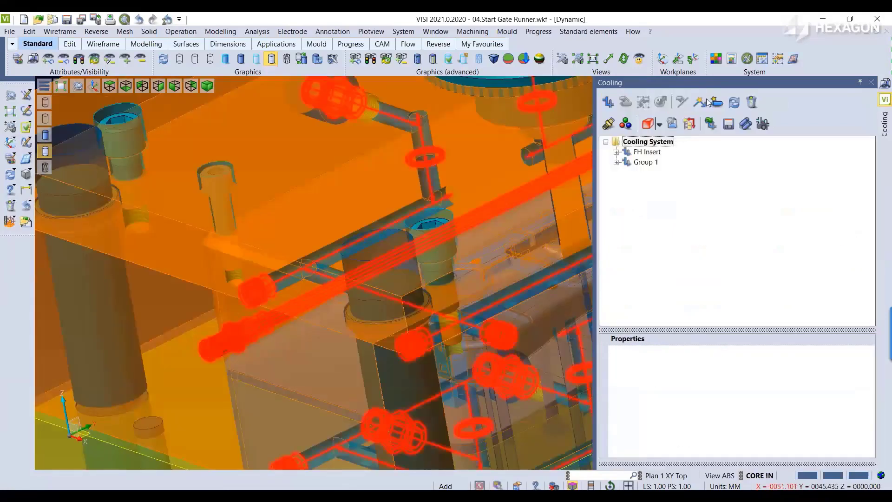
Start subtracting the cooling channel and fitting cavities from the mould and examine the connector's thread
click(708, 102)
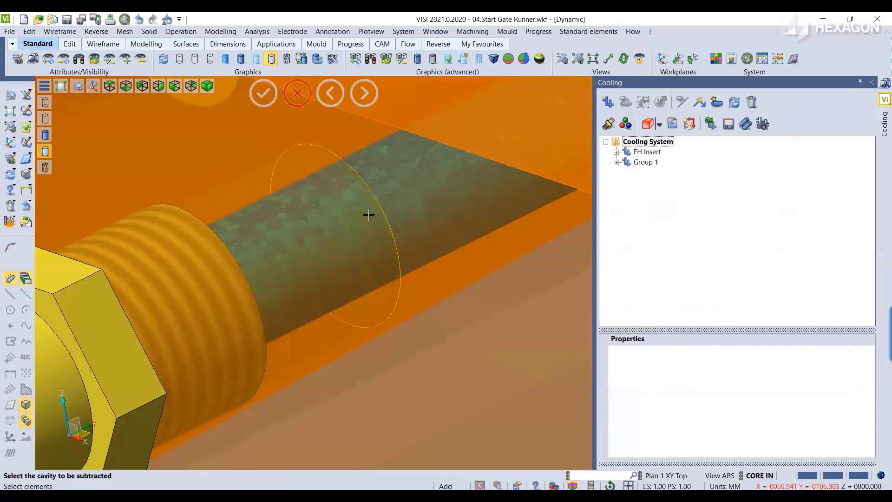
scroll(311, 241, down, 3)
scroll(256, 258, down, 3)
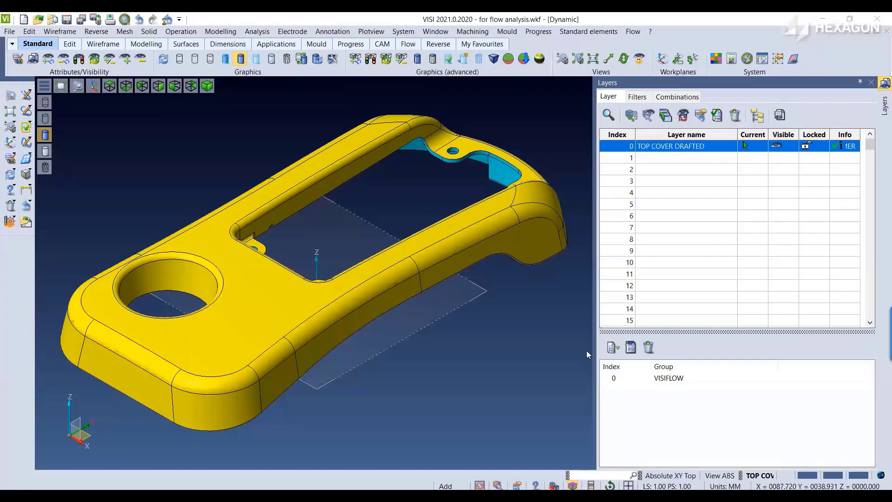
Mesh the top cover in Flow Lite with element width 2 and minimum facet width 0.04, and calculate its wall thickness
click(633, 31)
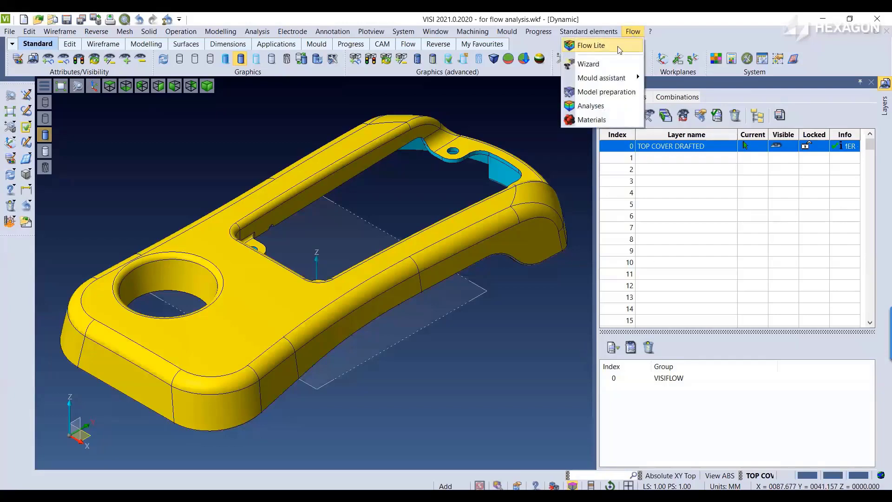
click(618, 47)
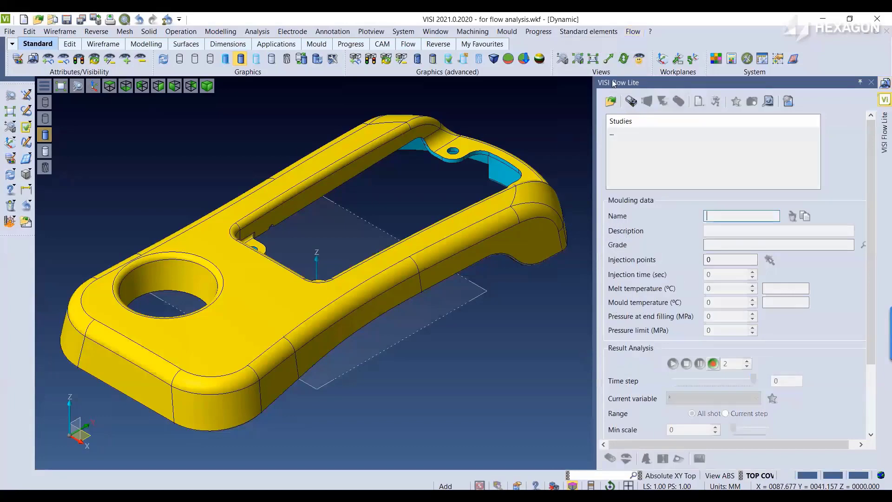
click(630, 102)
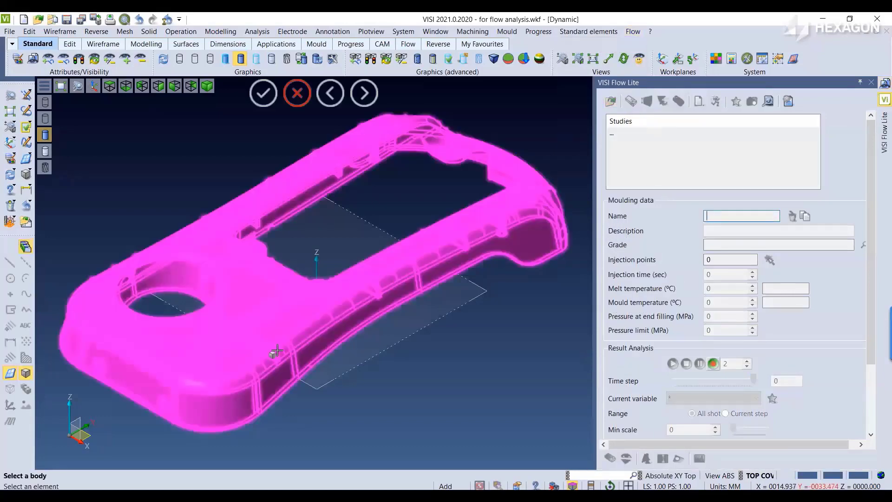
click(276, 351)
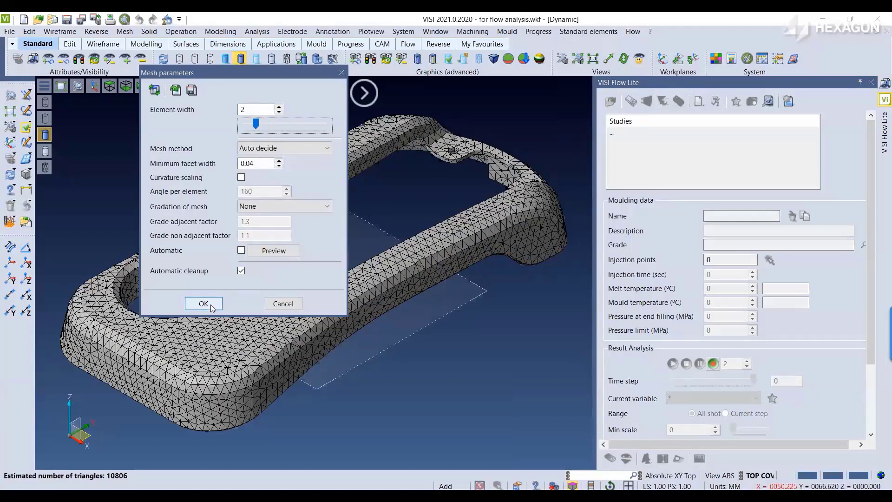
click(212, 306)
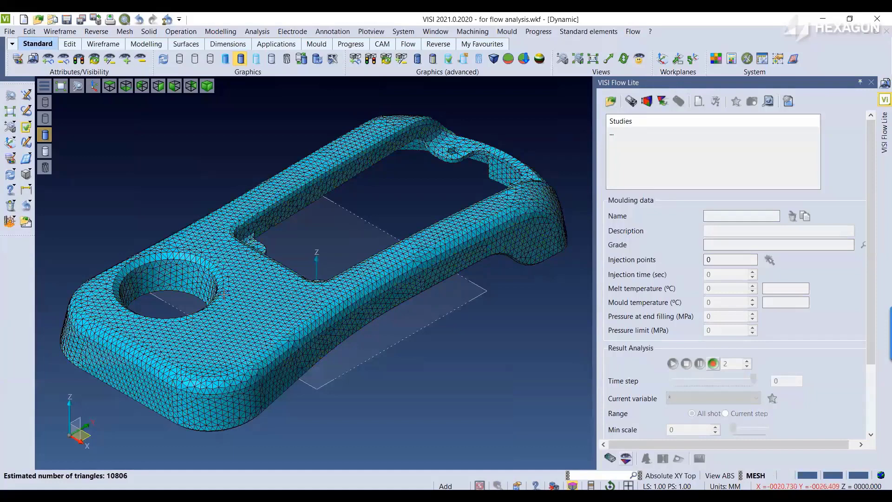
click(647, 102)
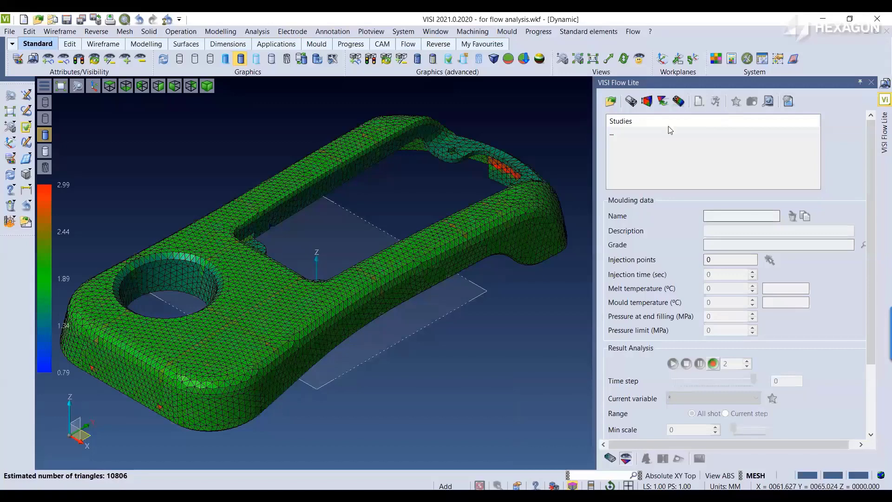
Create a flow study named "Flow Analysis" with the description "at part level"
click(678, 102)
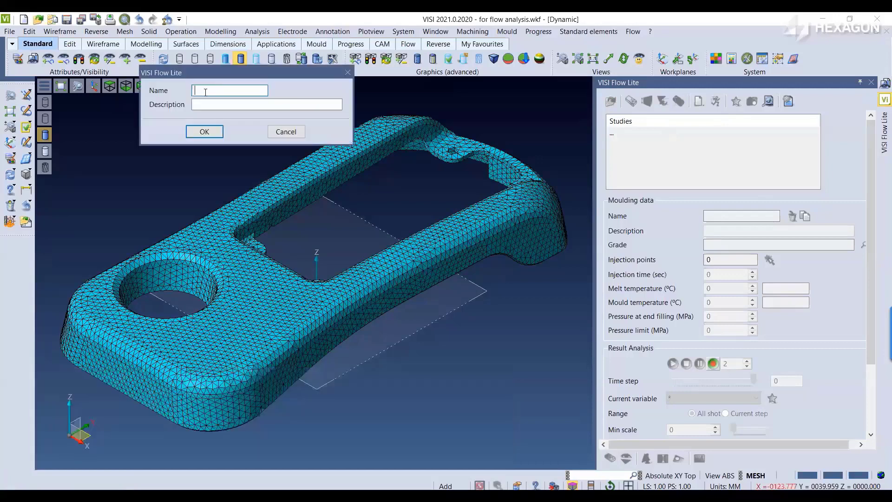
text(Flow)
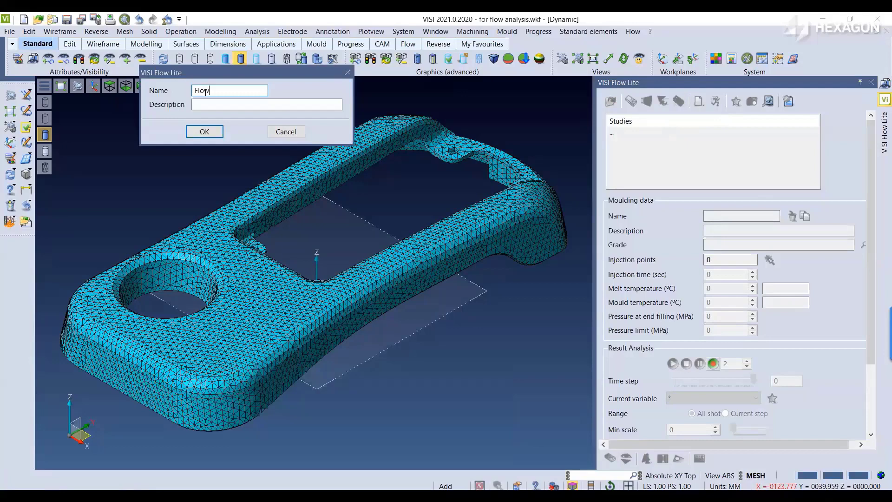
text(Analysis)
click(210, 104)
text(at part level)
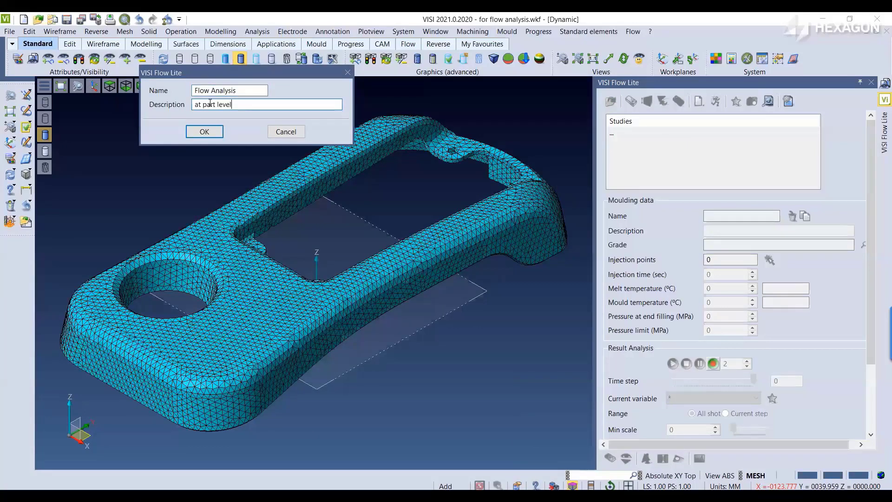
click(205, 133)
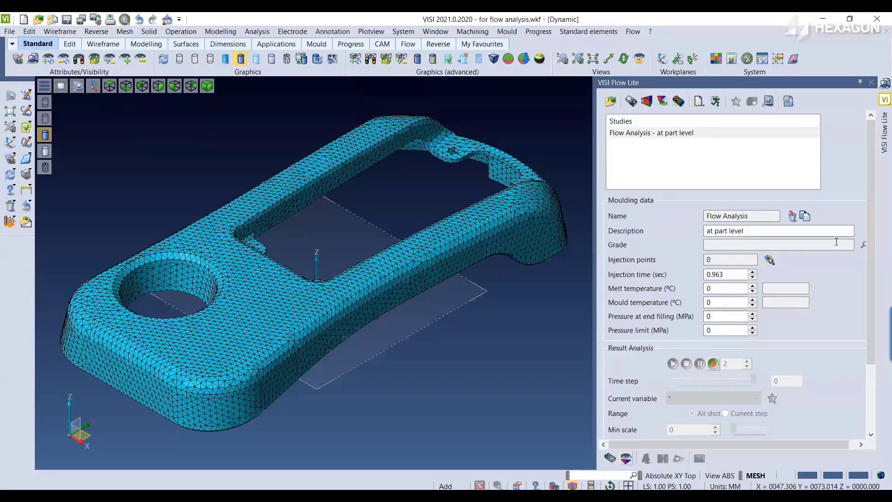
Assign the ABS general purpose - low viscosity grade to the Flow Analysis study
click(863, 243)
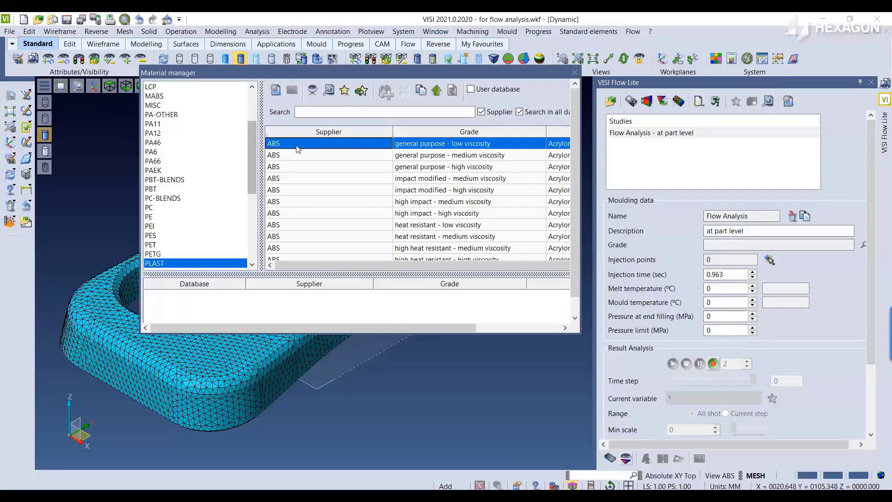
scroll(310, 182, down, 1)
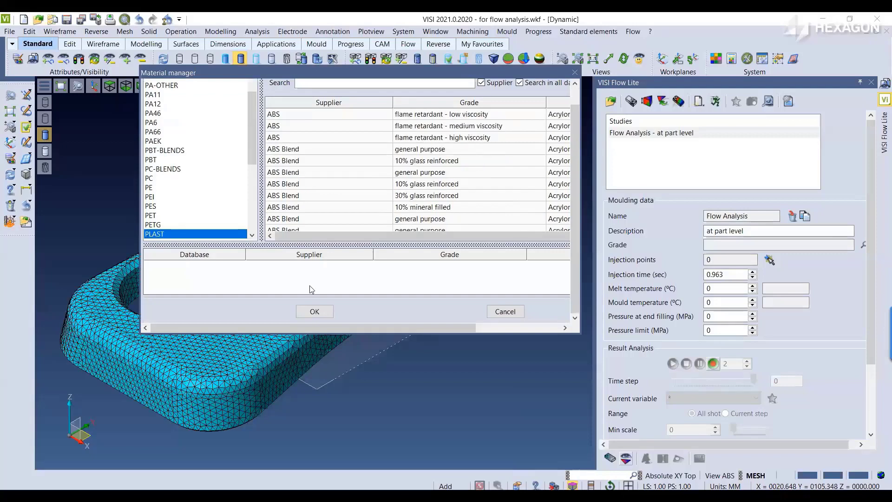
click(324, 307)
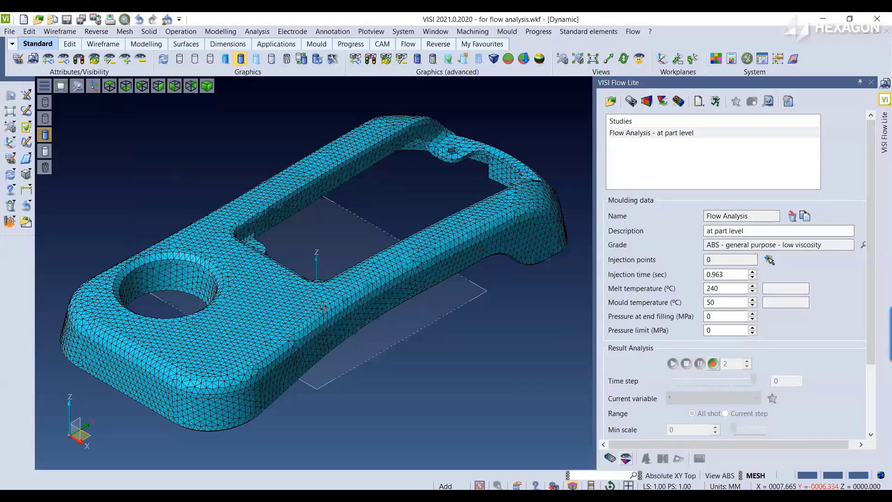
Define two injection points on the facing inner edges of the cover's long side rails, about midway along the rectangular opening
click(769, 260)
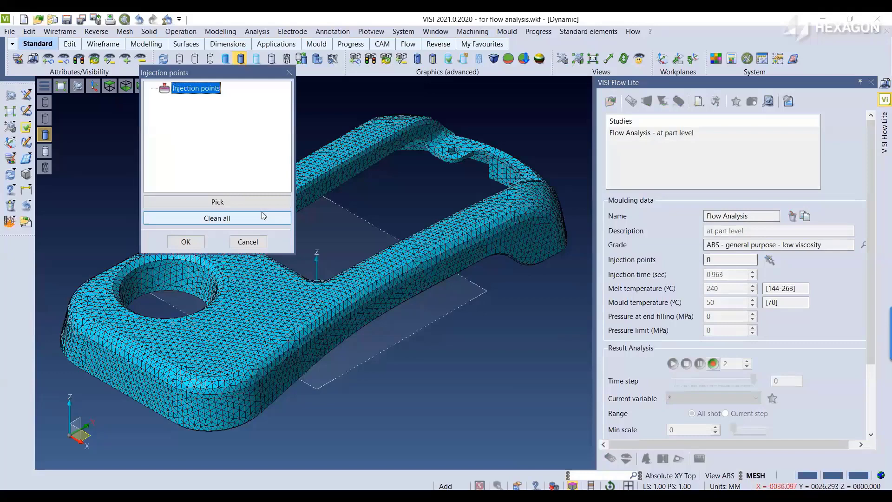
click(261, 202)
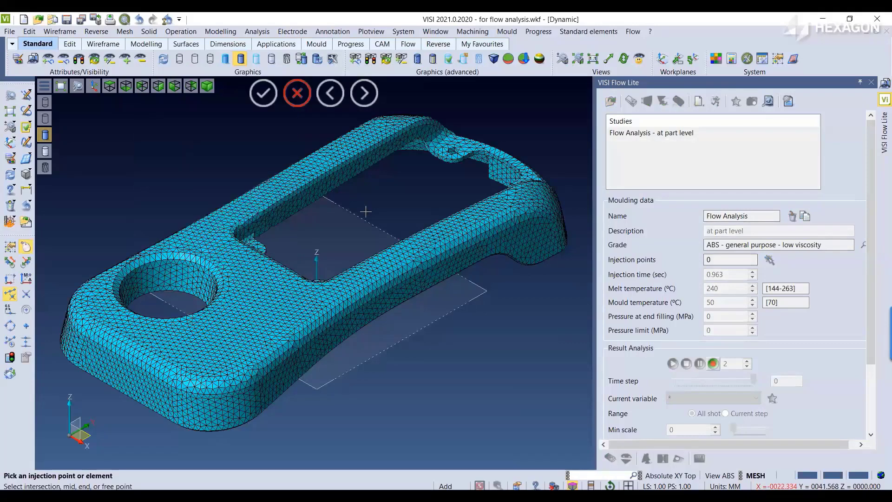
middle_drag(365, 212, 262, 242)
scroll(261, 242, up, 5)
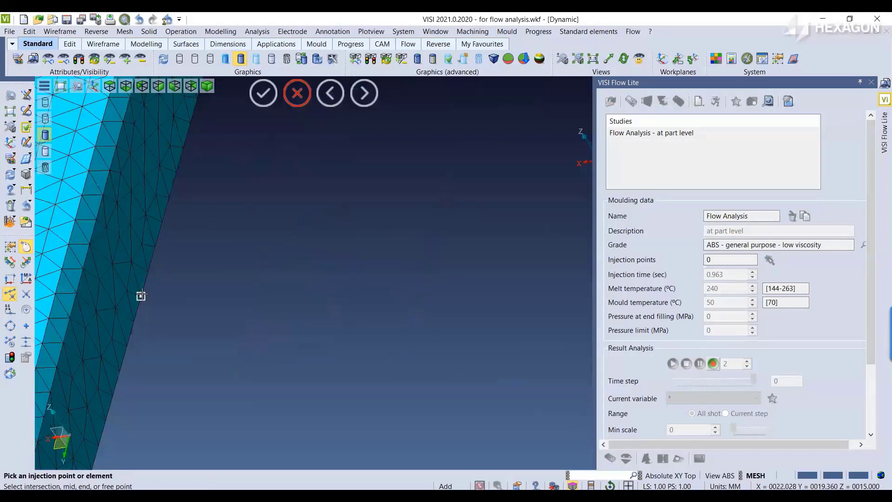
scroll(240, 296, down, 5)
middle_drag(240, 294, 319, 260)
scroll(320, 261, up, 4)
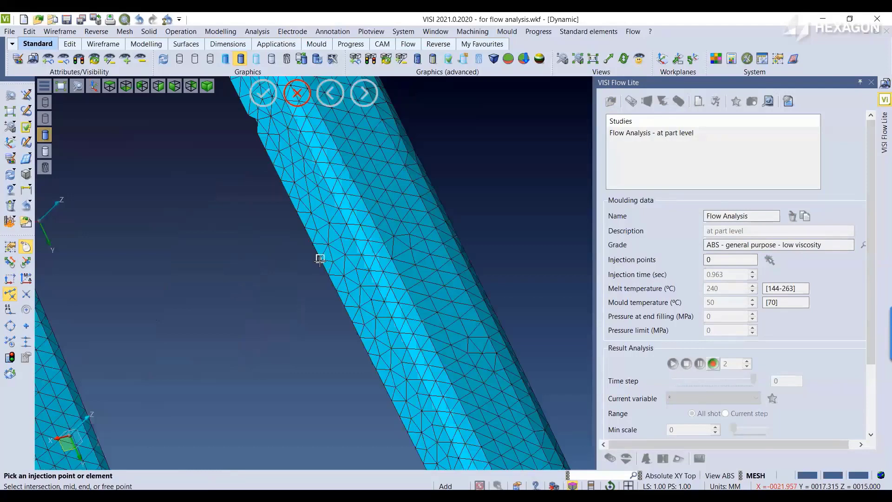
scroll(320, 260, down, 5)
middle_drag(319, 261, 405, 222)
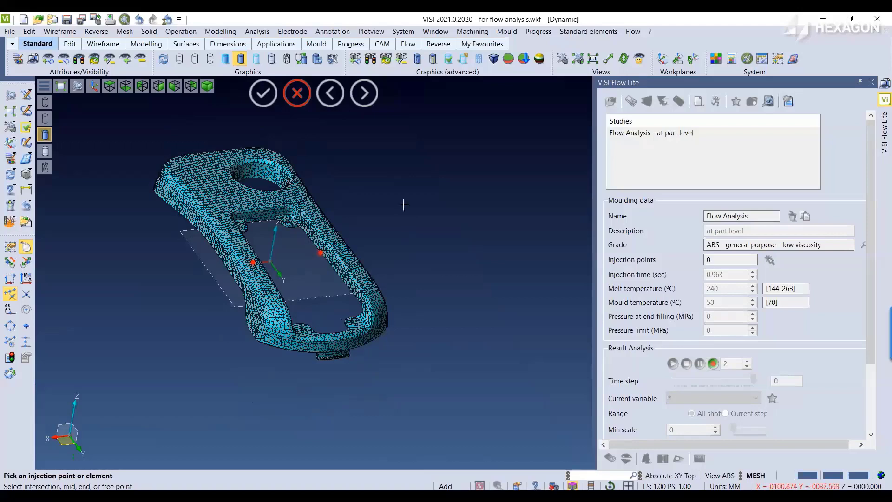
right_click(403, 204)
click(187, 238)
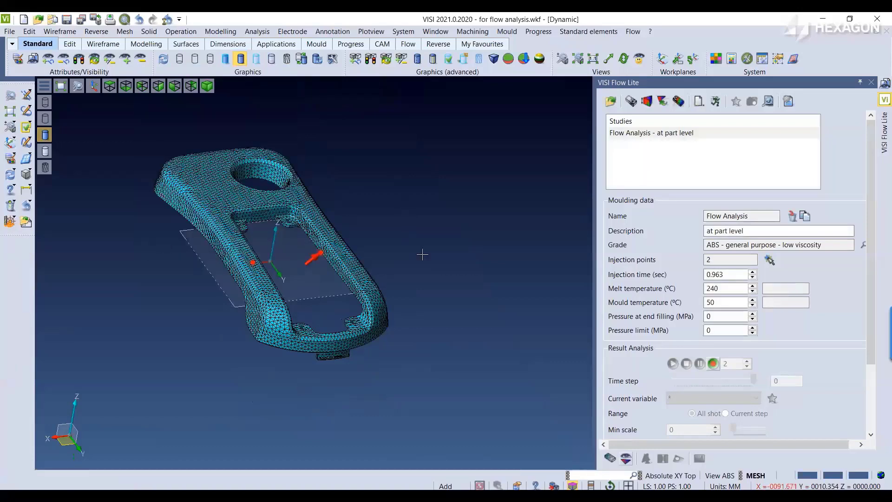
Check the injection directions and moulding data, and run the filling analysis
middle_drag(422, 254, 416, 263)
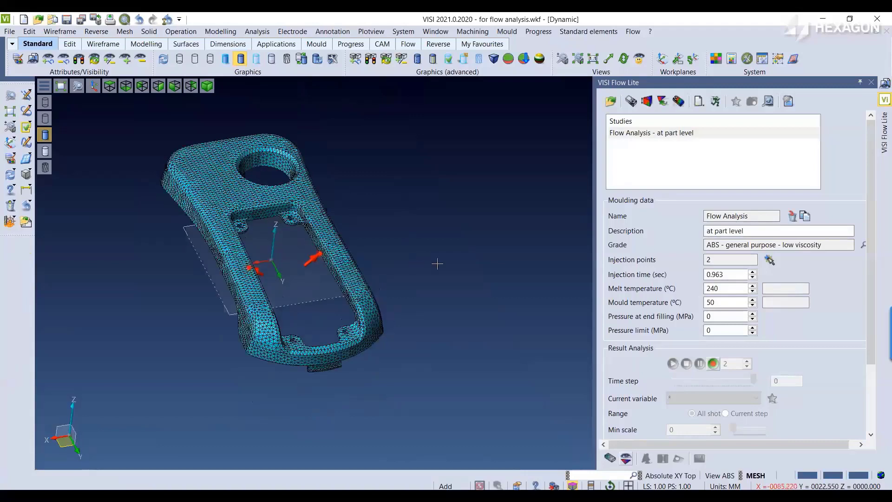
scroll(868, 330, down, 2)
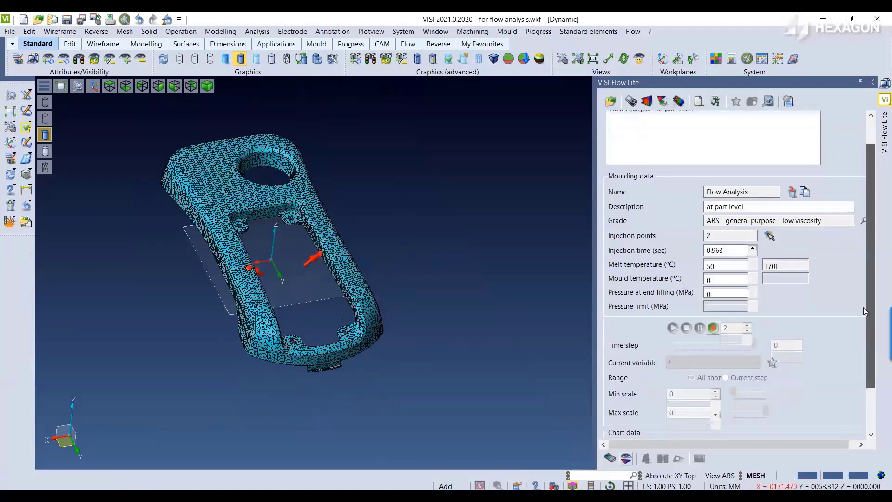
drag(863, 307, 862, 282)
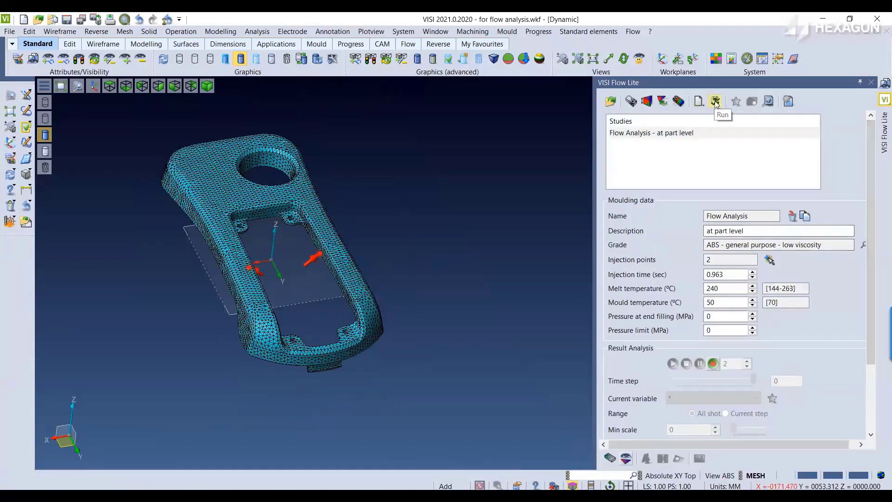
click(715, 102)
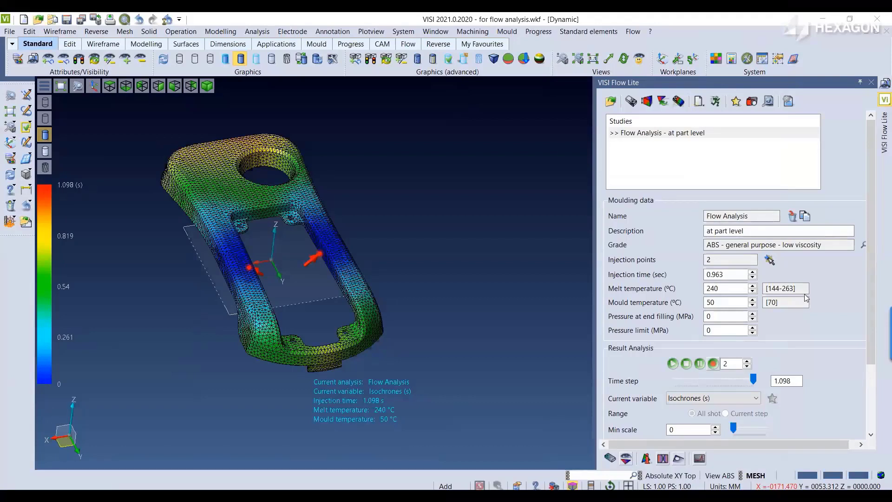
Display the weld lines on the filled part and examine them around the screw bosses at both ends of the rectangular opening
click(662, 458)
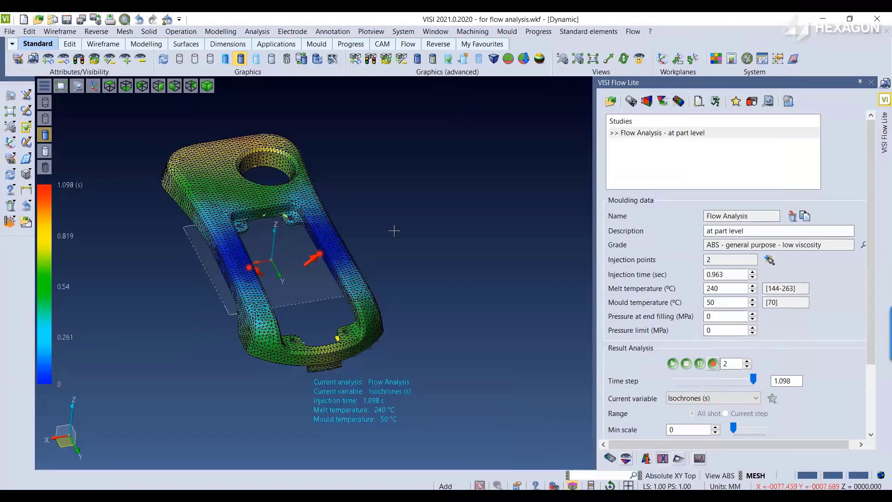
middle_drag(393, 231, 388, 265)
scroll(303, 269, up, 5)
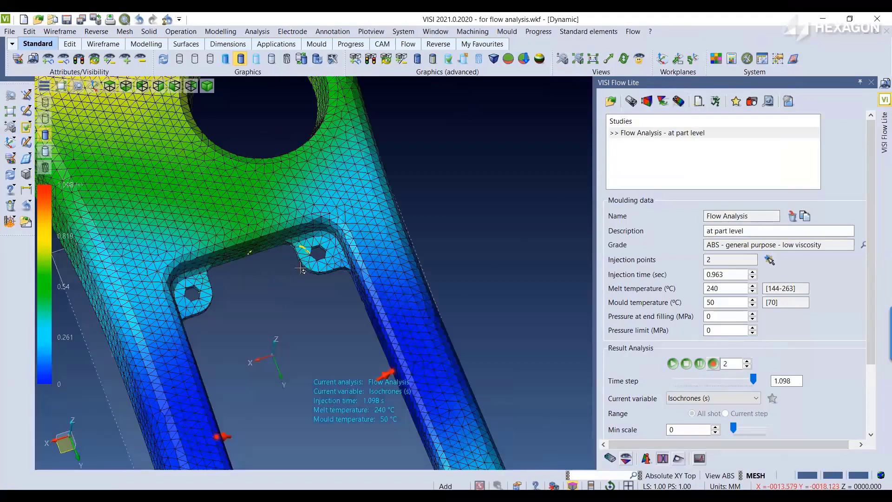
scroll(303, 269, down, 6)
scroll(376, 370, up, 5)
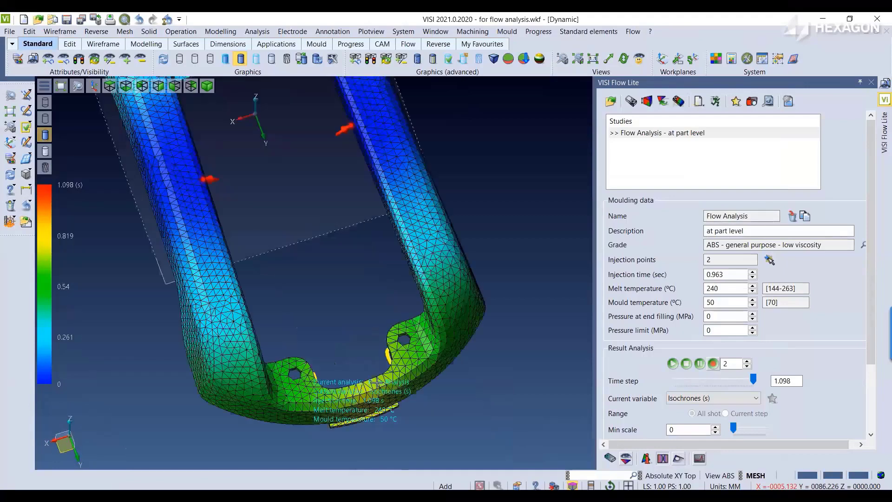
middle_drag(407, 314, 446, 302)
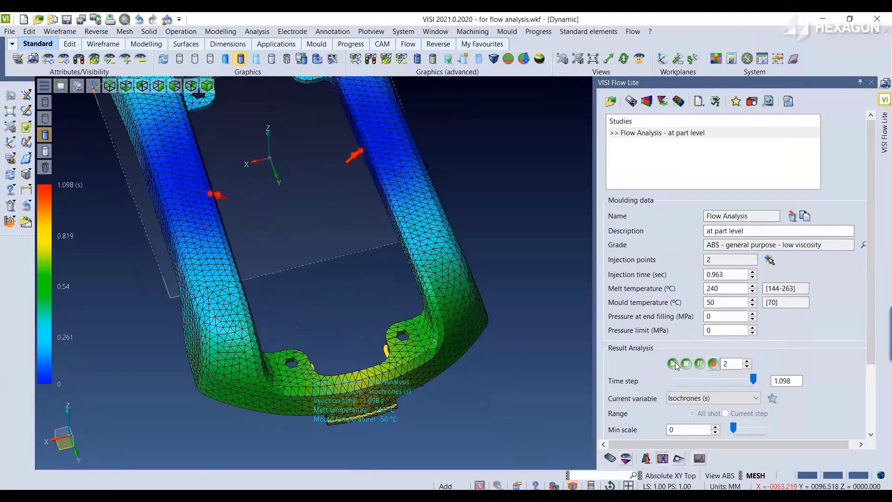
Play the isochrones filling animation repeatedly and examine the melt front from different angles
click(673, 363)
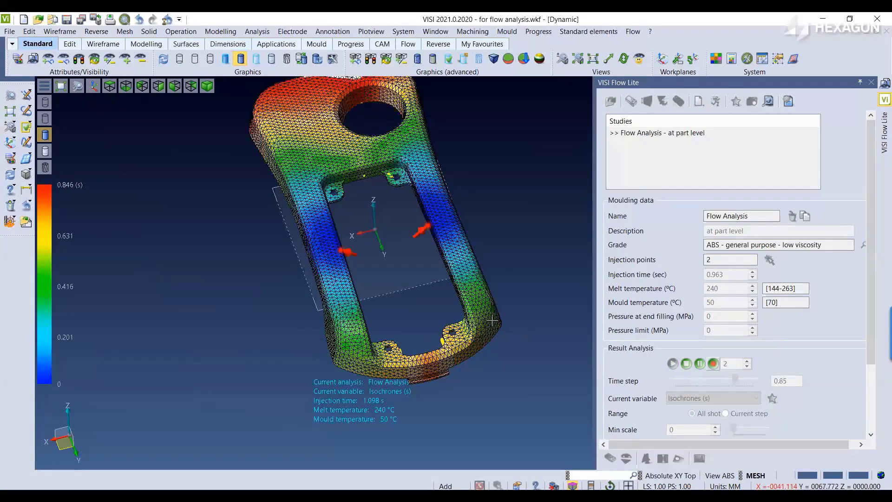
click(672, 363)
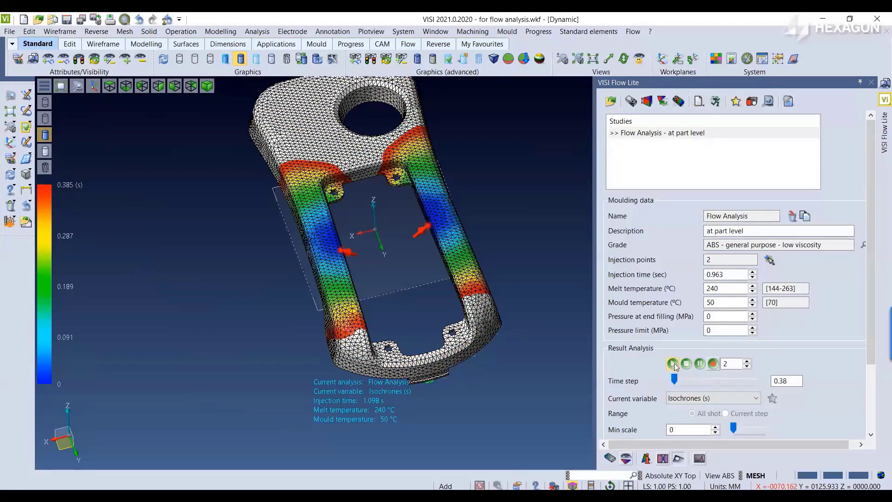
click(672, 364)
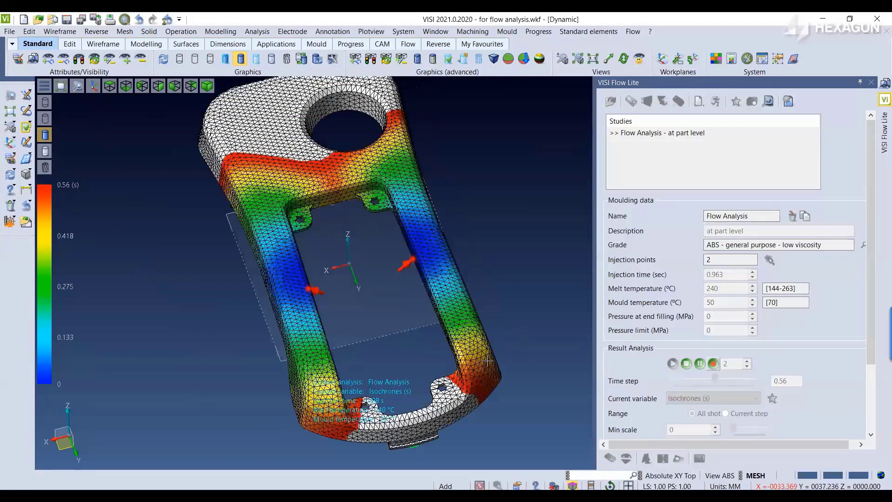
middle_drag(487, 361, 602, 386)
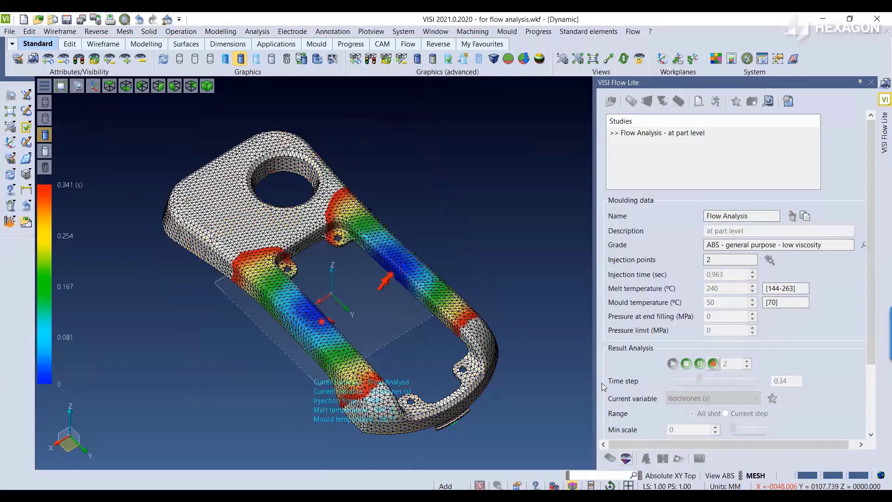
Display the temperature results on the cover and rate them with the standard quality colour scale
click(738, 398)
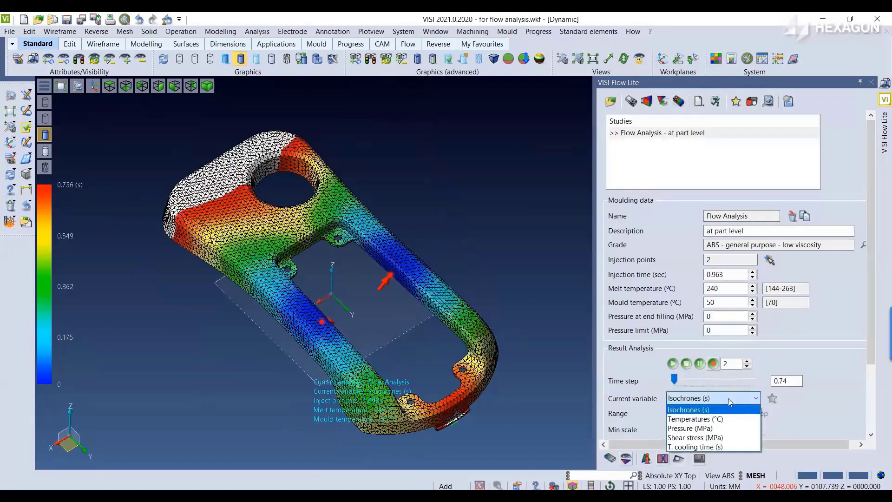
click(731, 419)
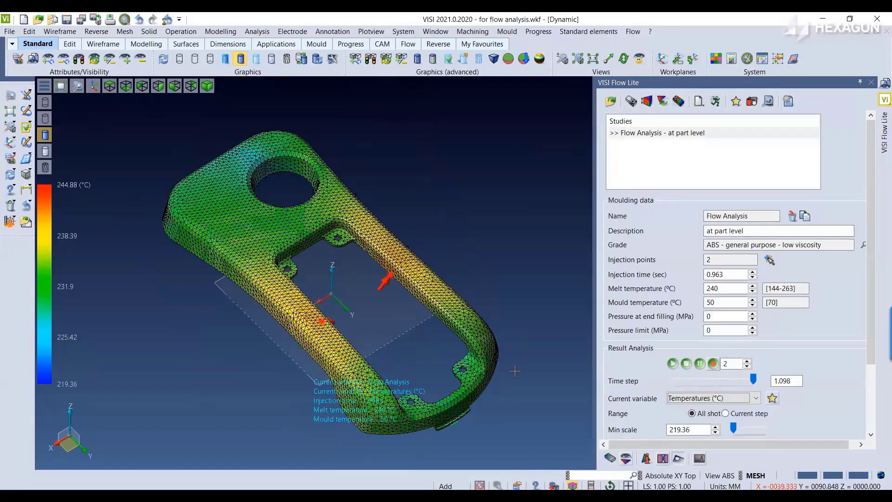
click(772, 398)
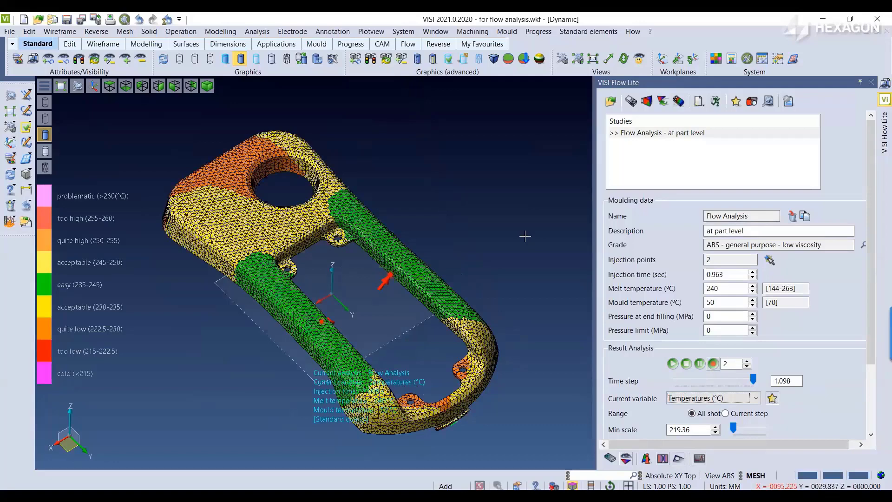
Display the pressure results on the cover and rate them with the standard quality scale for a machine pressure of 180 MPa
click(755, 398)
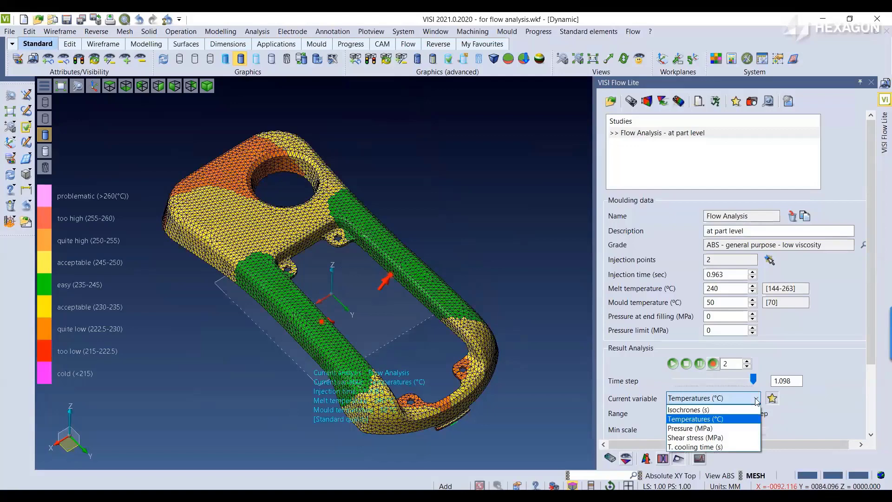
click(690, 428)
click(772, 398)
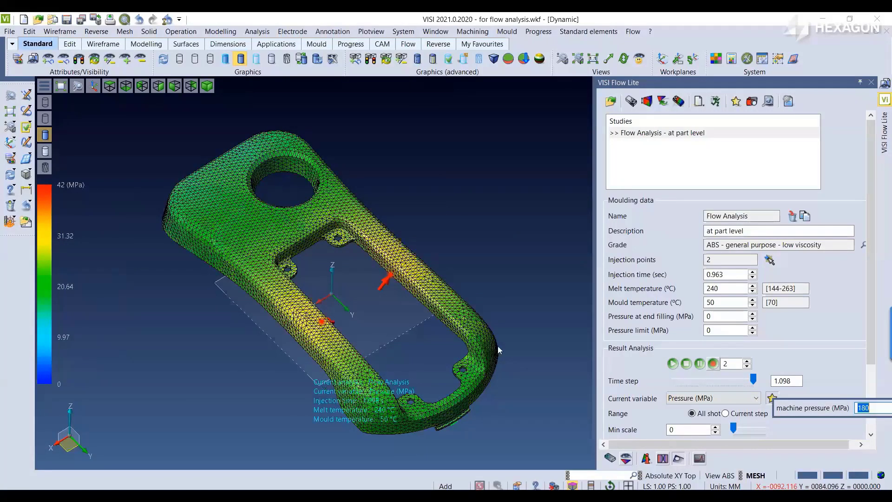
key(Return)
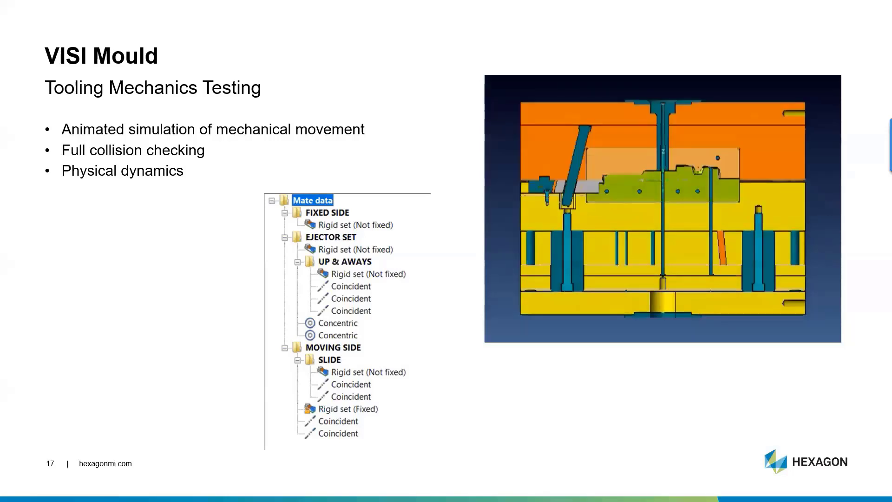
key(Right)
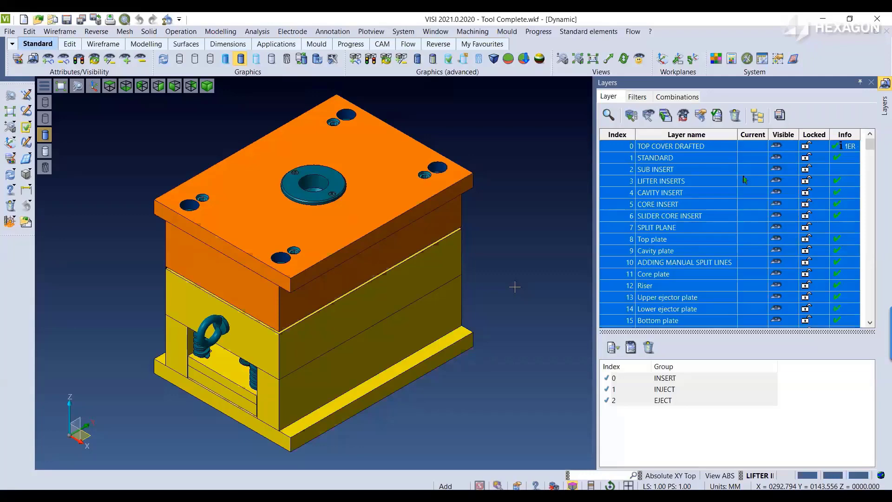
Subtract the element cavities from the mould plates, selecting the cavities across the complete tool
click(219, 34)
click(176, 367)
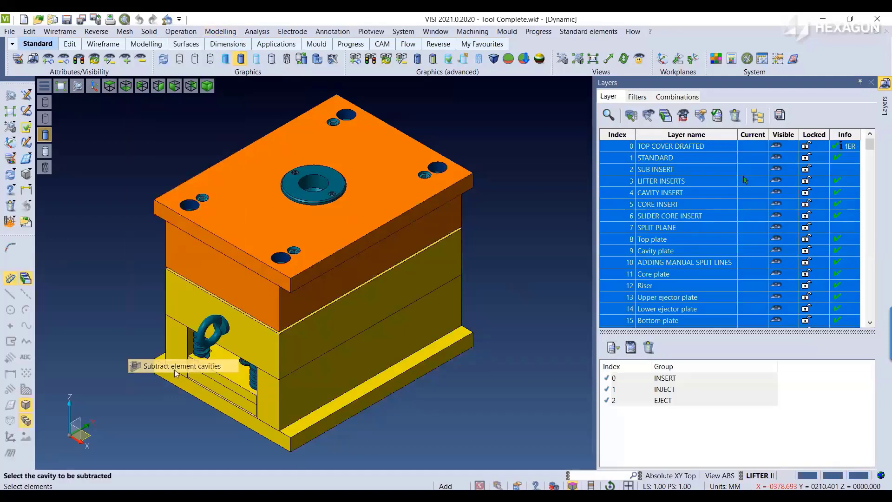
scroll(176, 373, down, 3)
drag(162, 228, 389, 451)
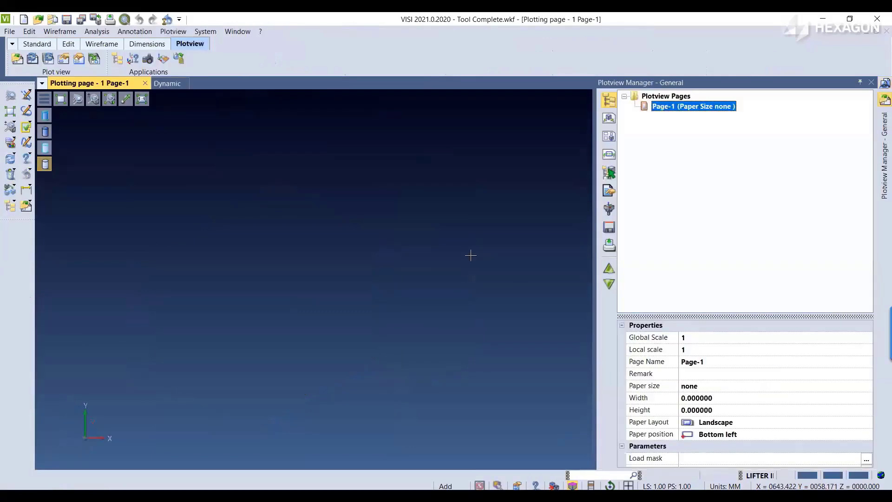
Create automatic multi-view drawing pages for all listed layers, using the Layers method and the mask paper values
click(609, 136)
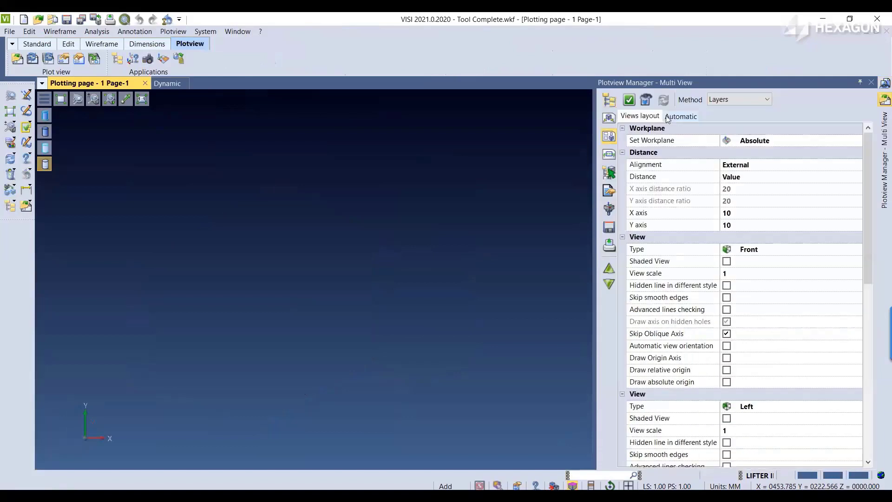
click(667, 118)
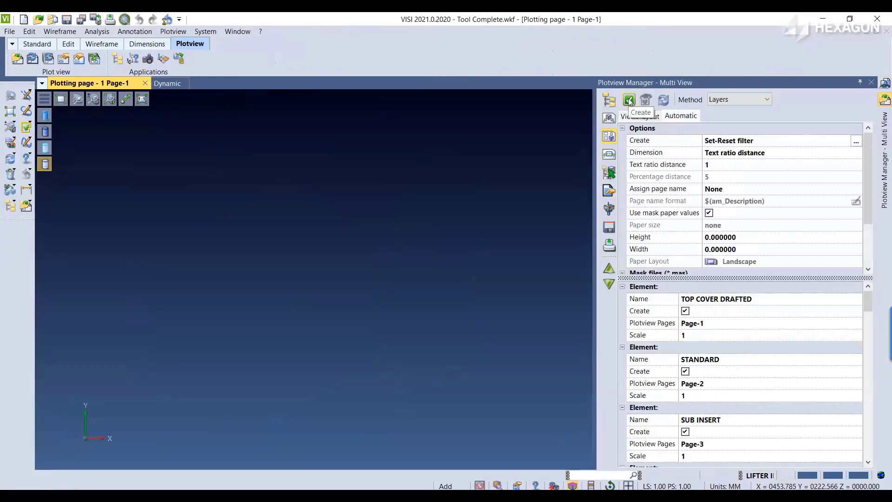
click(629, 100)
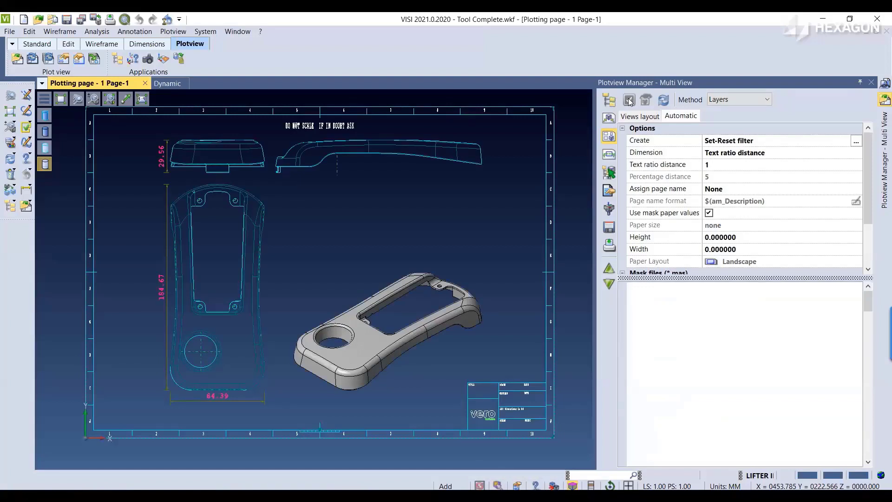
click(629, 102)
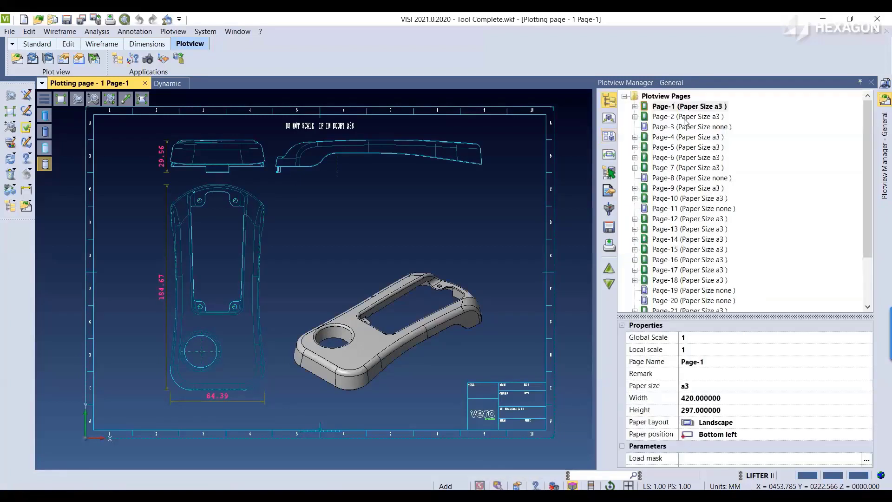
Look through the generated plotview pages from Page-2 onwards and examine the drawings of the individual mould components
click(672, 117)
click(669, 137)
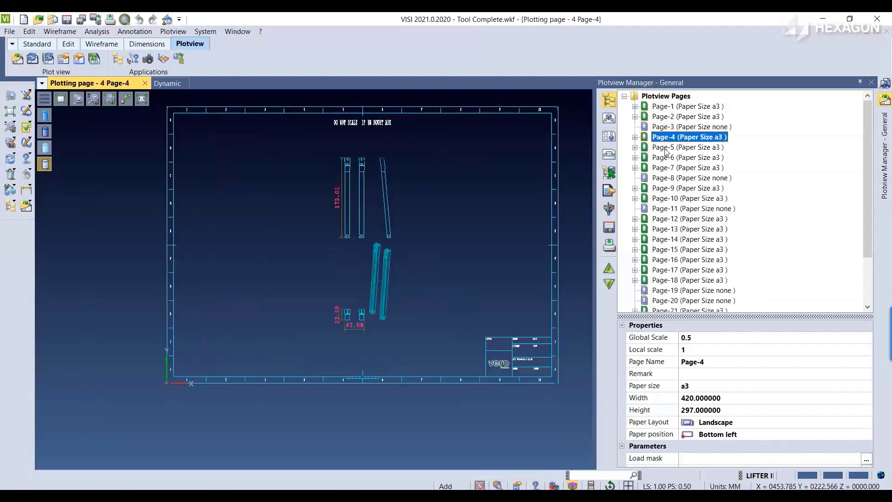
click(668, 147)
click(669, 158)
click(669, 167)
click(670, 189)
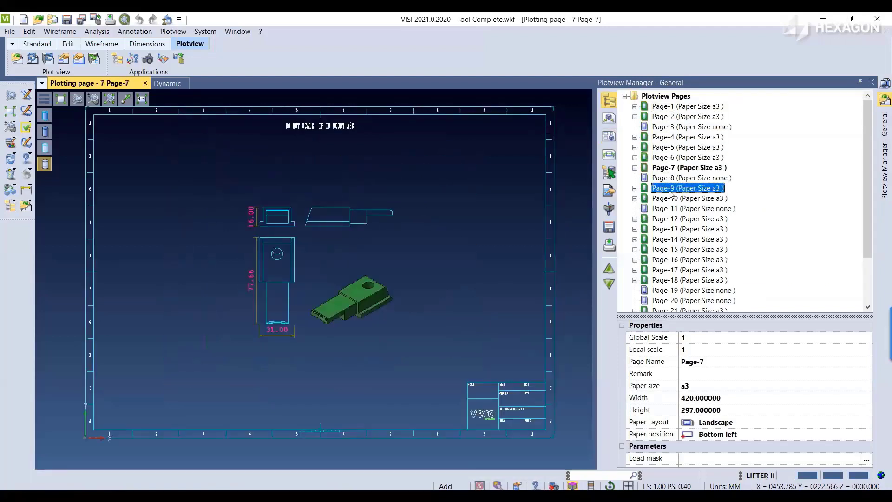
click(669, 201)
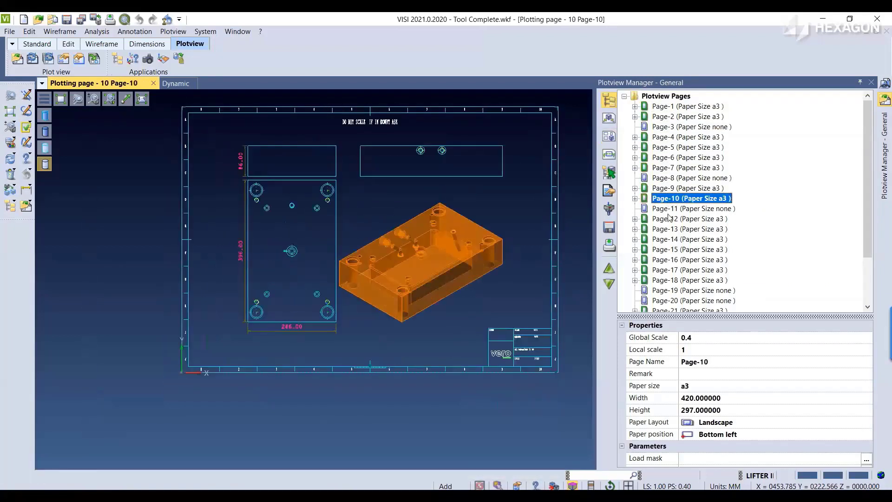
click(669, 220)
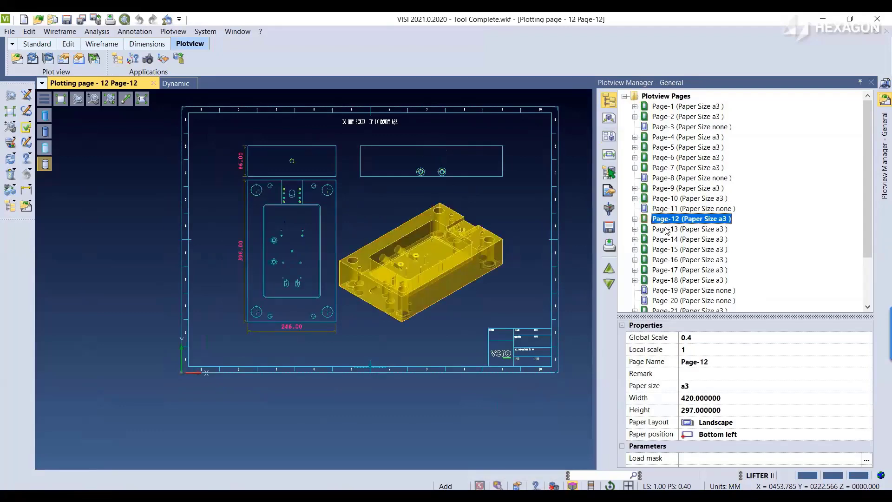
click(667, 229)
click(664, 239)
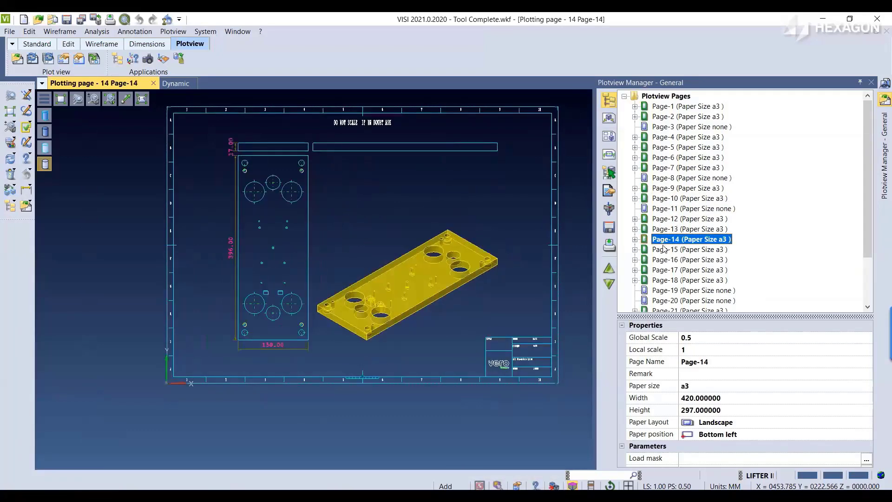
click(663, 249)
click(663, 260)
click(663, 270)
click(662, 290)
click(663, 300)
scroll(665, 287, down, 2)
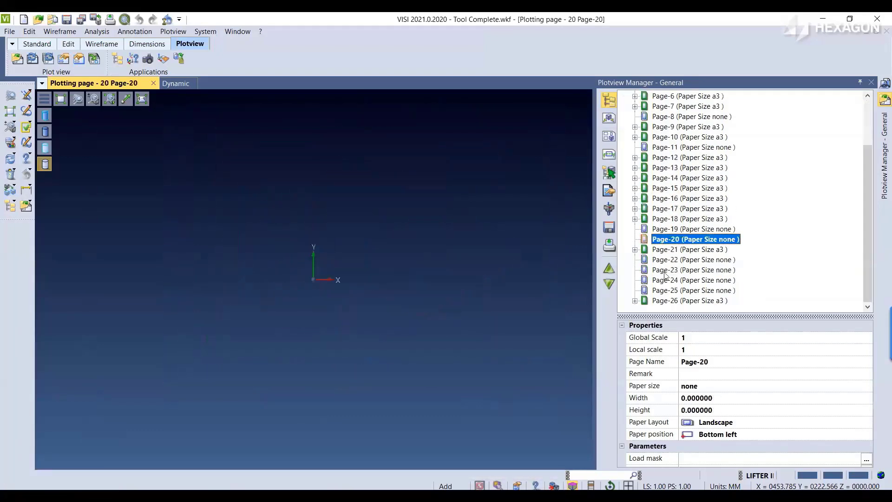
click(667, 251)
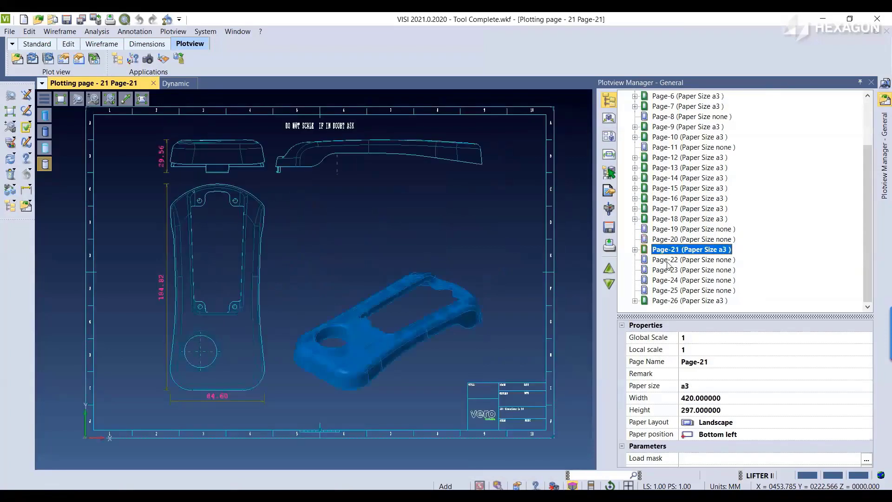
click(668, 302)
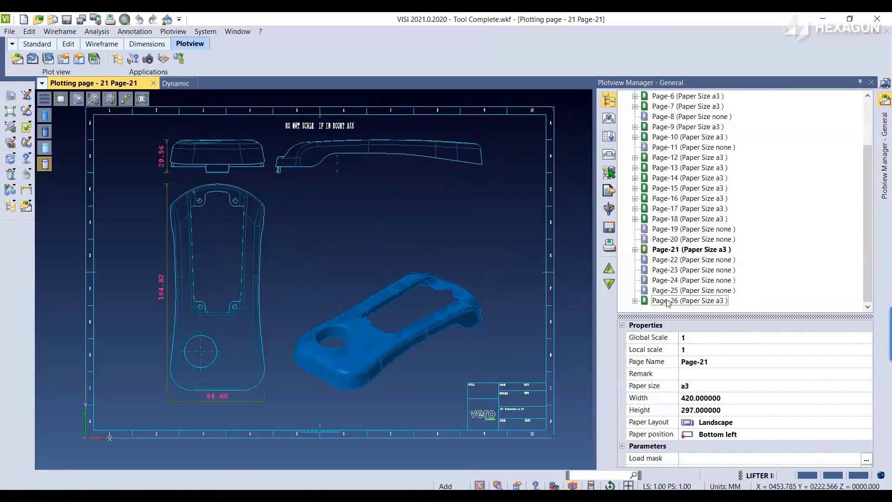
Set the empty Page-22 to paper size A0 and load the A0_TEMPLATE.MAS drawing mask
click(668, 260)
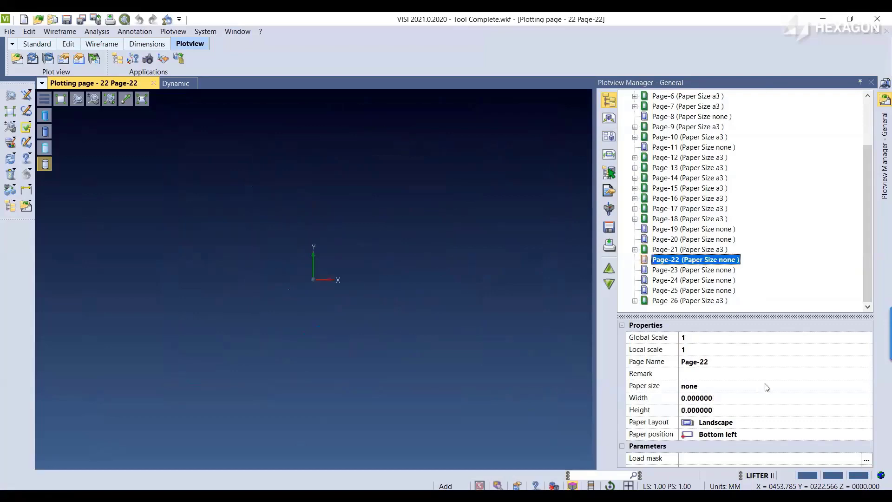
click(764, 385)
click(730, 404)
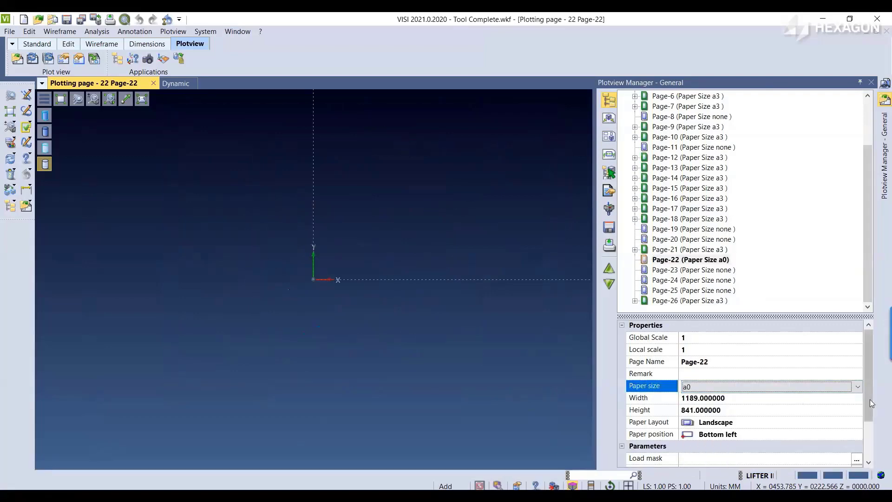
scroll(869, 400, down, 3)
click(856, 401)
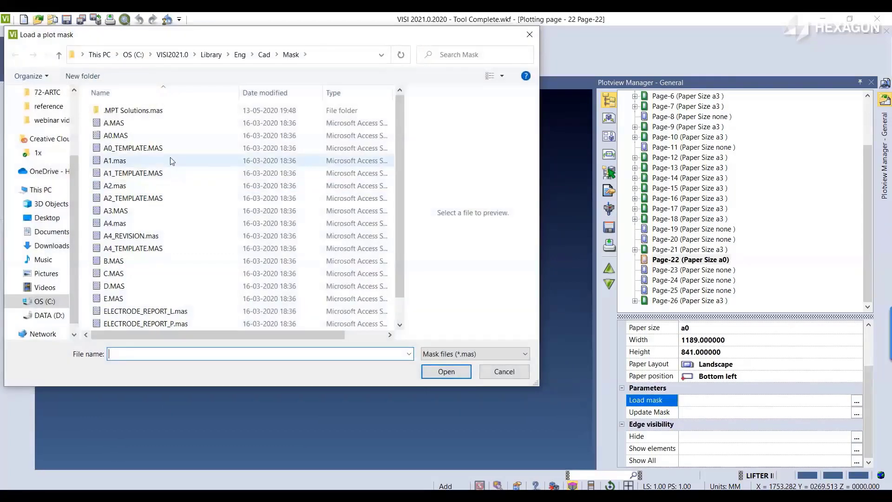
click(154, 148)
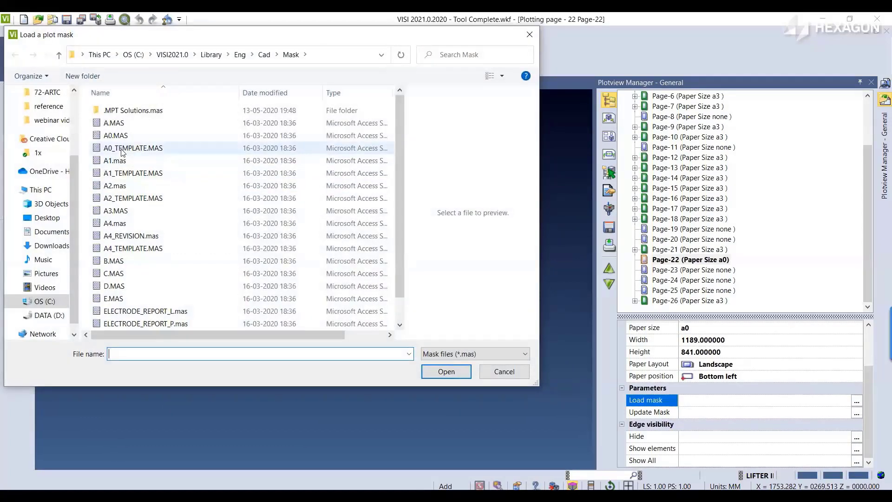
click(445, 371)
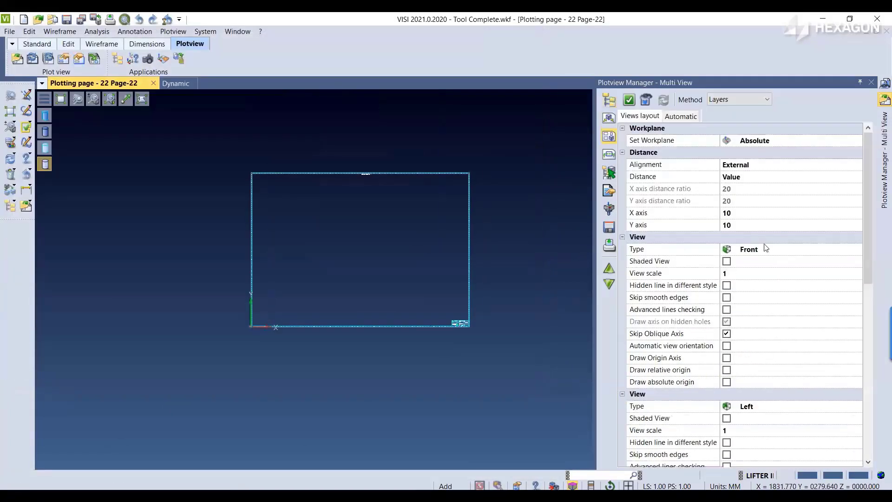
Set the view scale to 0.5 for the Front, Left, Isometric Front Right and Top views in the multi-view layout
click(734, 274)
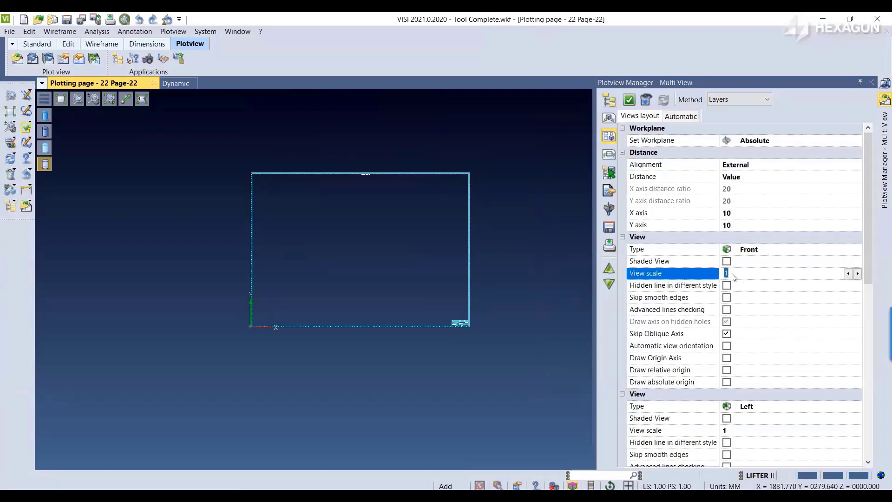
text(.5)
click(738, 431)
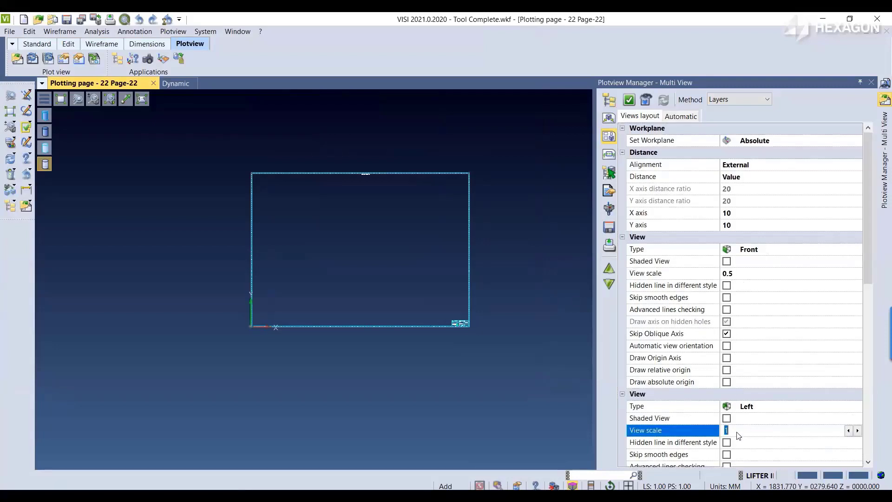
text(.5)
scroll(743, 429, down, 6)
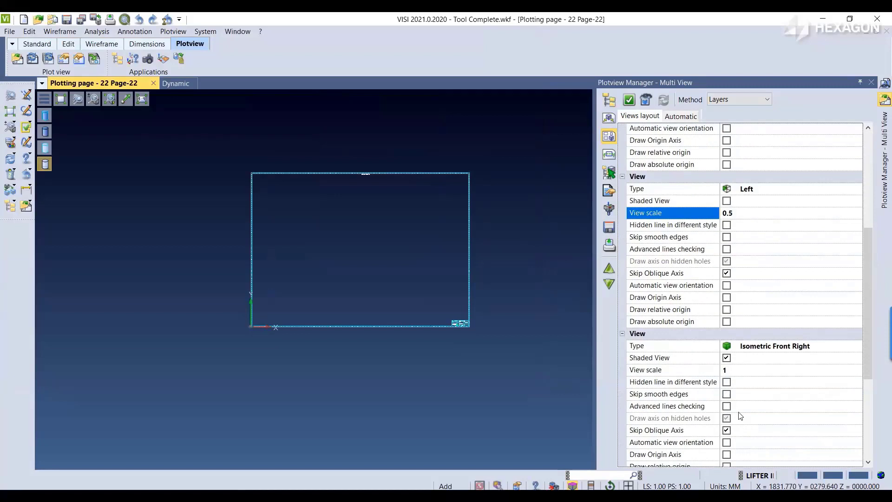
click(734, 371)
text(.5)
scroll(738, 392, down, 5)
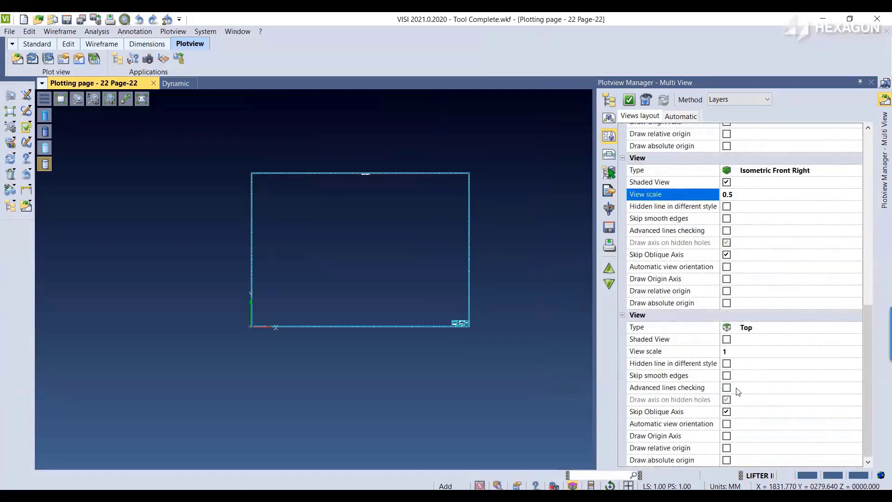
click(730, 352)
text(.5)
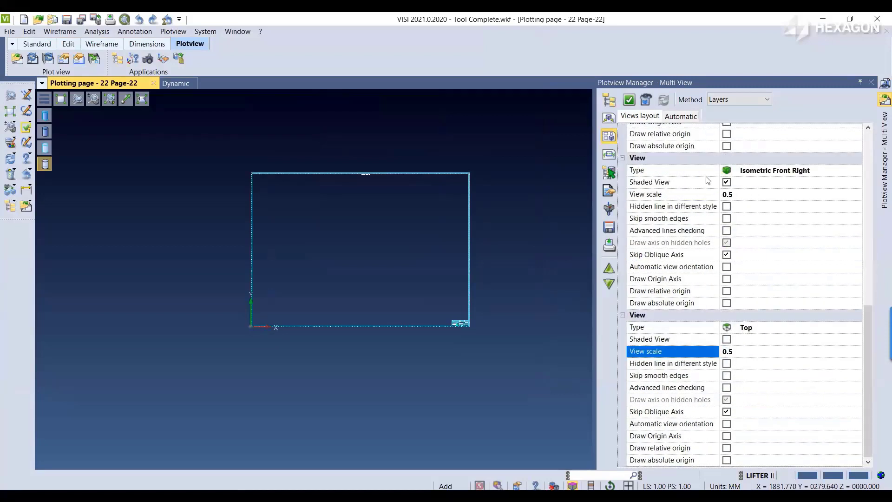
Create the four views of the complete mould tool and place them near the lower-left corner of the A0 sheet
click(629, 100)
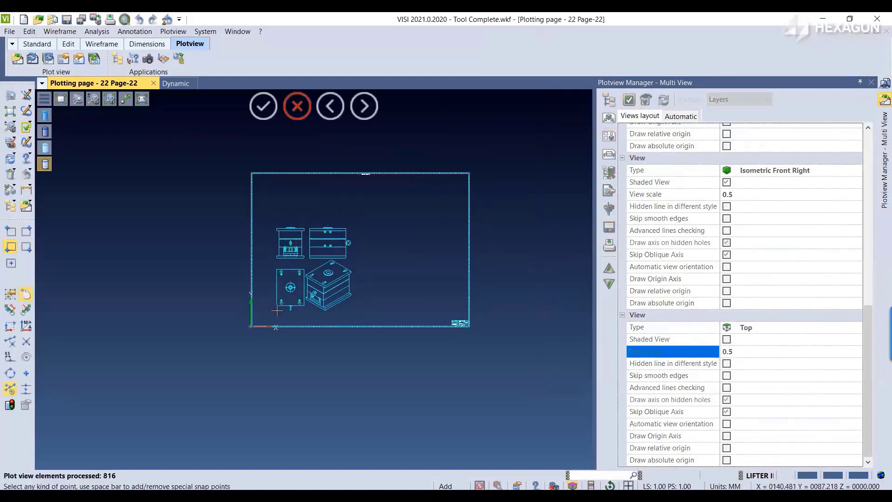
click(274, 309)
scroll(308, 245, up, 3)
scroll(308, 243, up, 5)
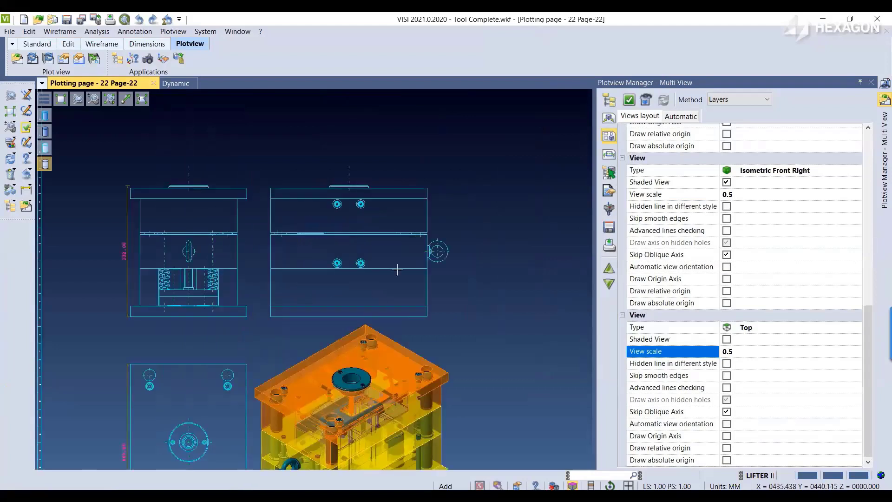
scroll(370, 275, down, 3)
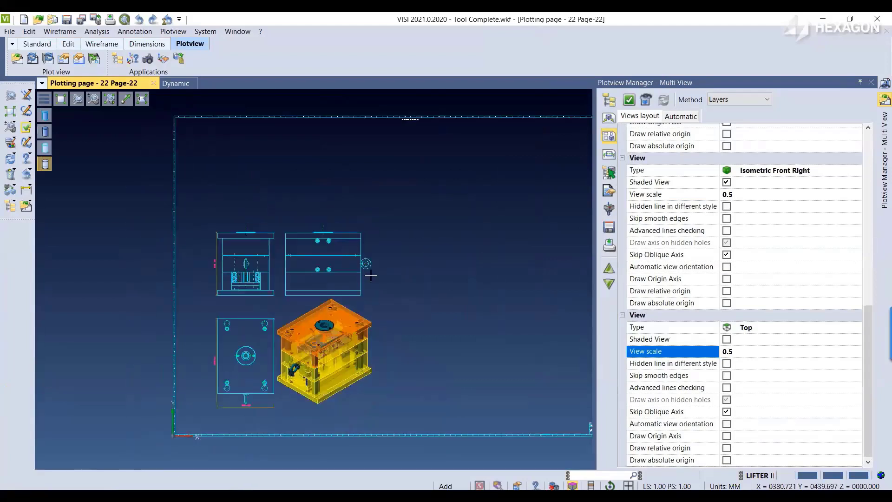
middle_drag(436, 288, 418, 293)
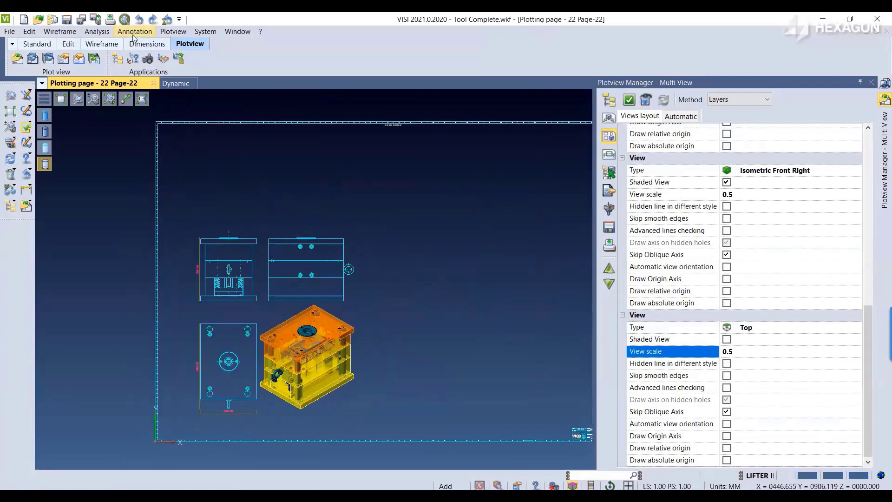
Open the Assembly Manager and show the mould's parts list as an editable table
click(180, 33)
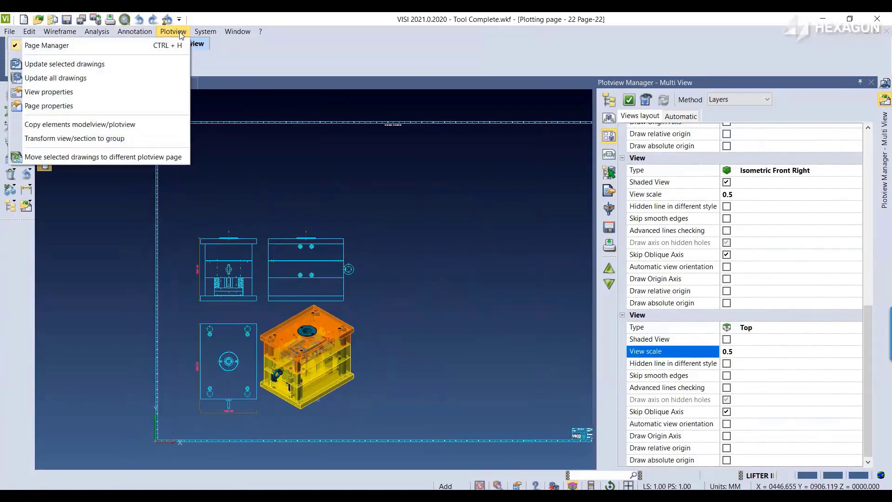
mouse_move(134, 31)
click(51, 485)
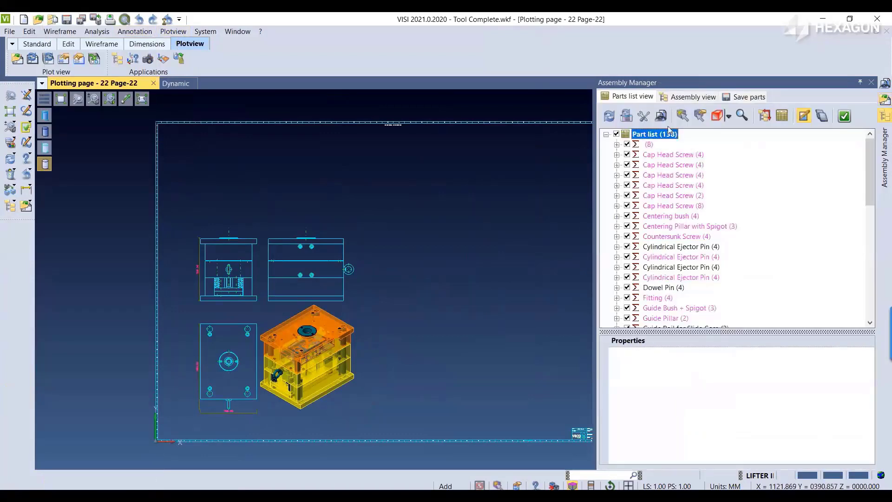
click(781, 115)
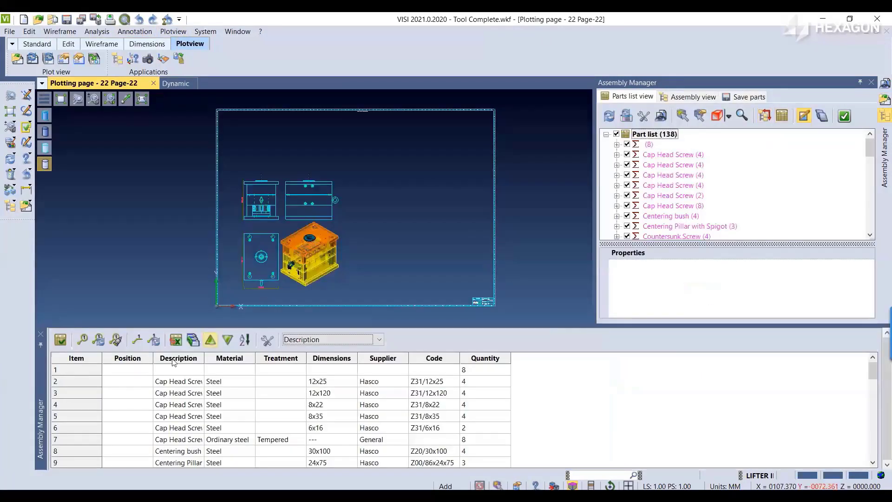
Insert the parts list table on the A0 sheet beside the views, and close the editable table
click(61, 340)
click(182, 187)
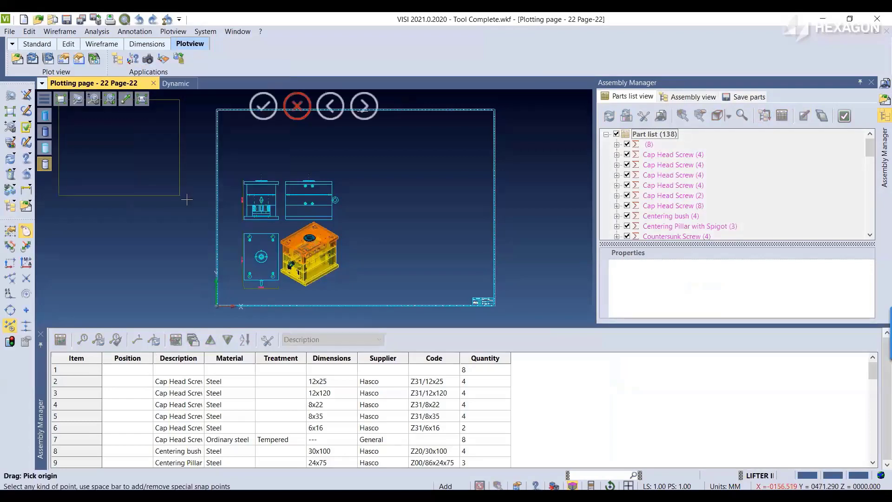
click(474, 229)
scroll(404, 218, up, 6)
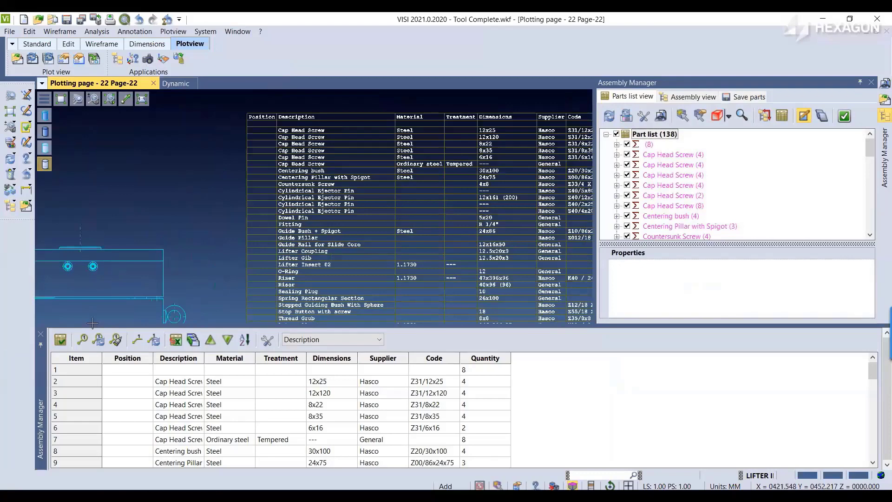
click(41, 334)
scroll(268, 279, up, 3)
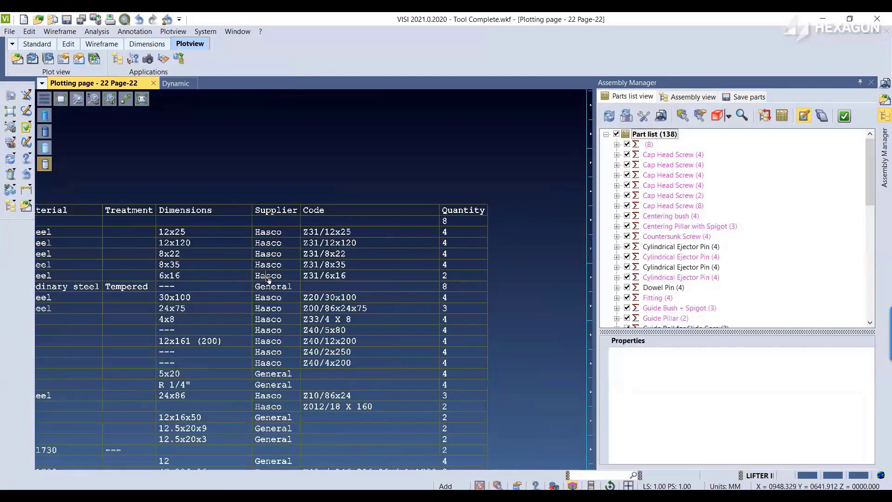
scroll(401, 290, down, 3)
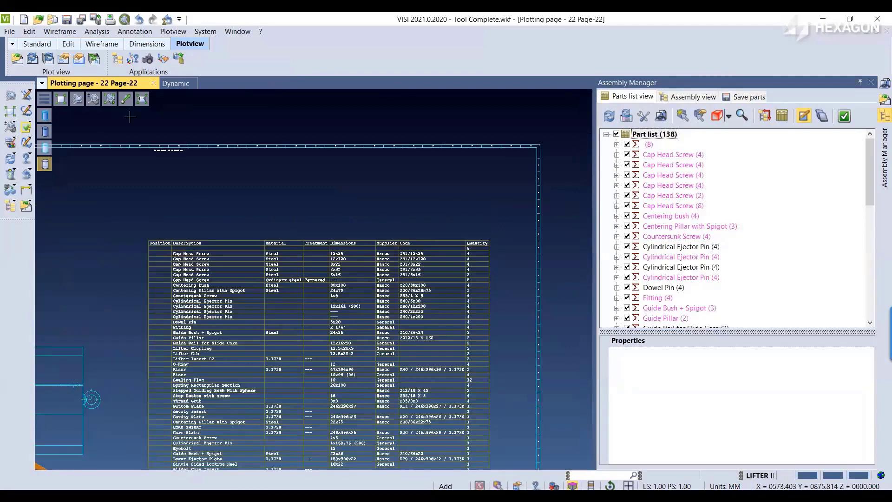
click(61, 99)
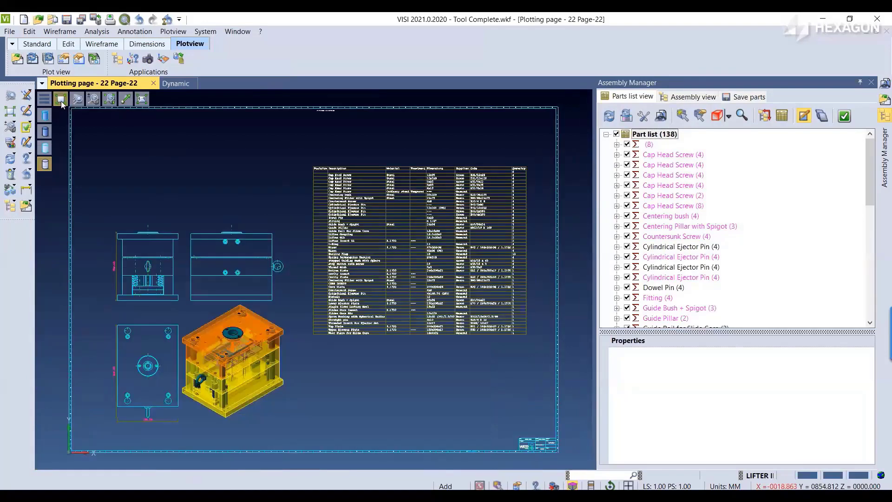
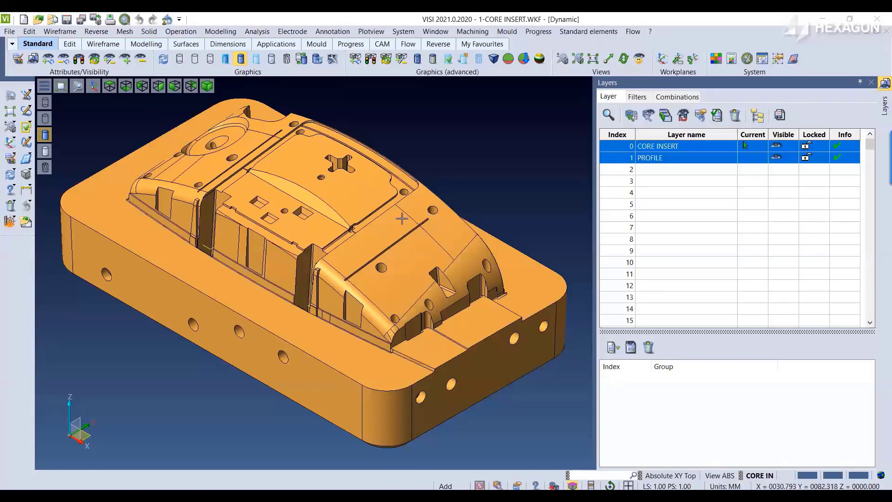
Generate an electrode from the faces of the cross-shaped recess in the core insert, using the Z direction
middle_drag(402, 219, 504, 297)
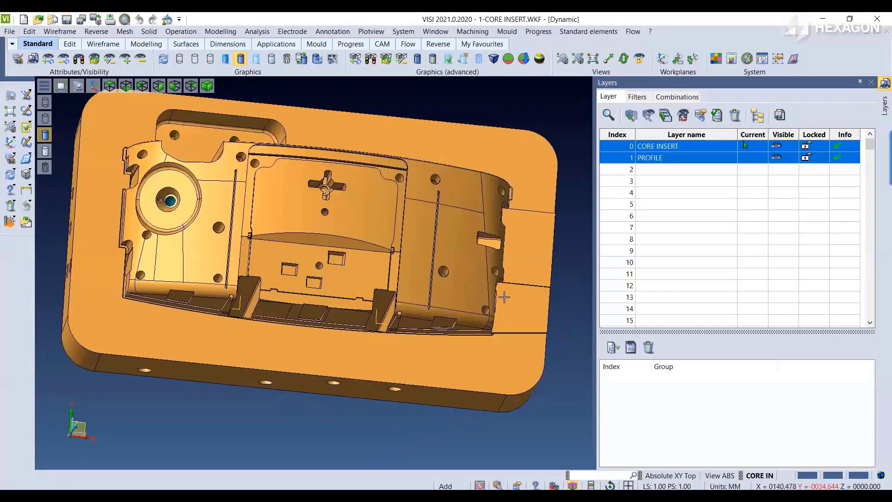
scroll(504, 296, up, 3)
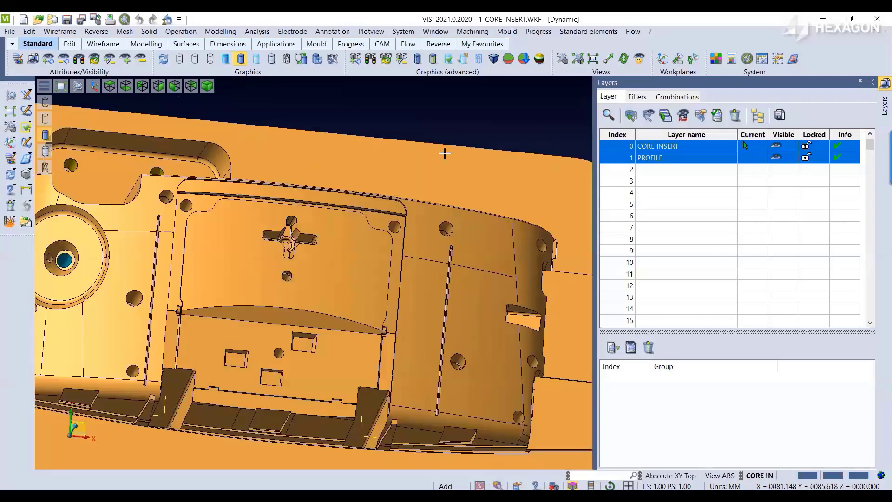
click(292, 31)
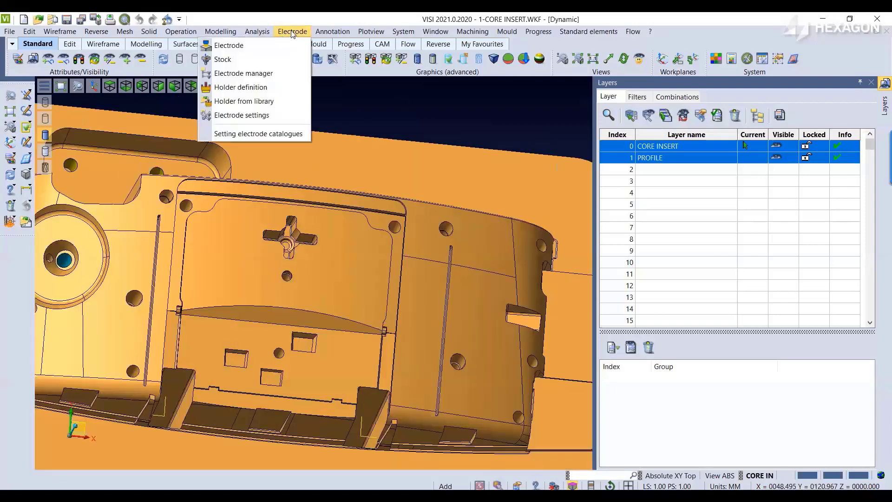
click(268, 50)
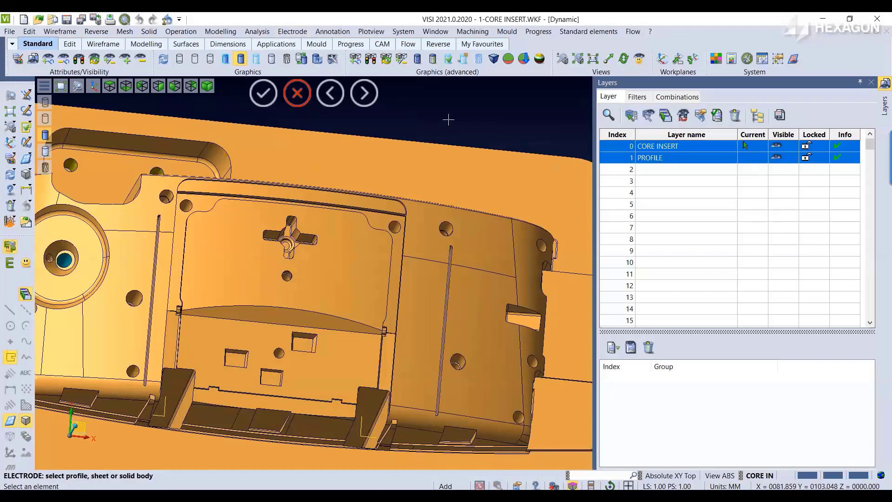
key(F5)
scroll(307, 263, up, 4)
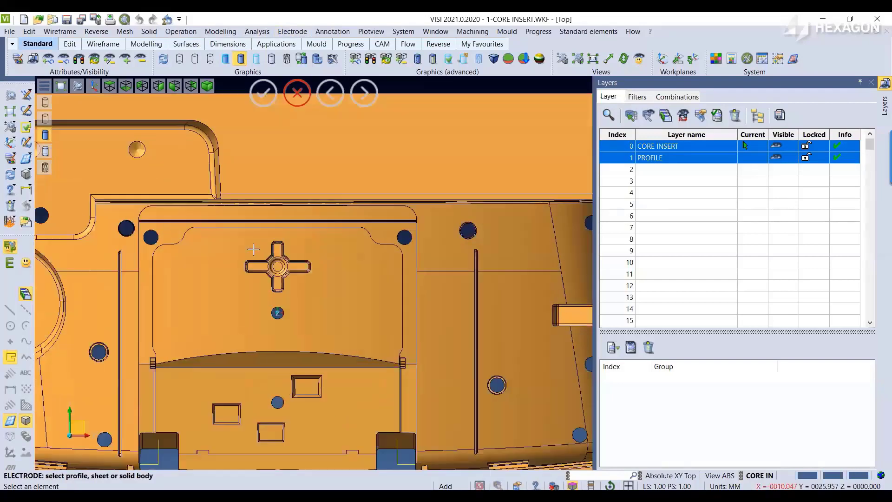
click(26, 262)
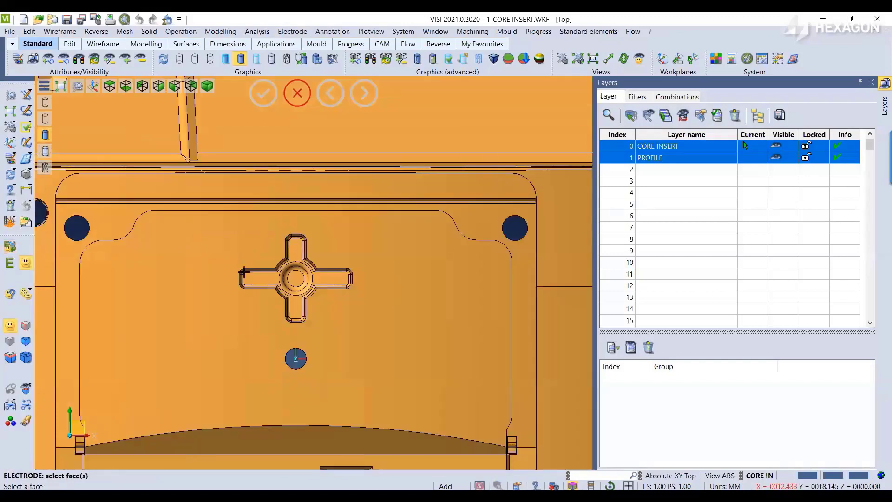
drag(224, 226, 366, 325)
scroll(370, 300, down, 4)
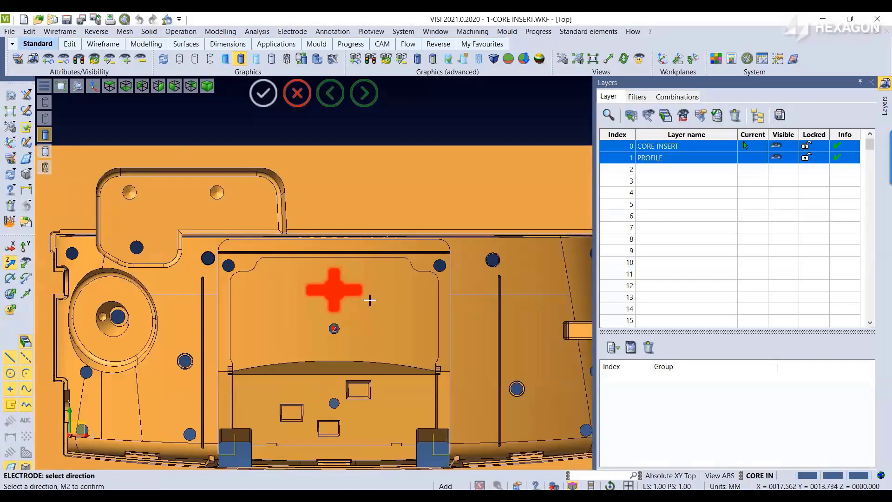
middle_click(425, 124)
middle_drag(425, 124, 426, 131)
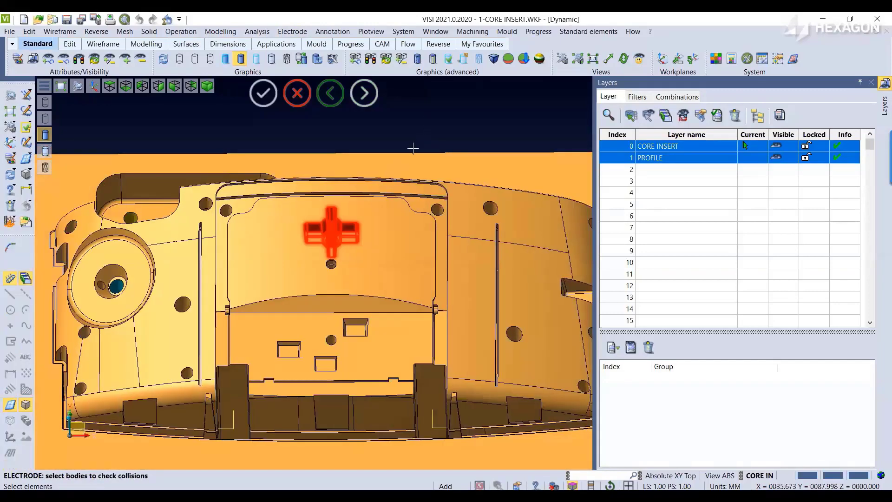
middle_click(425, 130)
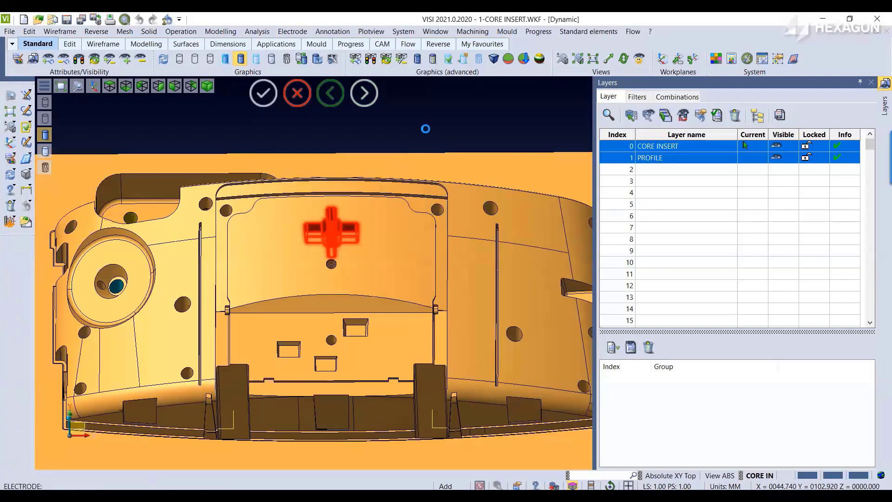
scroll(331, 218, up, 3)
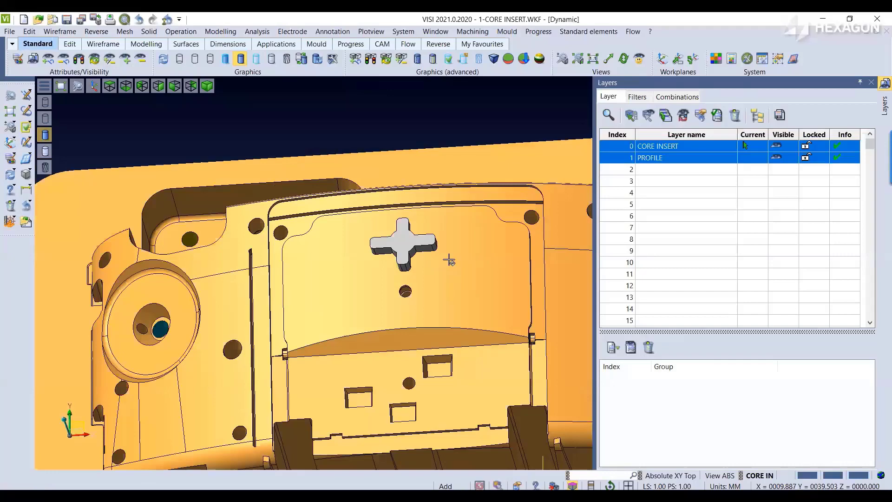
Remove the generated electrode from the cross-shaped recess
right_click(363, 150)
click(384, 129)
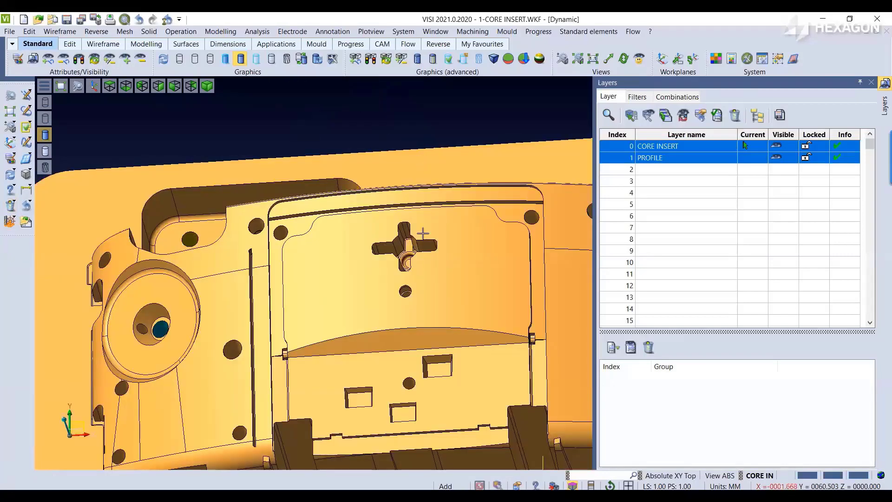
scroll(423, 233, up, 5)
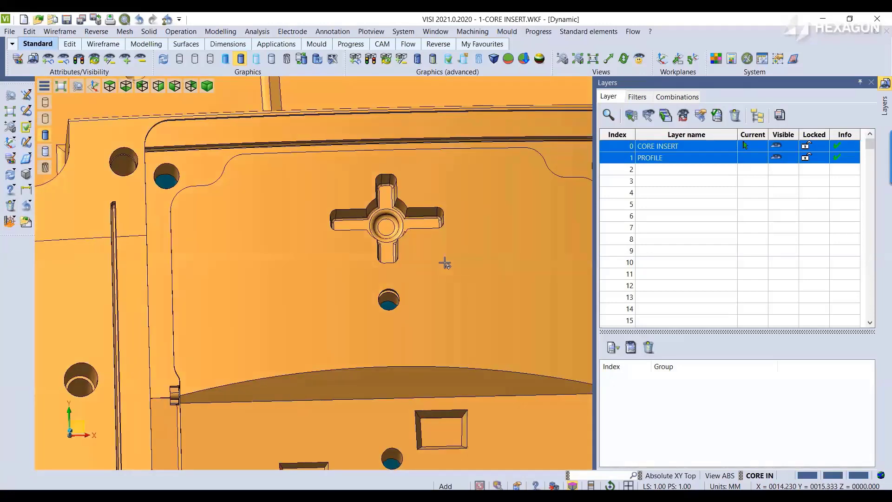
Create a cuboid with a base of about 35 by 24 mm enclosing the cross-shaped recess
key(ctrl+t)
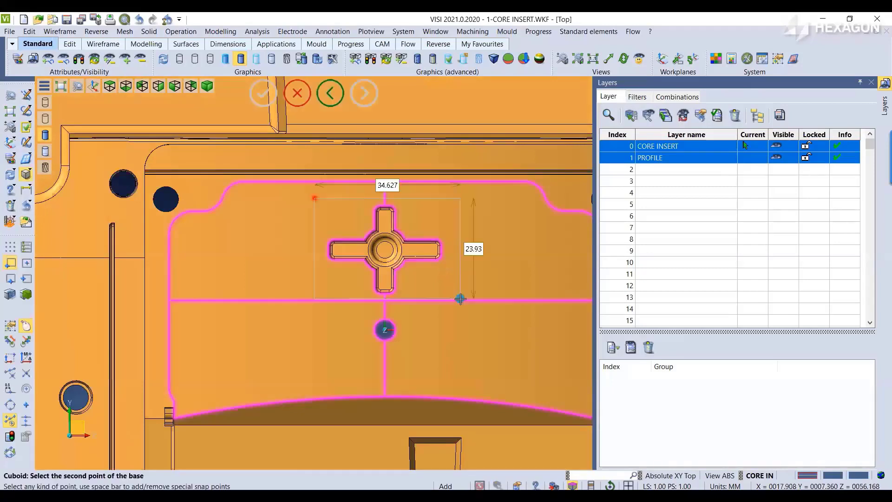
click(460, 297)
click(405, 263)
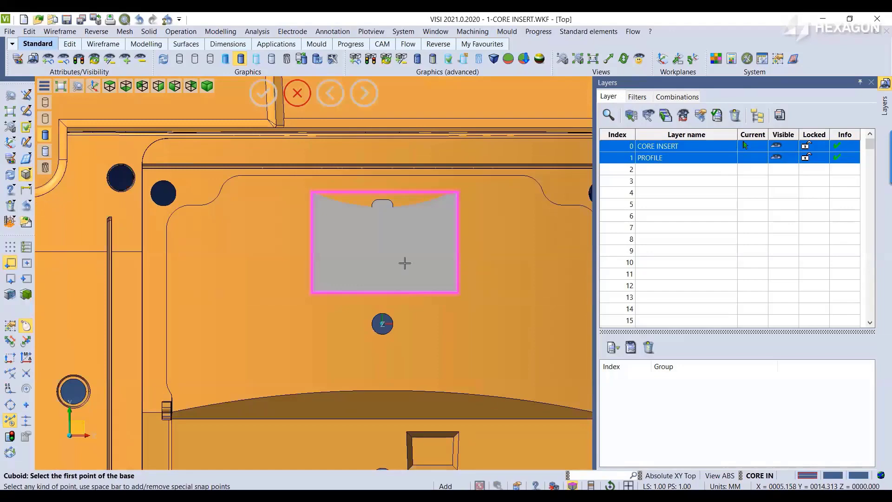
middle_drag(404, 264, 302, 96)
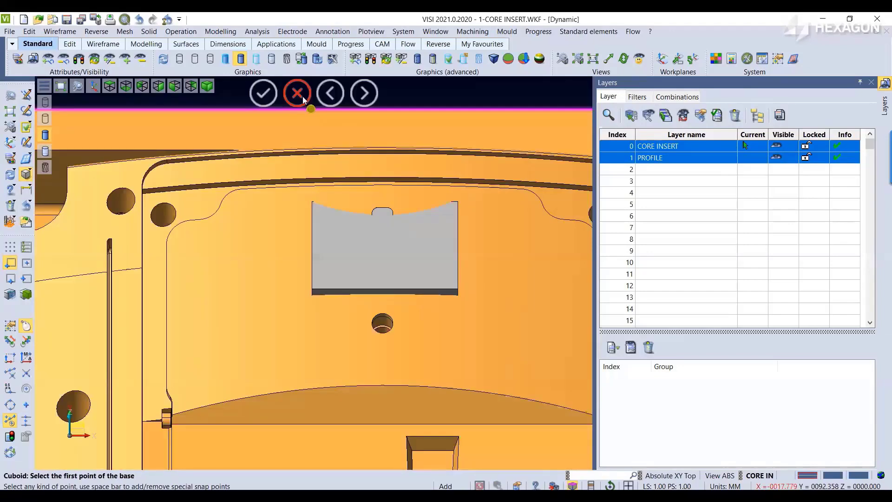
click(302, 96)
Raise the cuboid's upper face above the core insert surface with Move Faces
click(220, 31)
click(161, 179)
click(415, 243)
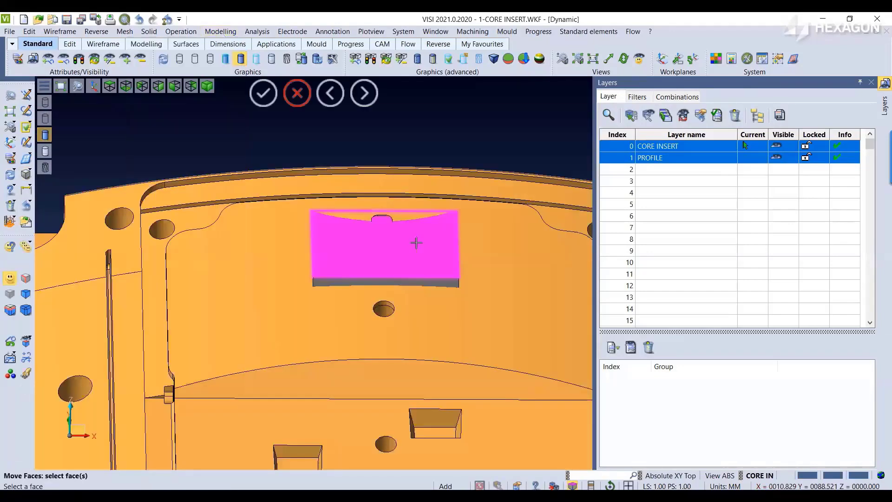
right_click(416, 243)
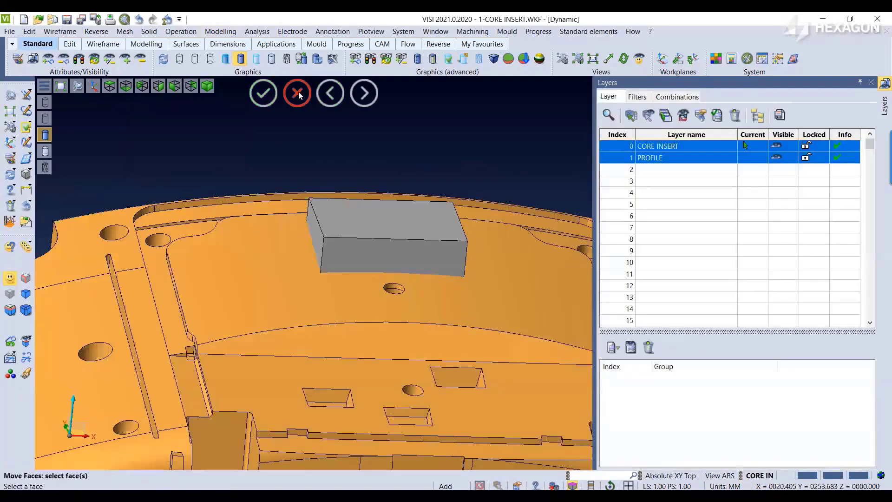
click(297, 93)
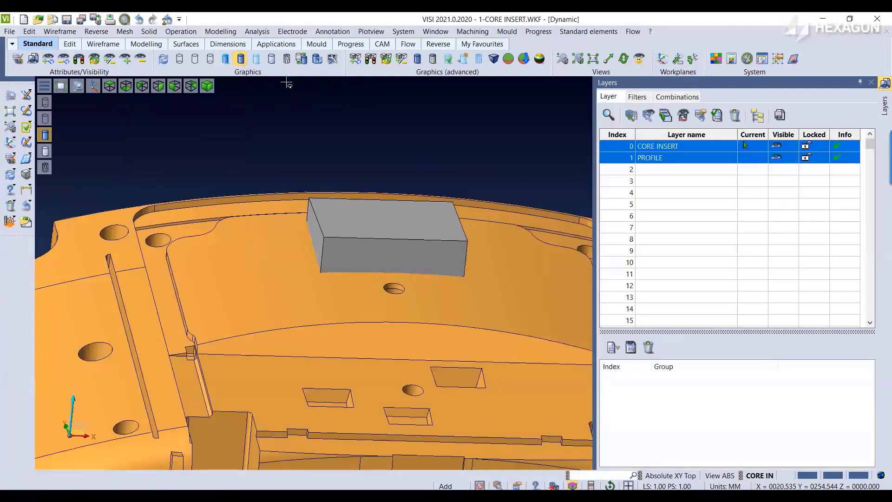
Cut the core insert's shape out of the cuboid with Cavity at offset 0, retaining the tool bodies, and isolate the resulting electrode body
click(181, 32)
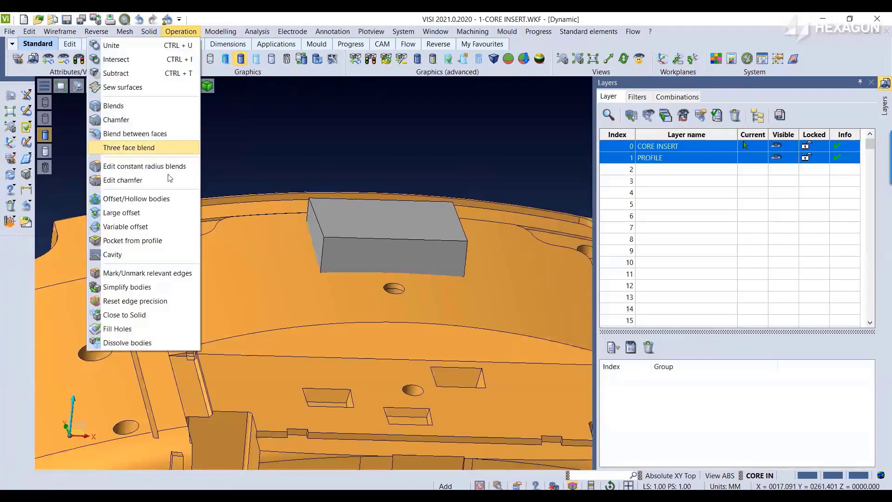
click(112, 254)
click(453, 241)
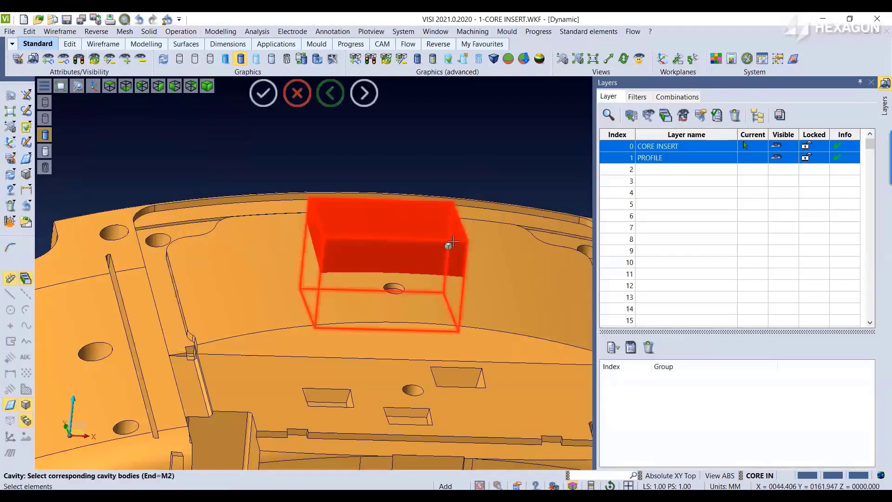
click(511, 273)
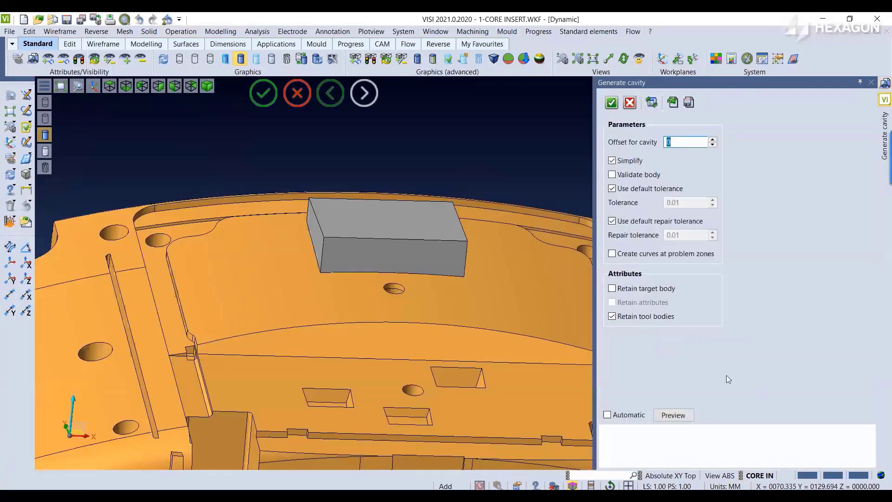
click(675, 416)
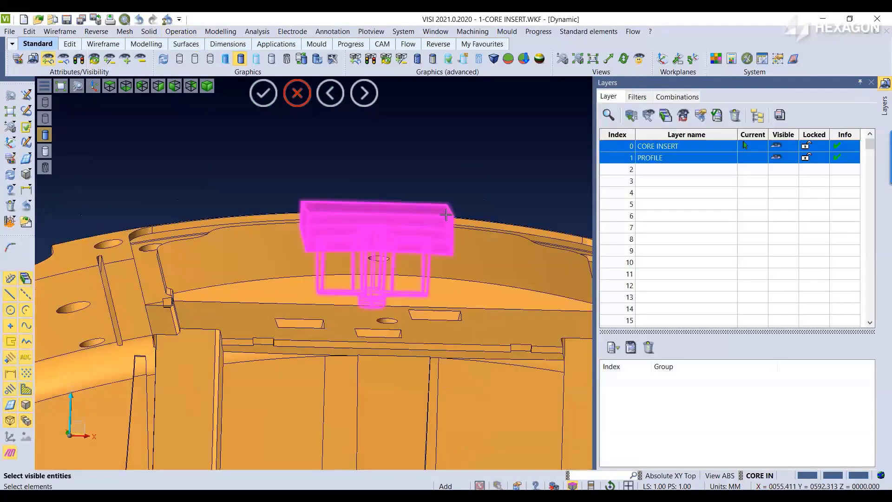
click(446, 214)
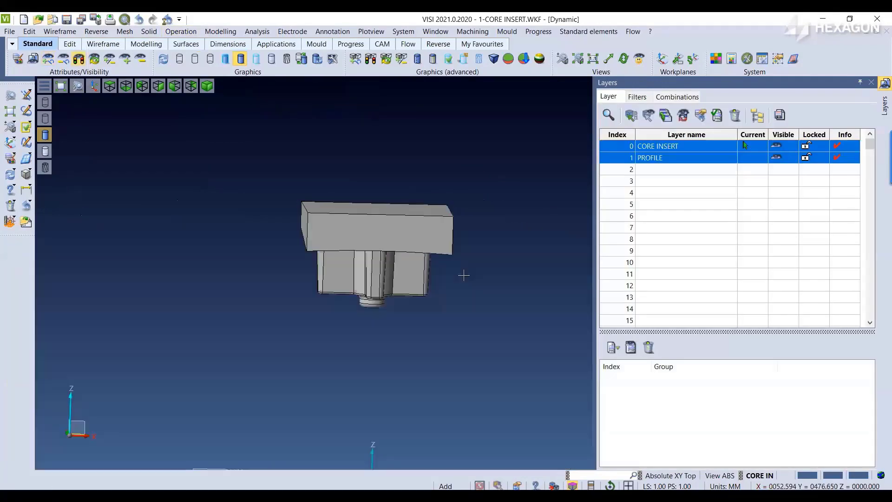
Split the electrode body with a cutting plane normal to Z, just below its rectangular block
middle_drag(463, 276, 478, 281)
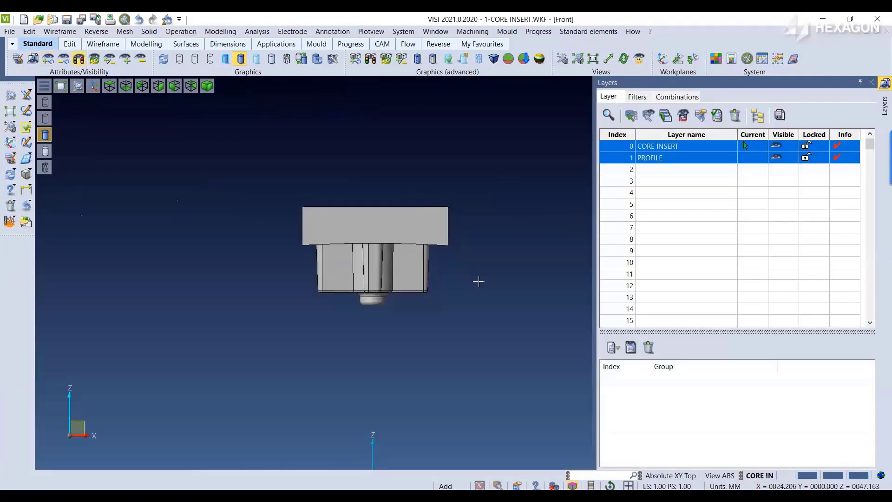
click(221, 31)
click(160, 59)
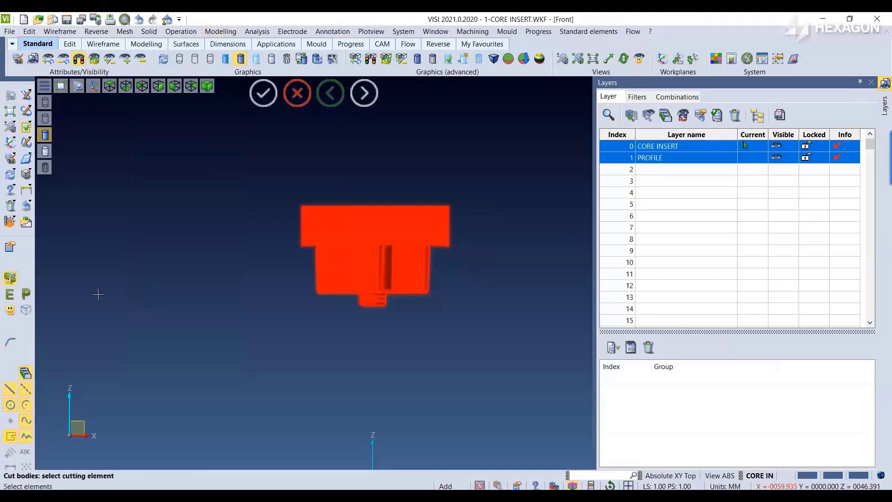
click(26, 294)
scroll(286, 253, up, 3)
click(311, 253)
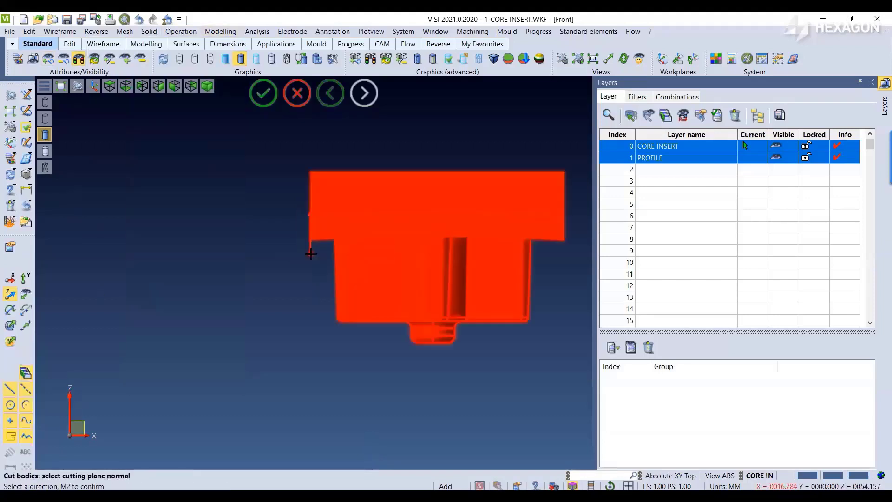
right_click(203, 218)
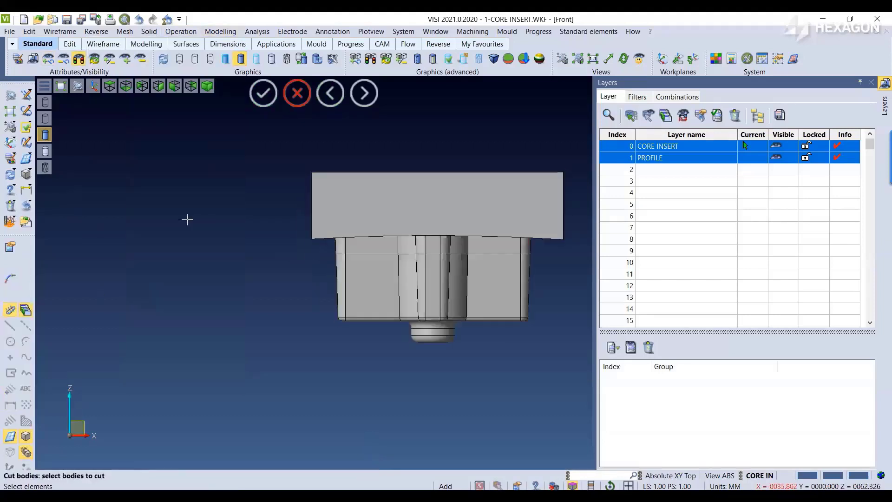
Delete the upper block portion of the split body, keeping the cross-shaped electrode form
right_drag(168, 191, 209, 231)
click(410, 210)
click(298, 96)
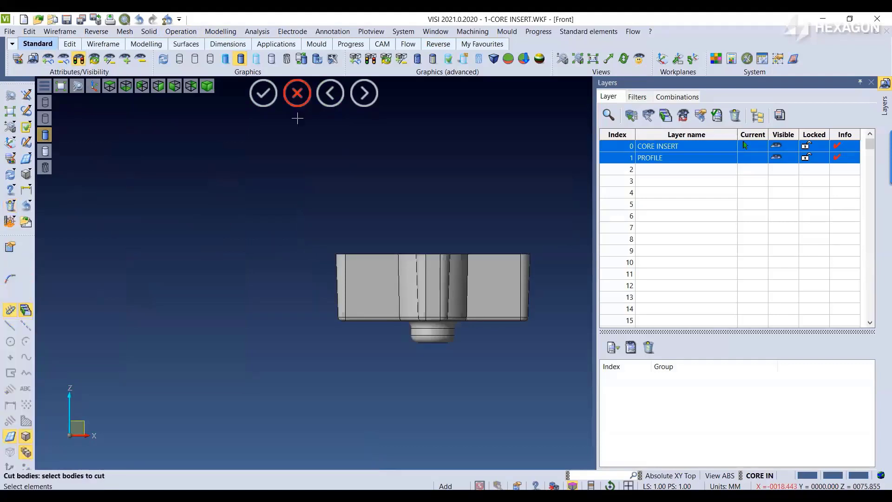
middle_drag(334, 153, 351, 207)
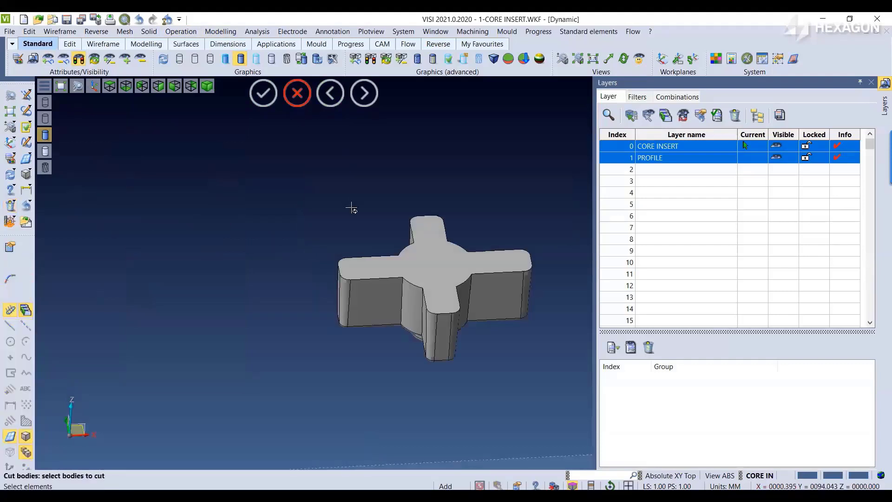
Extend the electrode upward by offsetting its top cross-shaped face with the Offset/Reblend option of Edit Faces
key(Escape)
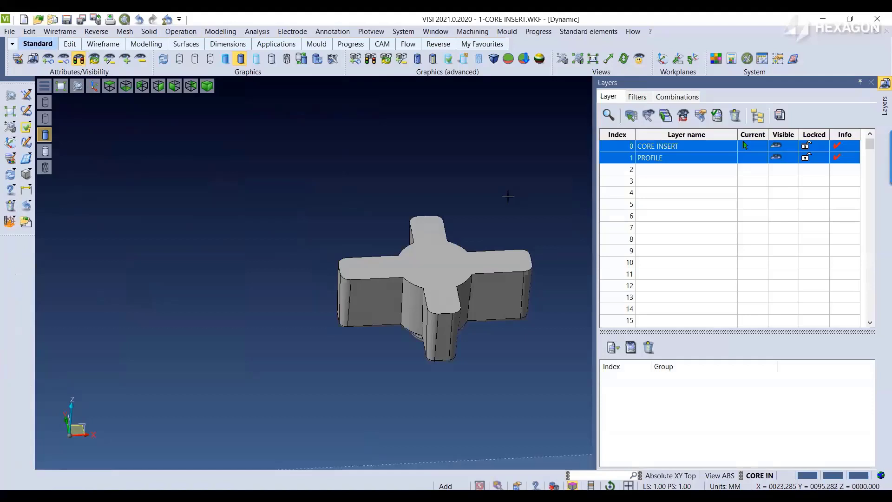
click(221, 31)
click(158, 137)
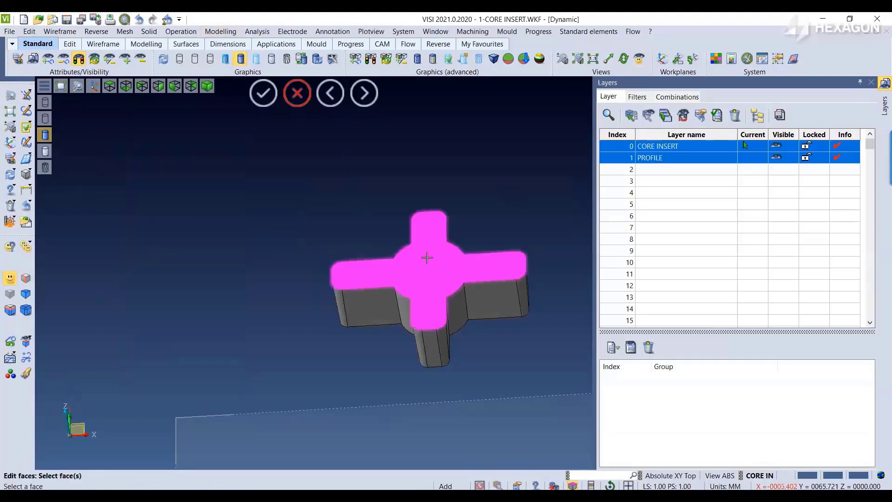
click(425, 259)
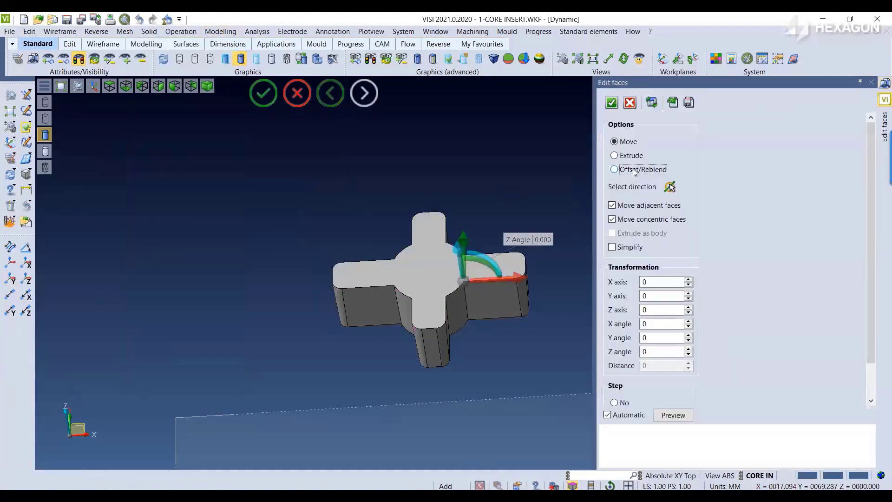
click(634, 169)
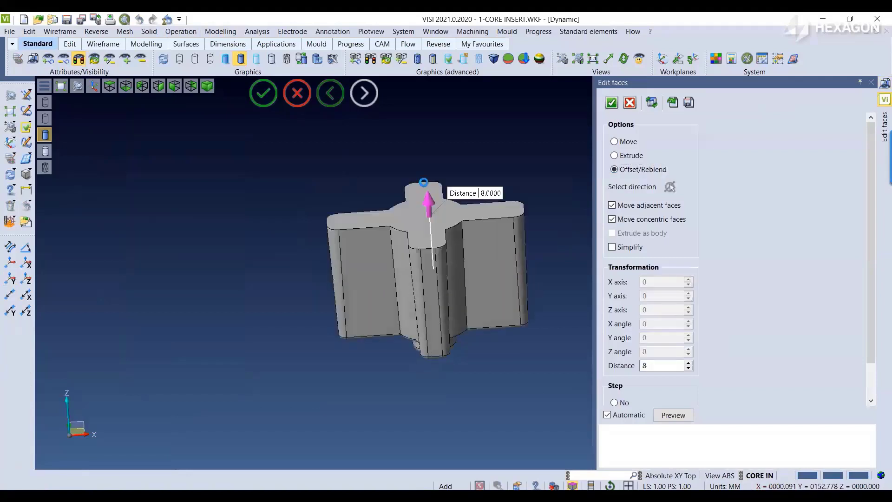
right_click(275, 167)
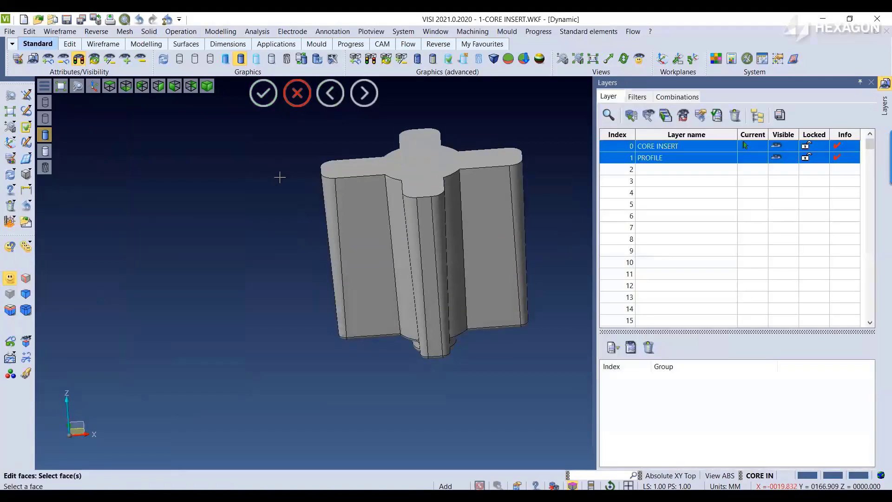
Remove the central round boss and its adjoining corner faces from the electrode's underside with Delete and heal
middle_drag(278, 173, 268, 150)
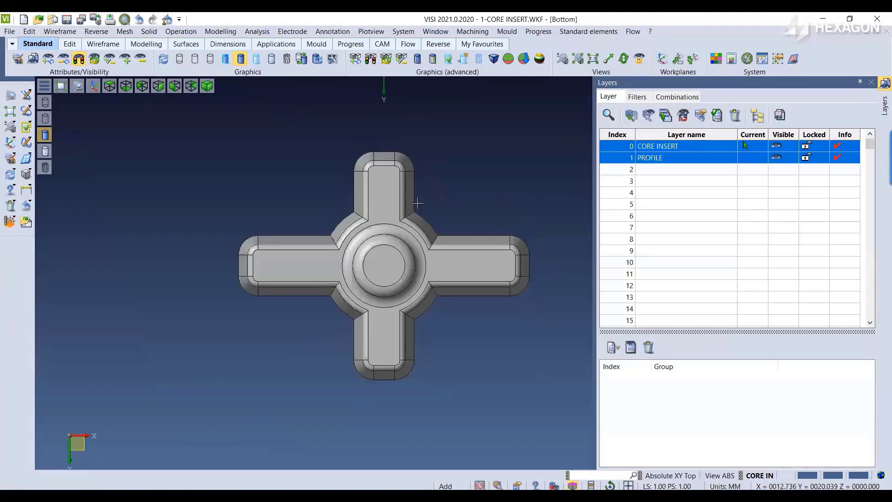
click(221, 31)
click(162, 208)
drag(284, 185, 472, 339)
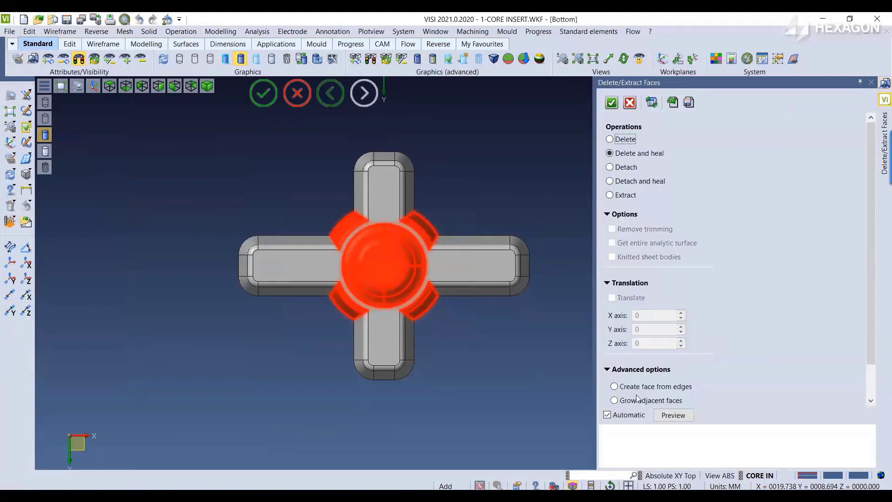
click(672, 418)
click(611, 103)
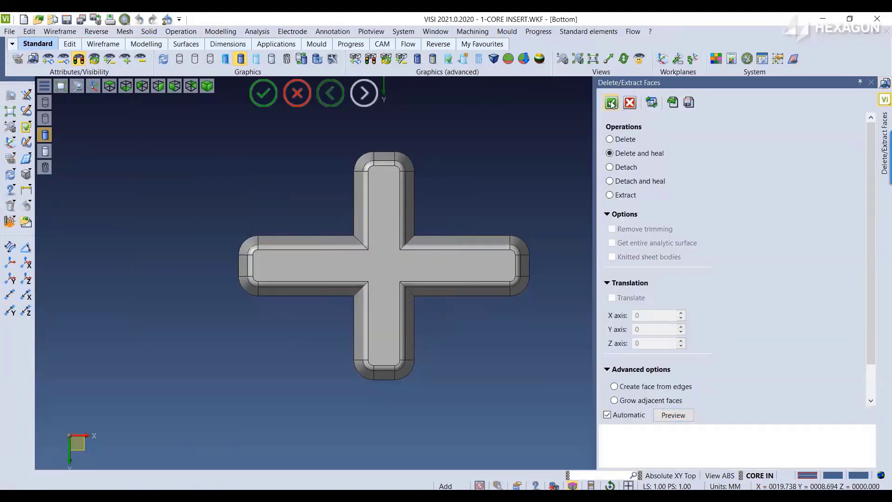
key(Escape)
Blend the four inner corner edges of the cross-shaped electrode with a constant radius of 1 mm
click(178, 32)
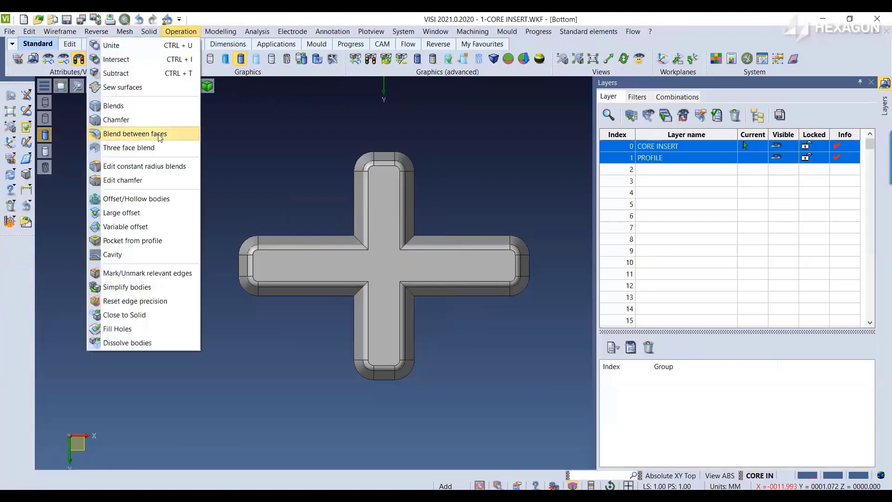
click(116, 106)
drag(302, 193, 480, 321)
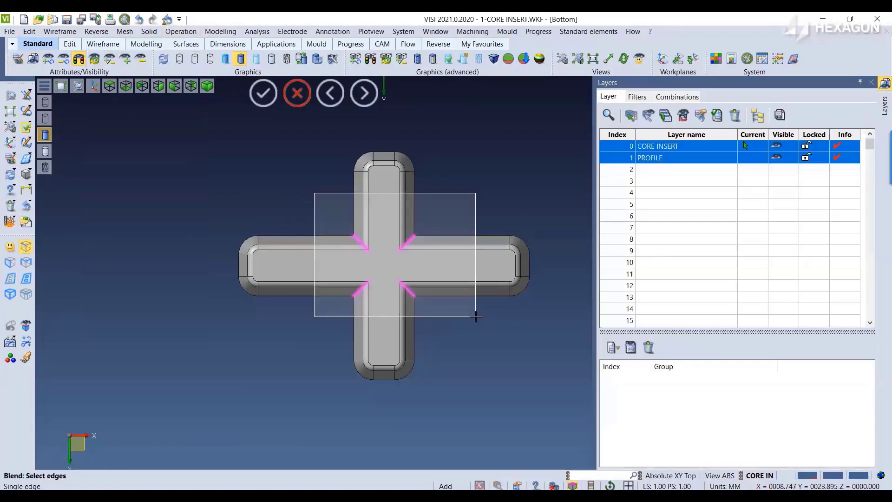
text(1)
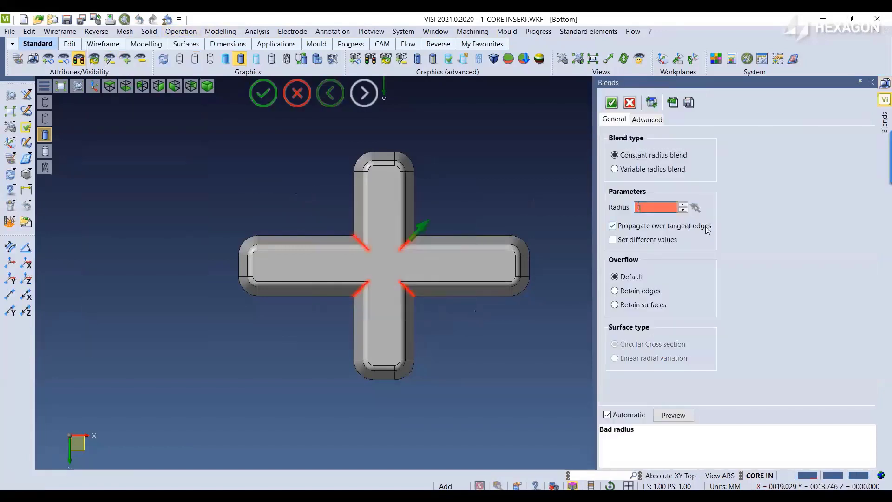
key(Tab)
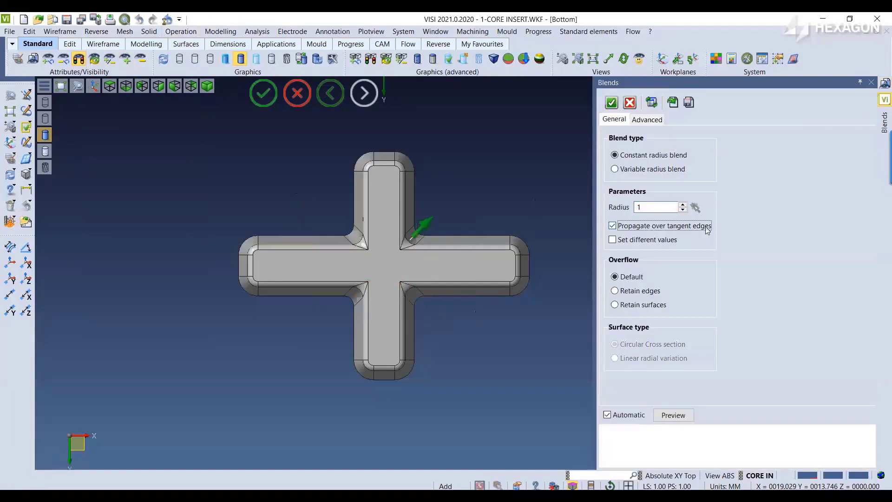
click(611, 103)
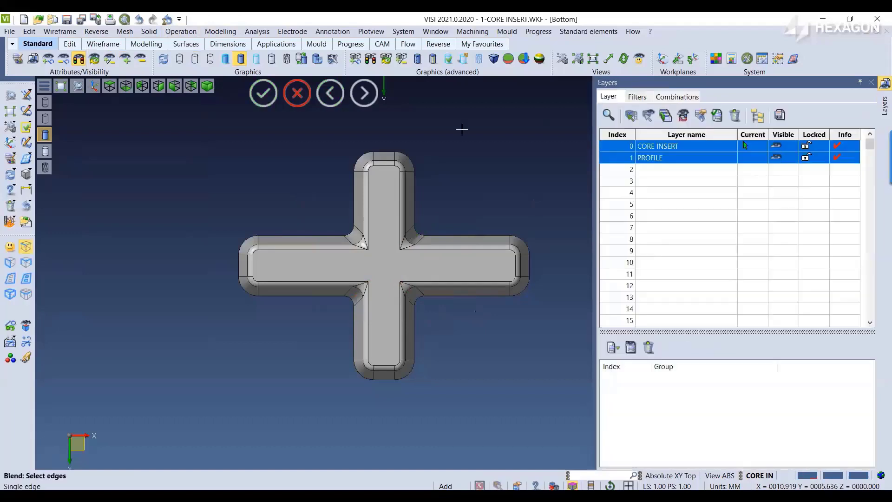
click(304, 103)
Show the core insert again and lower the electrode's top face along Z by moving it with Edit Faces
right_drag(296, 148, 300, 222)
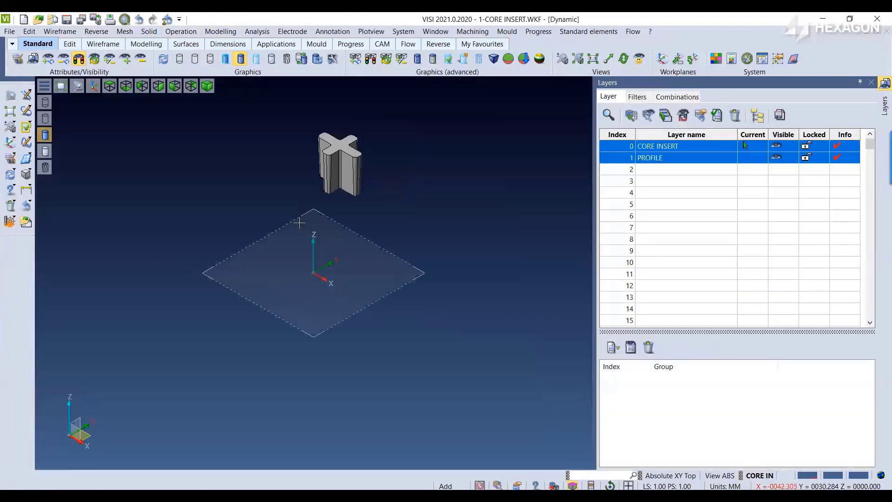
click(81, 59)
scroll(294, 113, up, 2)
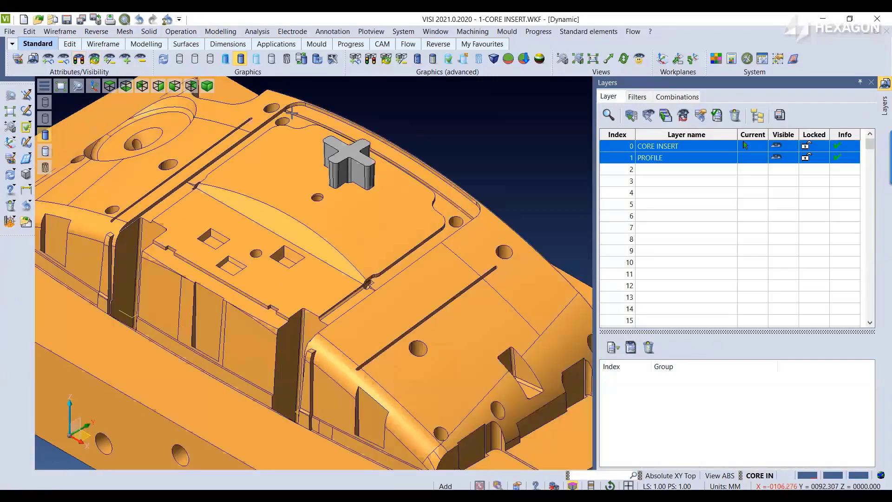
scroll(373, 178, up, 3)
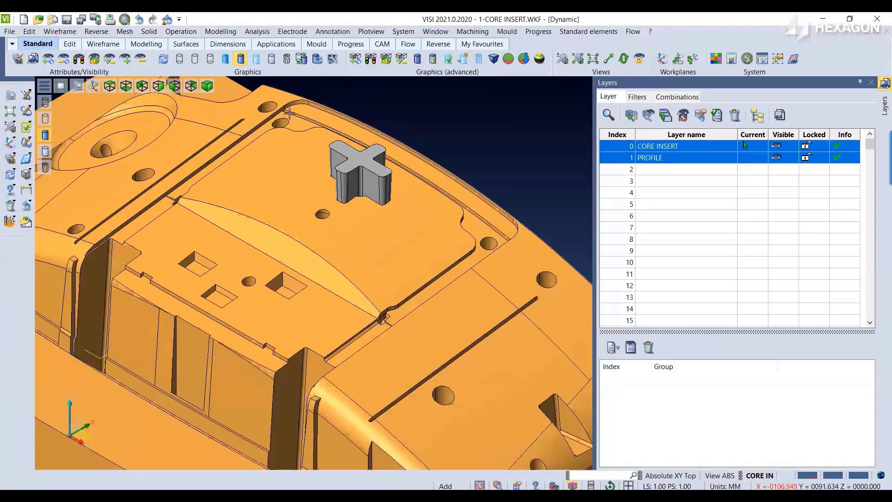
middle_drag(374, 178, 403, 162)
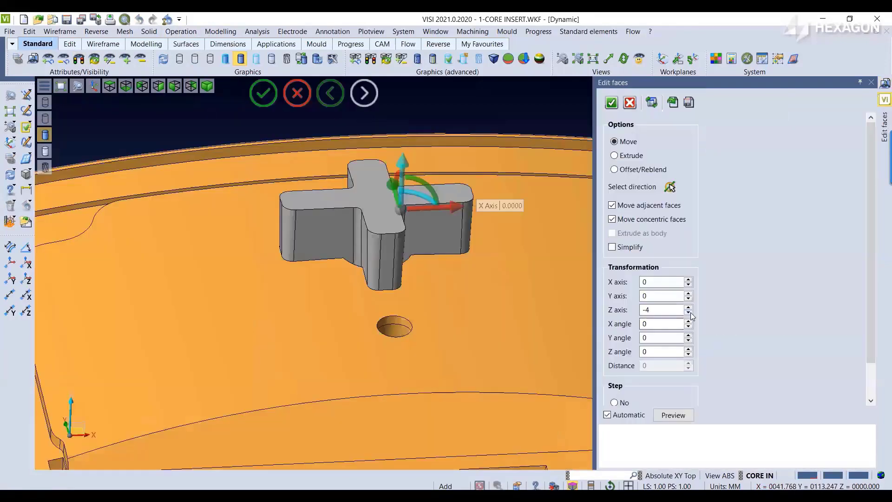
click(687, 313)
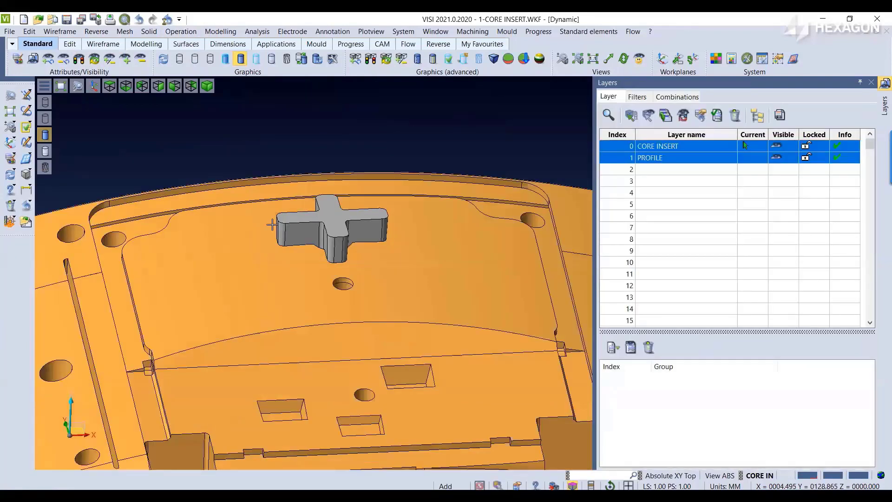
Start an electrode stock for the cross-shaped electrode, using the core insert as the collision check body
click(292, 32)
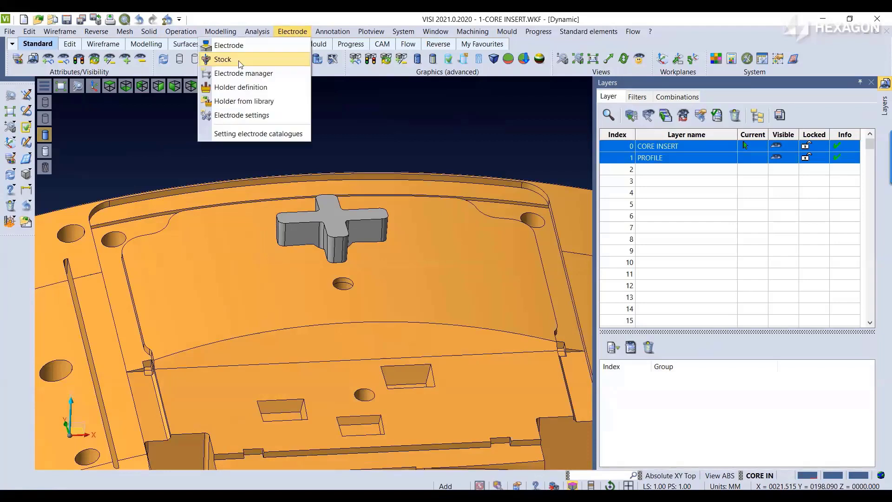
click(237, 60)
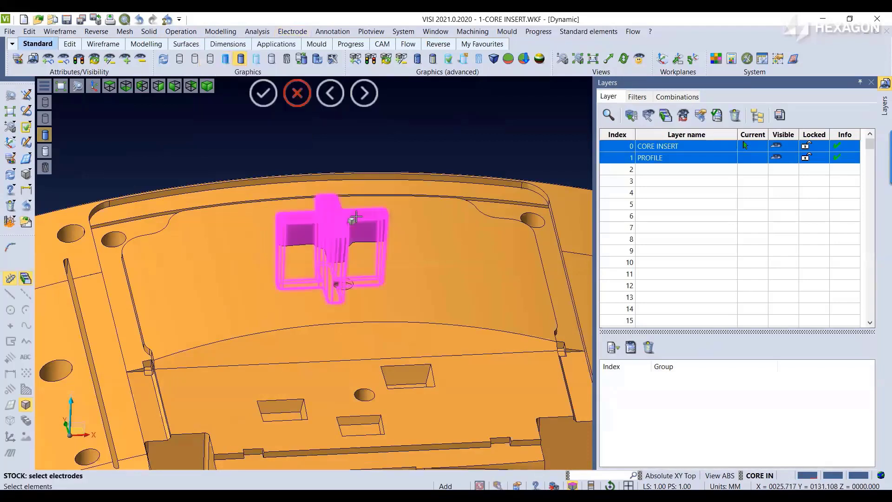
right_click(357, 216)
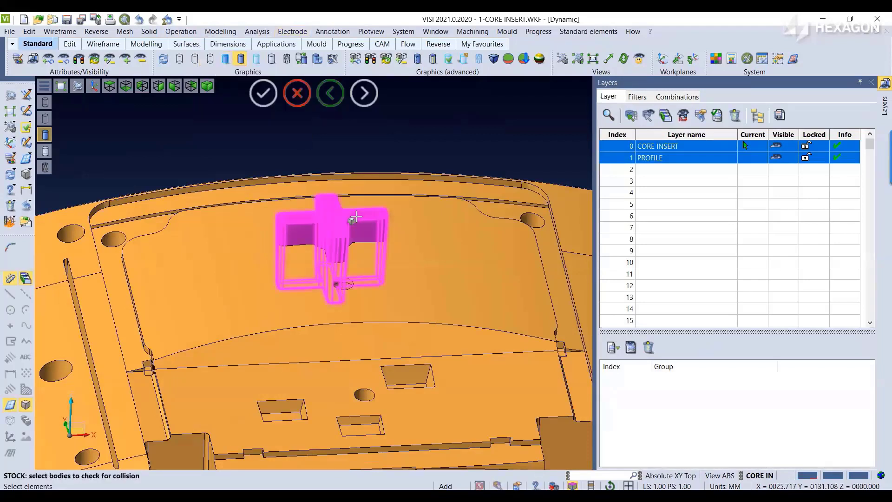
click(465, 215)
right_click(465, 215)
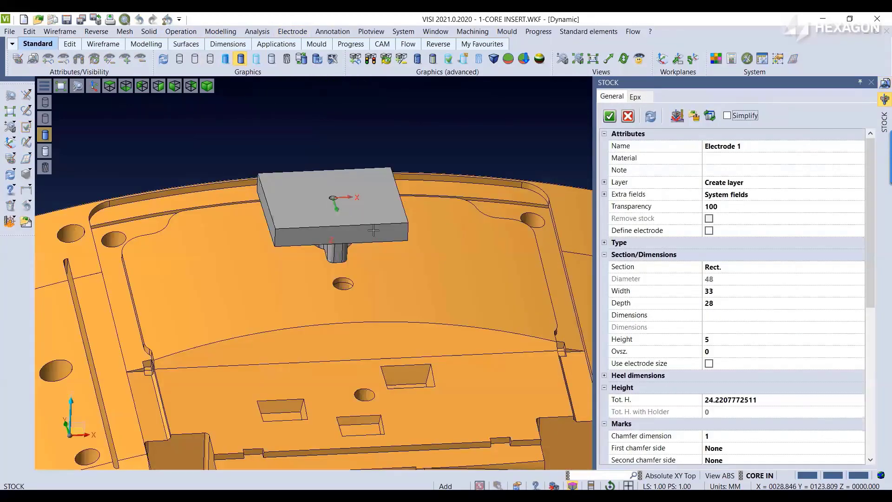
Try a circular section for the electrode stock, then set the section back to rectangular
click(744, 267)
click(745, 268)
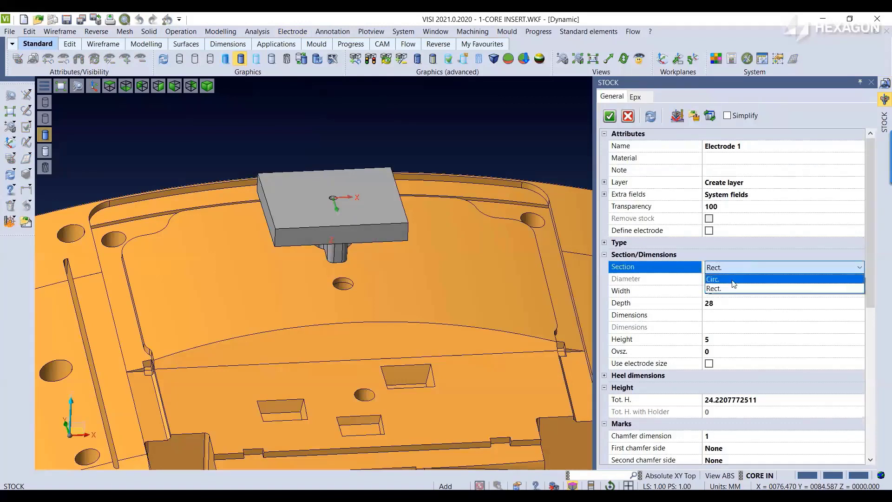
click(738, 279)
click(740, 268)
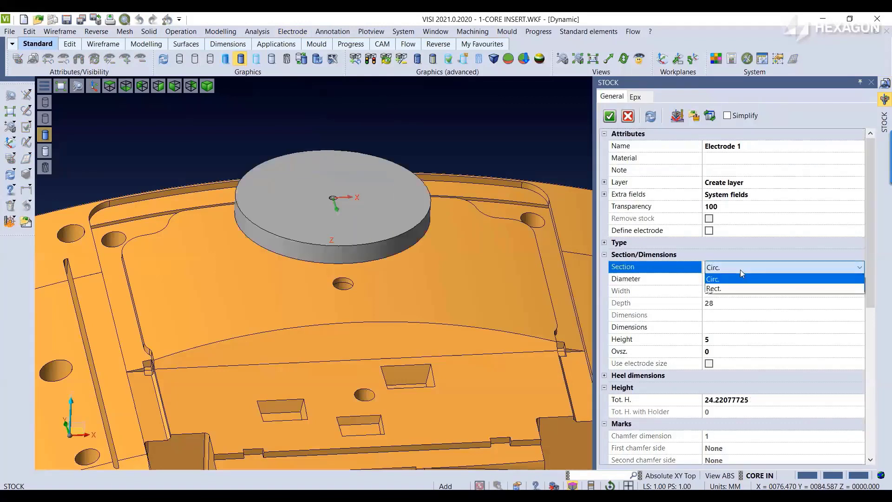
click(736, 289)
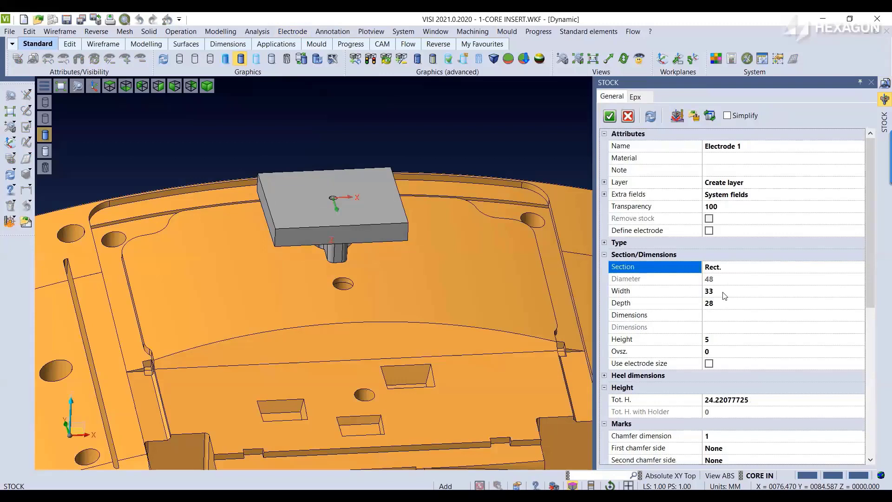
Examine the rectangular stock's fit over the electrode and the list of predefined stock dimensions
click(724, 295)
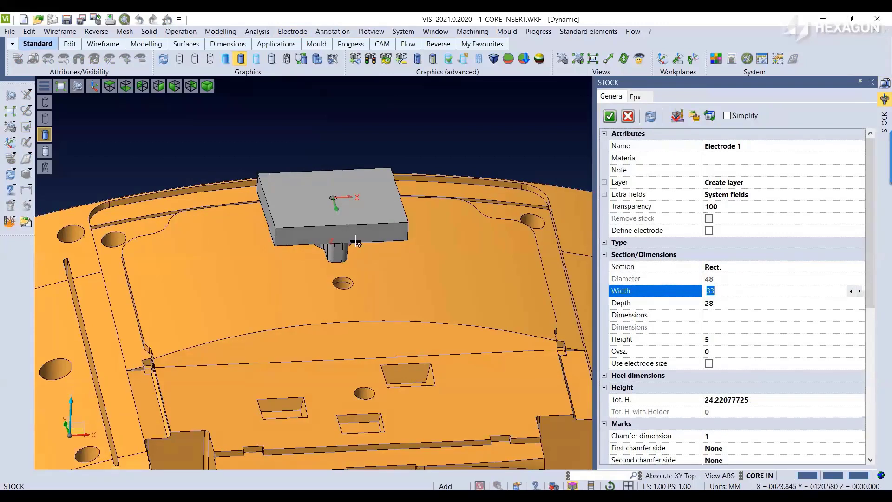
middle_drag(355, 241, 349, 218)
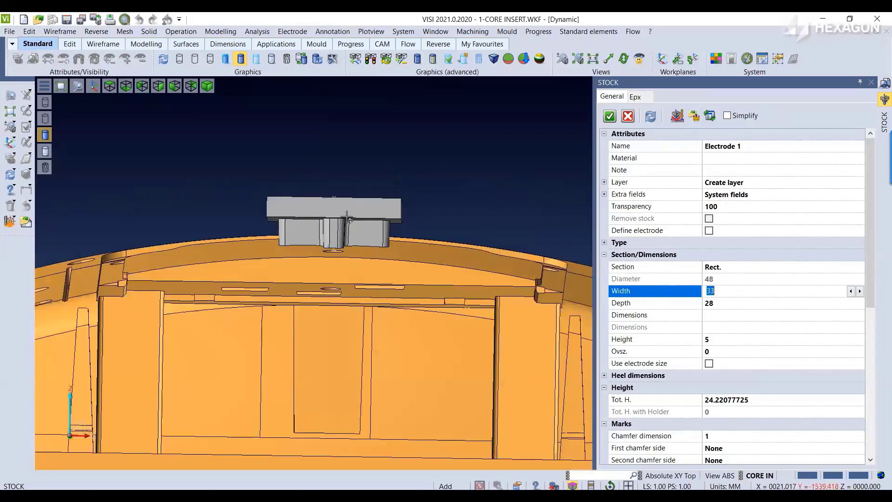
click(830, 315)
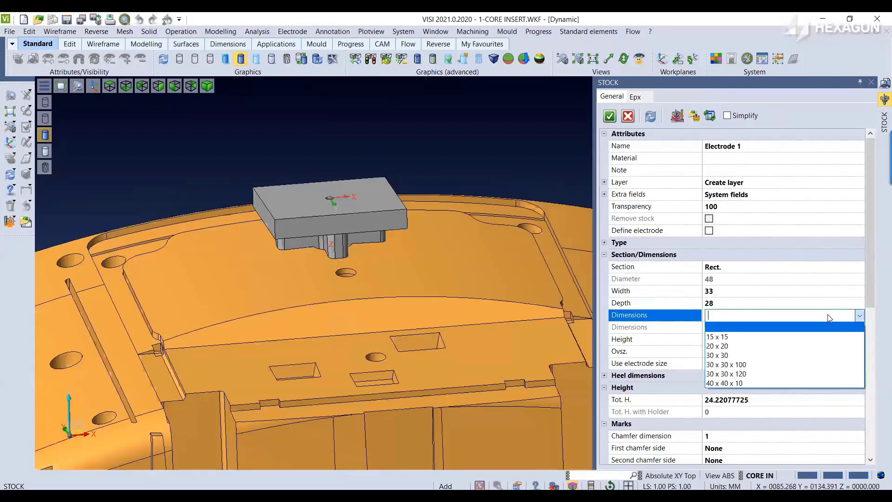
click(839, 314)
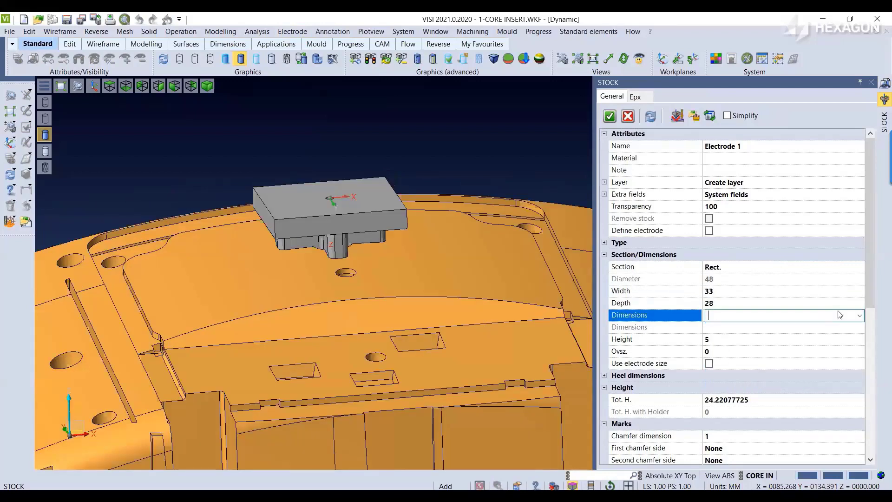
Set the stock's origin to Bottom and check its location in wireframe before restoring the shaded display
scroll(840, 458, down, 8)
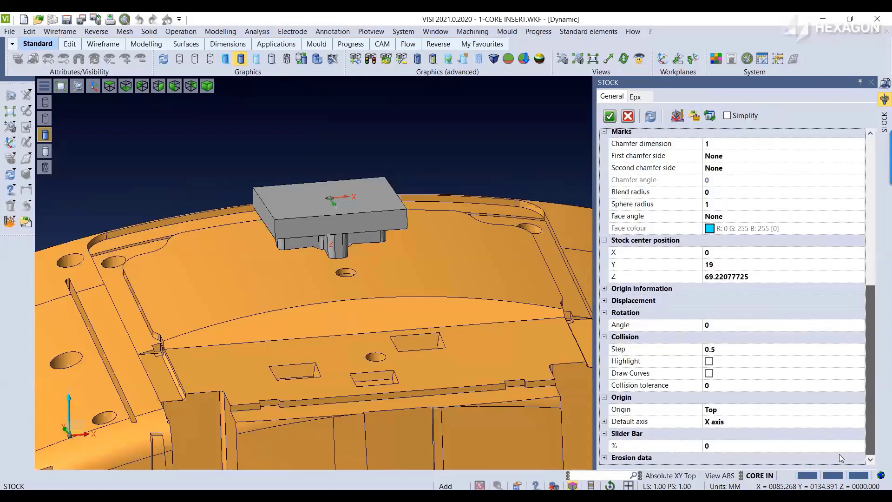
click(827, 409)
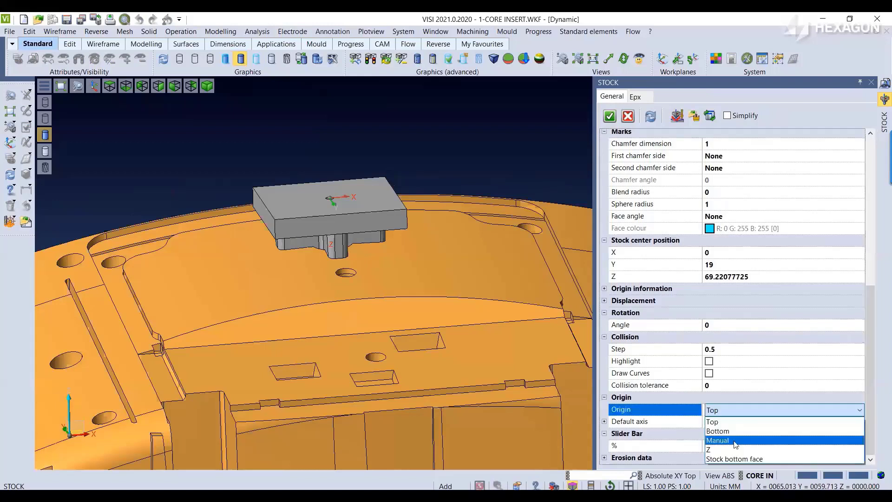
click(733, 458)
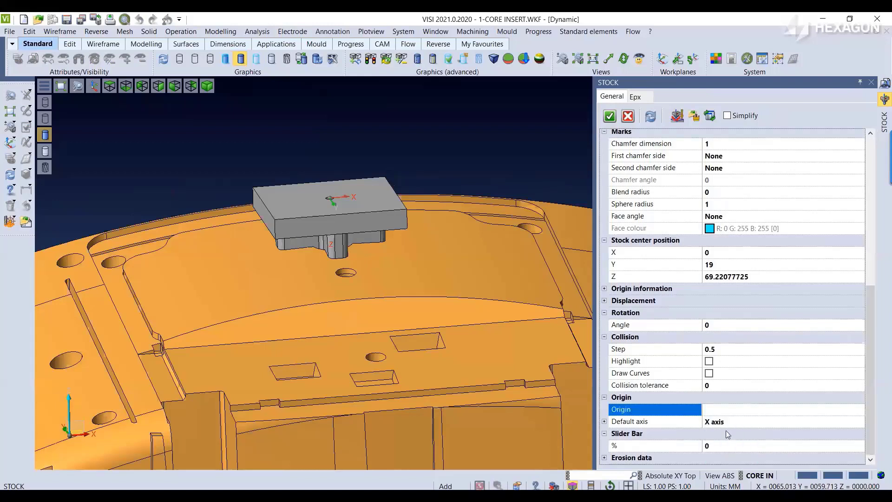
click(45, 103)
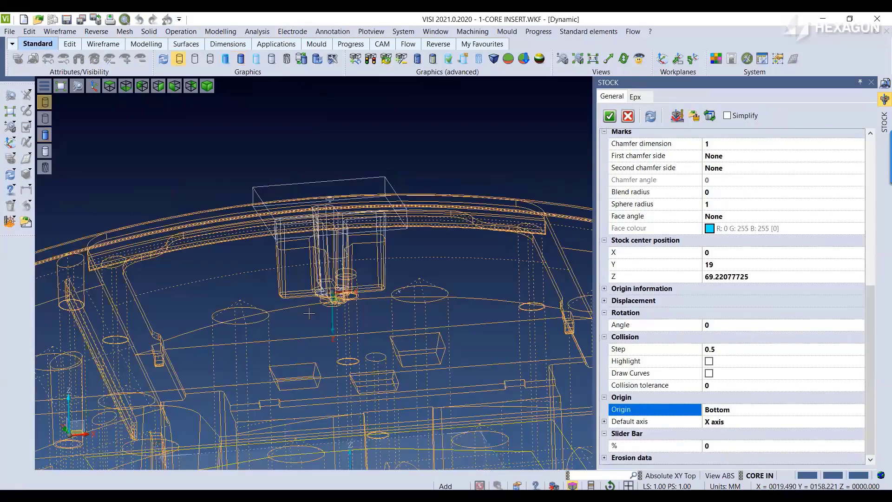
scroll(309, 313, up, 3)
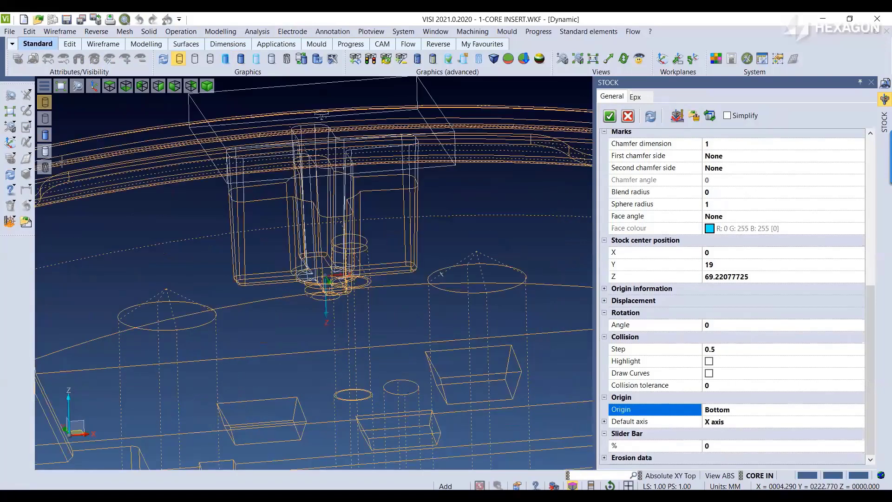
click(45, 135)
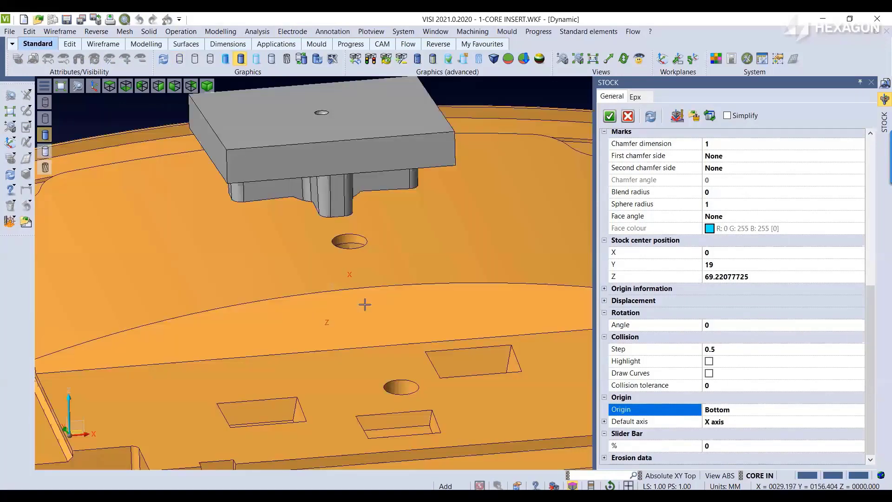
Check the electrode and its stock for collisions with the core insert
scroll(365, 304, down, 3)
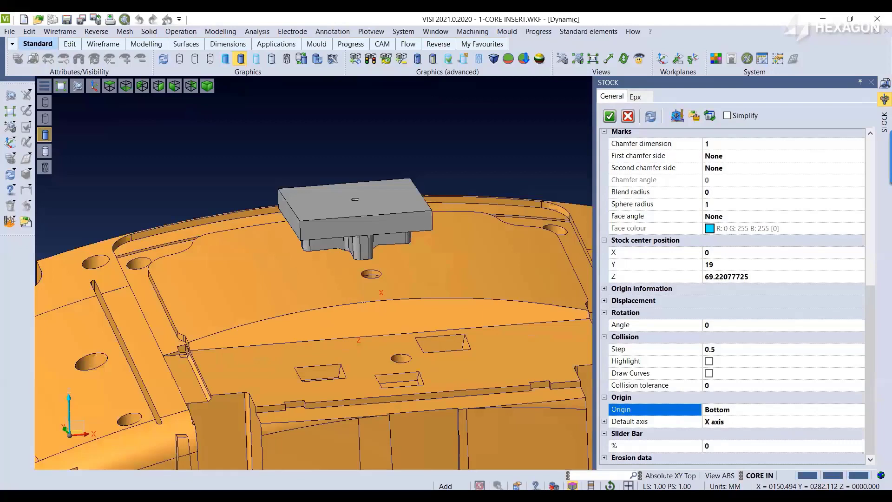
click(677, 115)
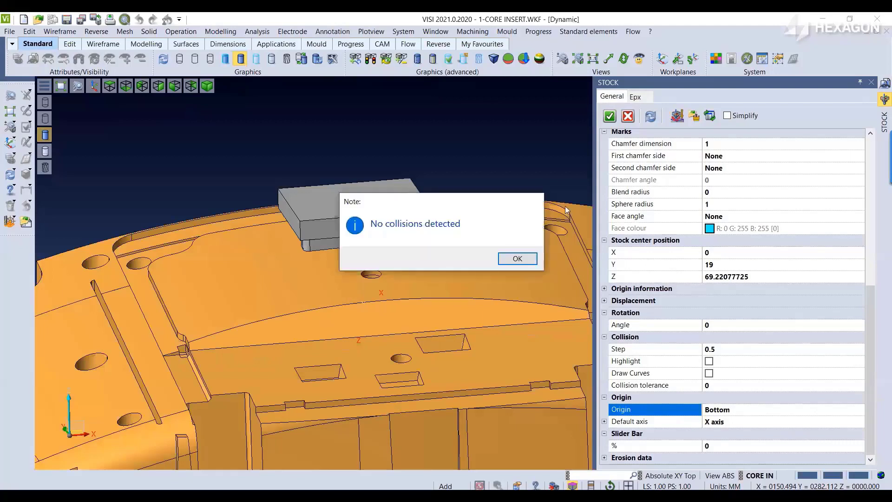
click(522, 258)
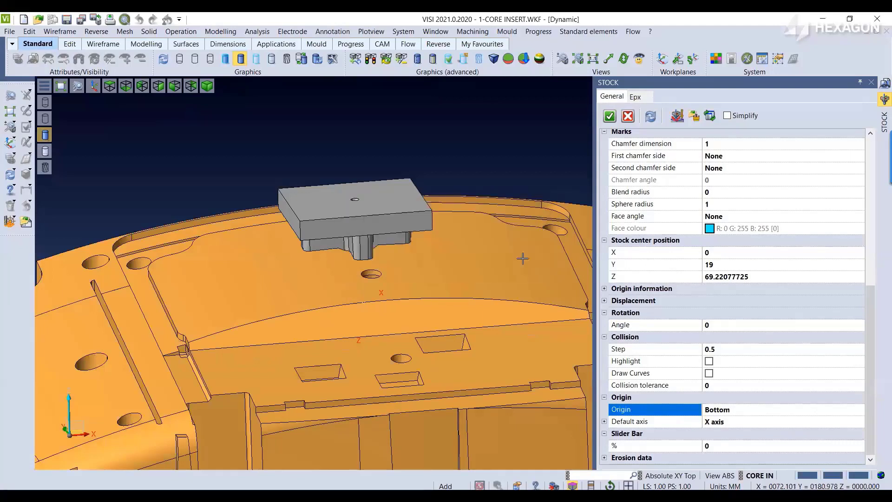
click(676, 115)
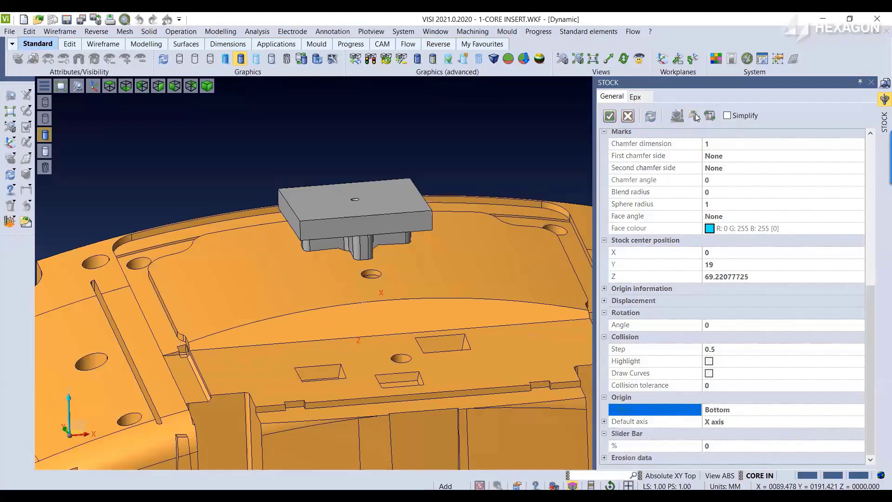
Pick holder ER-009226 from the EROWA holder library for the electrode stock
click(694, 116)
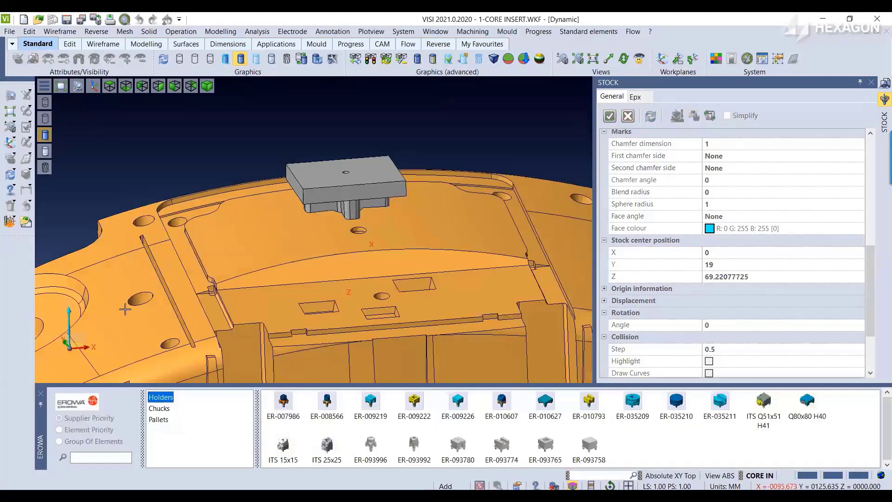
click(70, 403)
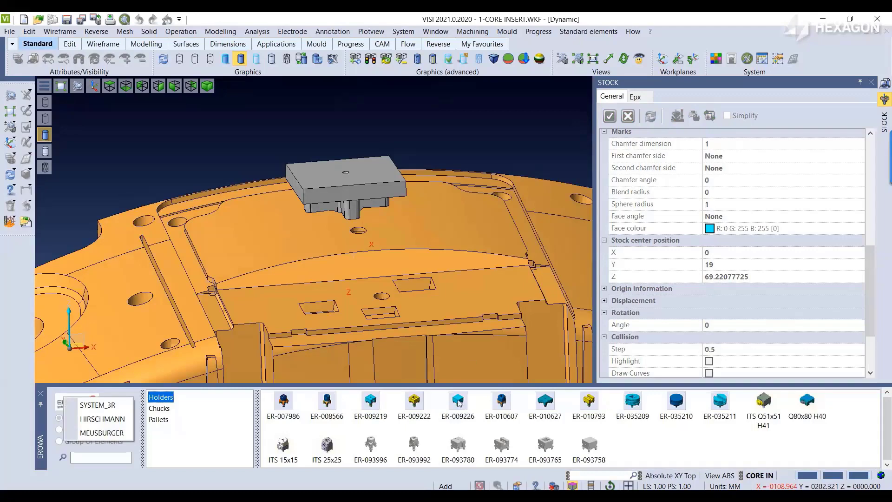
click(462, 413)
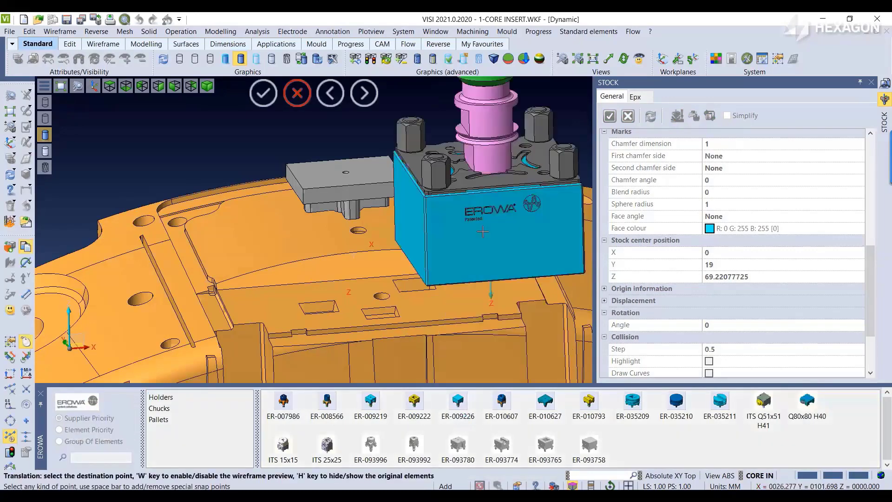
scroll(469, 210, up, 3)
scroll(489, 241, down, 5)
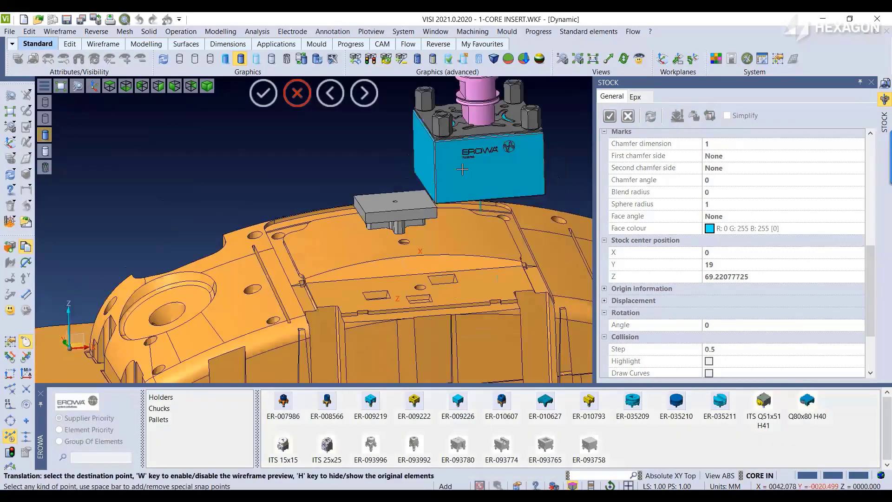
scroll(443, 172, up, 2)
scroll(444, 180, up, 1)
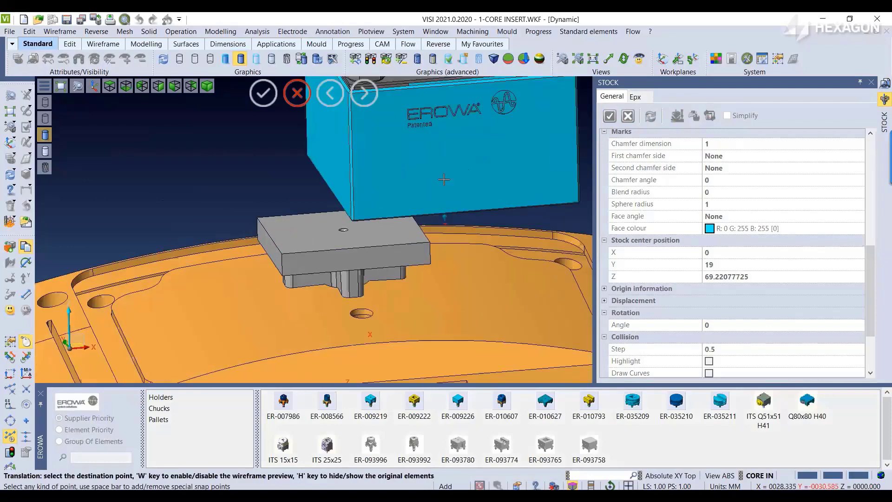
Place the EROWA holder on the centre of the stock's upper face, using the wireframe preview to locate the point
key(w)
scroll(424, 182, up, 7)
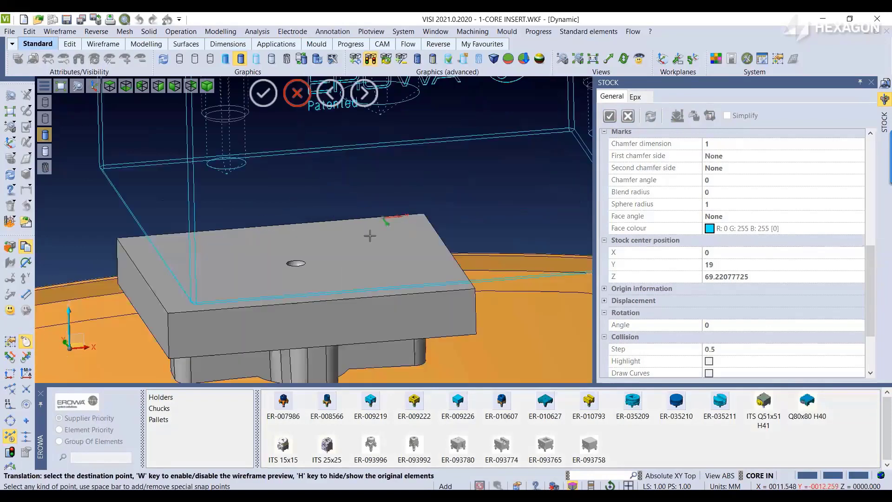
middle_drag(321, 266, 276, 233)
key(c)
click(276, 234)
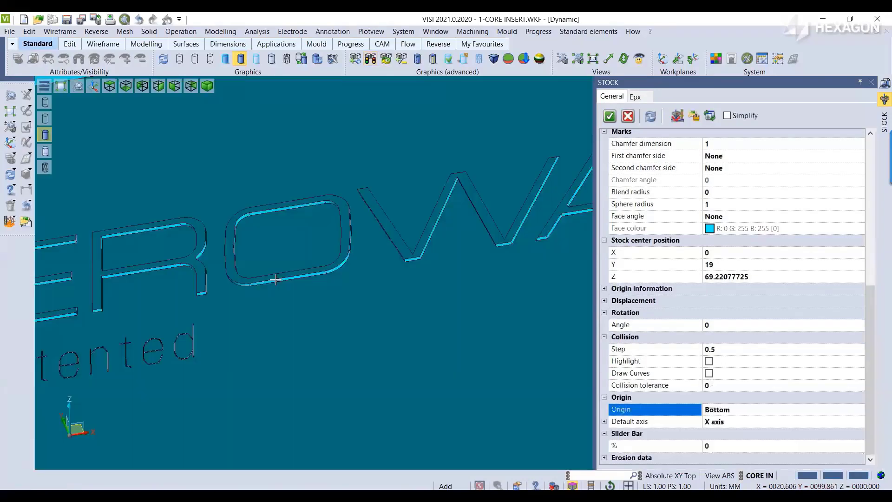
scroll(276, 279, down, 10)
scroll(323, 242, down, 4)
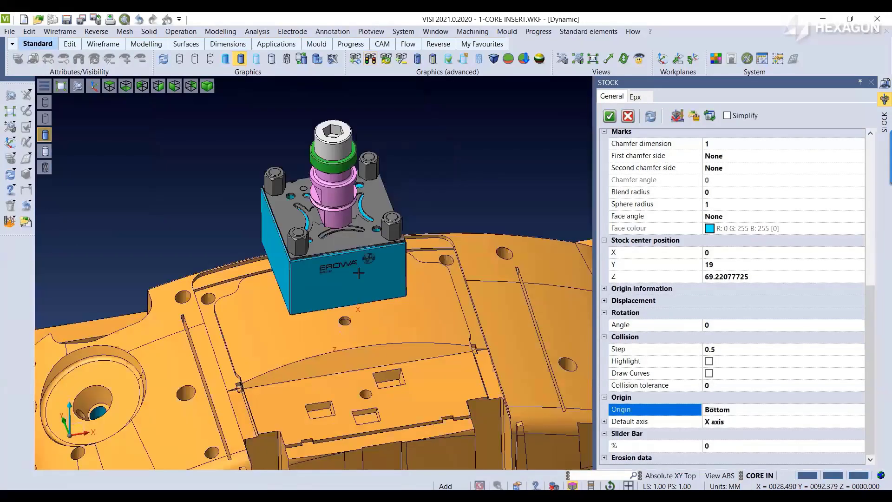
middle_drag(358, 272, 405, 241)
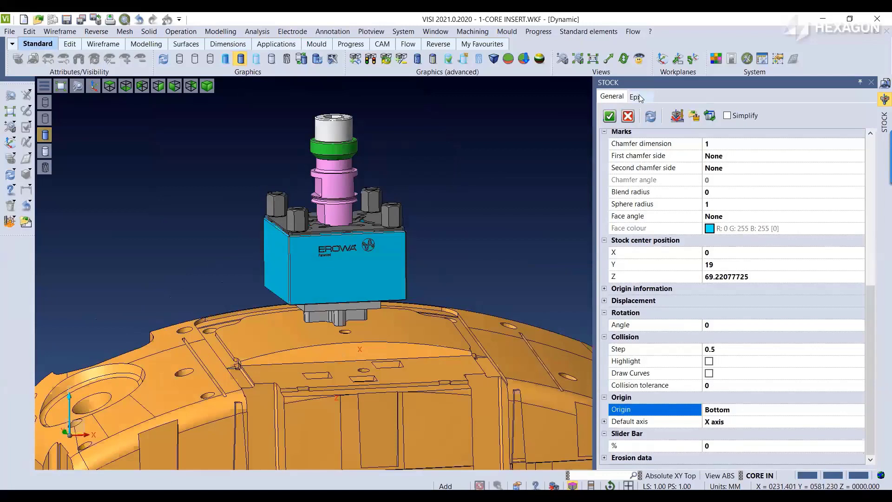
Review the stock's erosion data, then accept the stock and create the workplane named Electrode 1
scroll(868, 403, down, 1)
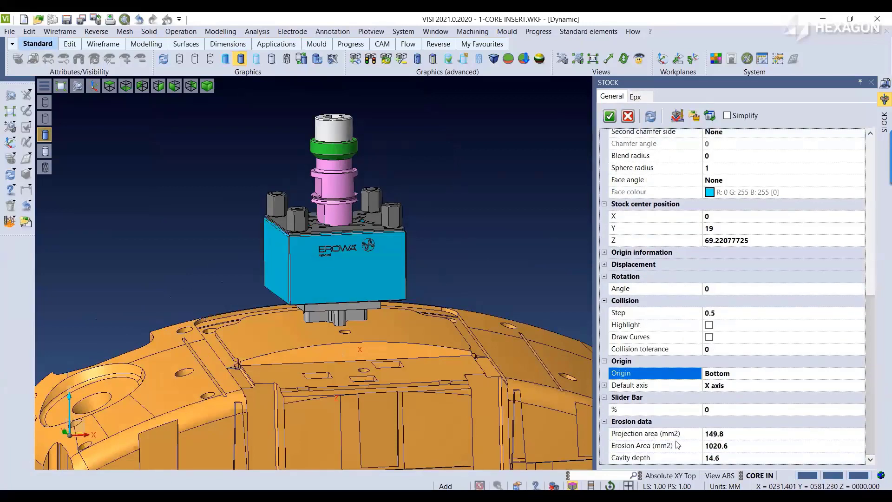
scroll(635, 455, up, 9)
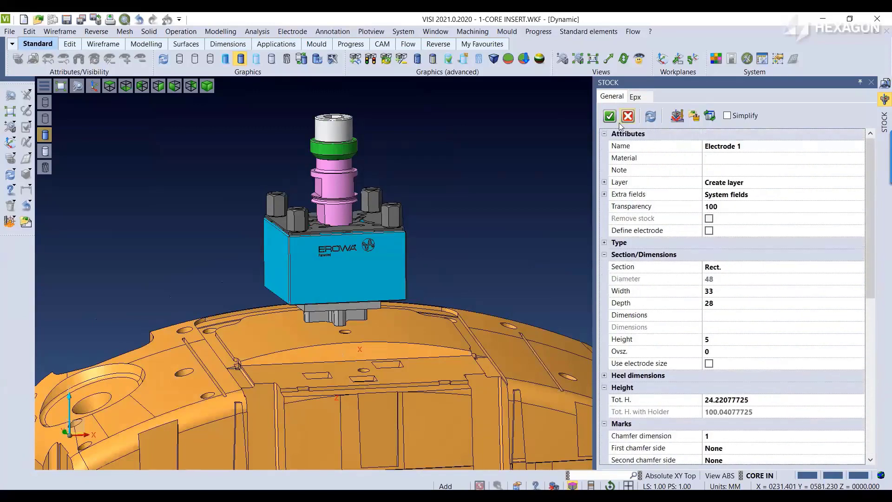
click(609, 116)
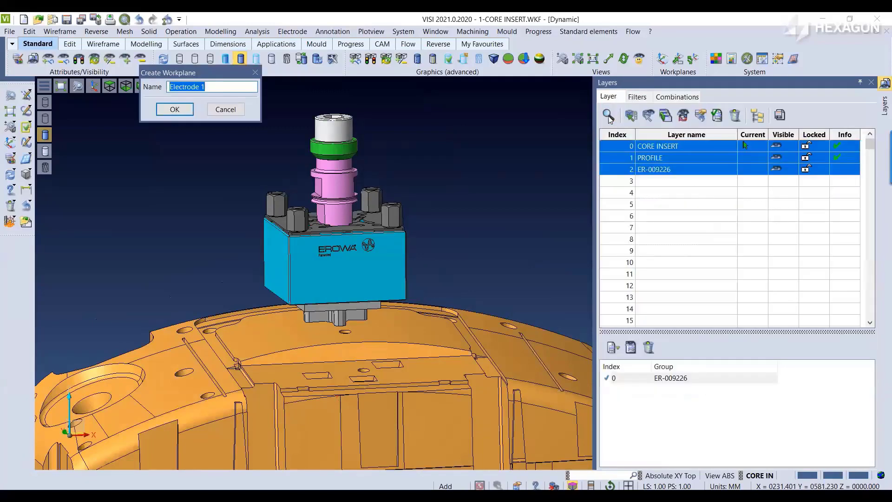
click(171, 109)
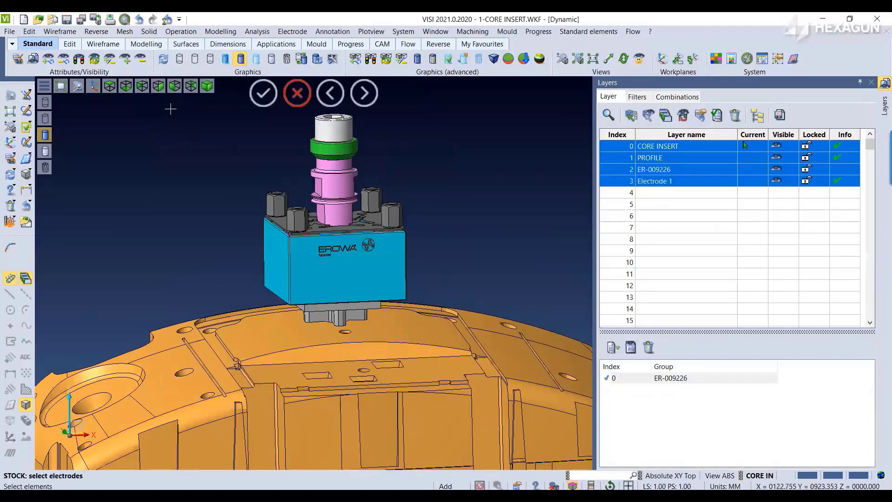
click(297, 93)
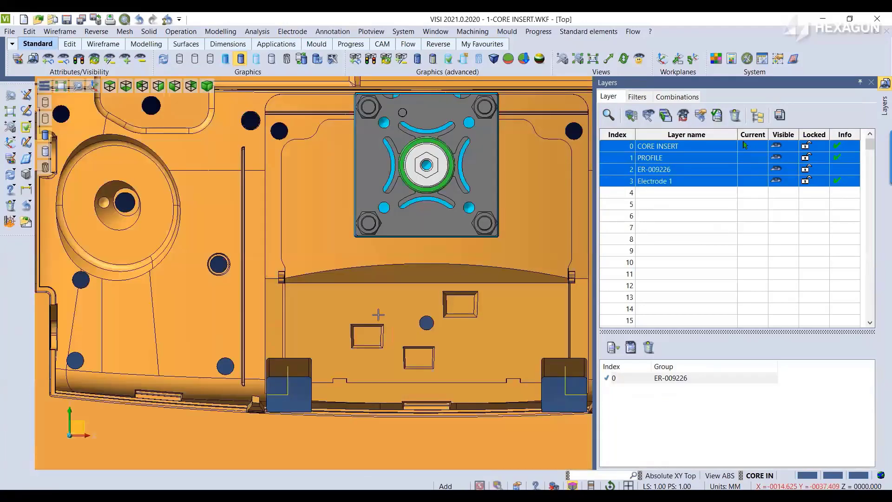
Try an electrode from the core insert's long narrow slot, with the insert as collision body and Cut at minimum off
click(293, 31)
click(244, 45)
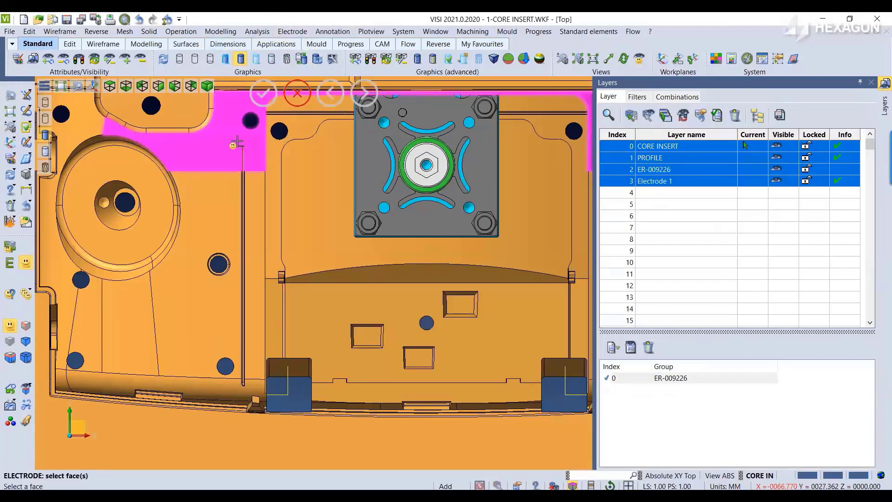
click(246, 387)
middle_click(247, 387)
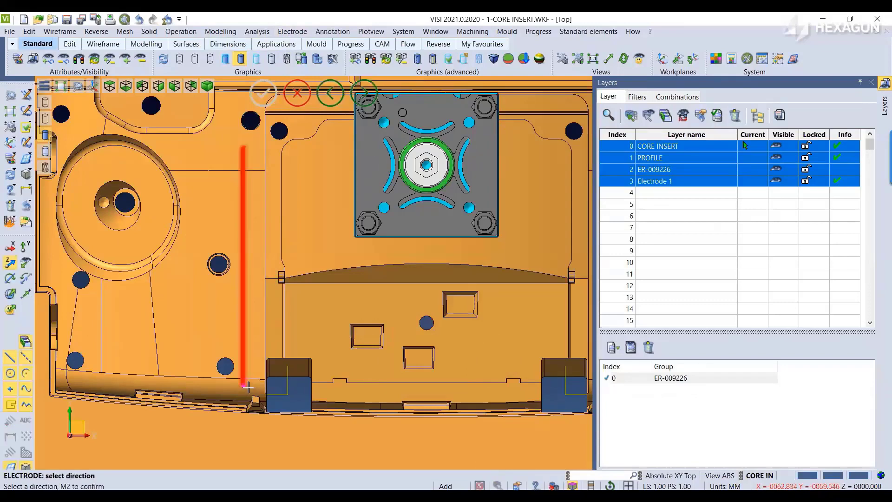
middle_click(323, 328)
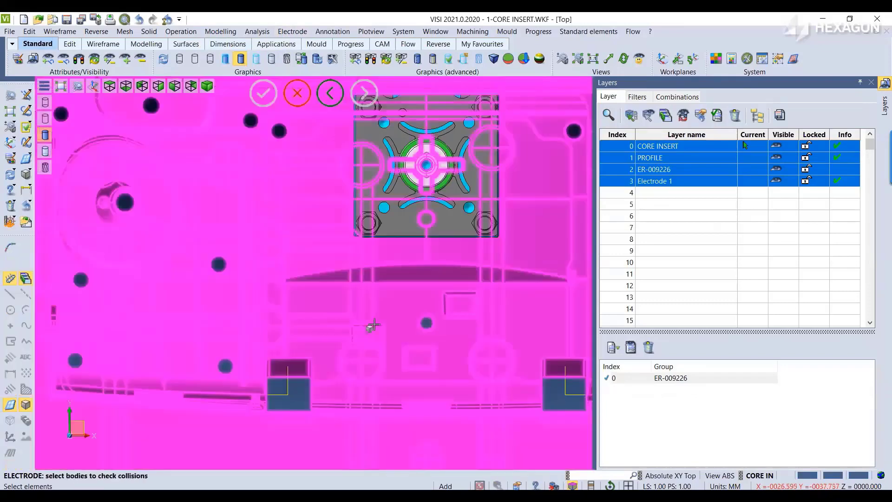
middle_click(380, 322)
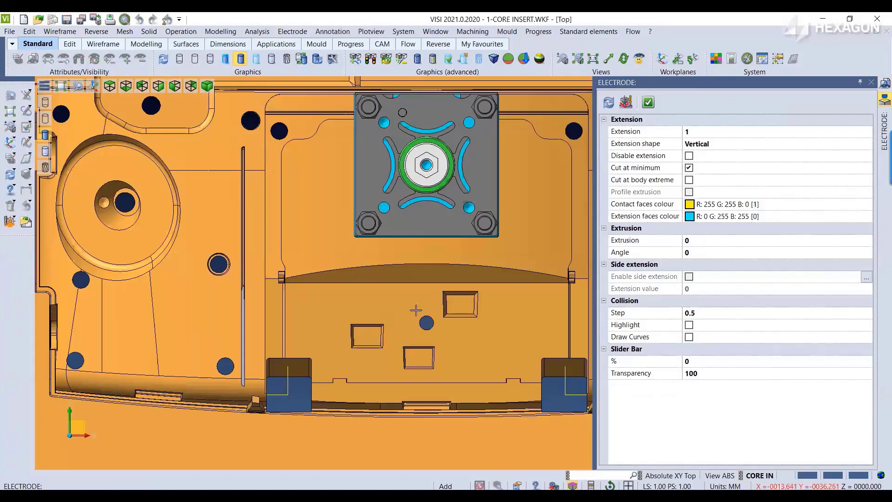
click(689, 166)
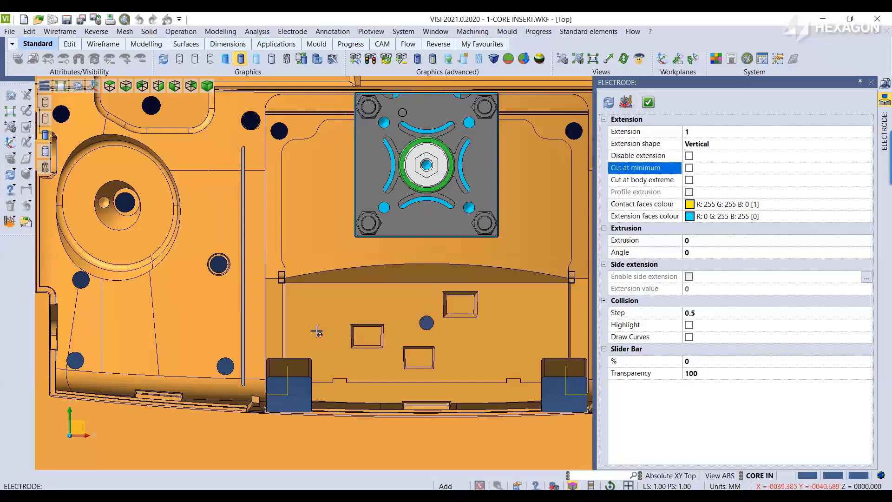
middle_drag(316, 331, 322, 311)
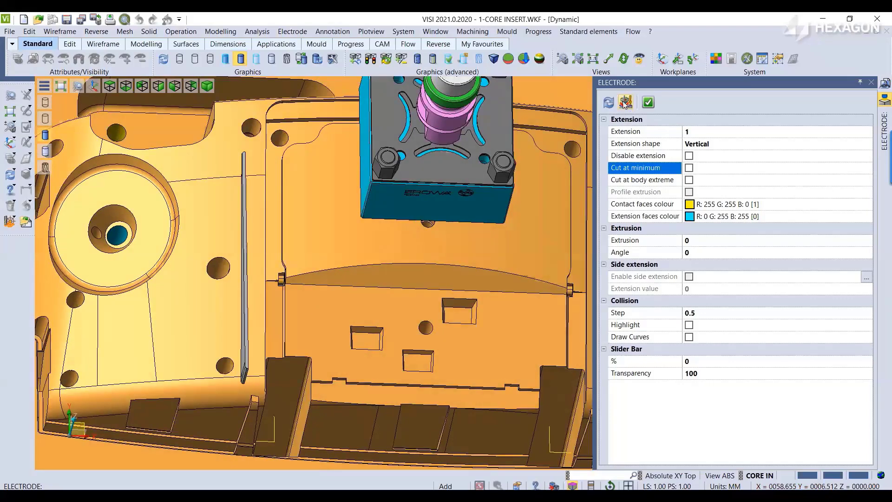
Check the slot electrode for collisions with Highlight and Draw Curves enabled, and locate the marked spot
click(689, 325)
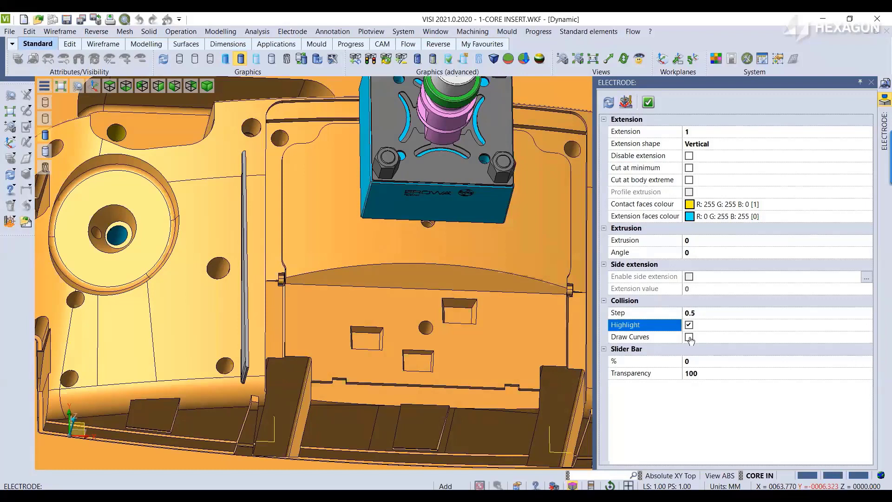
click(689, 337)
click(626, 103)
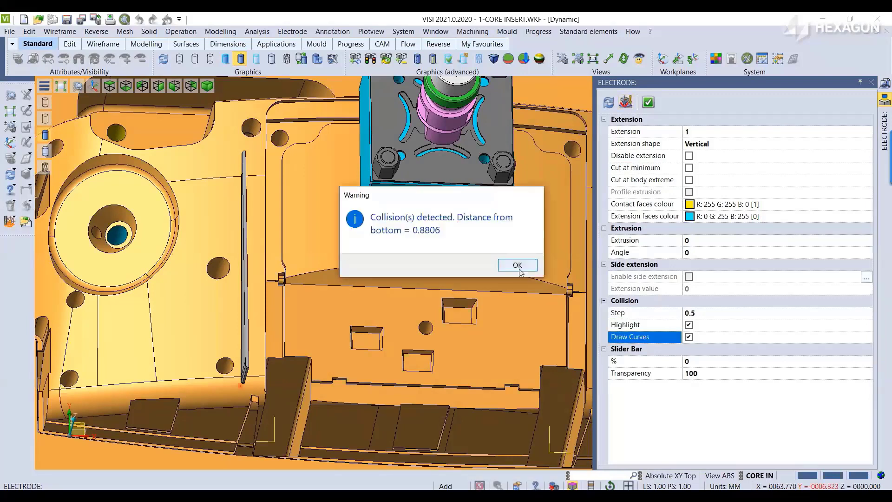
click(517, 264)
scroll(239, 325, up, 5)
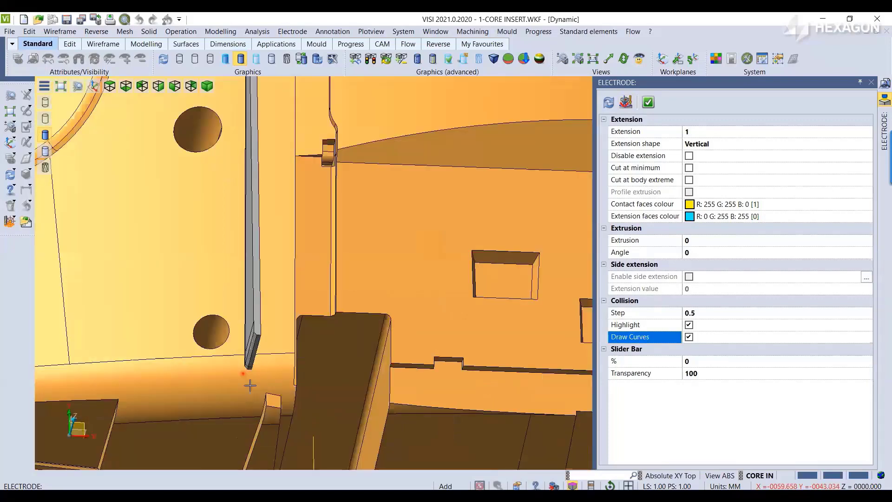
Examine the collision curve at the end of the slot in wireframe
click(45, 103)
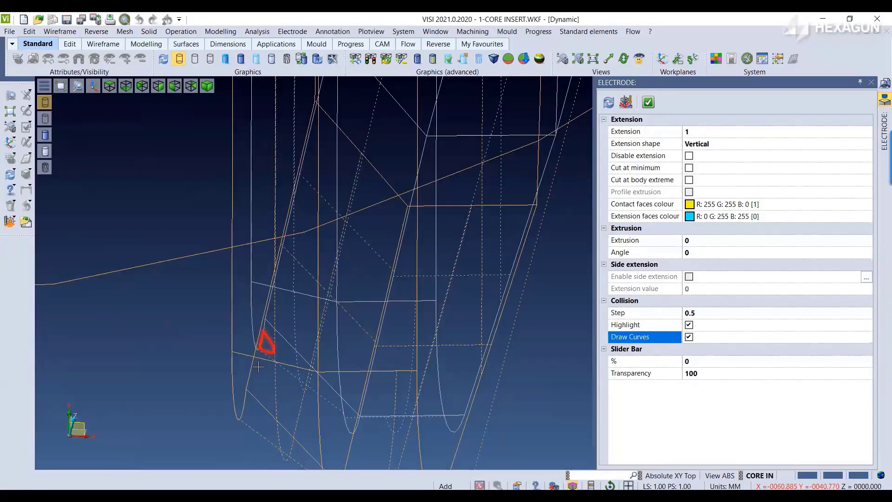
middle_drag(258, 366, 398, 301)
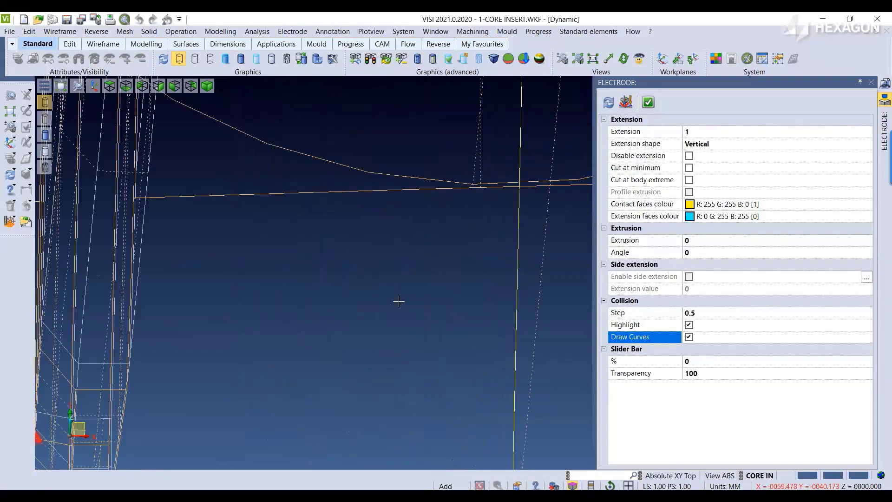
scroll(399, 301, down, 4)
scroll(227, 369, up, 5)
scroll(227, 369, up, 2)
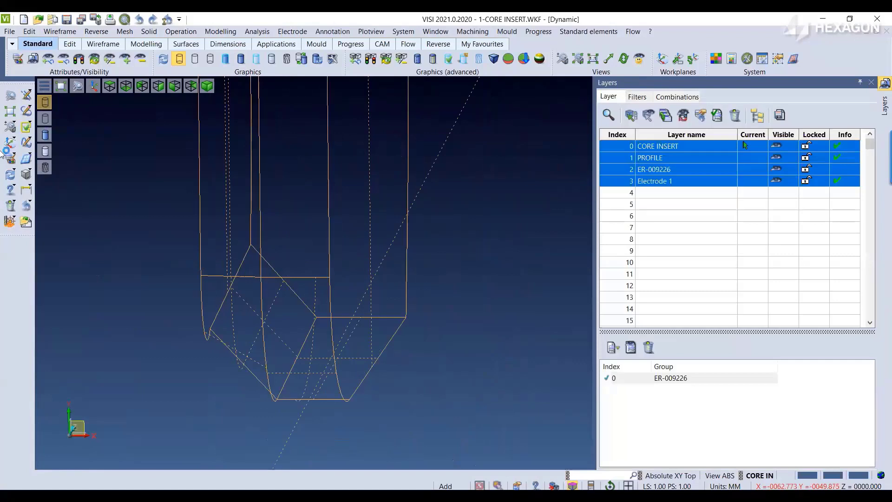
Delete and heal the curved corner face at the end of the narrow slot in the shaded display
click(45, 168)
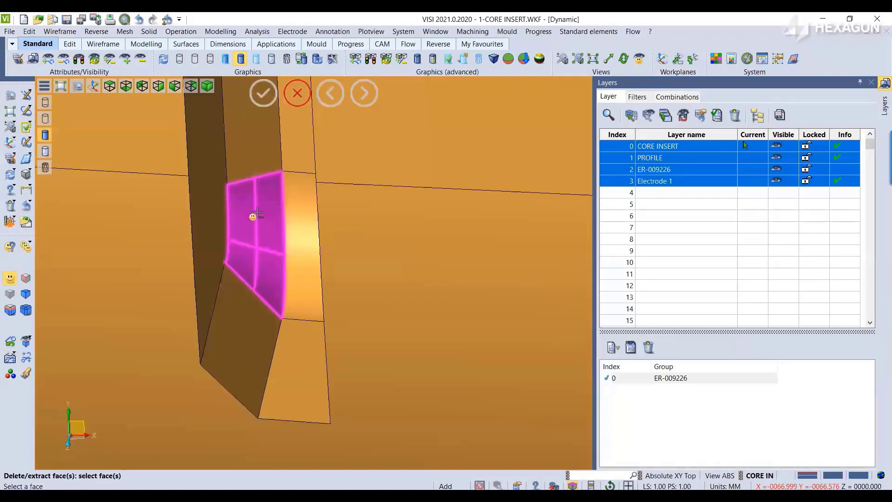
click(257, 214)
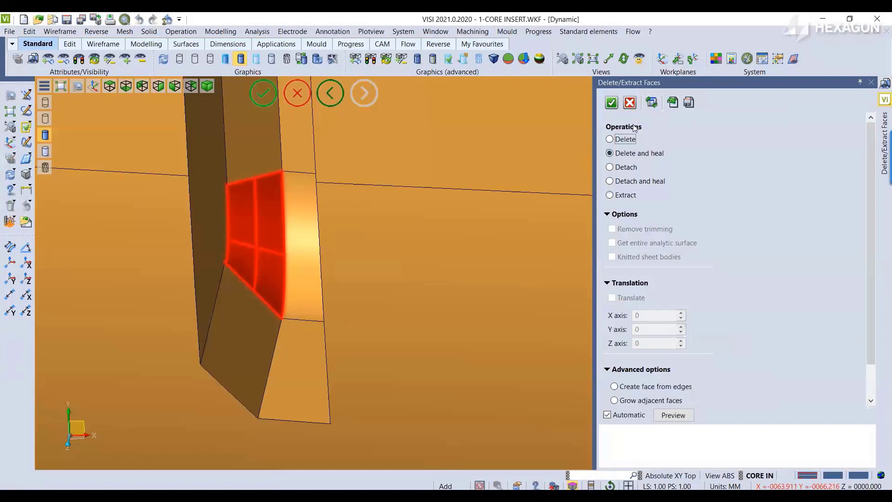
click(611, 103)
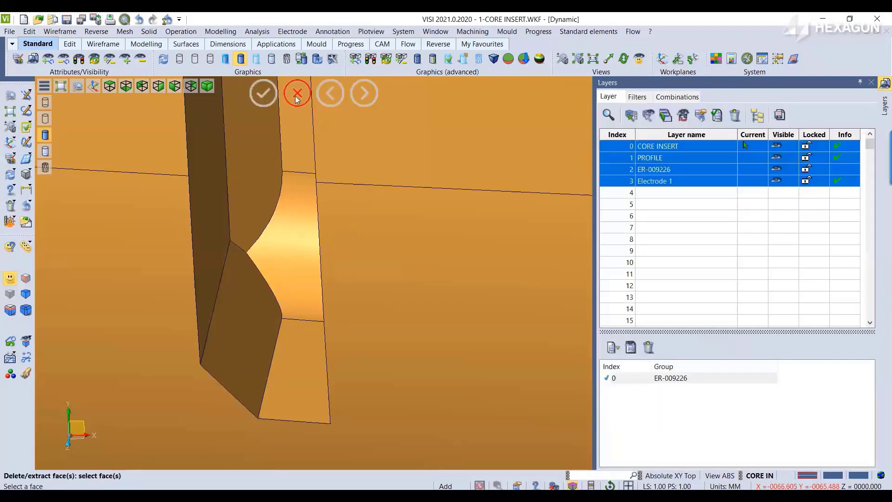
Blend the short edge at the end corner of the narrow slot with a constant radius of 1 mm
click(181, 31)
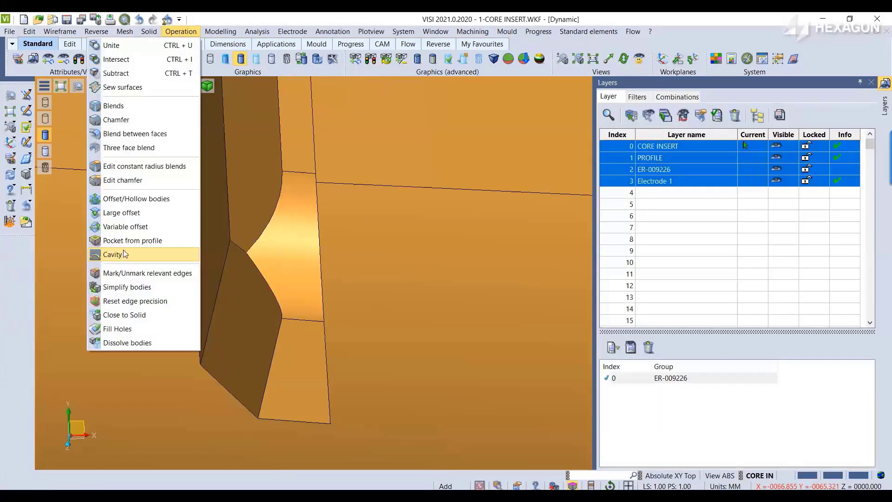
click(124, 254)
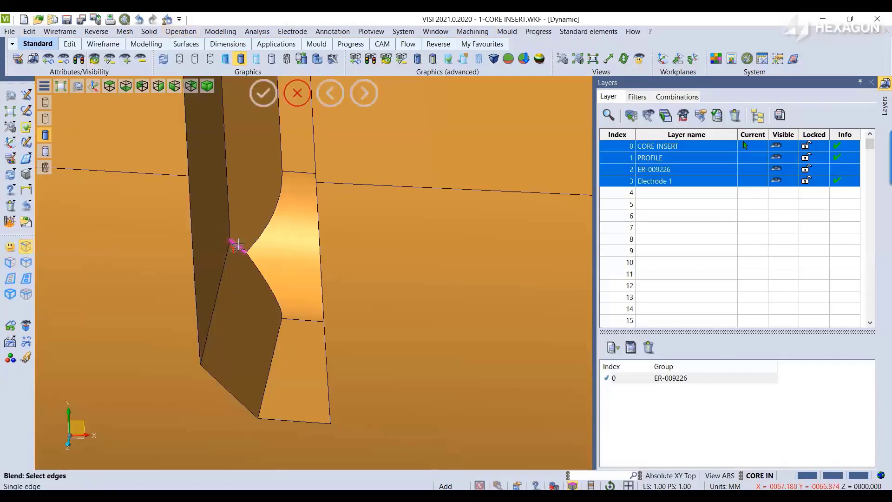
click(238, 245)
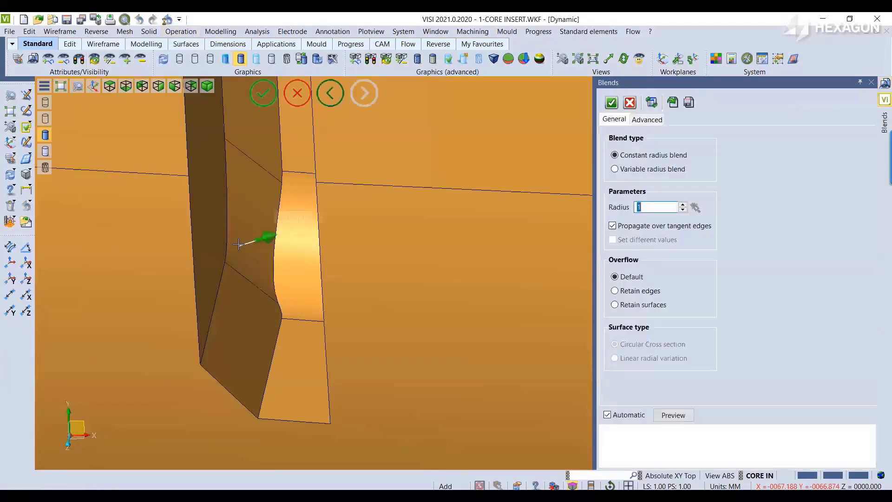
Try an electrode from the repaired long narrow slot, with the core insert as collision body and Cut at minimum off
click(292, 31)
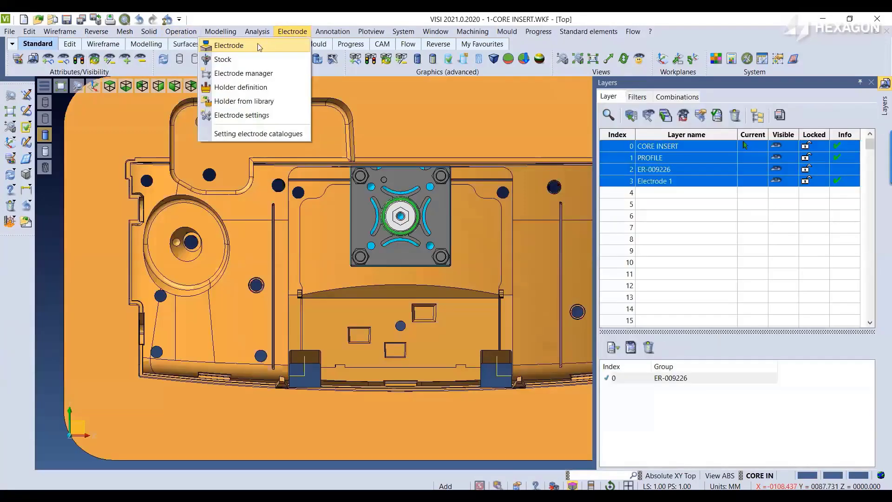
click(258, 46)
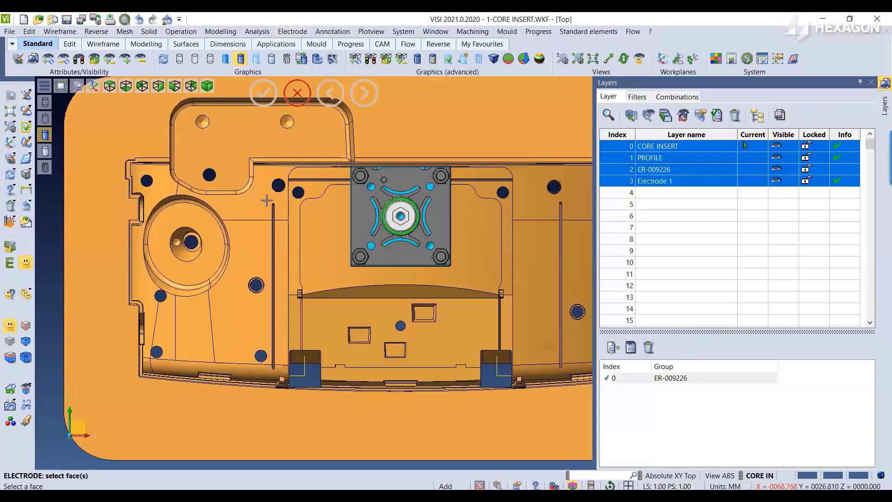
click(283, 359)
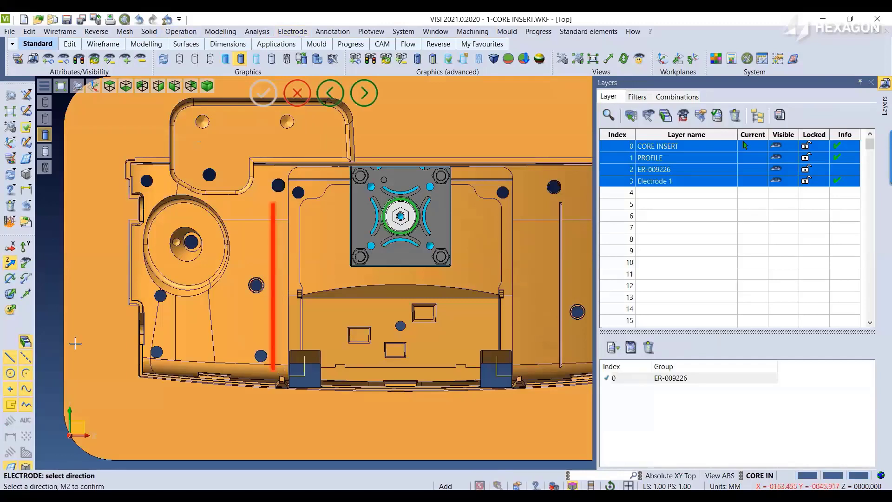
right_click(54, 333)
click(149, 345)
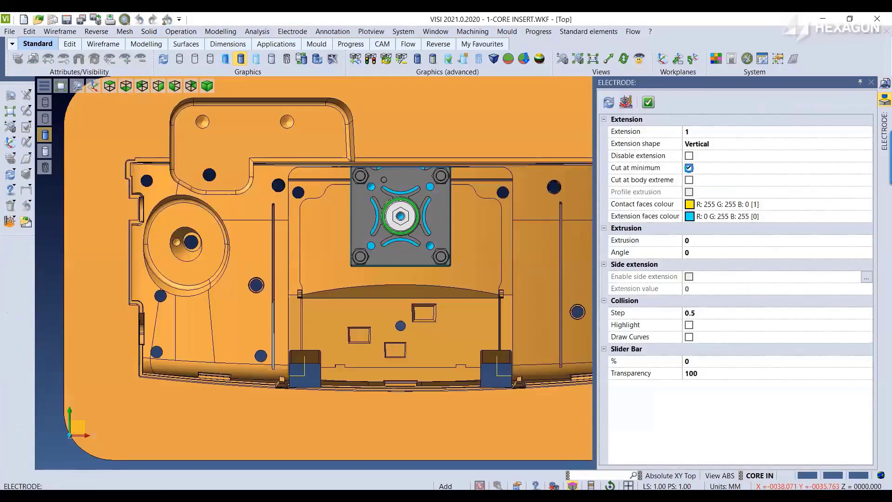
click(689, 167)
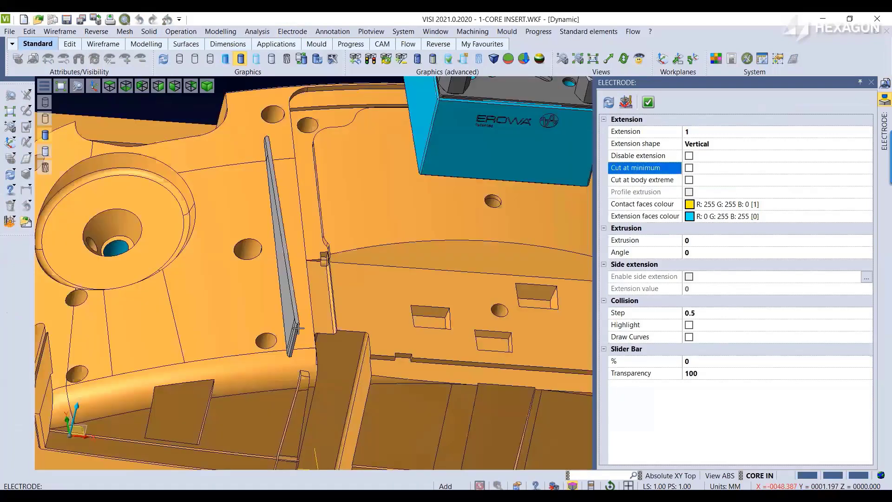
scroll(297, 328, up, 2)
Try an extrusion of 5 mm at an angle of 40 on the slot electrode and check it for collisions
click(697, 240)
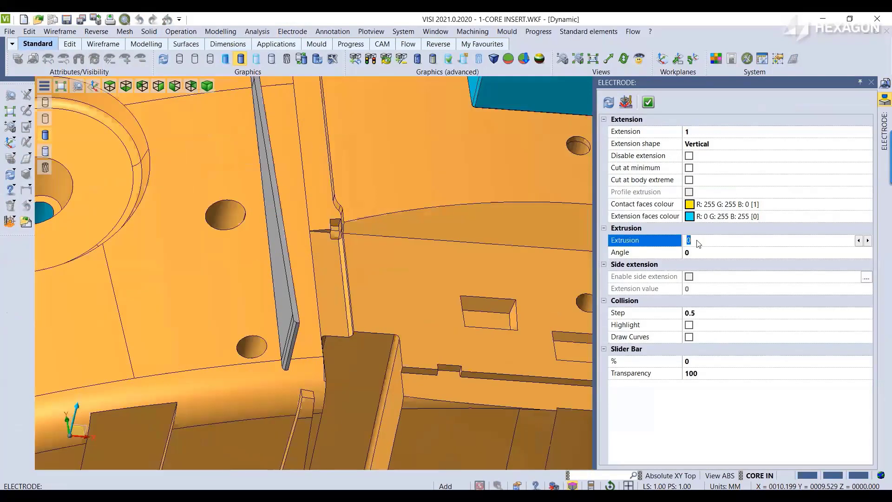
key(BackSpace)
text(5)
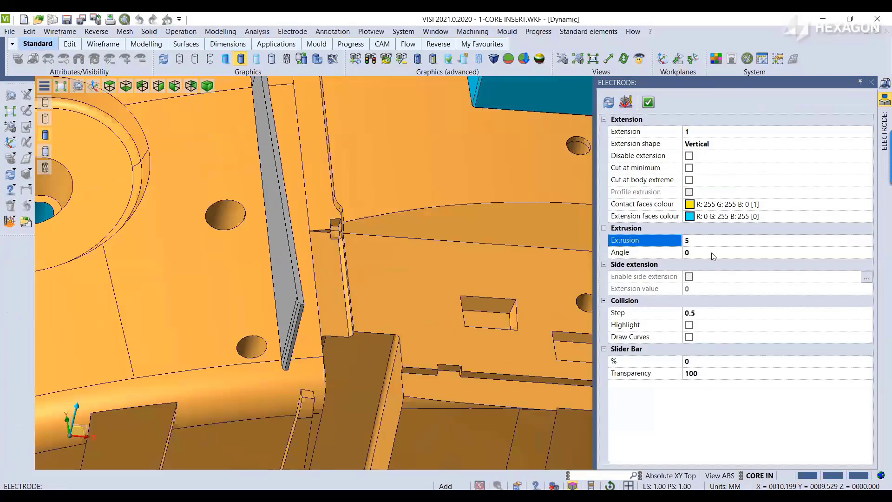
click(709, 253)
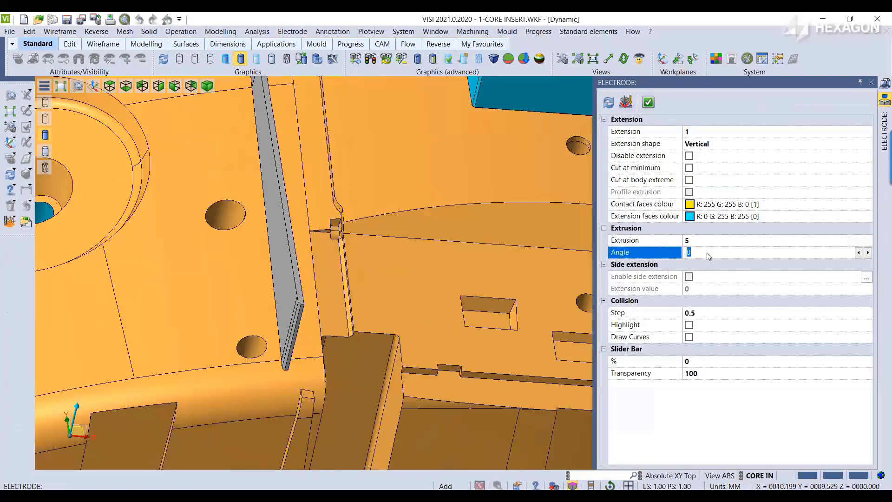
key(BackSpace)
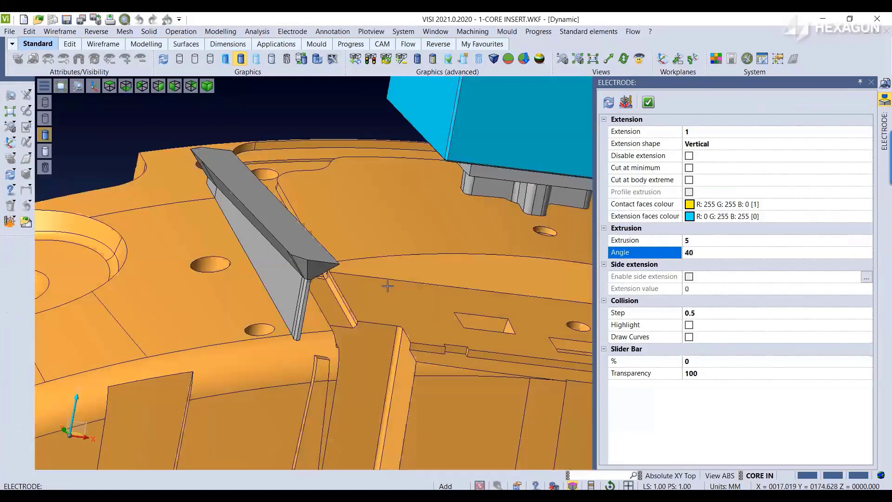
click(625, 103)
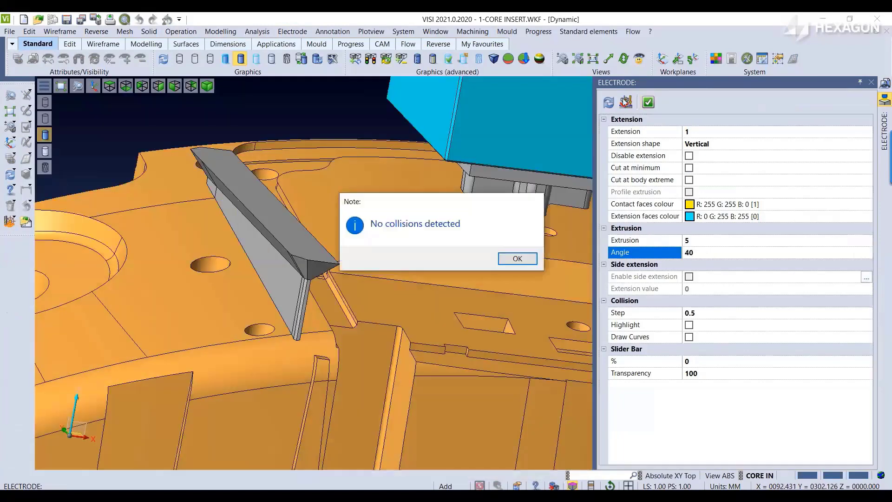
key(Return)
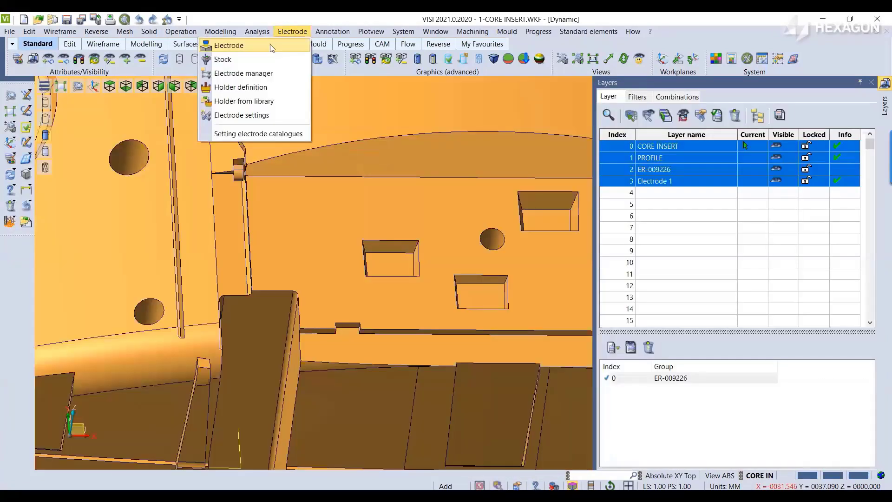
Create an electrode from the leftmost rectangular pocket in the central recess without collision bodies and with Cut at minimum off
click(272, 46)
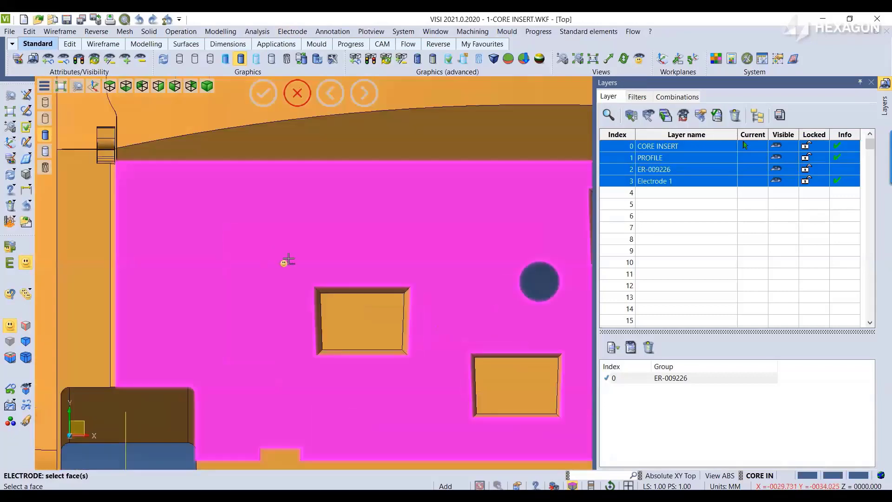
drag(288, 259, 425, 371)
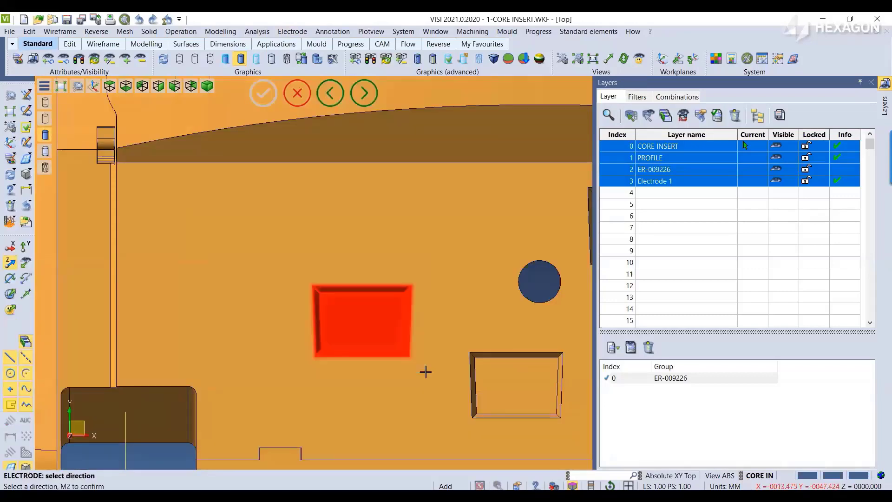
right_click(456, 289)
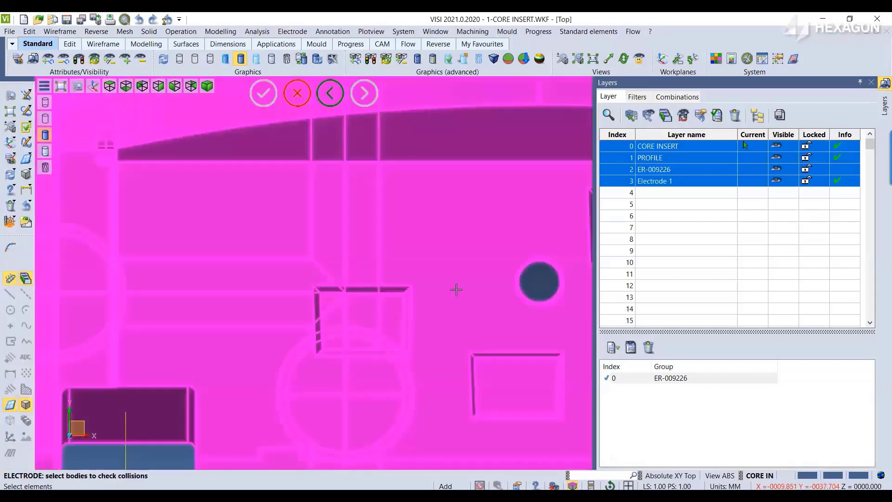
right_click(456, 289)
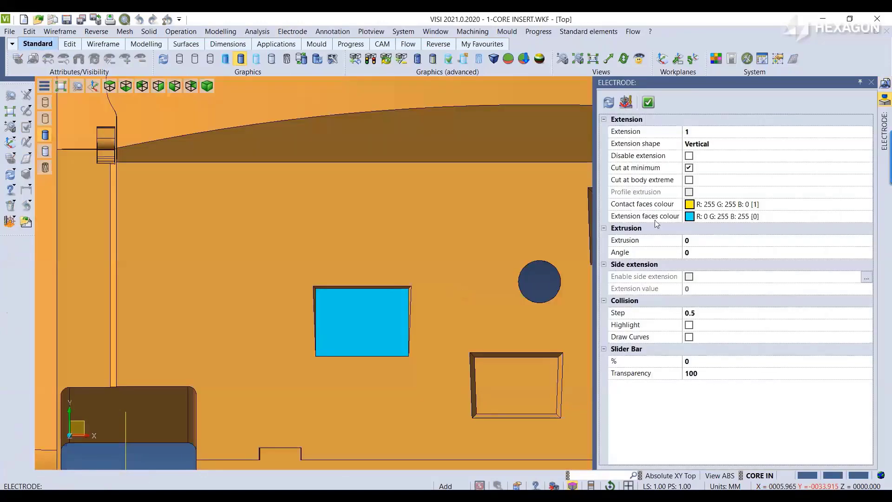
click(689, 169)
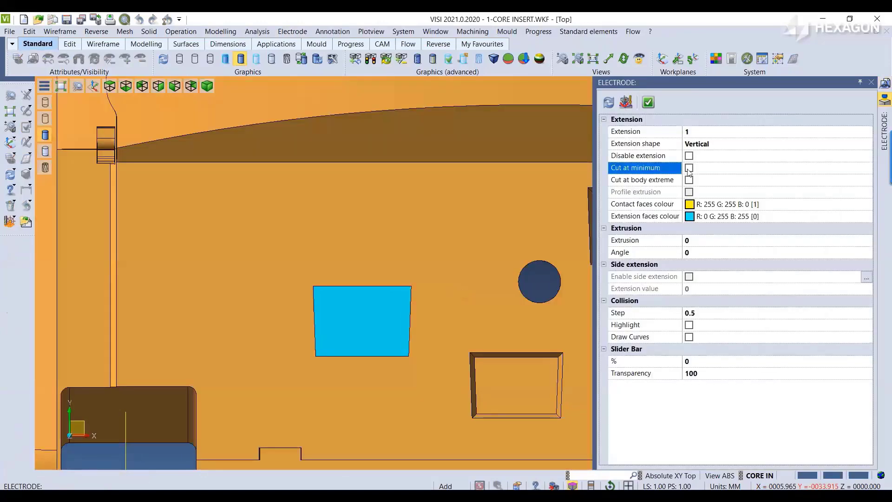
middle_drag(464, 292, 464, 279)
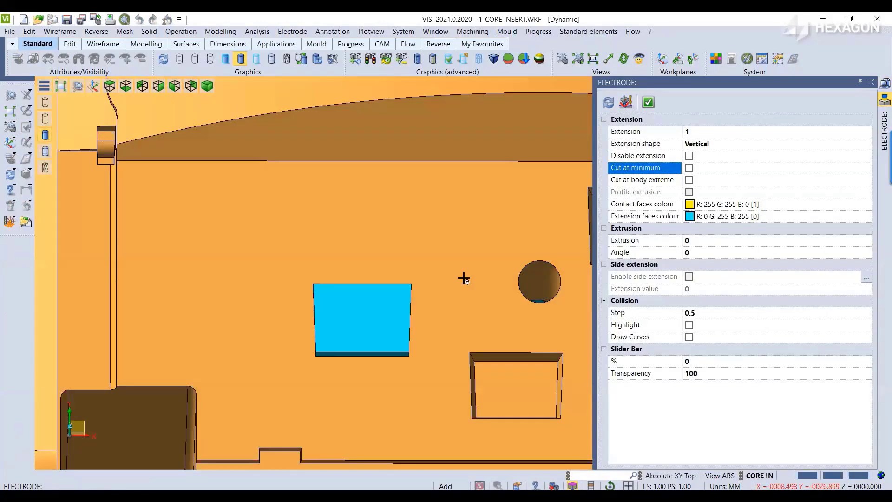
click(647, 102)
Start a rectangular stock on the pocket electrode and set its width to 15 mm
click(292, 31)
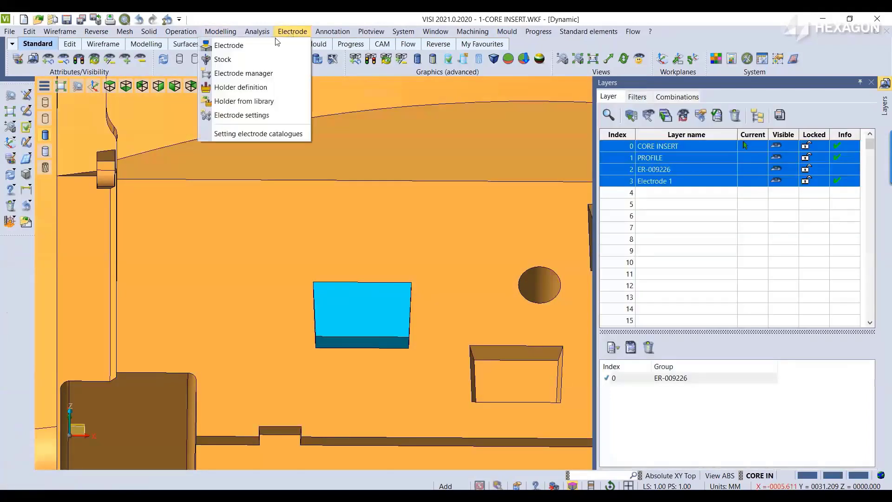
click(253, 61)
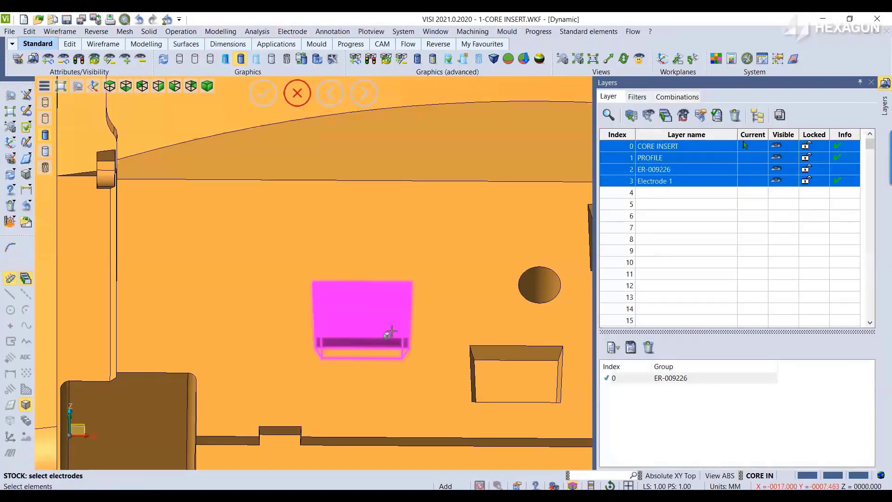
click(390, 333)
click(482, 299)
right_click(483, 299)
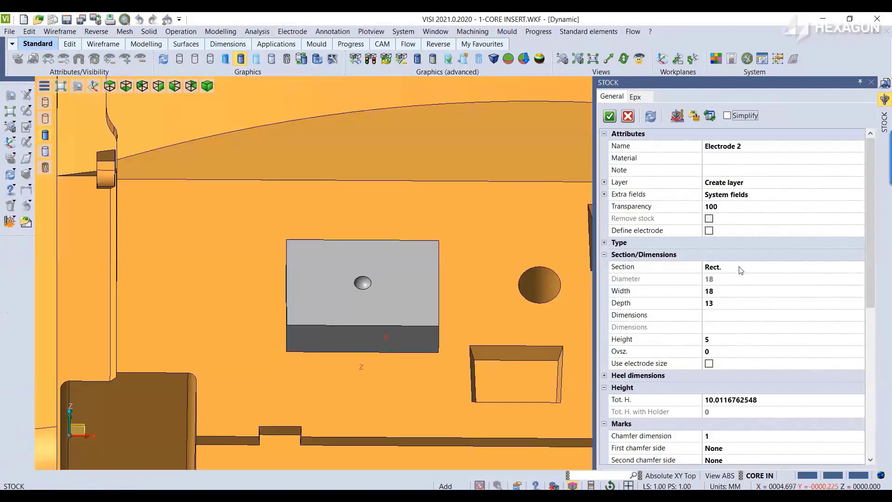
click(729, 296)
text(15)
key(Return)
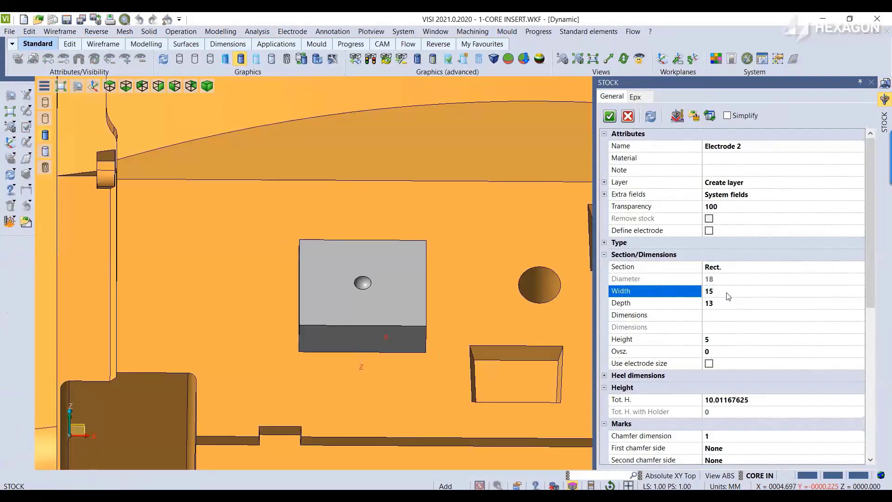
Set the stock's depth to 11 mm and create the stock with its workplane named Electrode 2
click(718, 304)
double_click(718, 305)
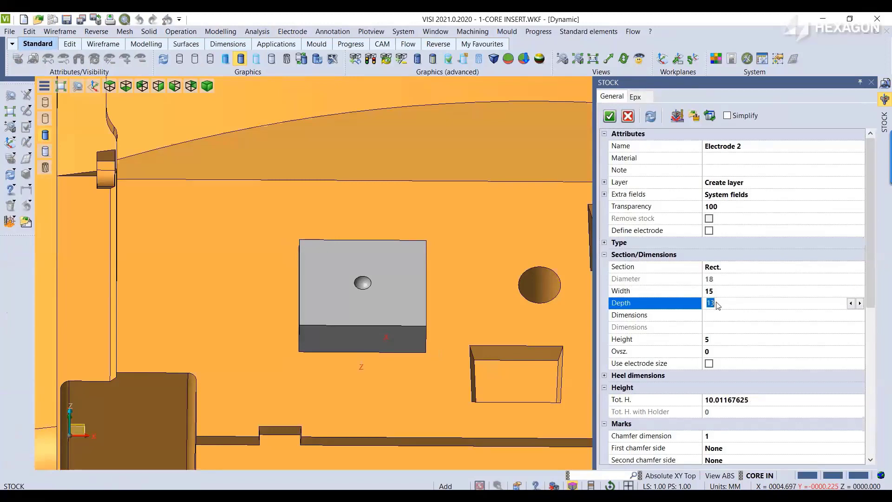
text(11)
key(Return)
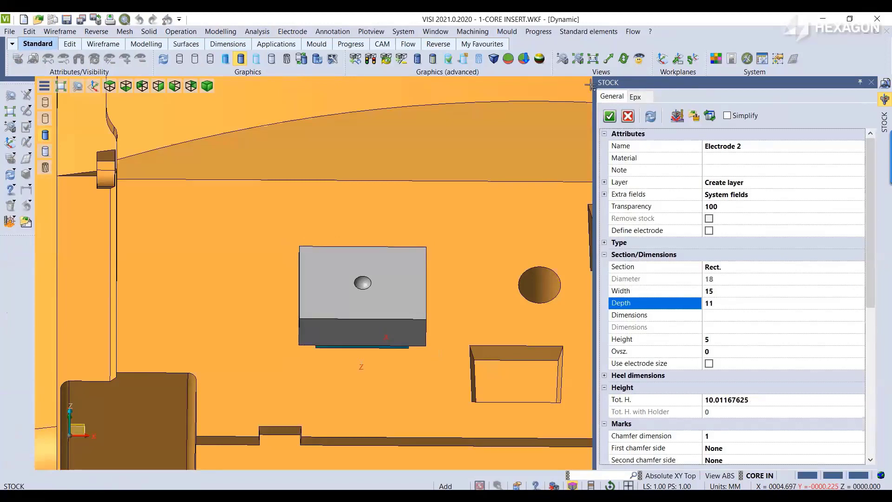
click(609, 116)
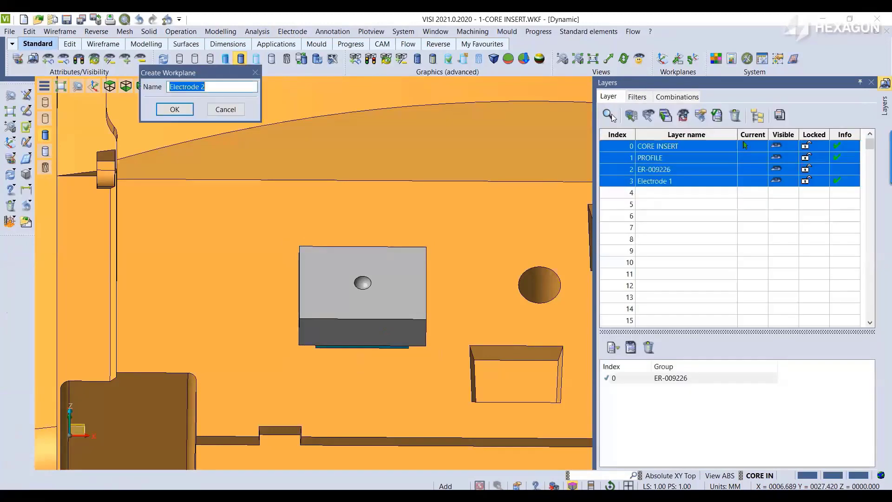
click(179, 109)
Start a new project in the electrode manager and name it Electrode Project
click(293, 32)
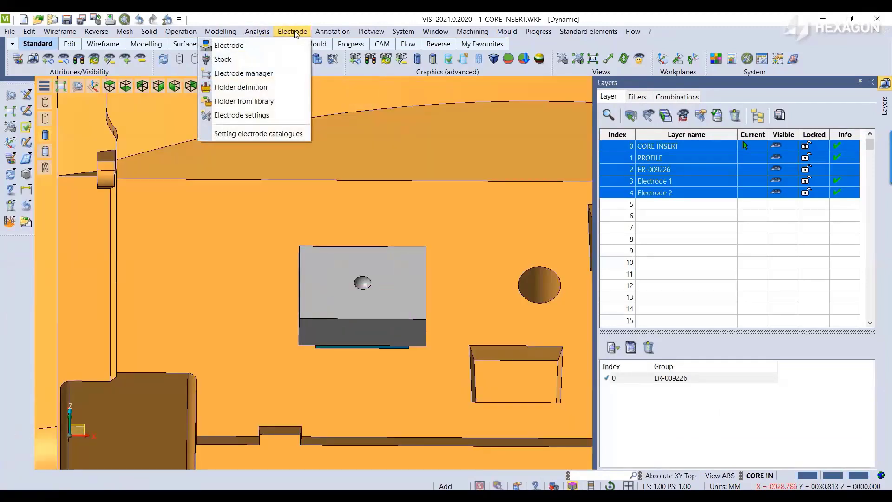
click(257, 74)
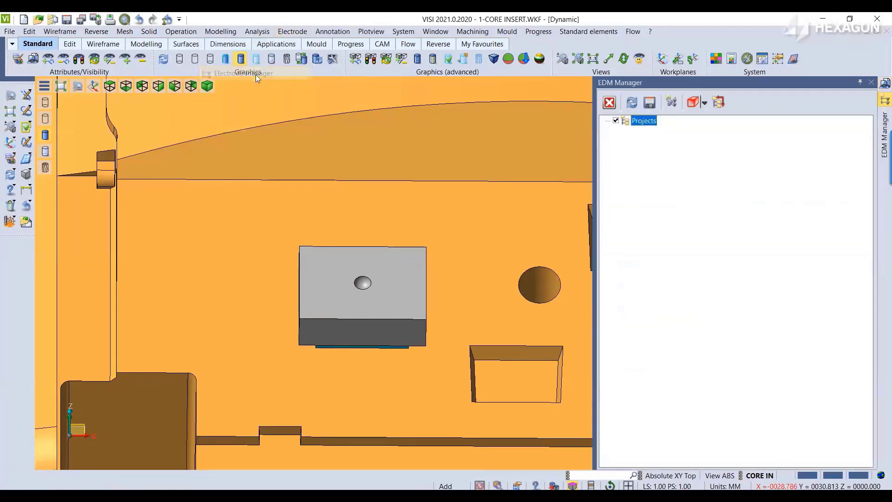
right_click(641, 125)
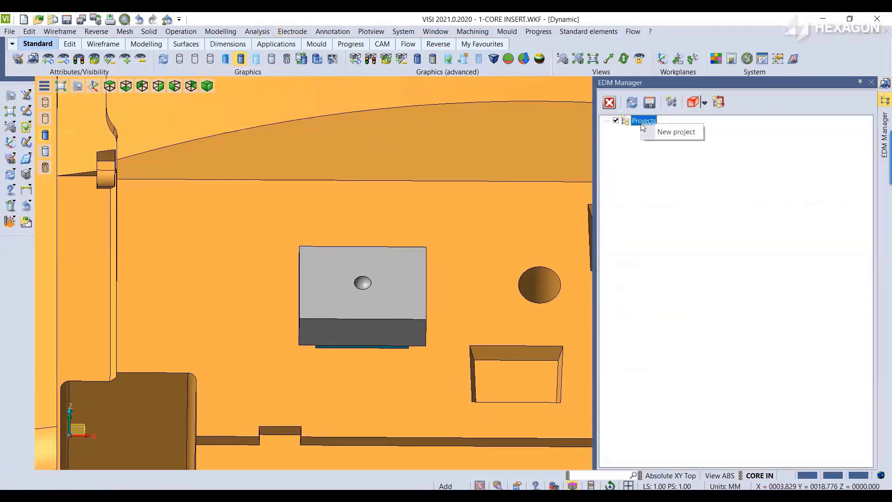
click(673, 132)
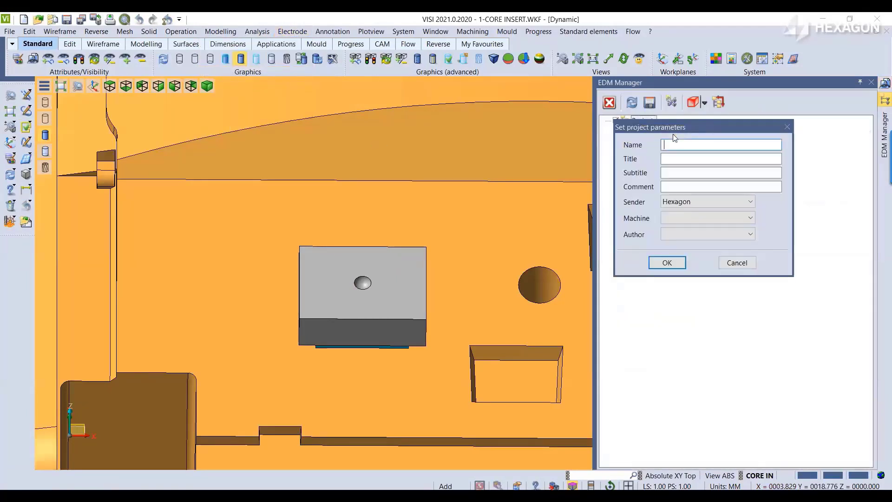
text(Electrode Project)
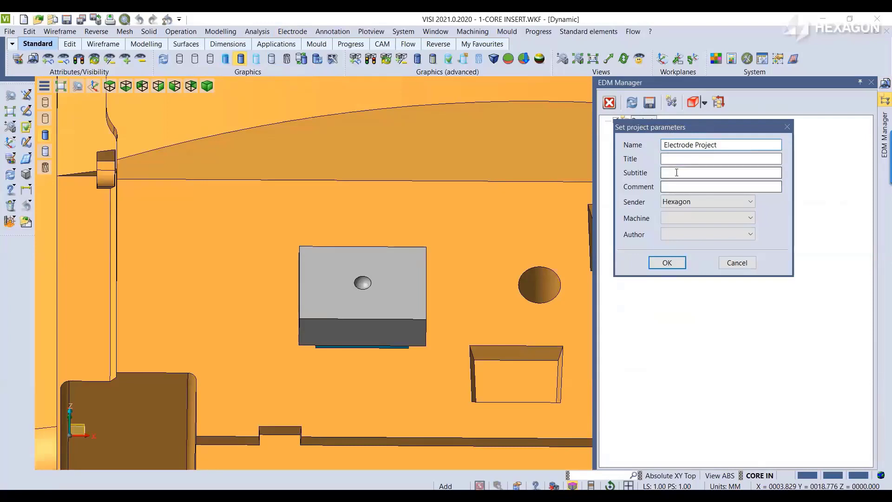
Assign MAKINO as the project's machine, keep Hexagon as sender with the author blank, and accept the project parameters
click(702, 202)
click(701, 201)
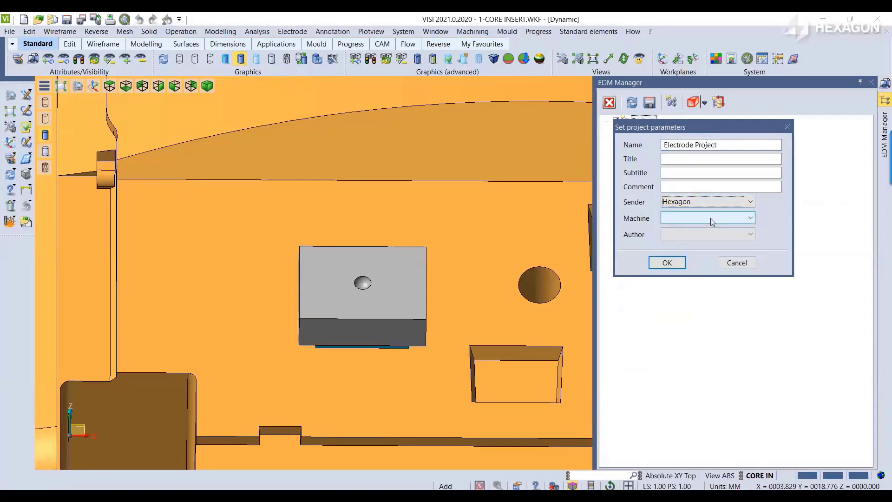
click(702, 217)
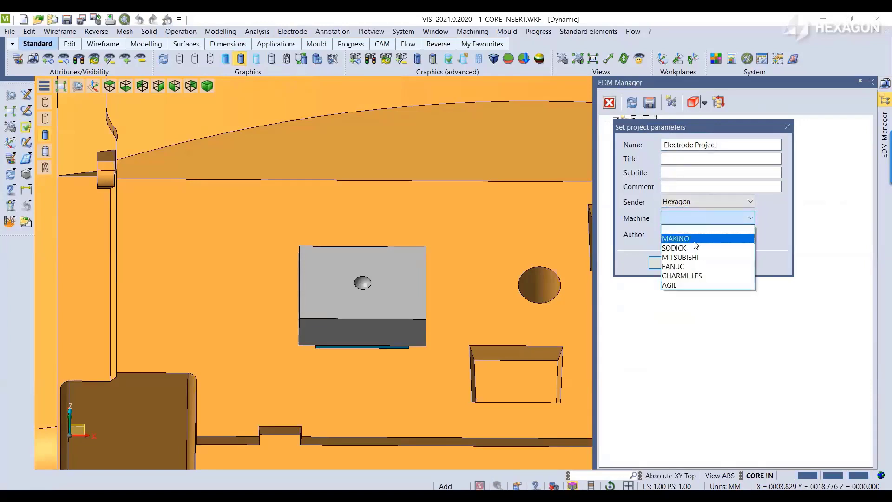
click(692, 238)
click(710, 234)
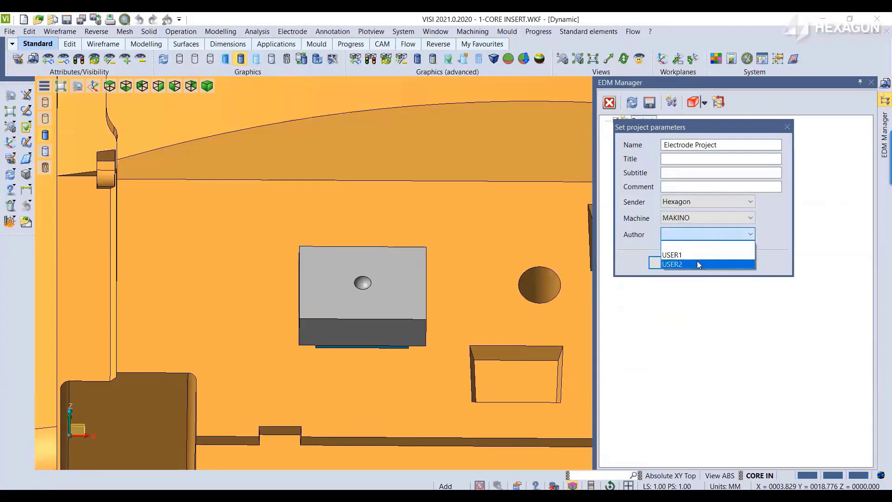
click(698, 240)
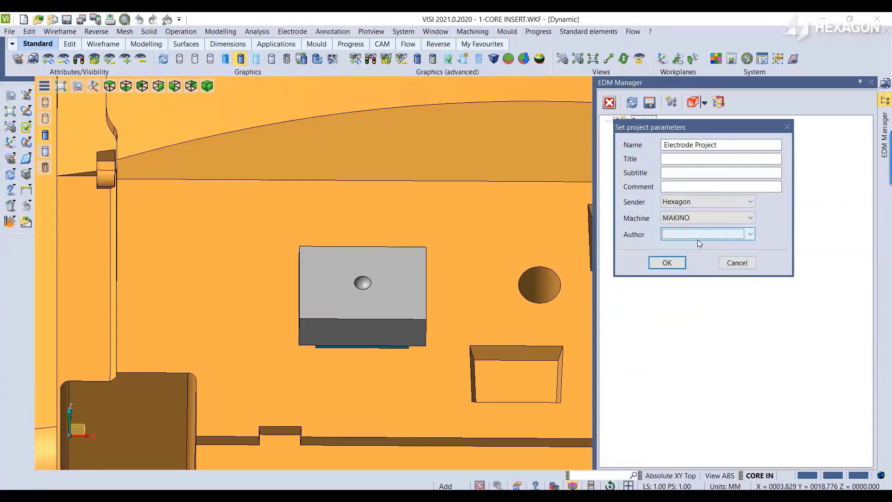
click(667, 264)
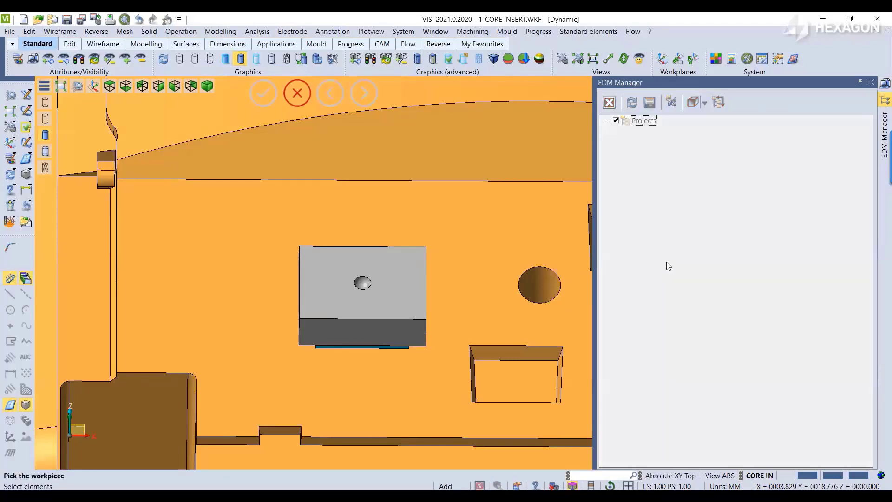
Select the core insert as the project's workpiece, keep the name CORE INSERT and set its material to St
scroll(91, 302, down, 3)
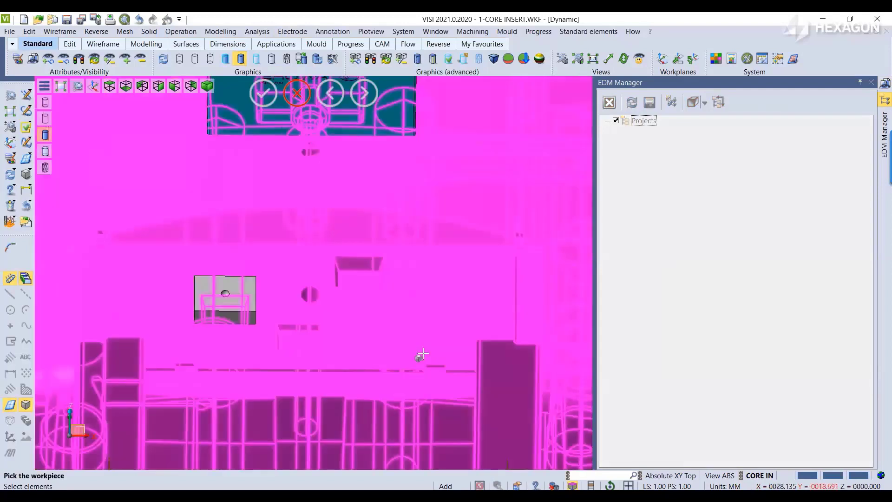
click(421, 355)
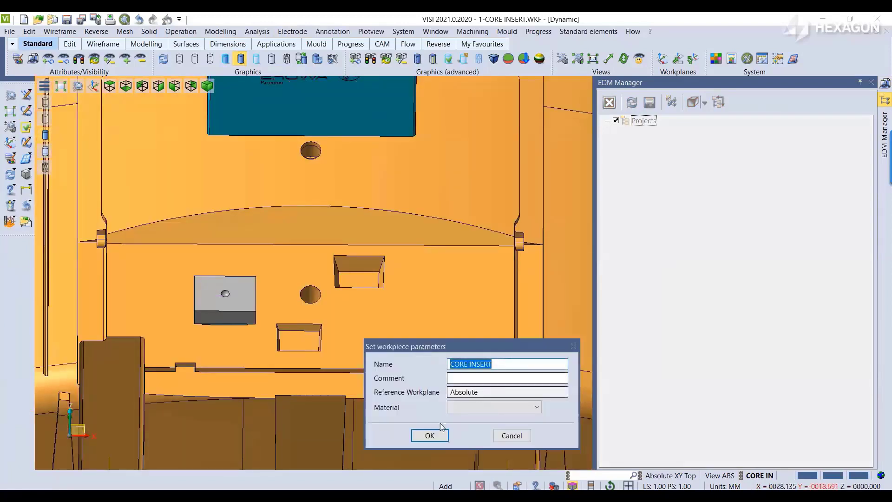
click(506, 409)
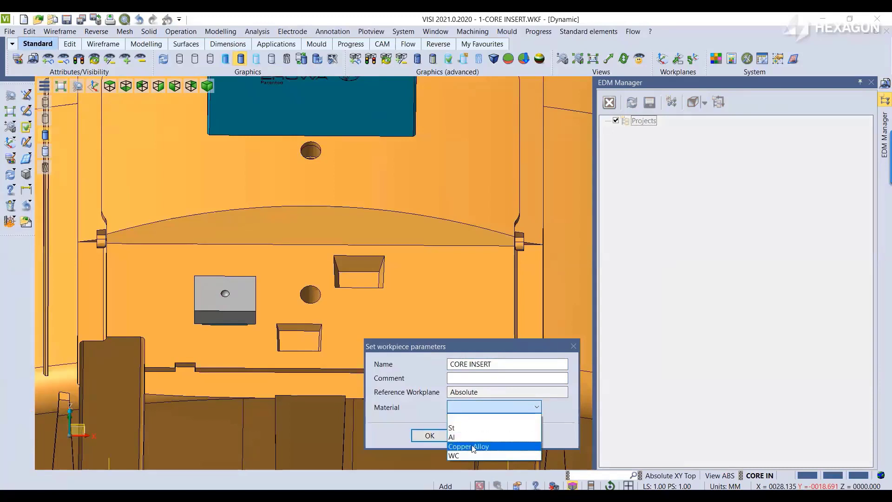
click(471, 428)
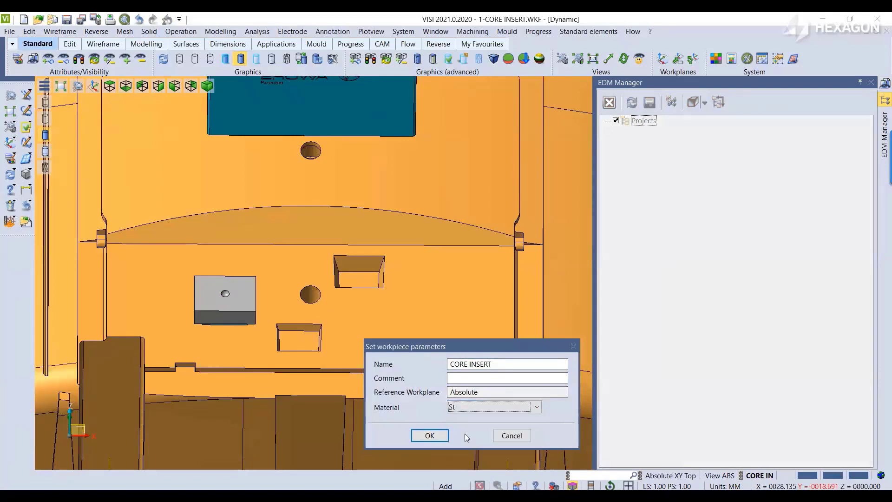
click(437, 439)
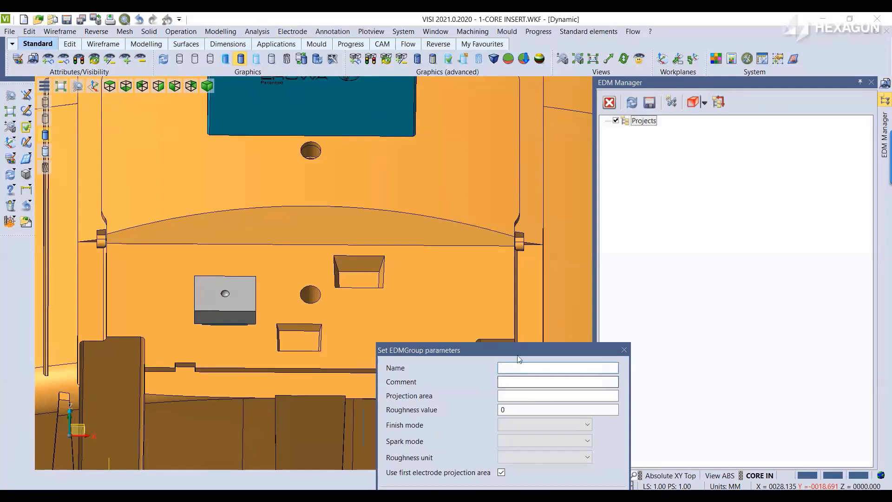
Name the EDM group Plus Feature, leaving its finish mode and spark mode blank
drag(518, 353, 536, 261)
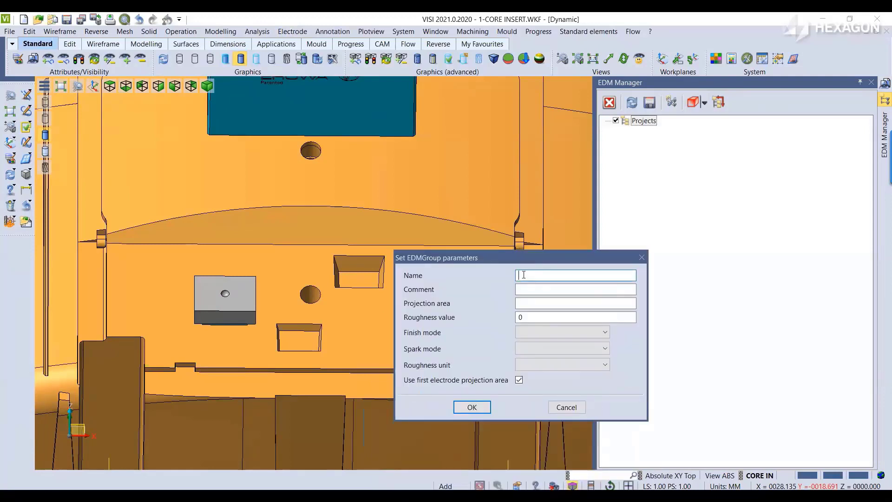
text(Plus Feature)
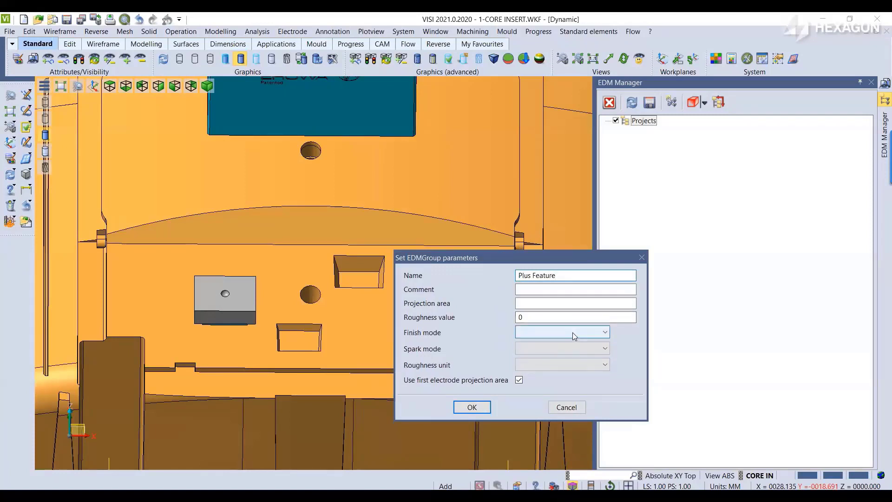
click(572, 333)
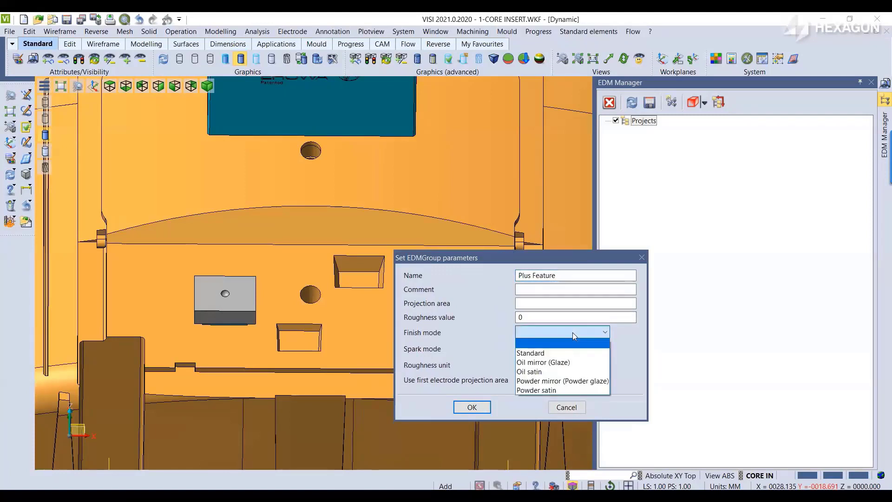
click(573, 332)
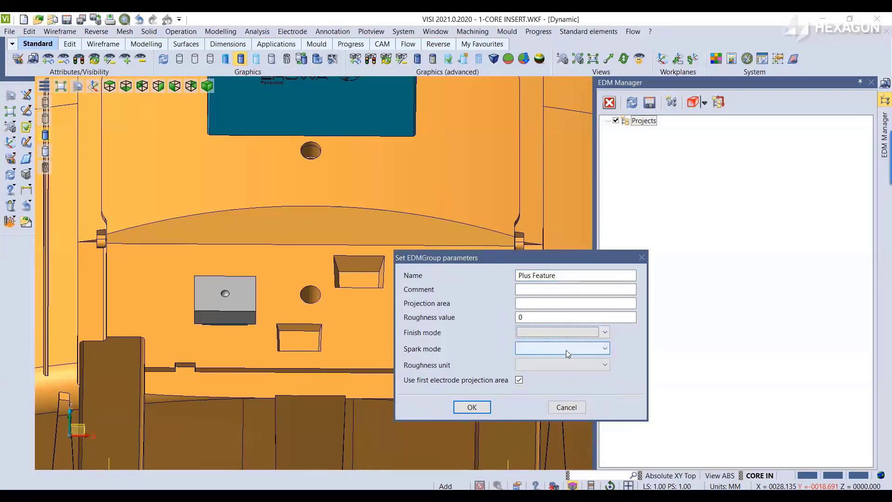
click(566, 350)
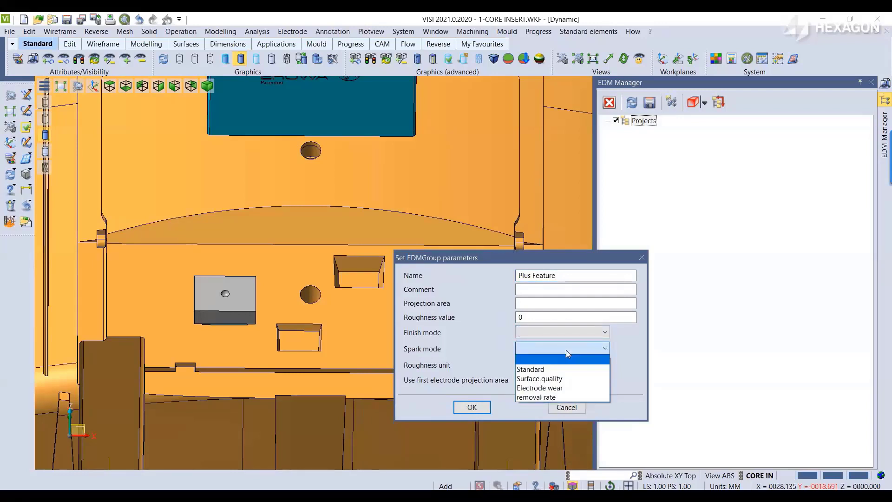
click(565, 350)
Set the group's roughness unit to Ra with a roughness value of 0.8 and accept the group parameters
click(564, 364)
click(552, 385)
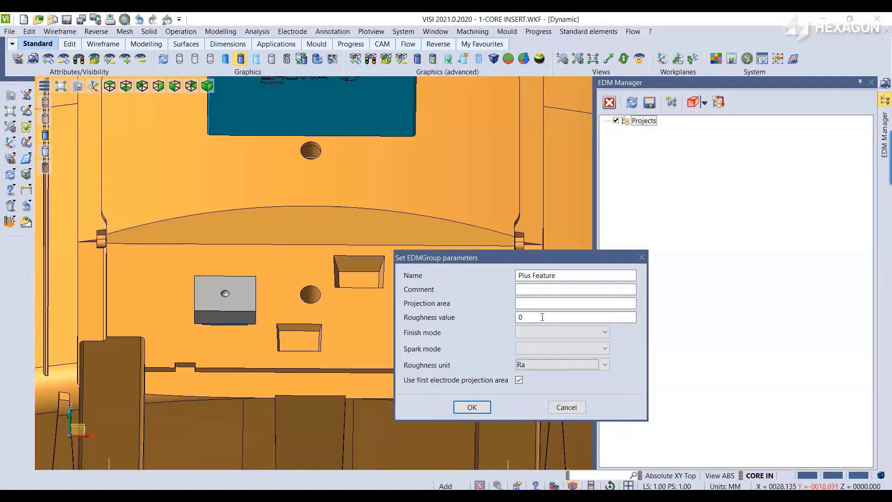
click(542, 316)
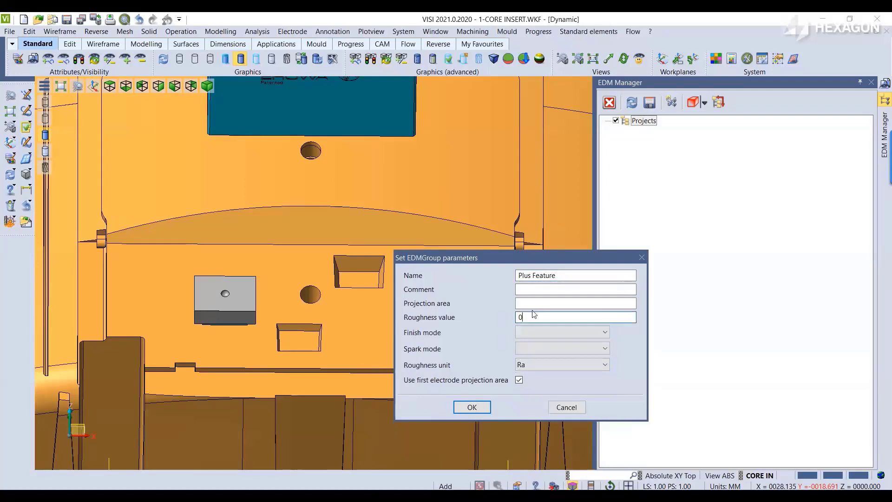
text(.8)
click(476, 408)
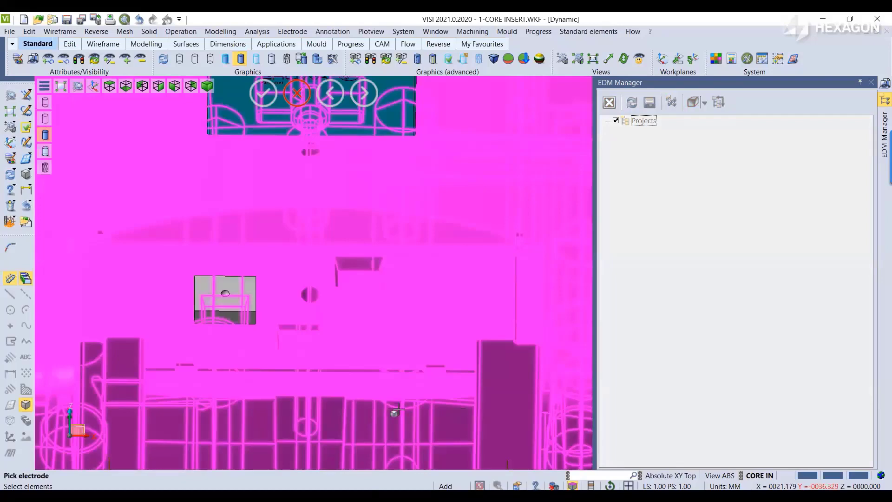
Assign the plus-shaped electrode below the EROWA holder to the Plus Feature group
scroll(393, 410, down, 4)
middle_drag(414, 284, 420, 271)
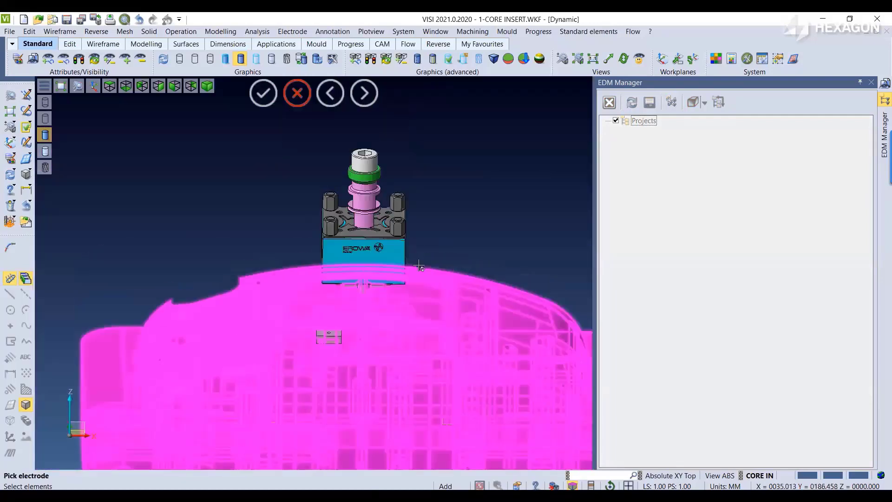
scroll(414, 267, up, 5)
click(364, 289)
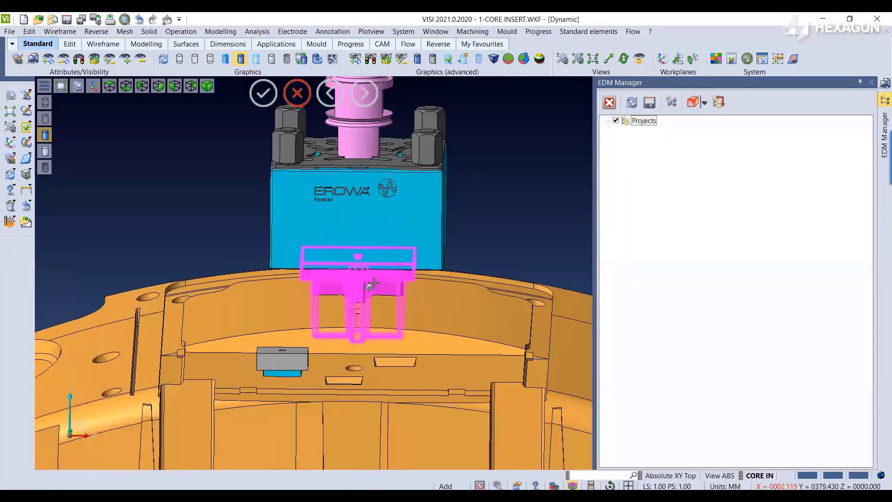
click(361, 320)
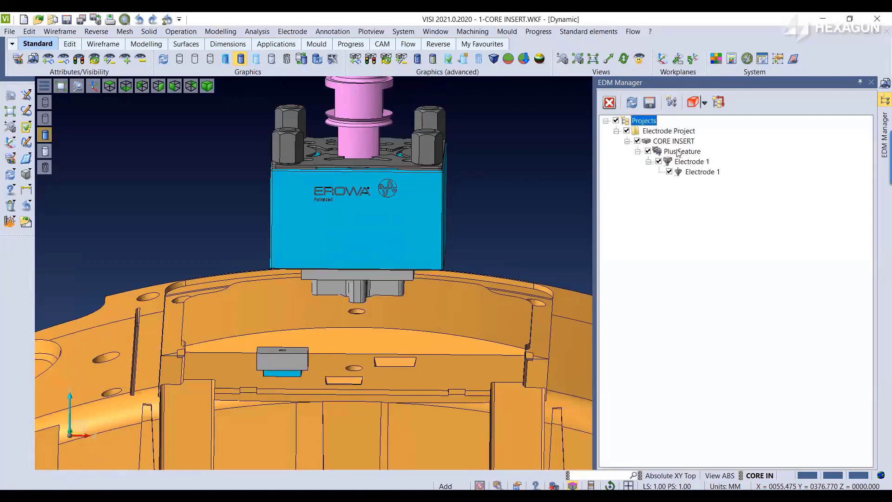
Add a new EDM group named Square Pocket under the CORE INSERT workpiece, keeping the 0.8 Ra roughness
click(673, 141)
right_click(673, 144)
click(712, 148)
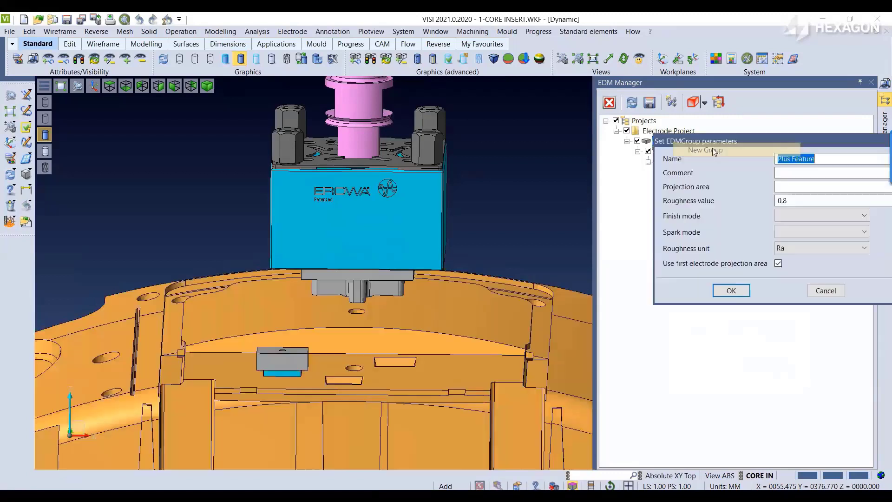
drag(761, 141, 595, 169)
text(Sq)
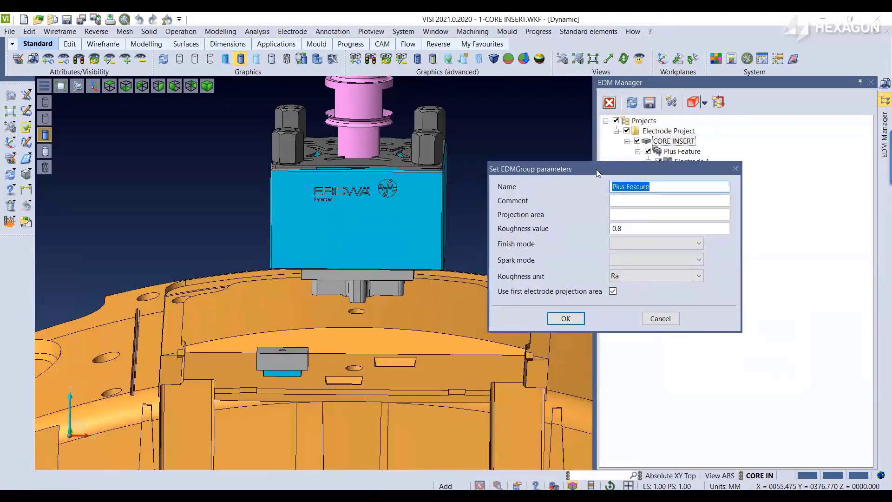
text(uare Pocket)
click(566, 318)
Add a new electrode to the Square Pocket group using the electrode body in the leftmost rectangular pocket
right_click(684, 182)
click(712, 190)
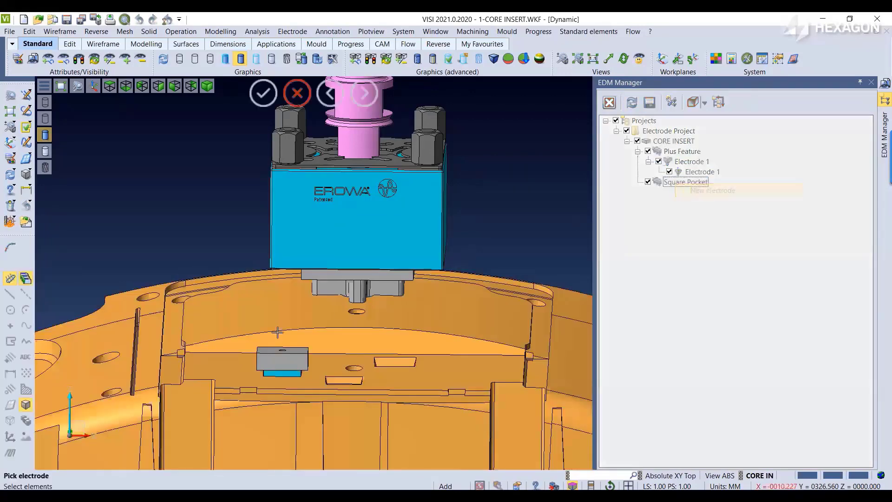
click(278, 372)
click(255, 400)
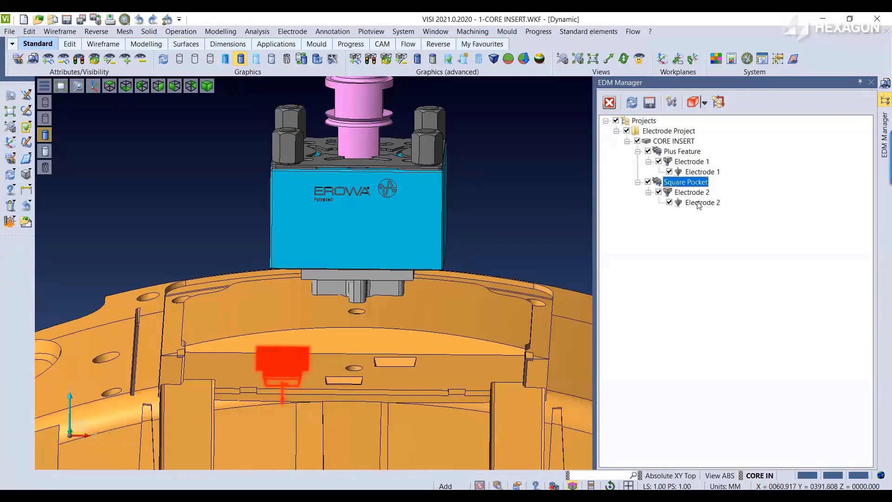
Start adding positions by drag for Electrode 2 in wireframe display, with a bottom corner of its pocket as the reference point
right_click(698, 203)
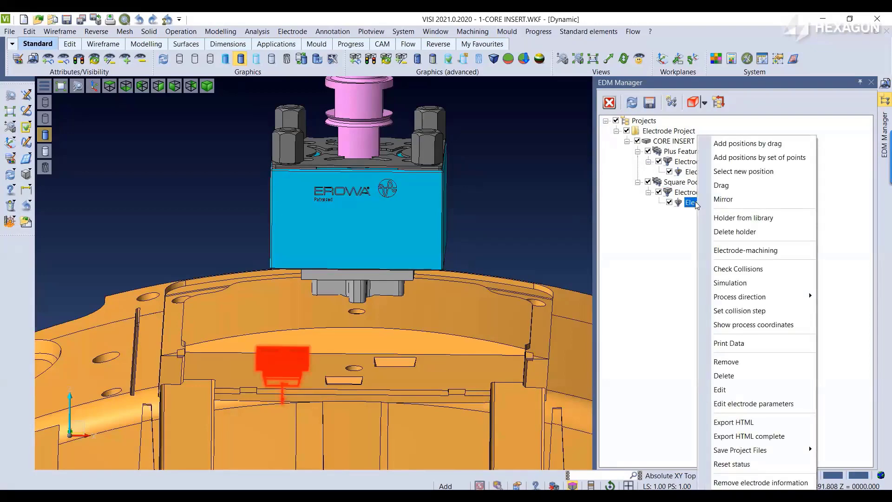
click(747, 144)
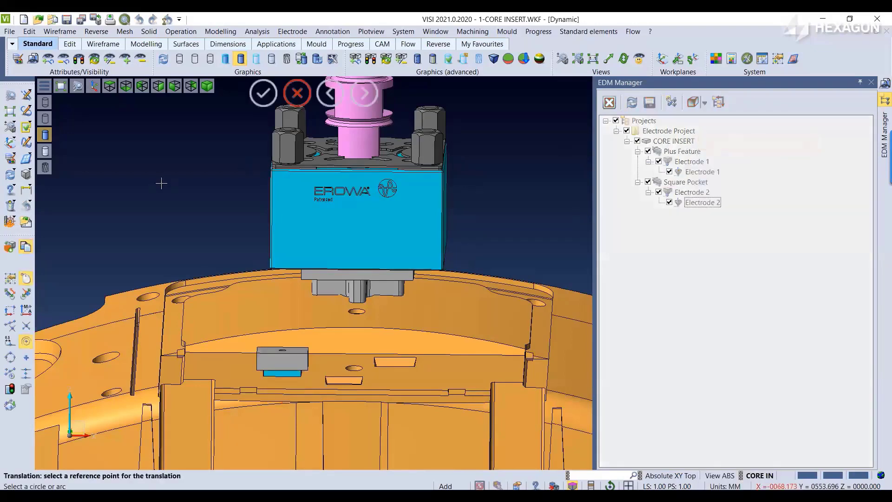
click(45, 102)
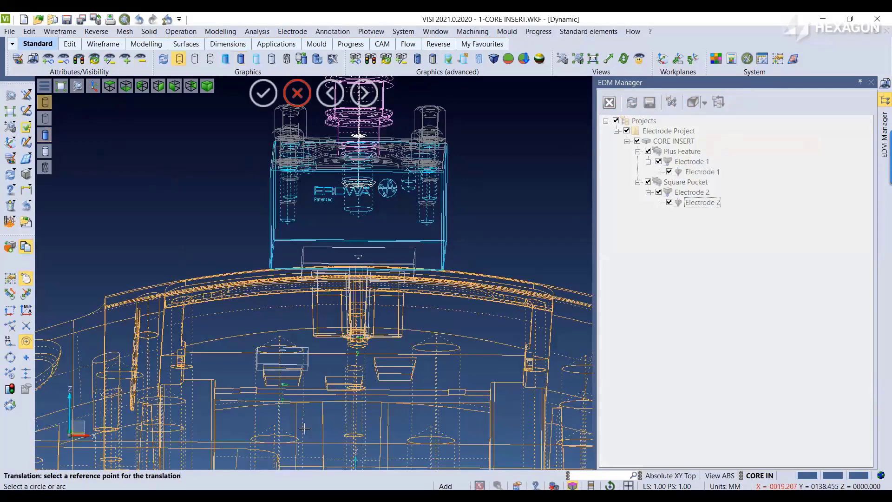
scroll(278, 409, up, 5)
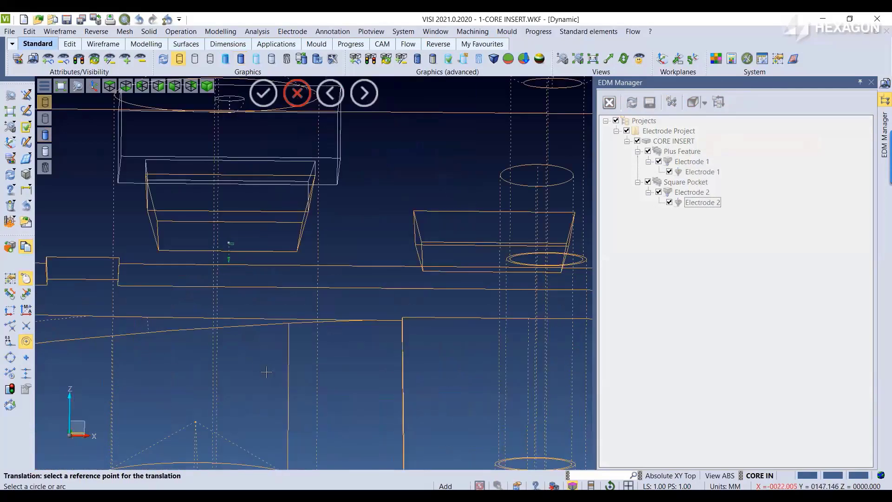
click(232, 315)
Place Electrode 2 positions at the matching bottom corners of the other two rectangular pockets and accept them
scroll(232, 315, down, 3)
scroll(361, 335, up, 3)
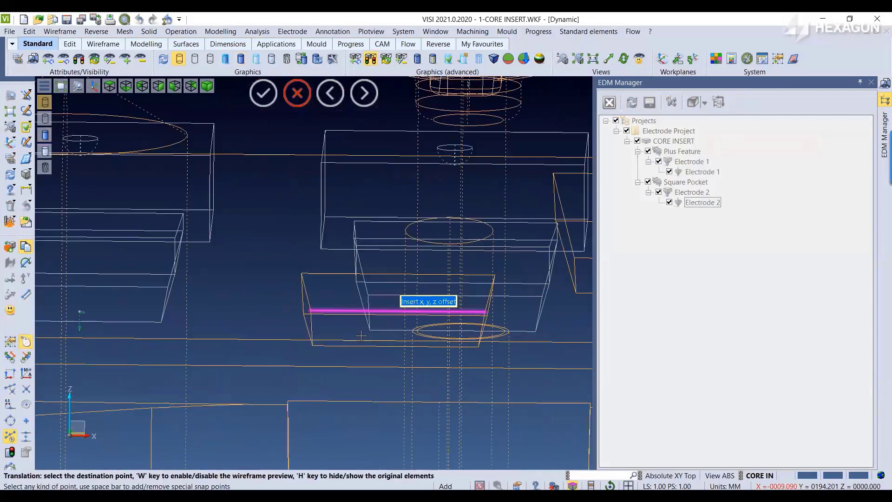
click(312, 345)
scroll(312, 345, down, 2)
scroll(483, 319, up, 3)
click(483, 318)
scroll(432, 335, down, 4)
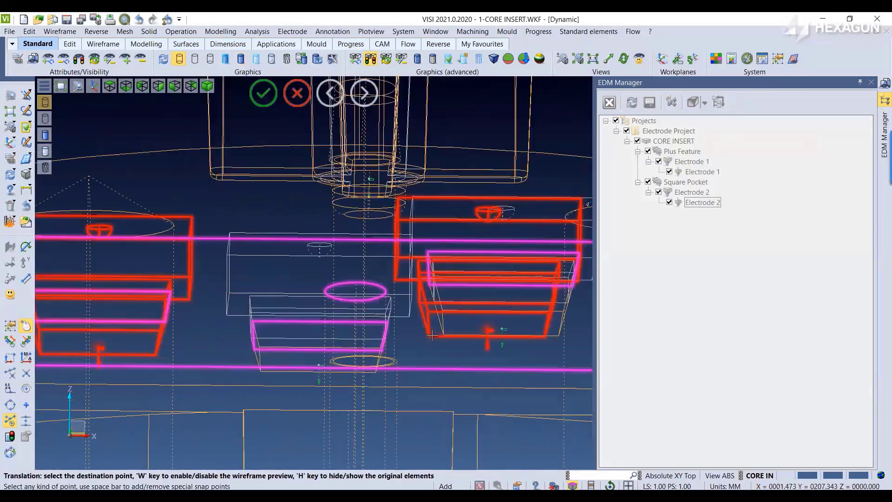
scroll(432, 334, down, 4)
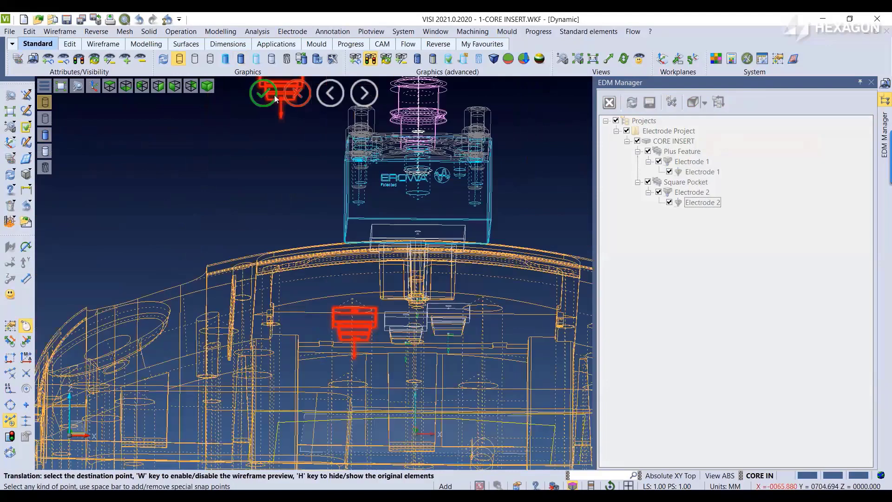
click(275, 98)
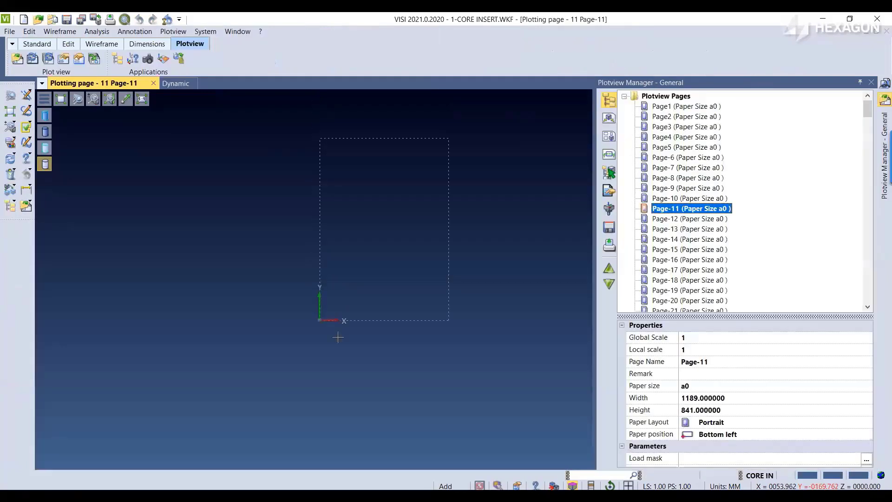
Generate the drawings of Electrode 1 on Page1 and Electrode 2 on Page2 from the electrode list, using the library mask file
click(609, 210)
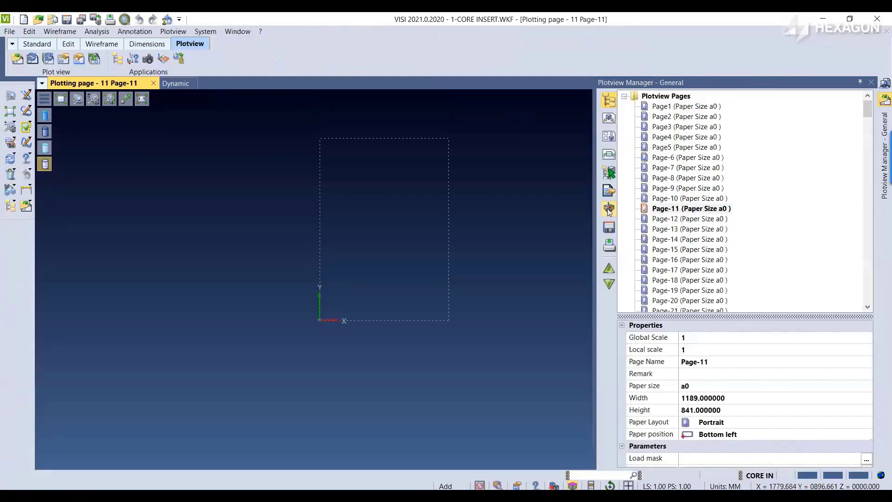
click(609, 210)
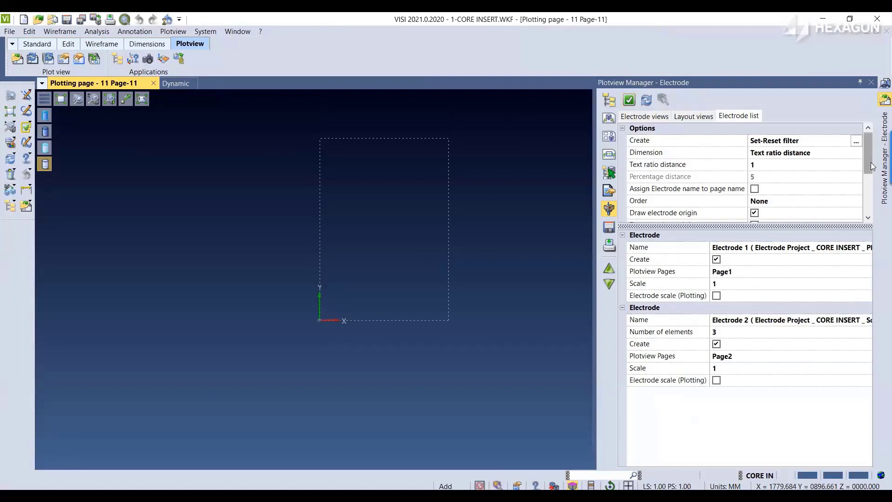
drag(870, 162, 869, 205)
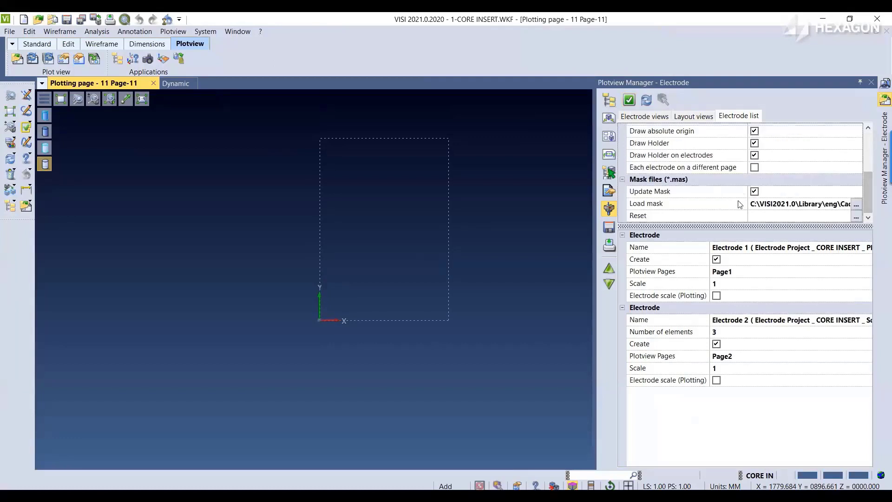
click(856, 206)
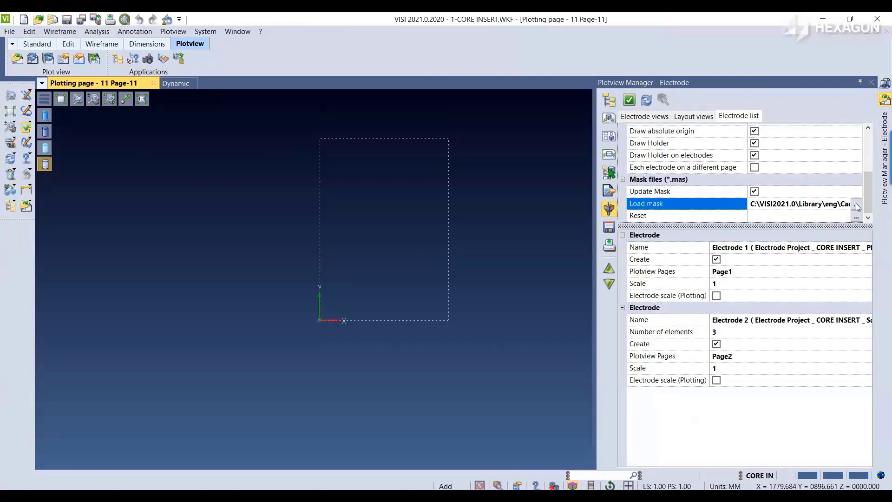
click(457, 379)
click(629, 100)
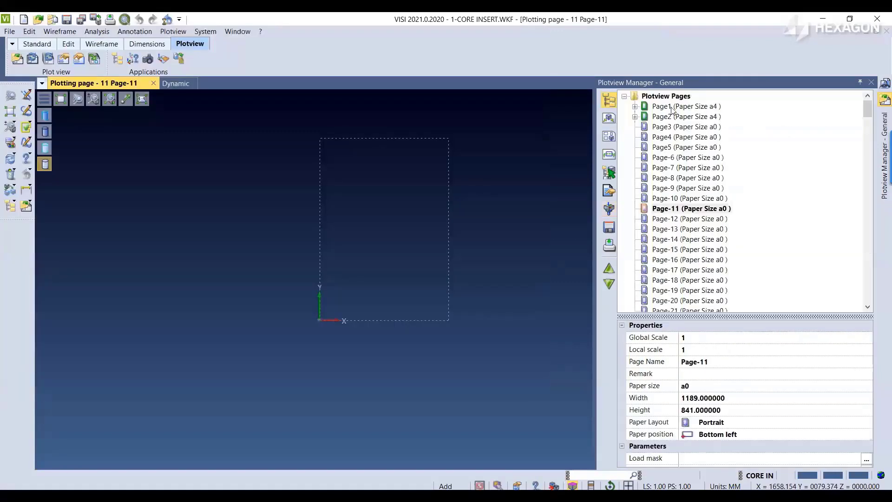
Open the Page1 and Page2 drawings and examine Page2's electrodes list table, title block and dimensioned position views
double_click(668, 106)
double_click(671, 116)
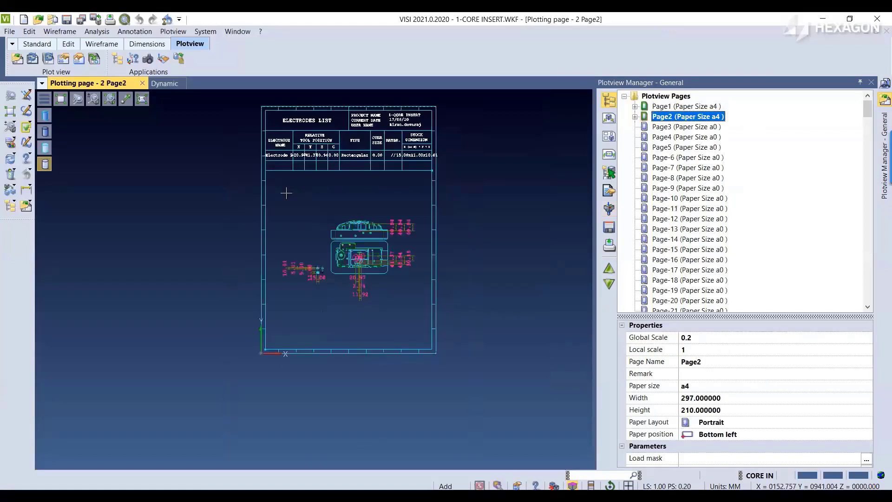
scroll(309, 201, up, 3)
scroll(308, 201, up, 2)
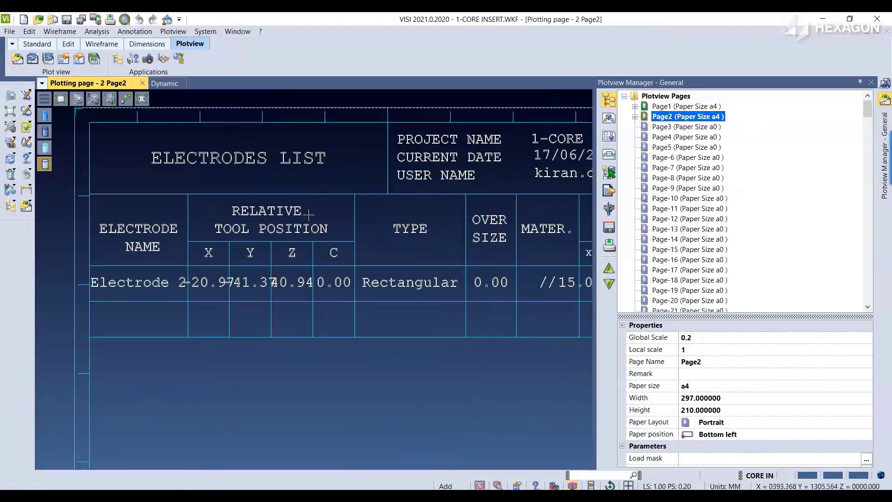
middle_drag(308, 215, 286, 198)
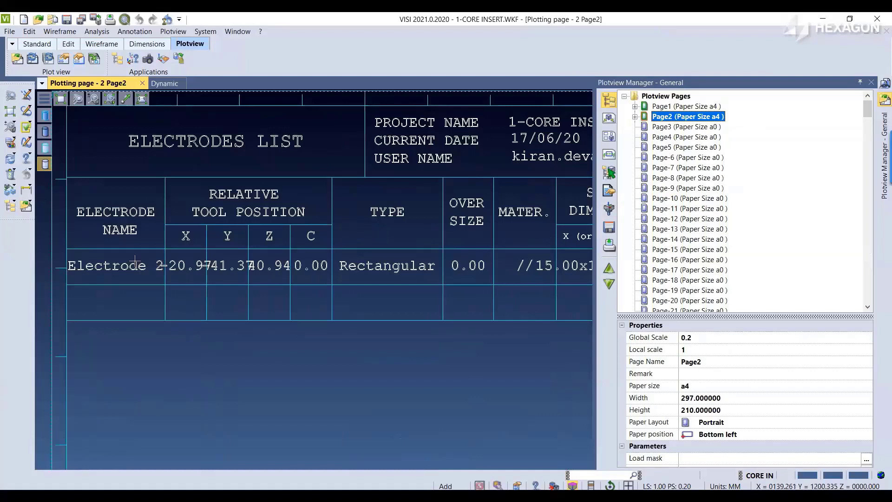
middle_drag(367, 258, 216, 258)
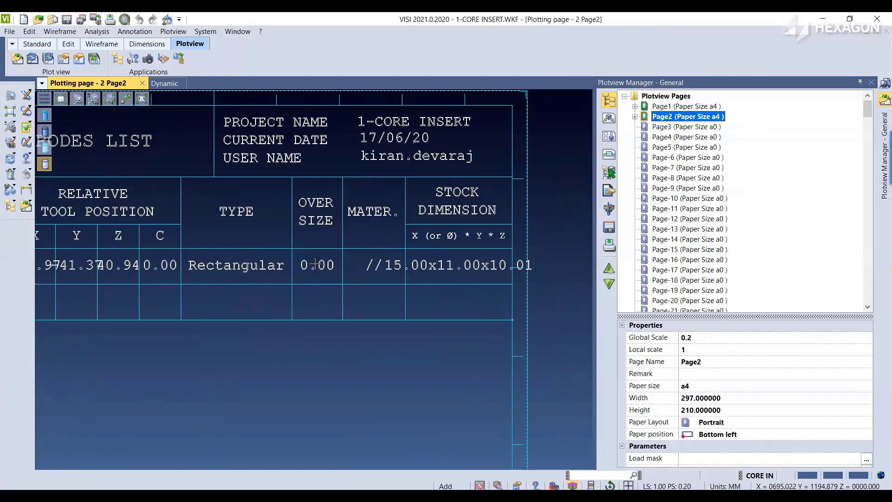
middle_drag(315, 264, 350, 338)
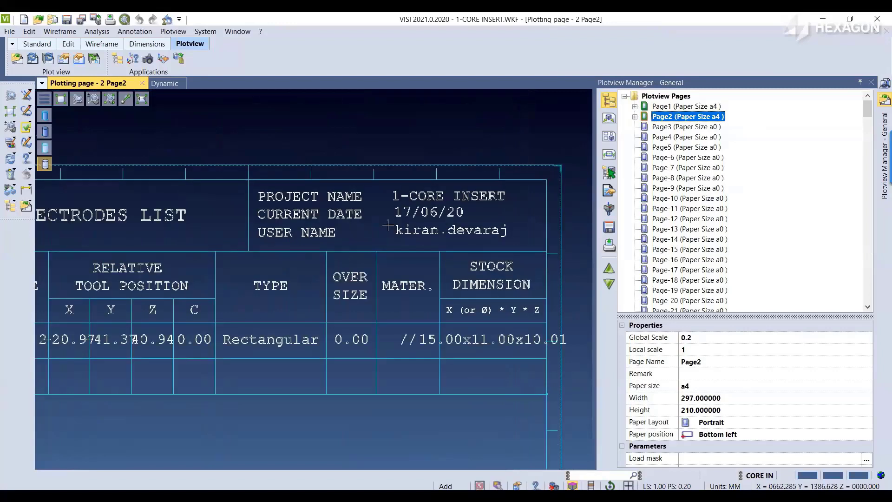
scroll(388, 225, down, 4)
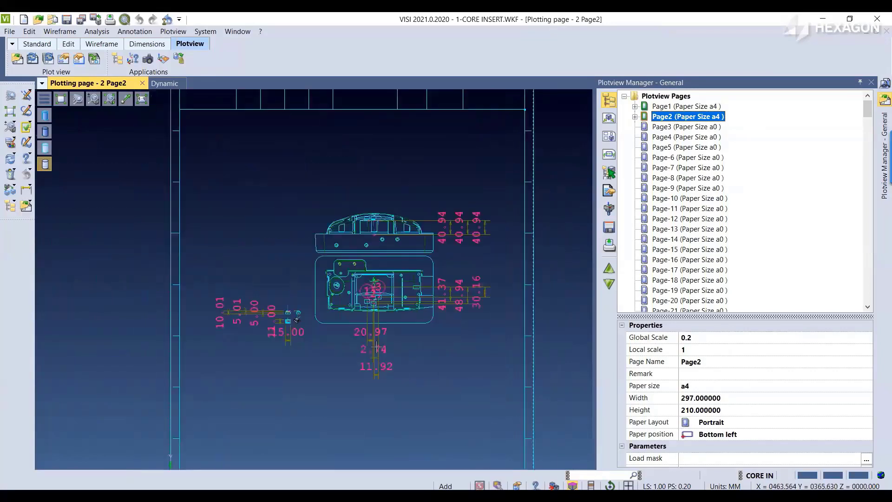
middle_drag(387, 345, 370, 252)
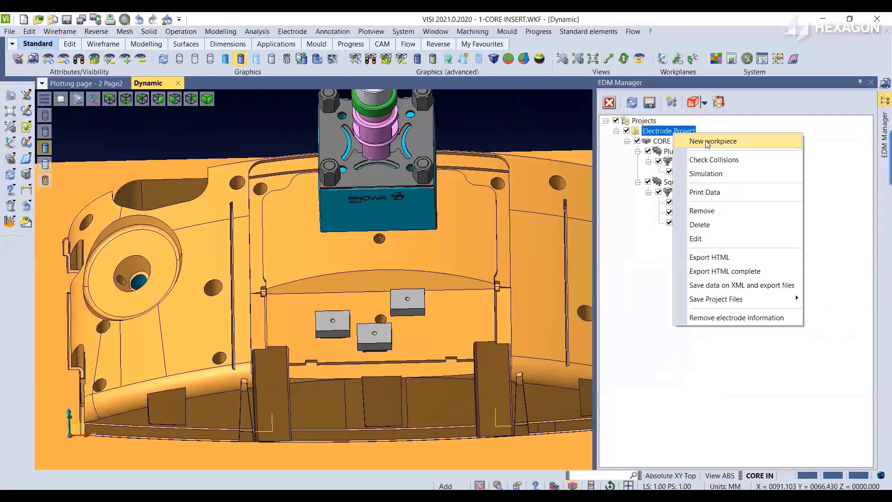
Export the Electrode Project as HTML into a new desktop folder named Electrode Report
click(707, 142)
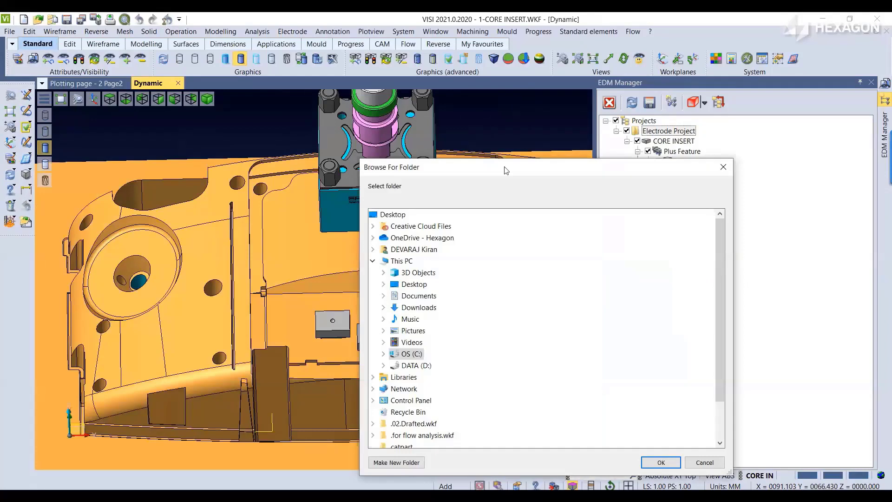
drag(506, 170, 468, 93)
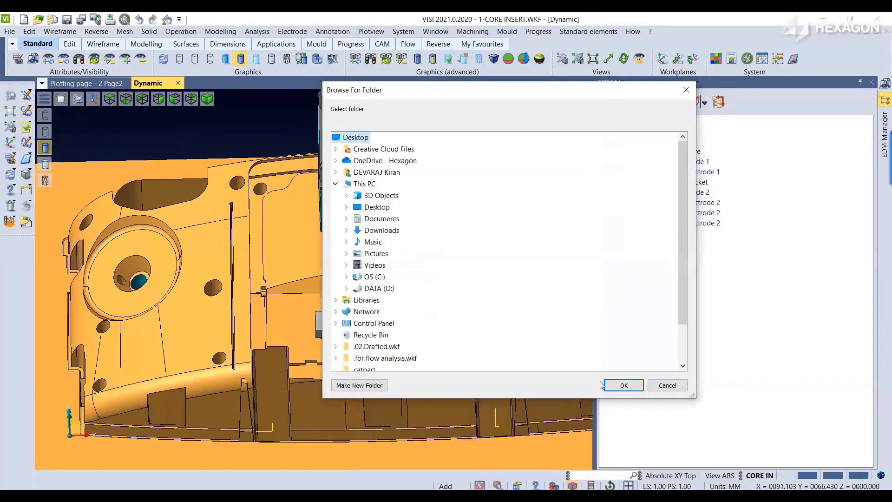
scroll(483, 325, down, 2)
click(359, 388)
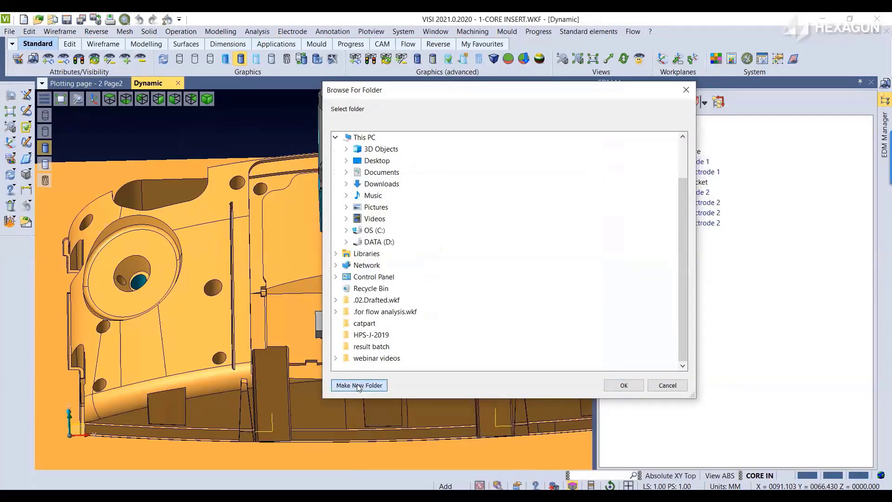
text(E)
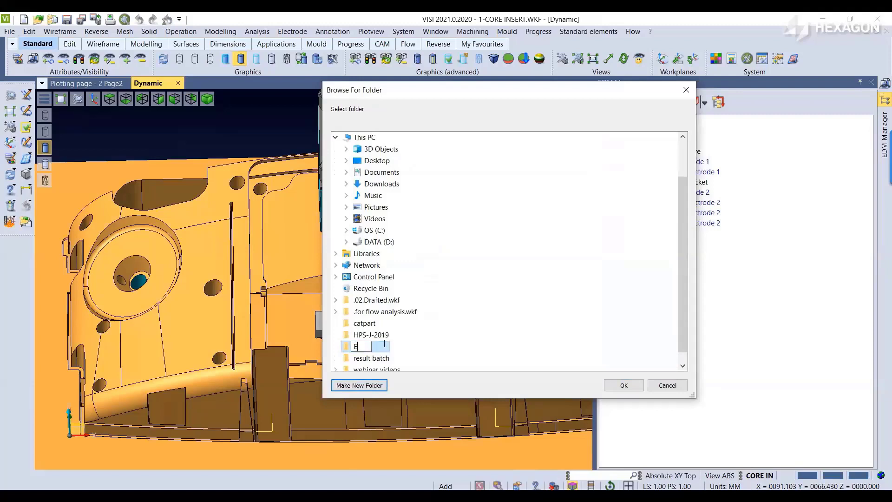
text(lectrode-Report)
key(Return)
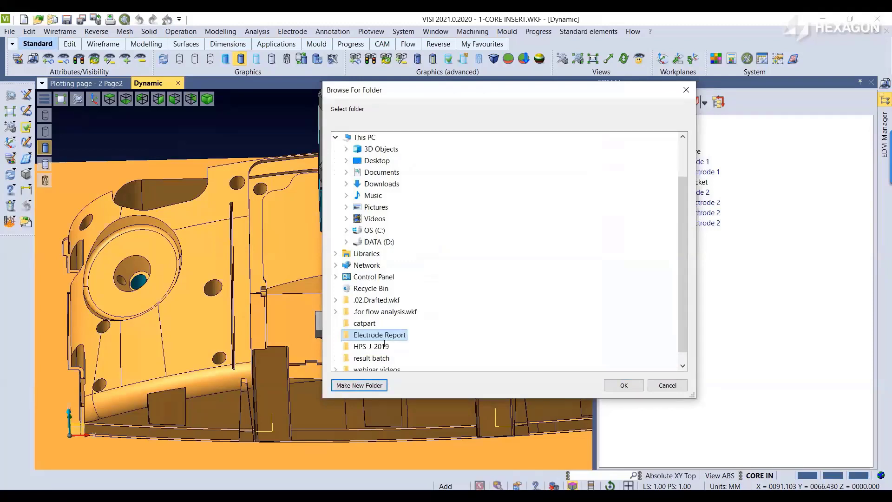
click(623, 385)
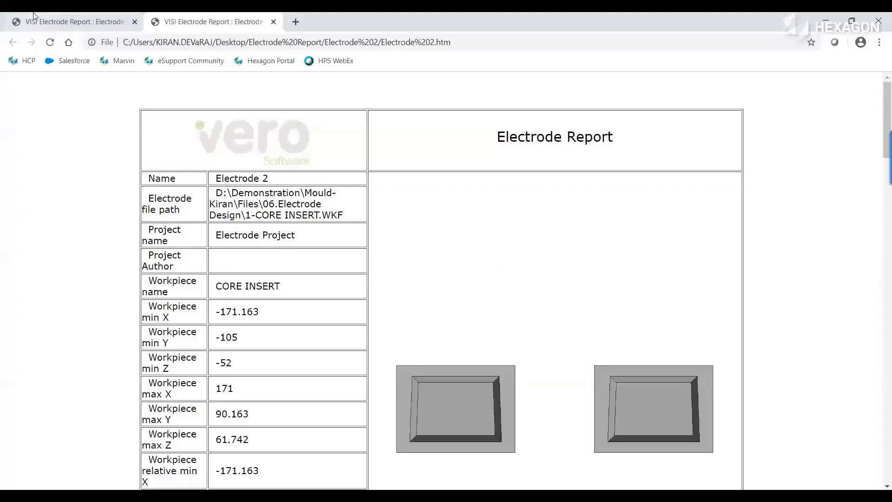
Review the Electrode 1 and Electrode 2 HTML reports in the browser, from the workpiece data down to the position entries
click(62, 23)
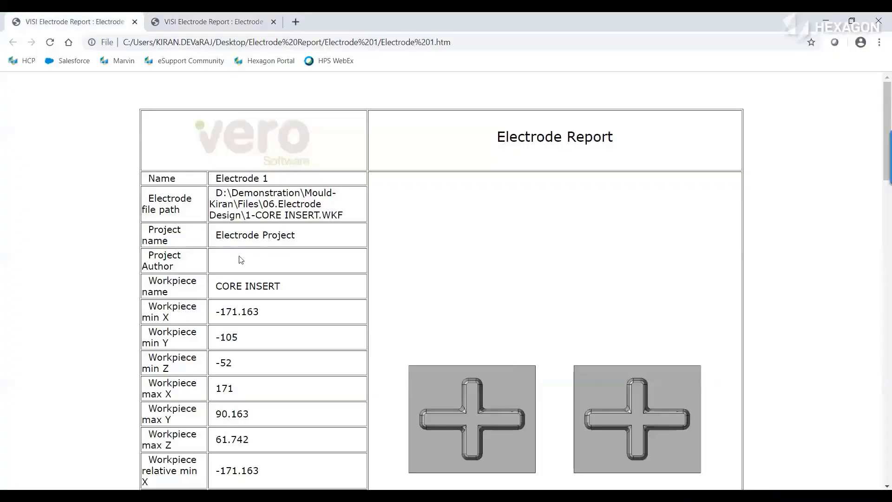
scroll(242, 241, down, 3)
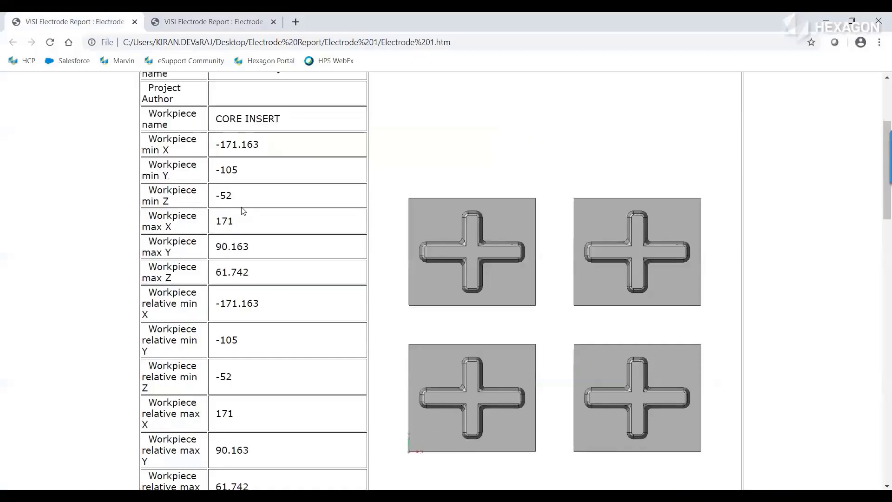
scroll(243, 210, down, 12)
scroll(287, 318, down, 10)
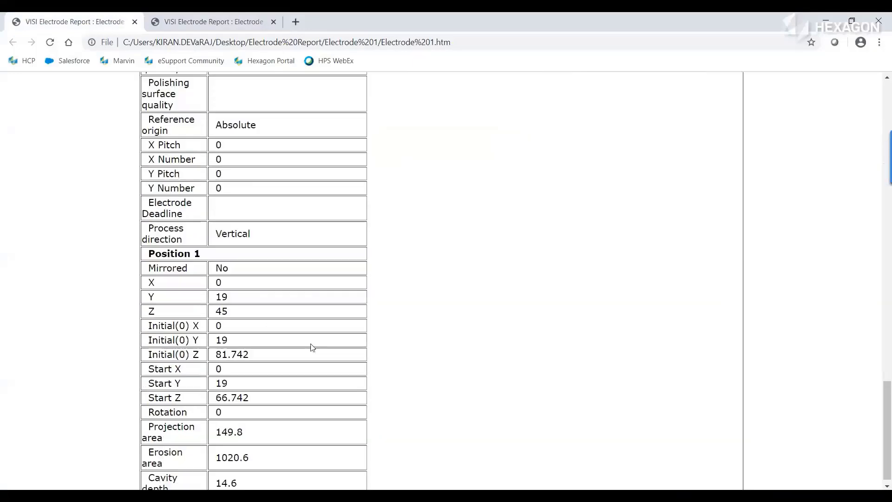
click(242, 27)
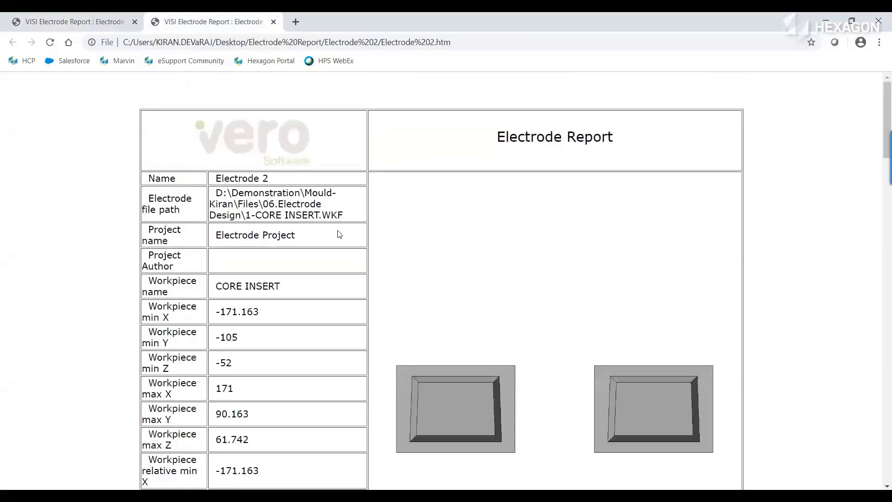
scroll(339, 234, down, 10)
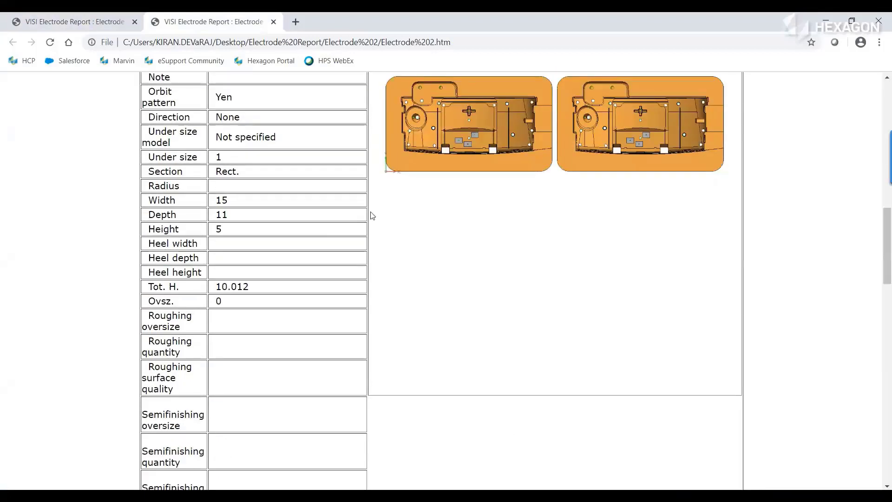
scroll(372, 217, down, 15)
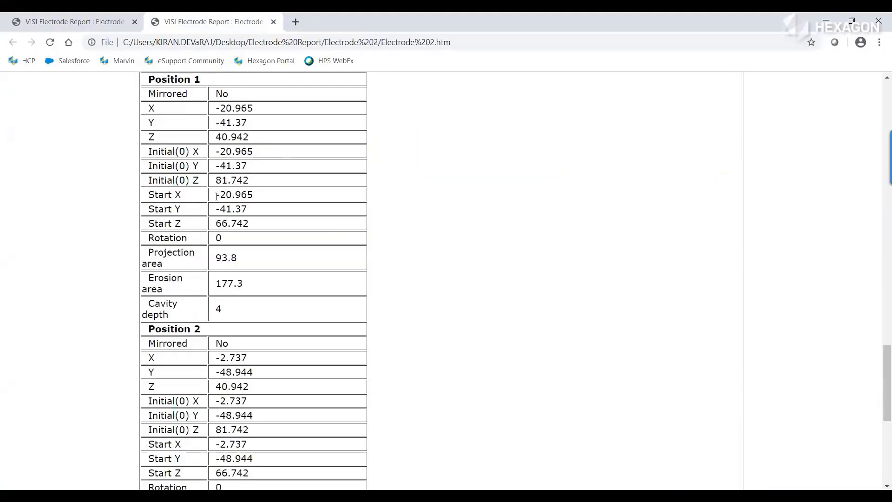
scroll(195, 158, down, 3)
scroll(188, 231, down, 5)
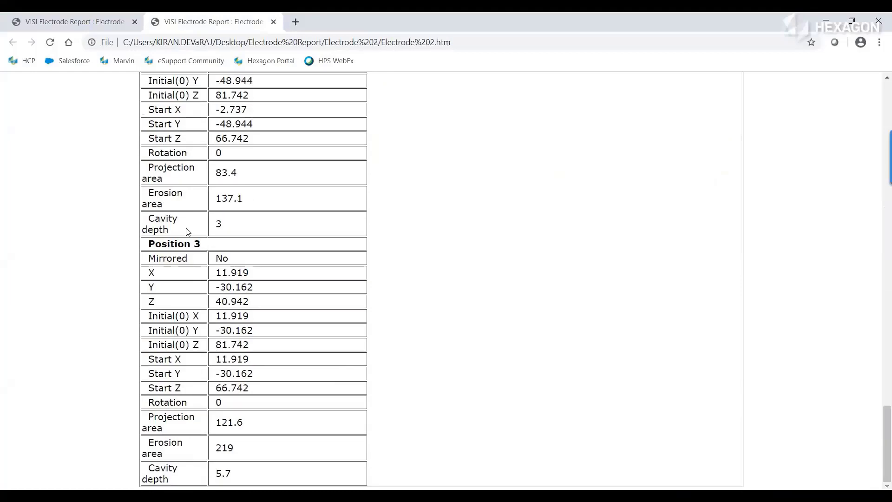